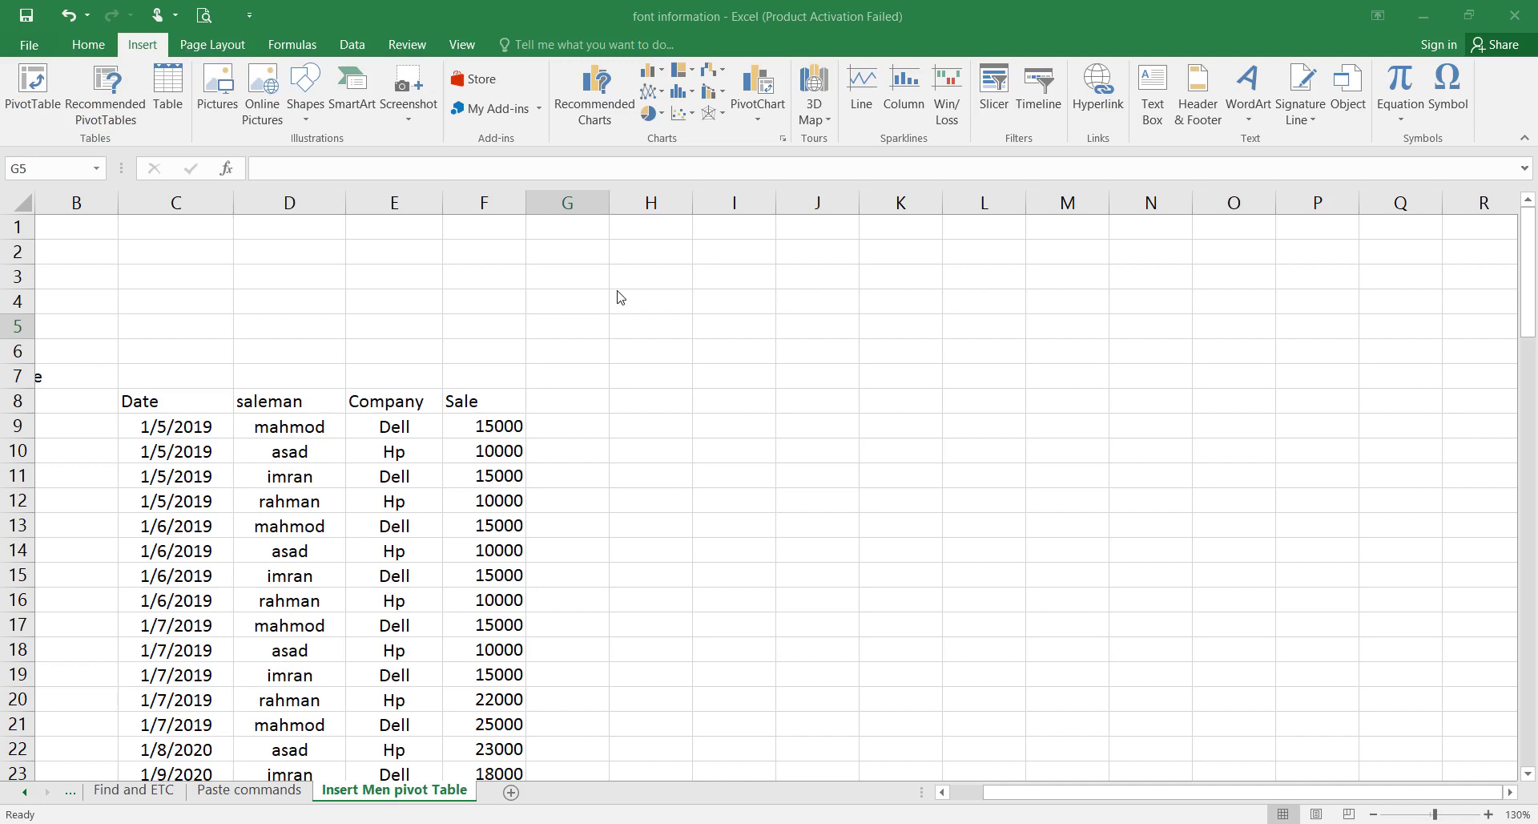
# Look over the sales data in the Date, saleman, Company and Sale columns down to the Total row.
pyautogui.click(88, 44)
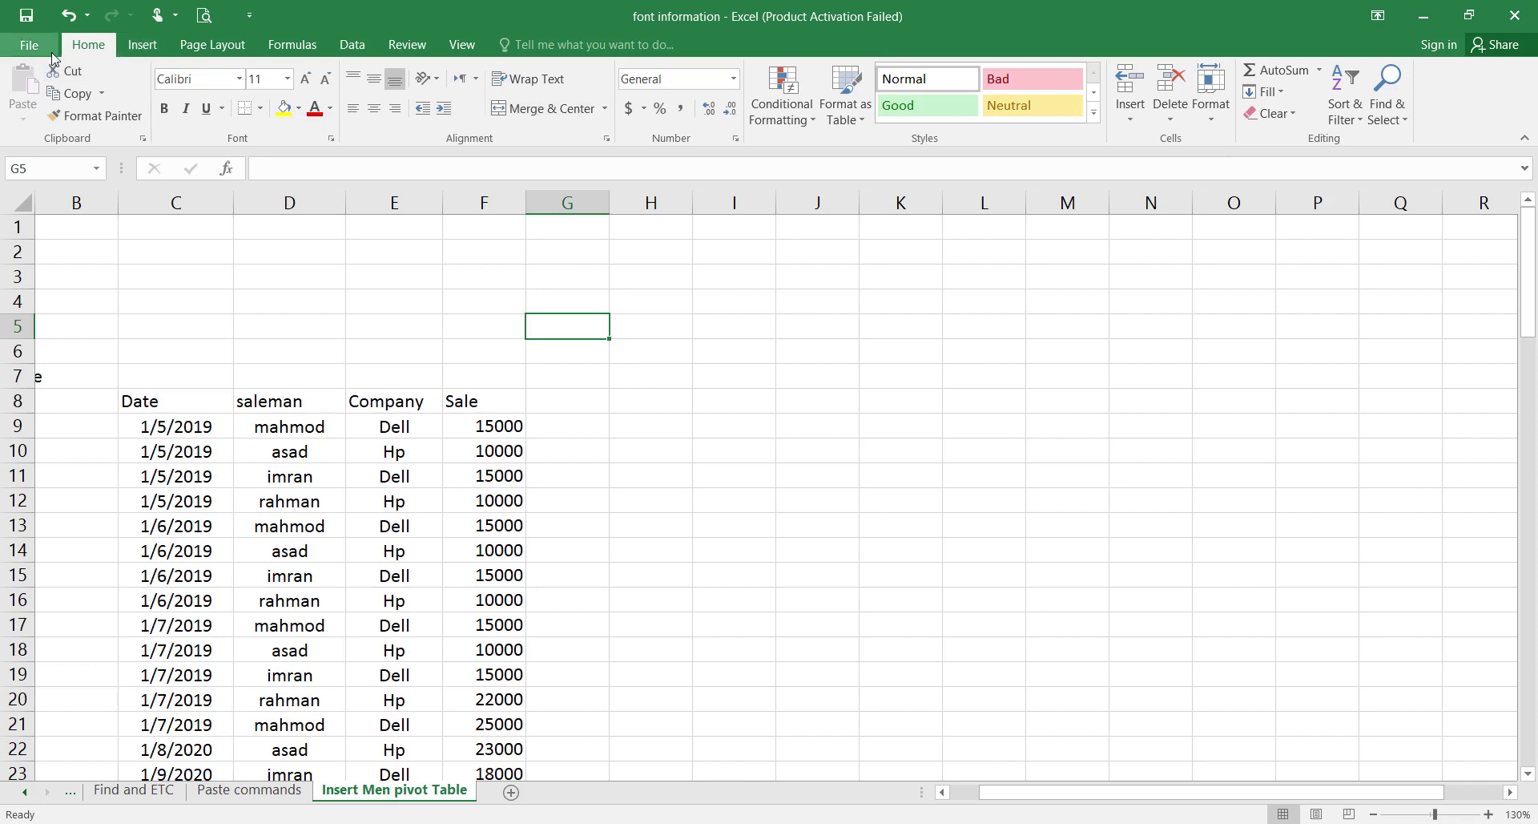
pyautogui.click(142, 50)
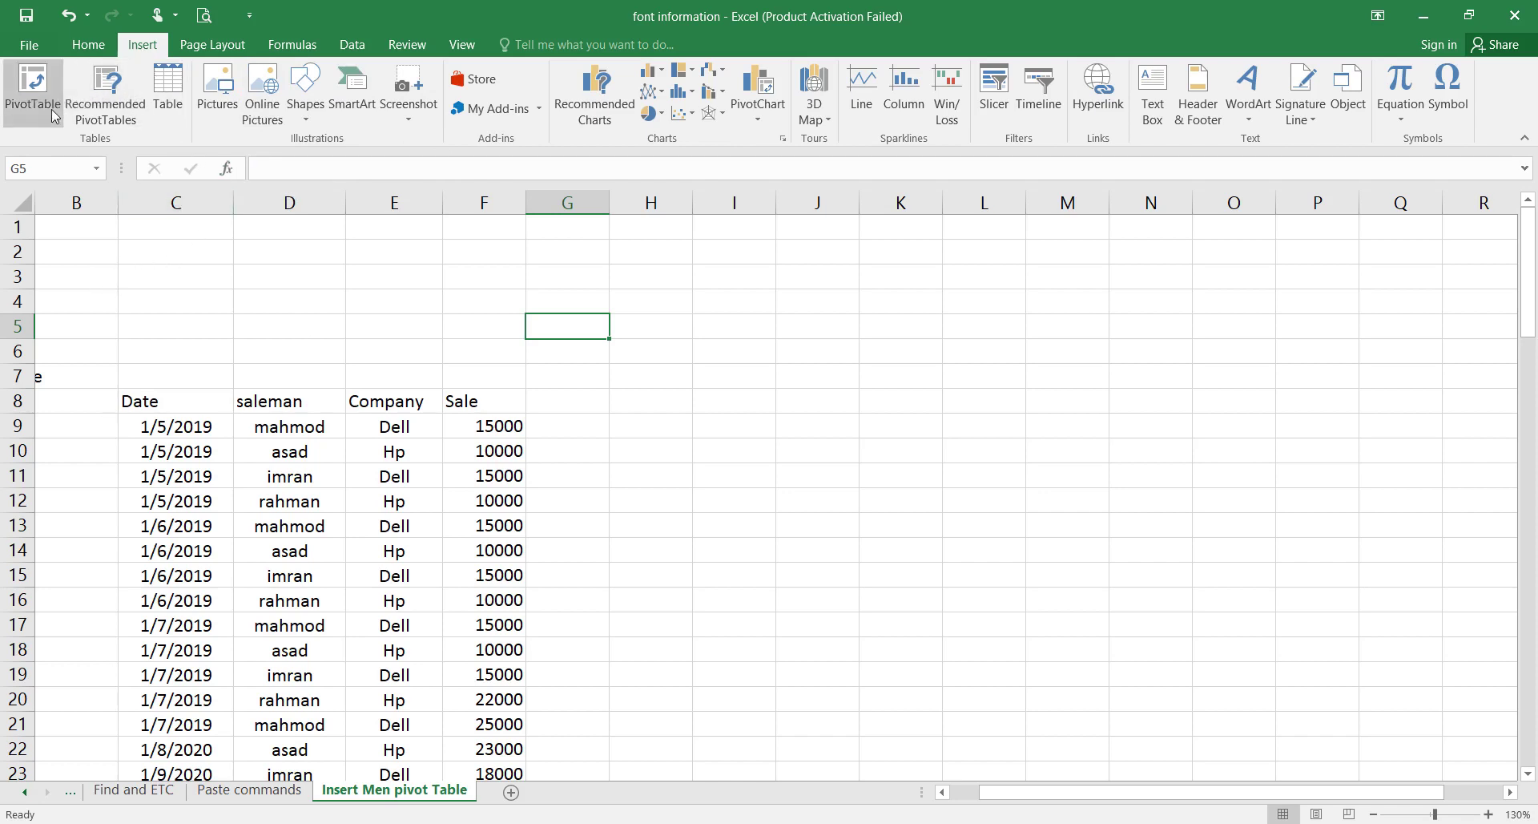
pyautogui.click(41, 128)
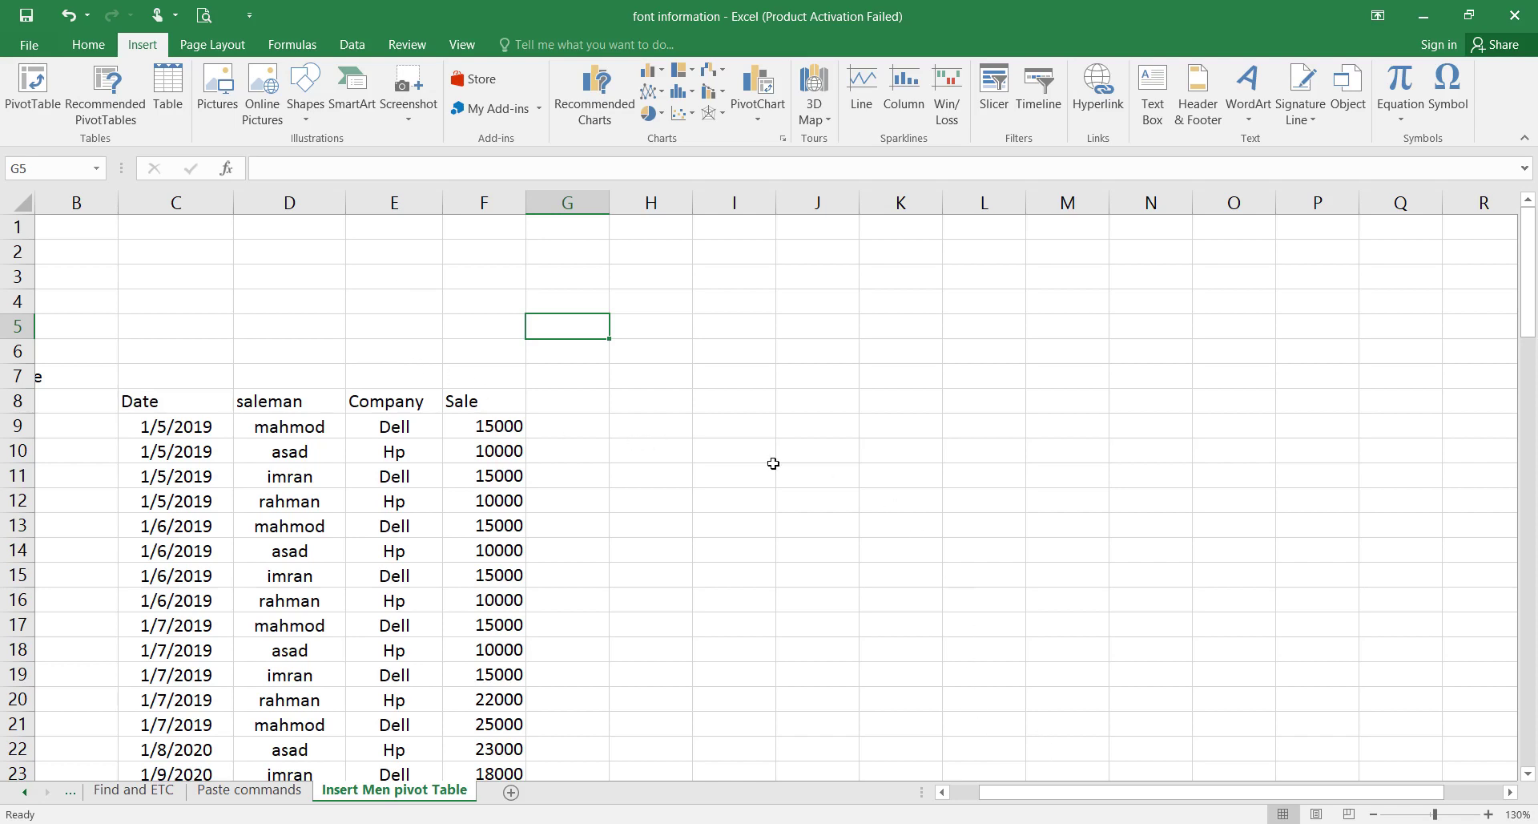
pyautogui.moveTo(1075, 795); pyautogui.dragTo(1034, 797)
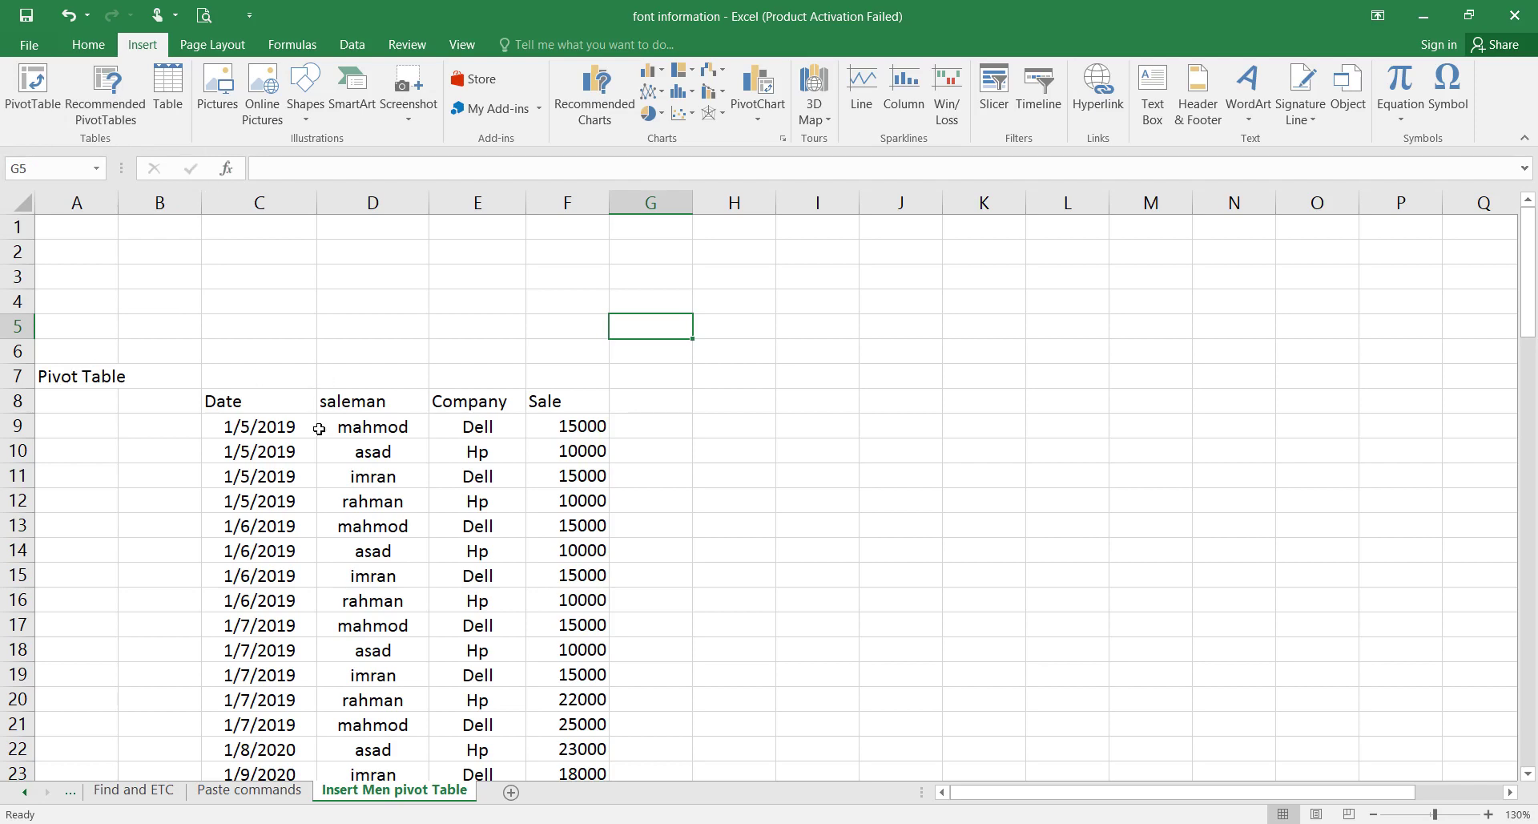
pyautogui.scroll(-4, 374, 533)
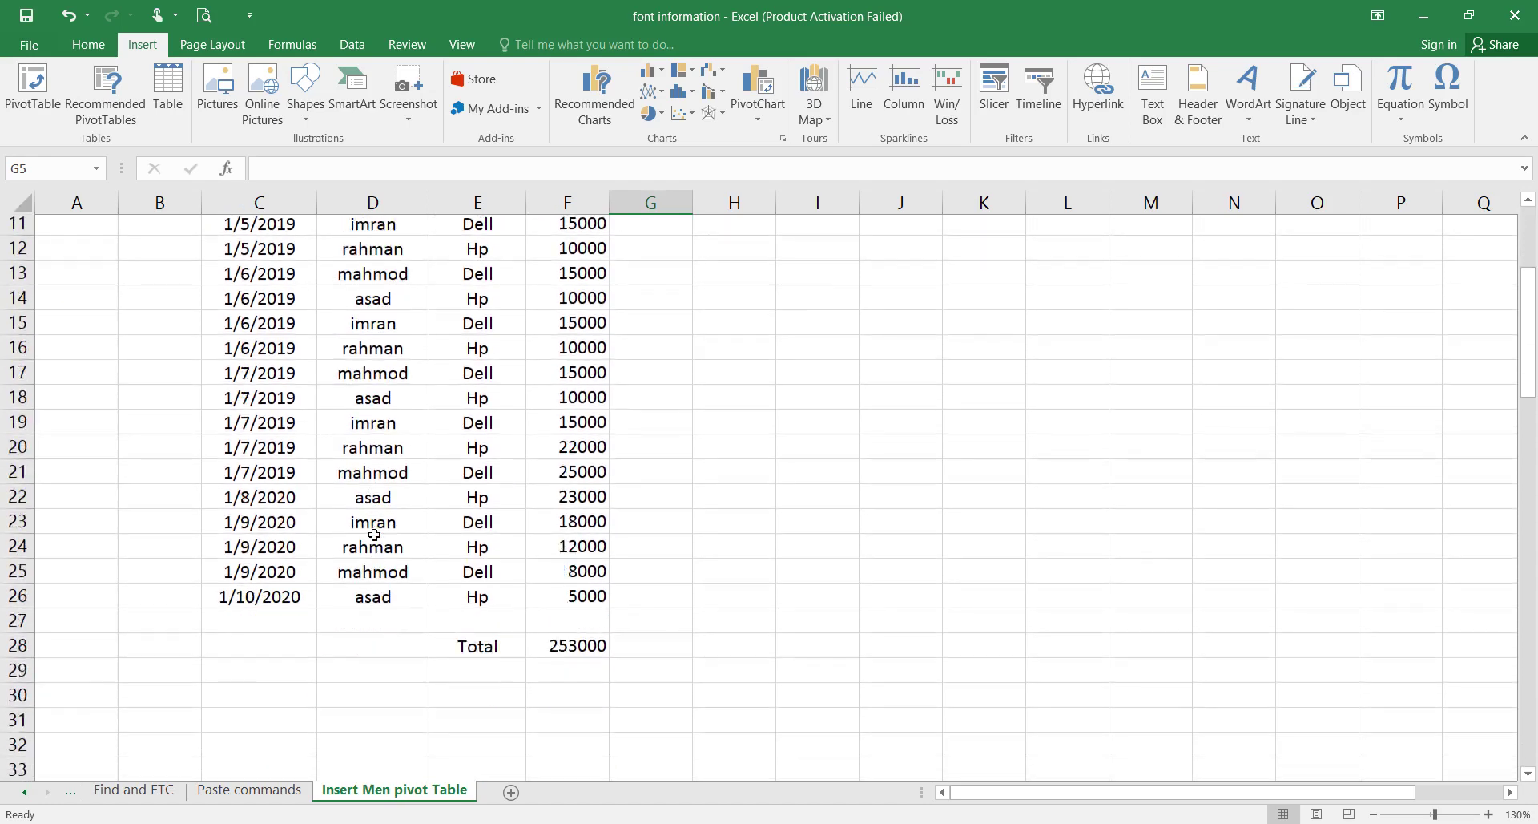
pyautogui.scroll(3, 374, 534)
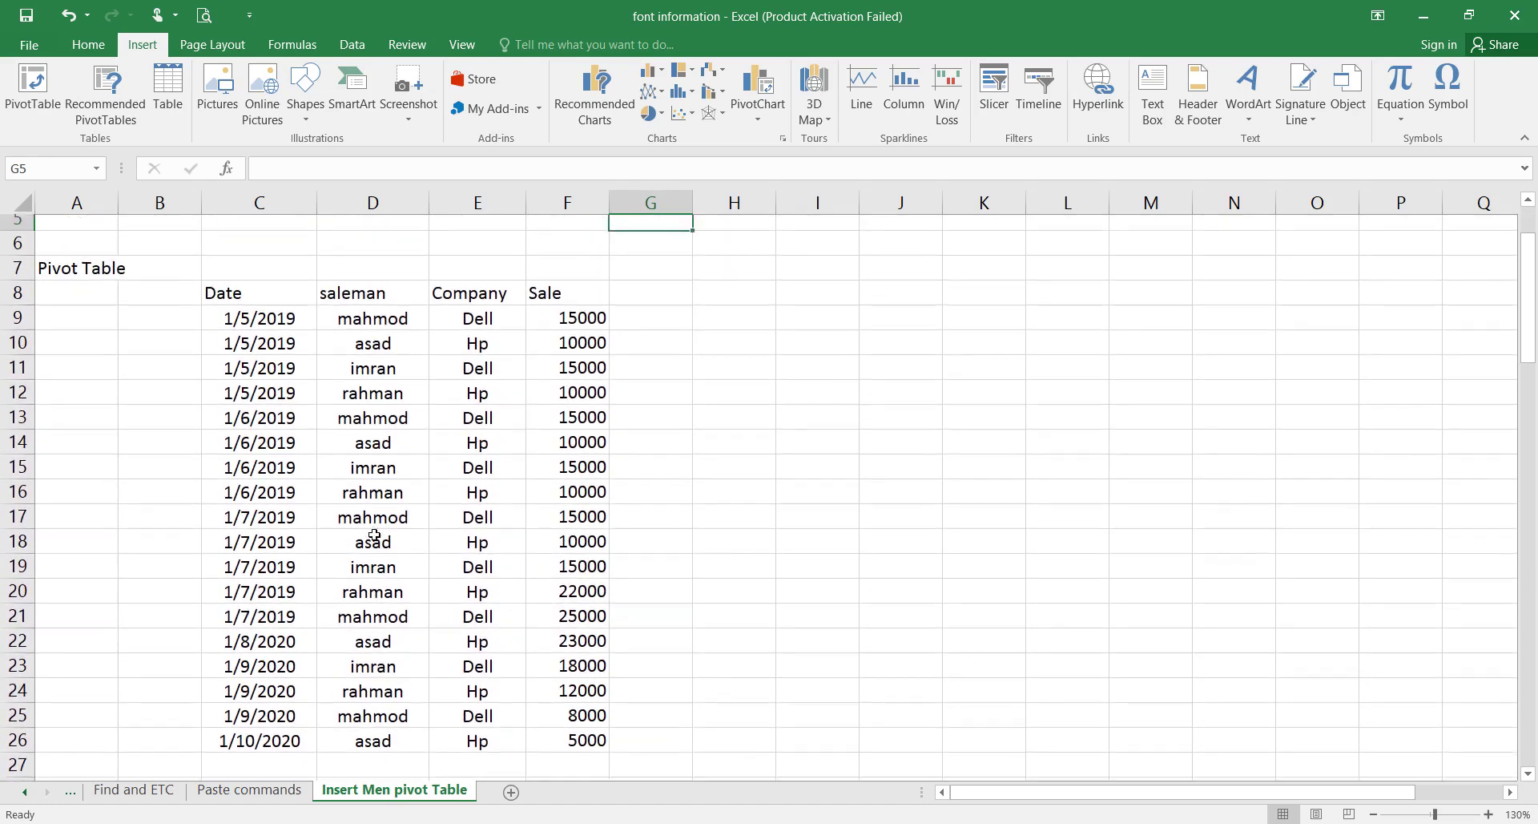
pyautogui.scroll(-1, 374, 535)
pyautogui.scroll(1, 374, 535)
pyautogui.scroll(-1, 374, 535)
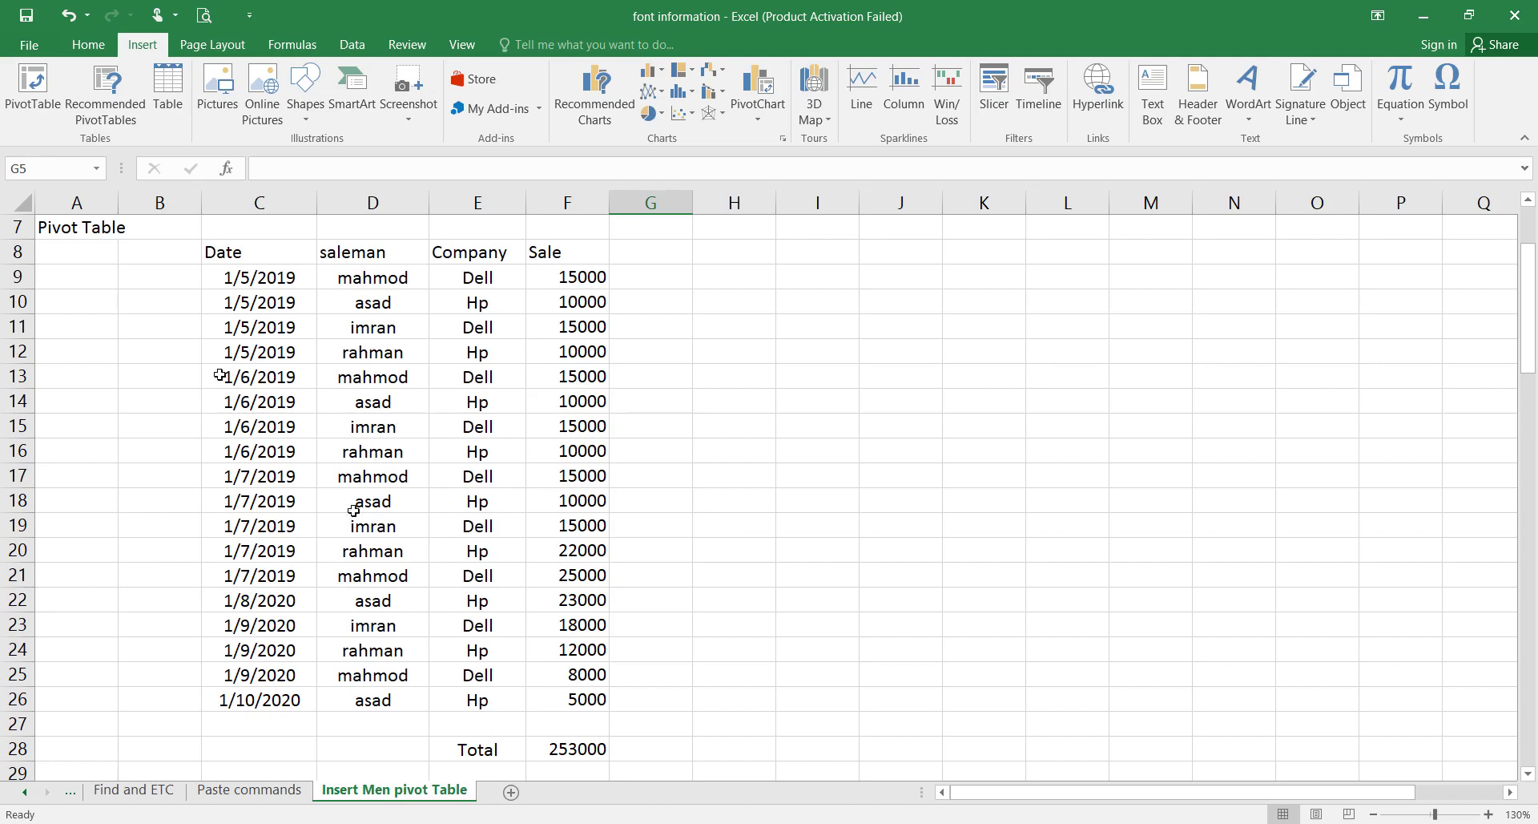
pyautogui.click(218, 258)
pyautogui.click(220, 255)
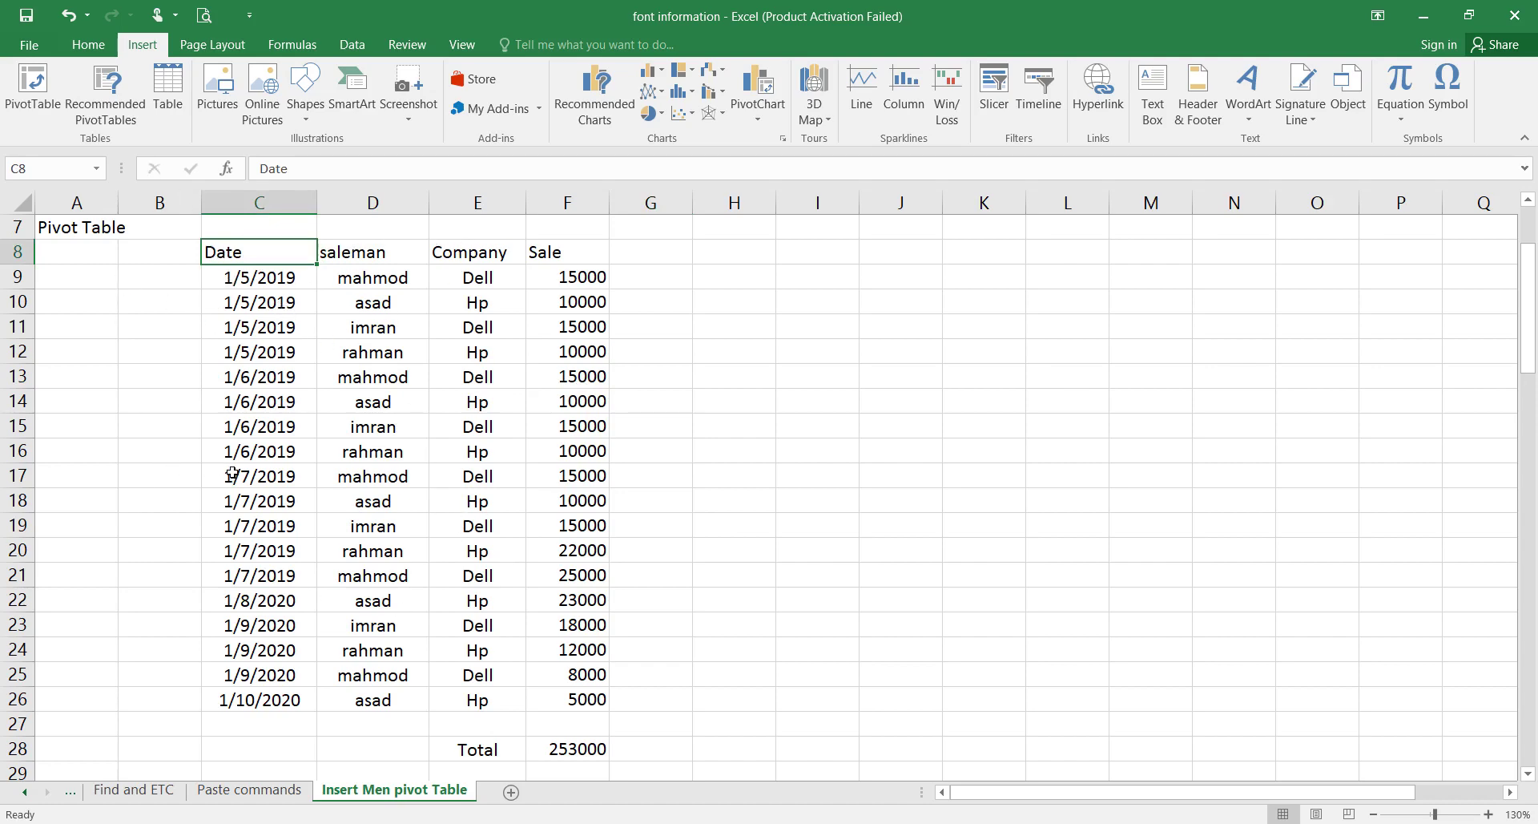
pyautogui.click(727, 275)
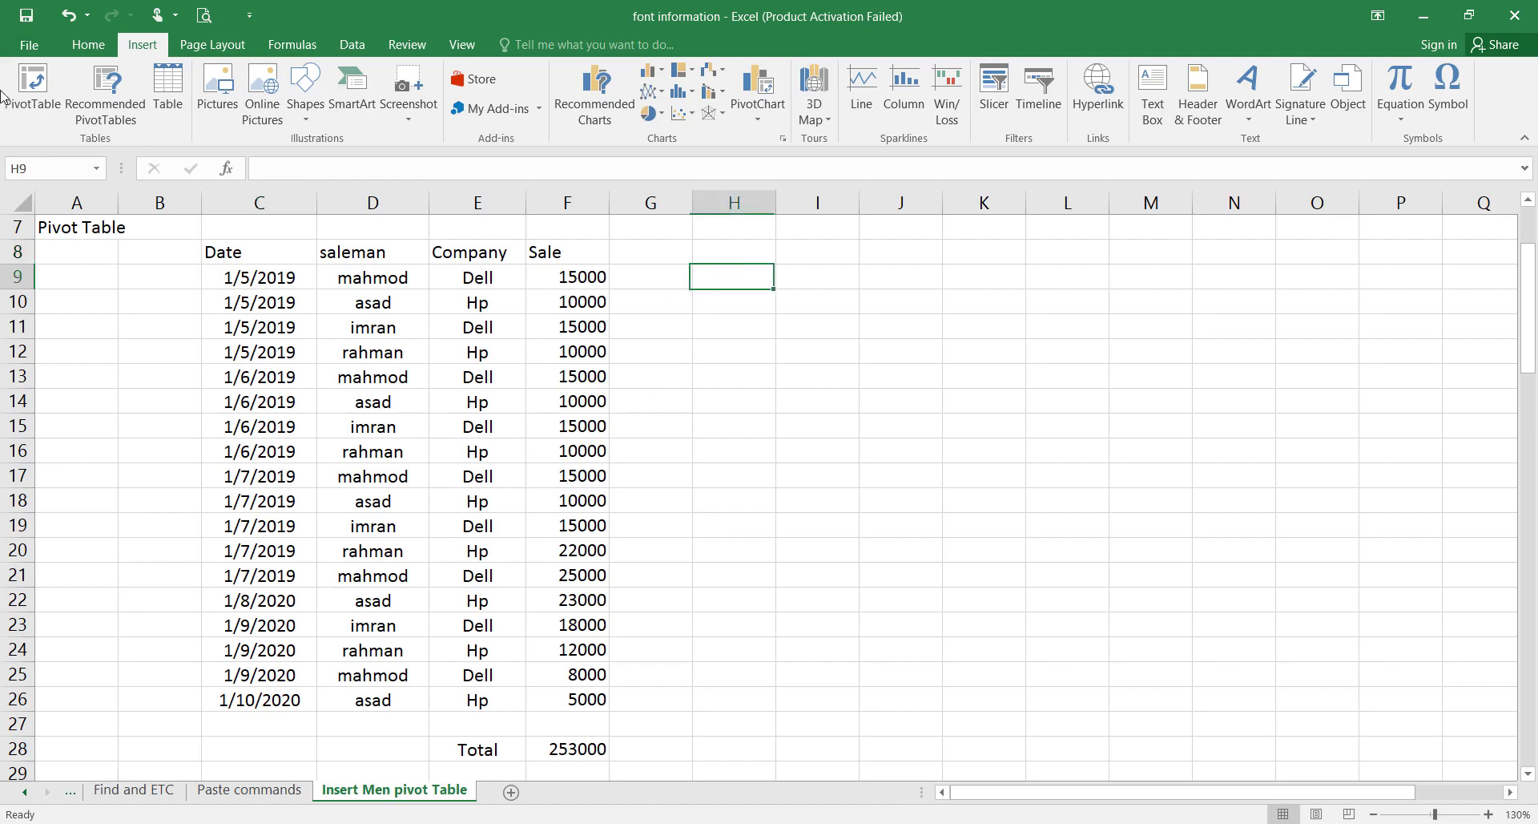
pyautogui.click(33, 85)
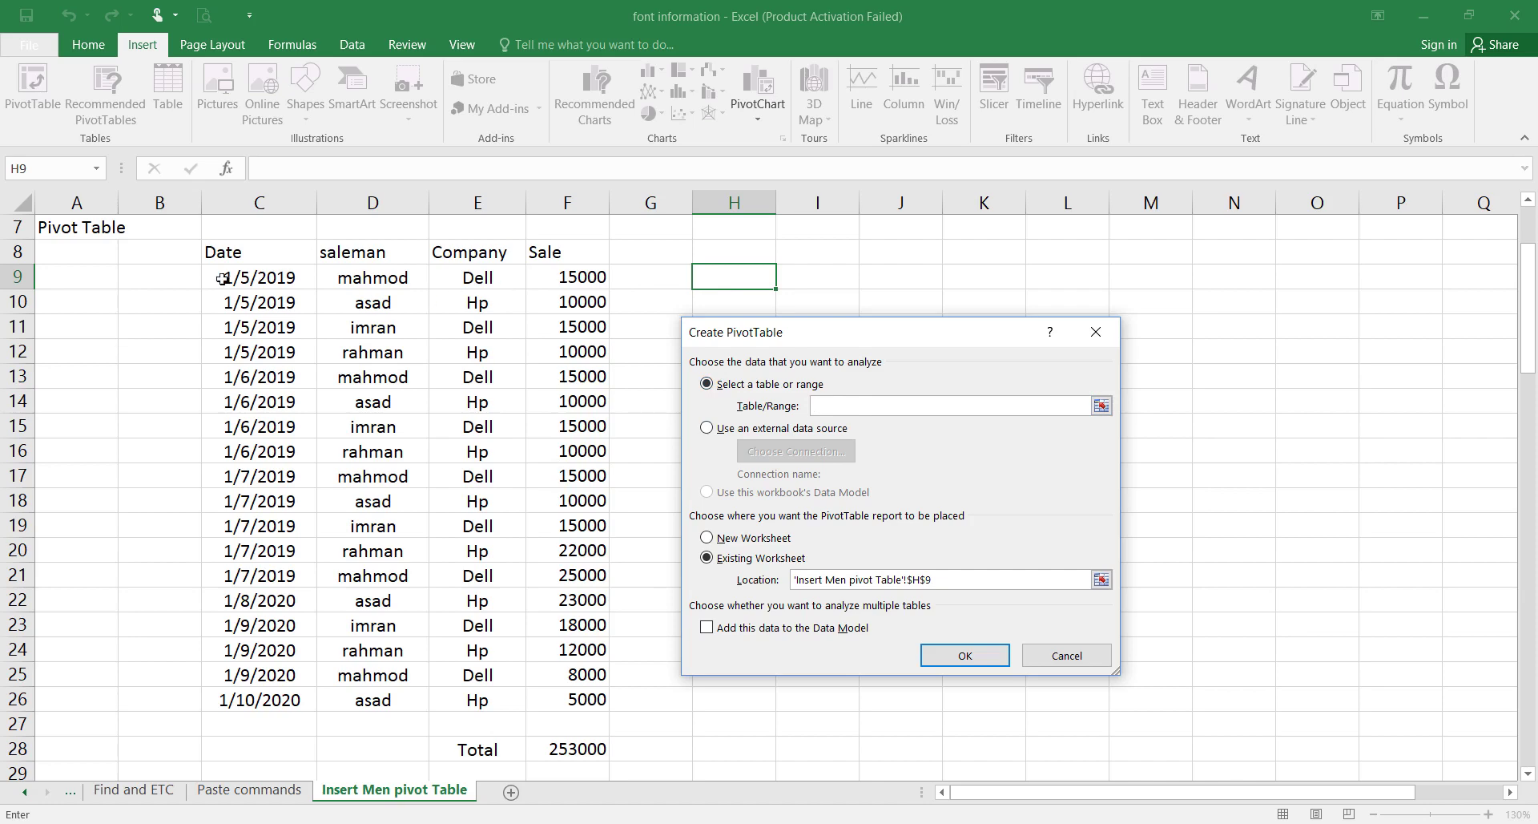
pyautogui.moveTo(203, 256); pyautogui.dragTo(565, 705)
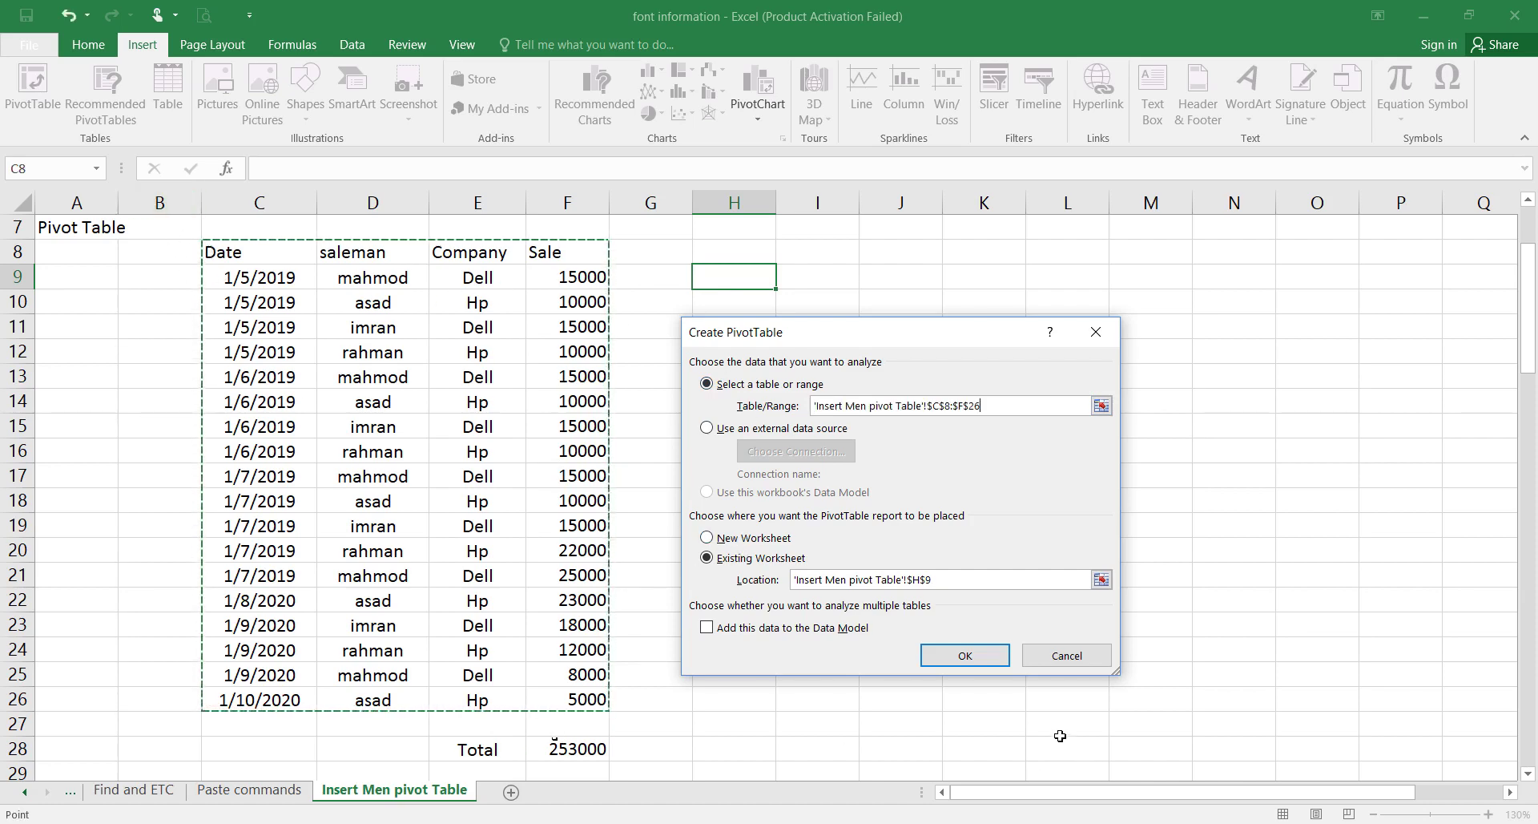
pyautogui.click(1069, 655)
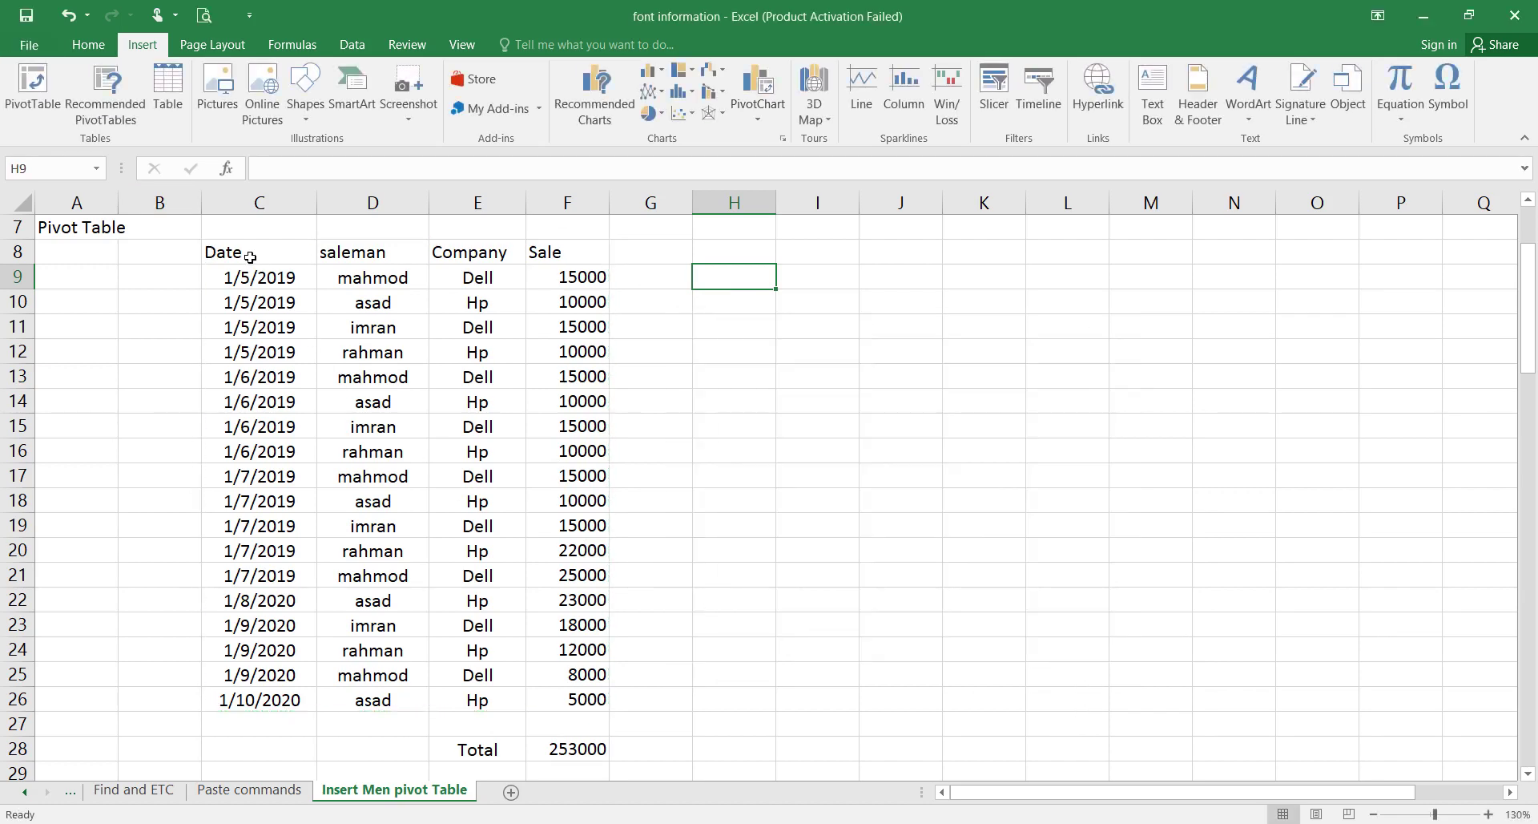
# Start a PivotTable from the sales data, using the range C8:F27 on the Insert Men pivot Table sheet.
pyautogui.click(250, 257)
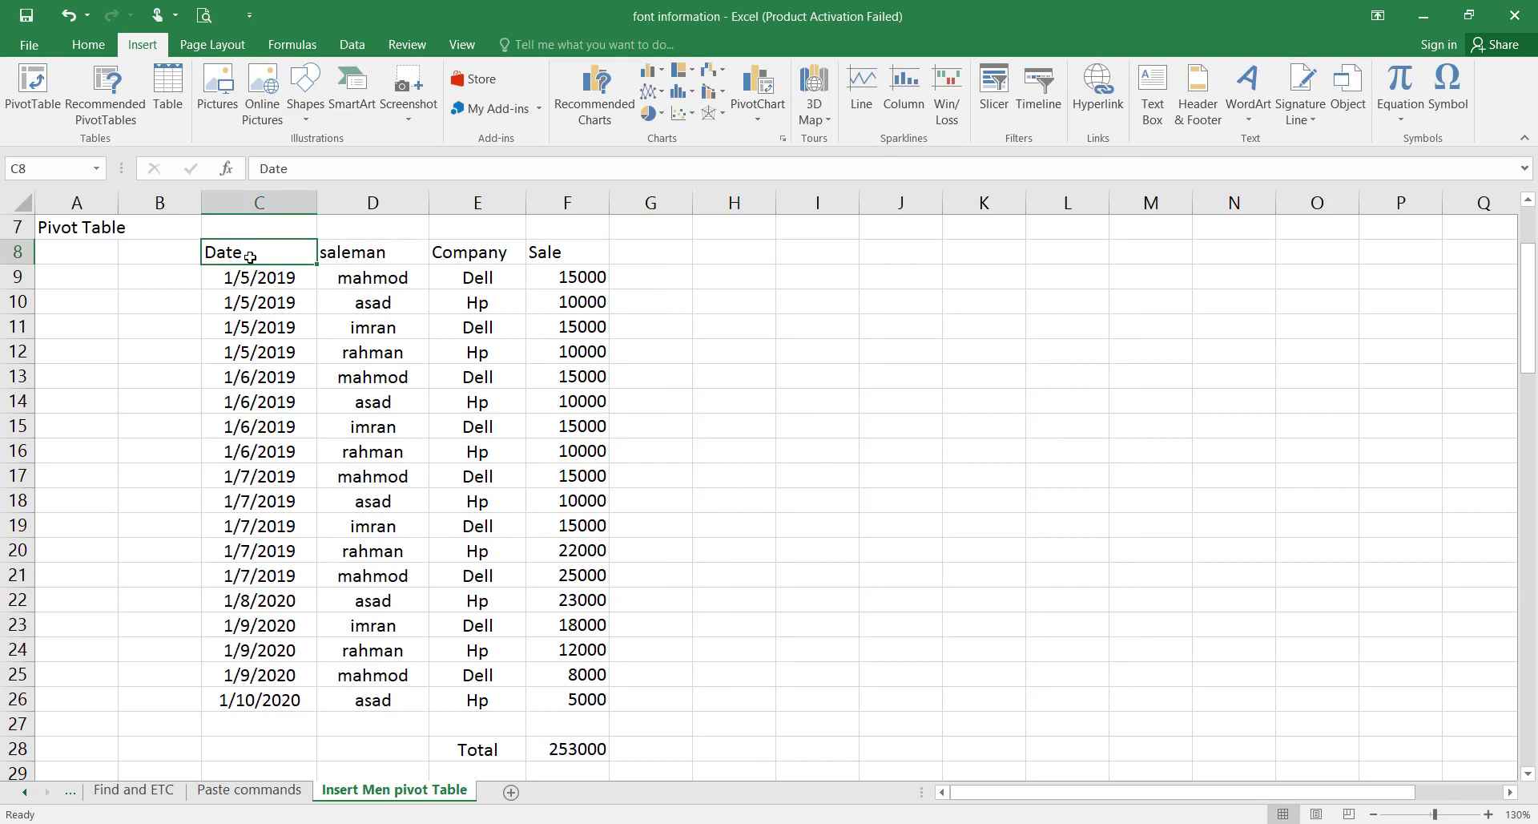
pyautogui.click(32, 87)
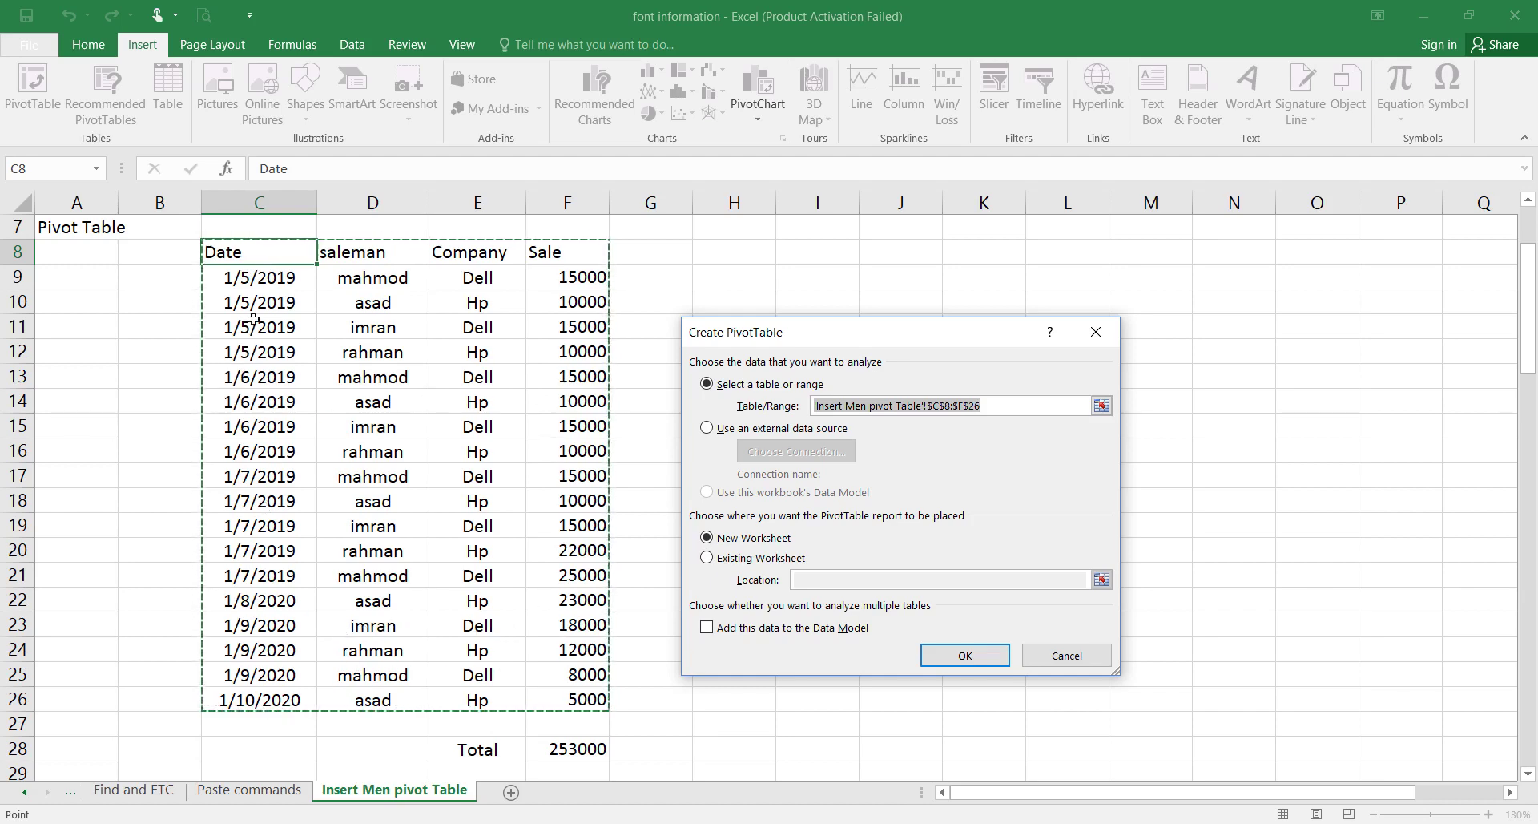
pyautogui.moveTo(228, 248); pyautogui.dragTo(578, 714)
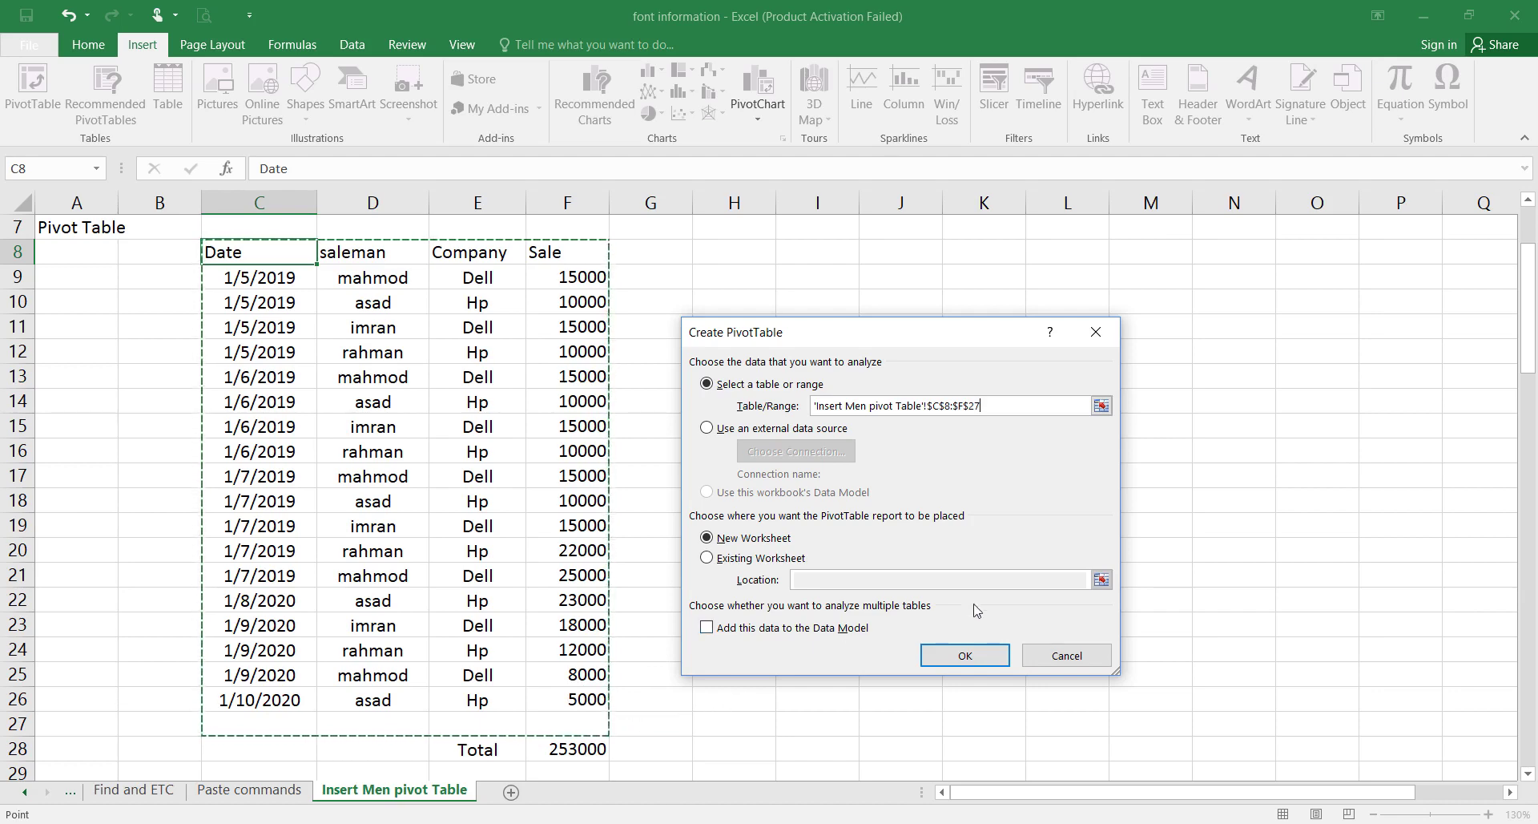
pyautogui.click(711, 429)
pyautogui.click(709, 385)
pyautogui.click(709, 430)
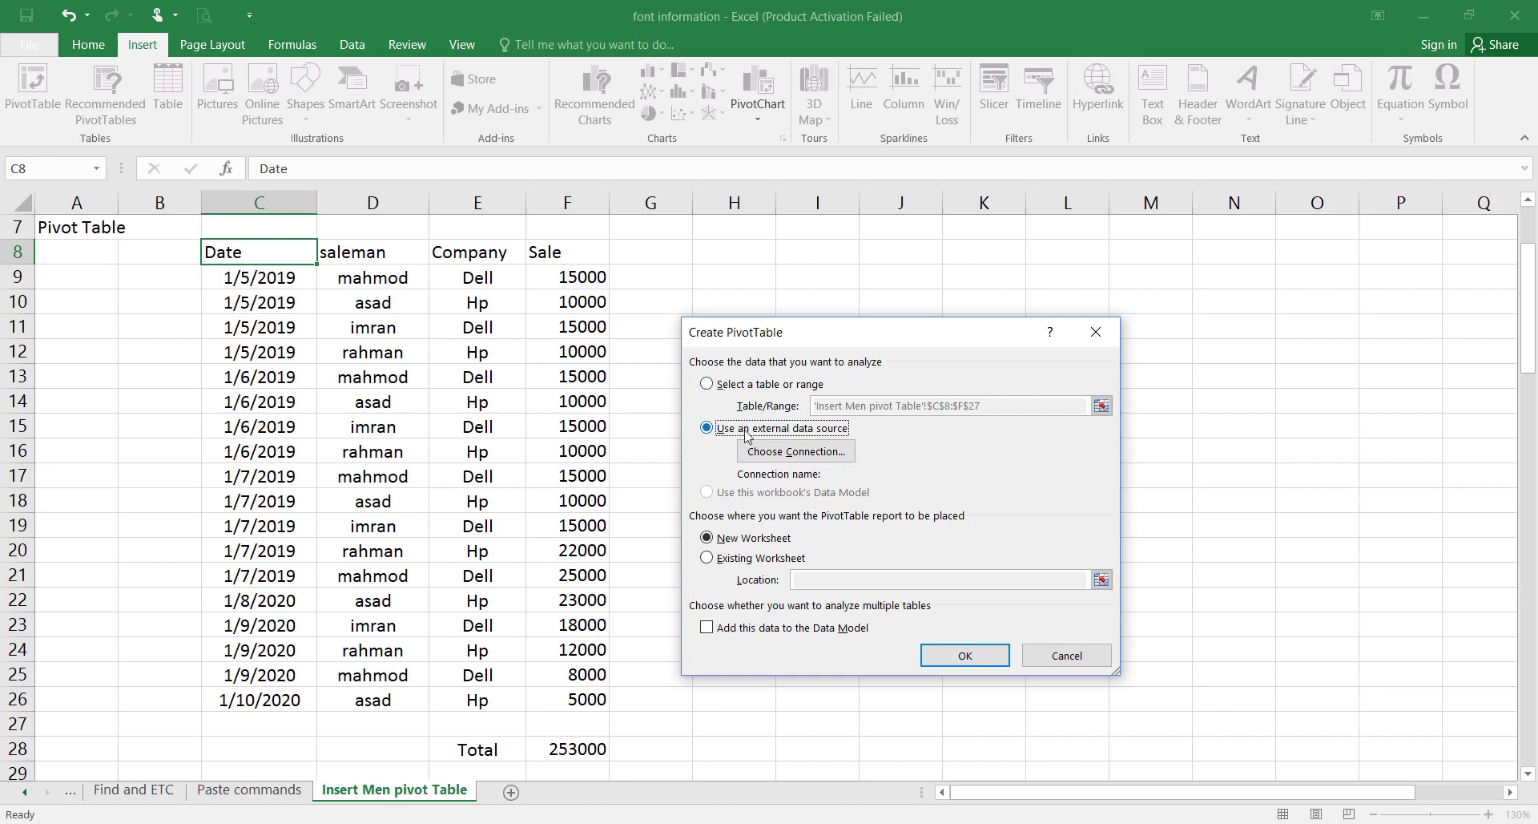
pyautogui.click(720, 387)
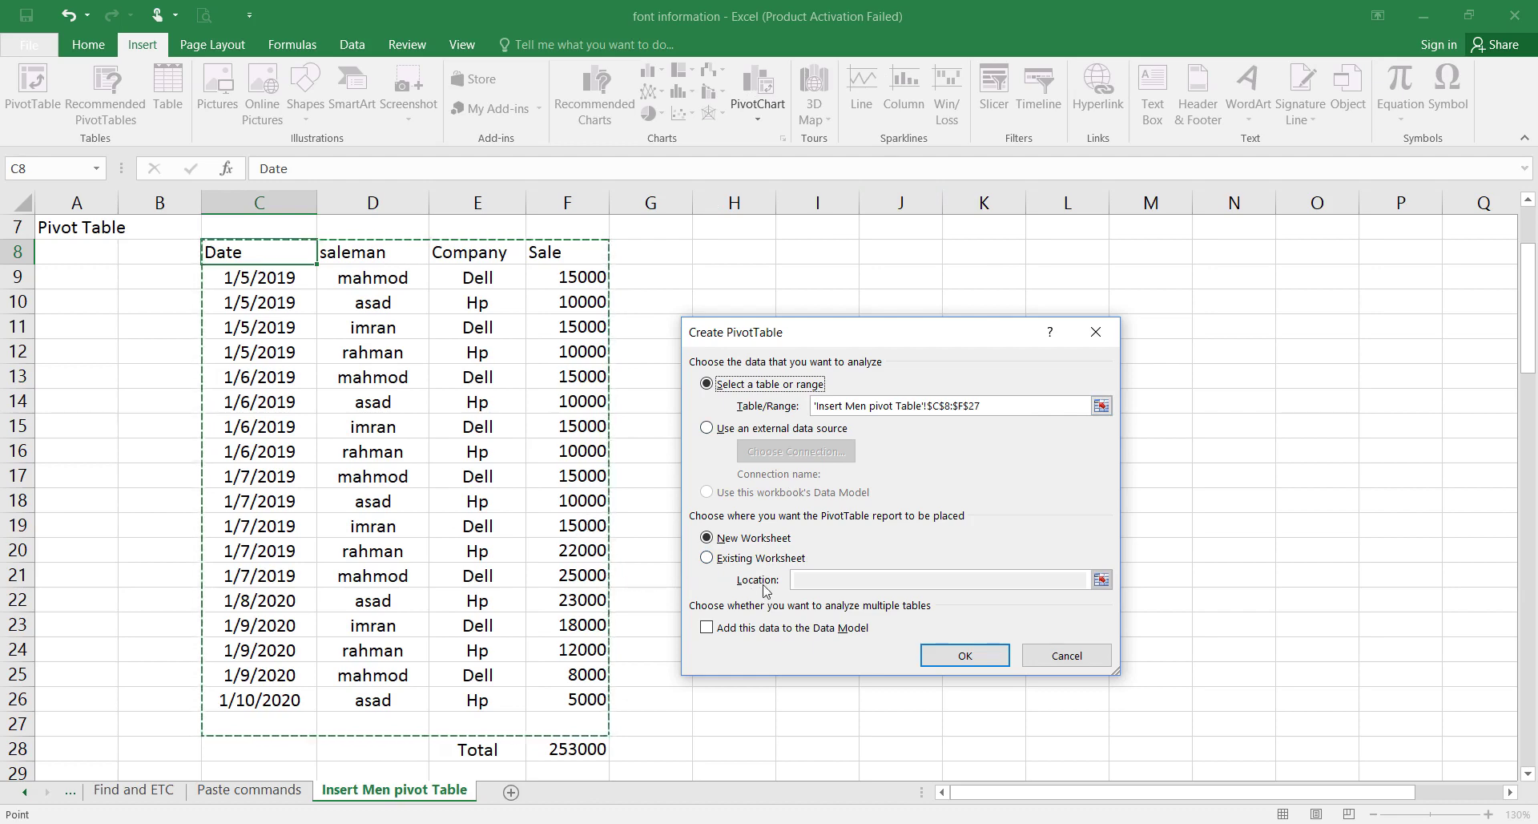
# Choose a new worksheet as the location of the PivotTable report and create it.
pyautogui.click(720, 563)
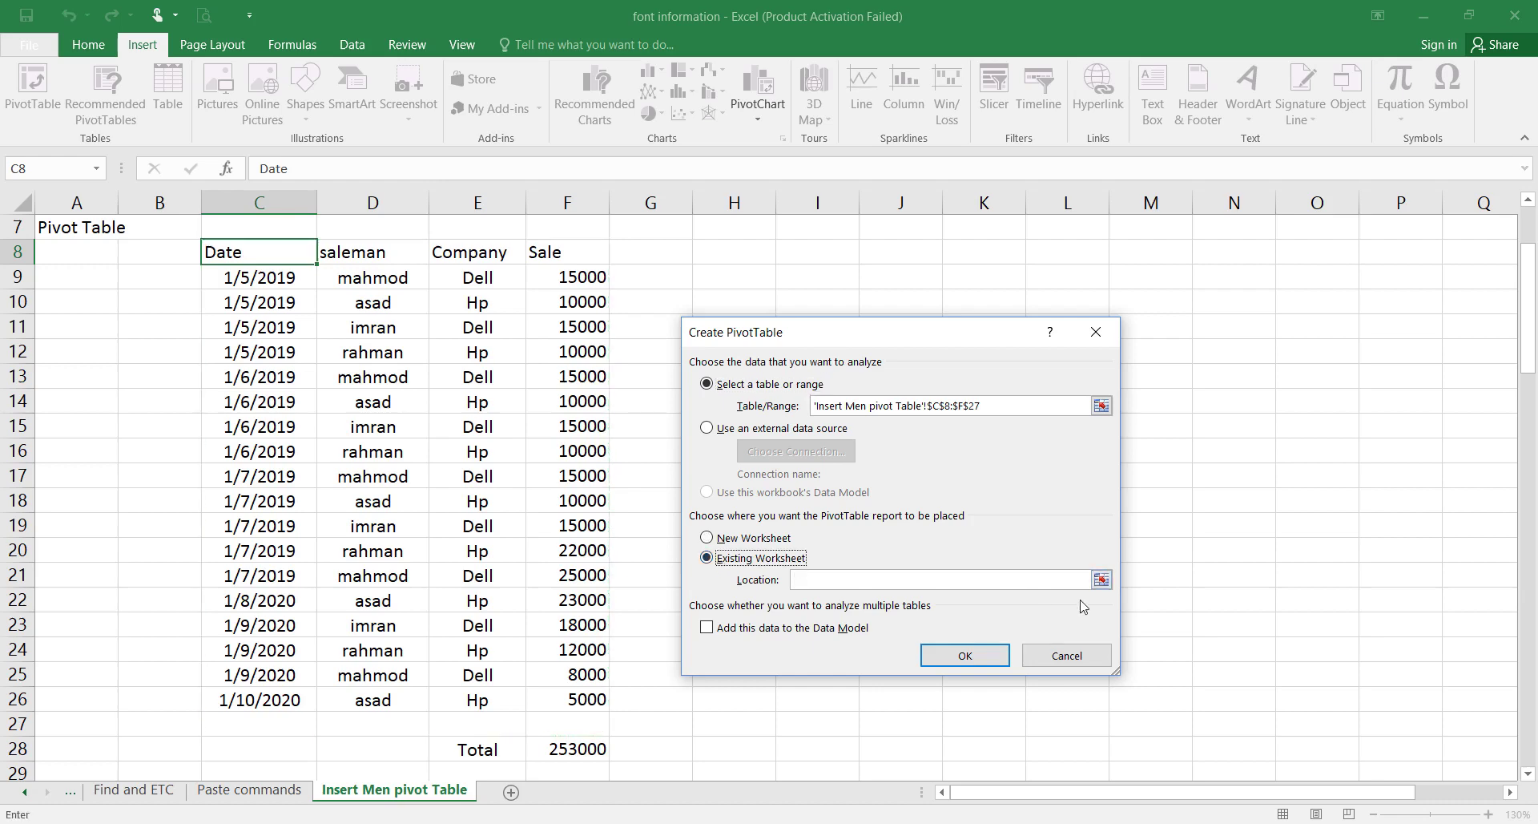
pyautogui.click(707, 539)
pyautogui.click(707, 557)
pyautogui.click(707, 539)
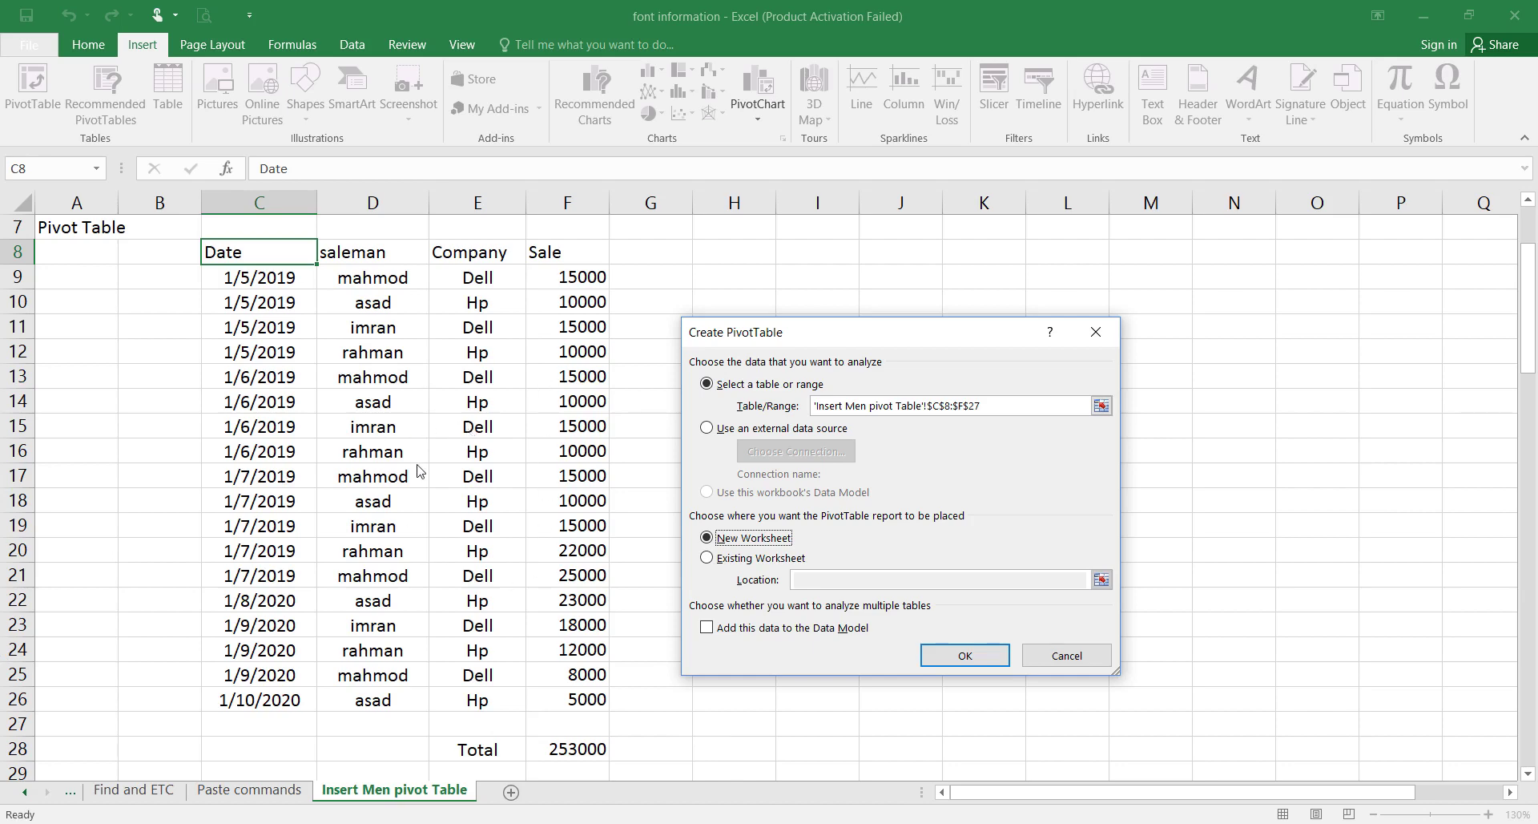
pyautogui.click(964, 655)
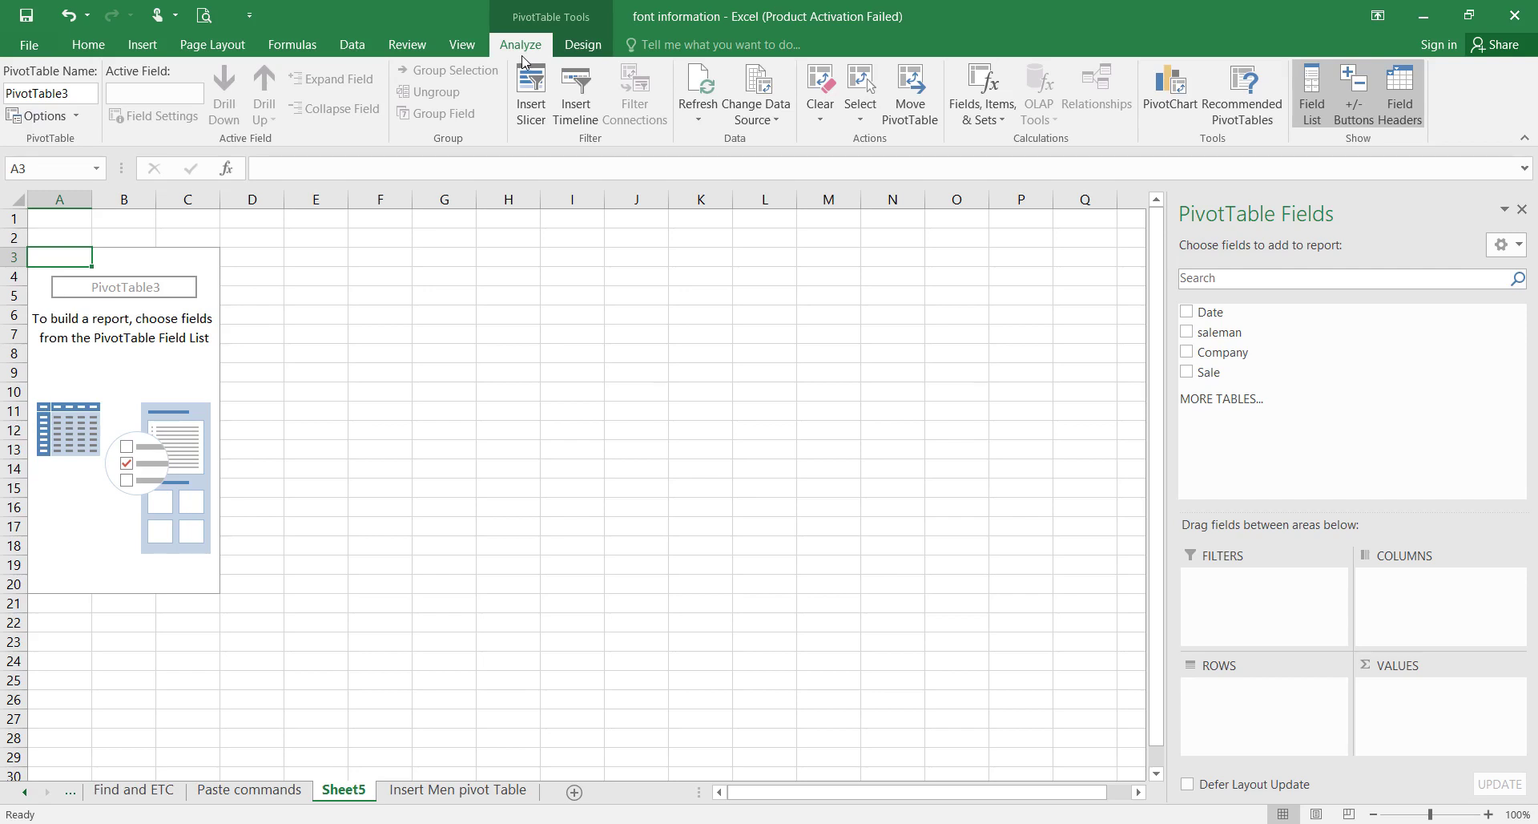
pyautogui.click(574, 49)
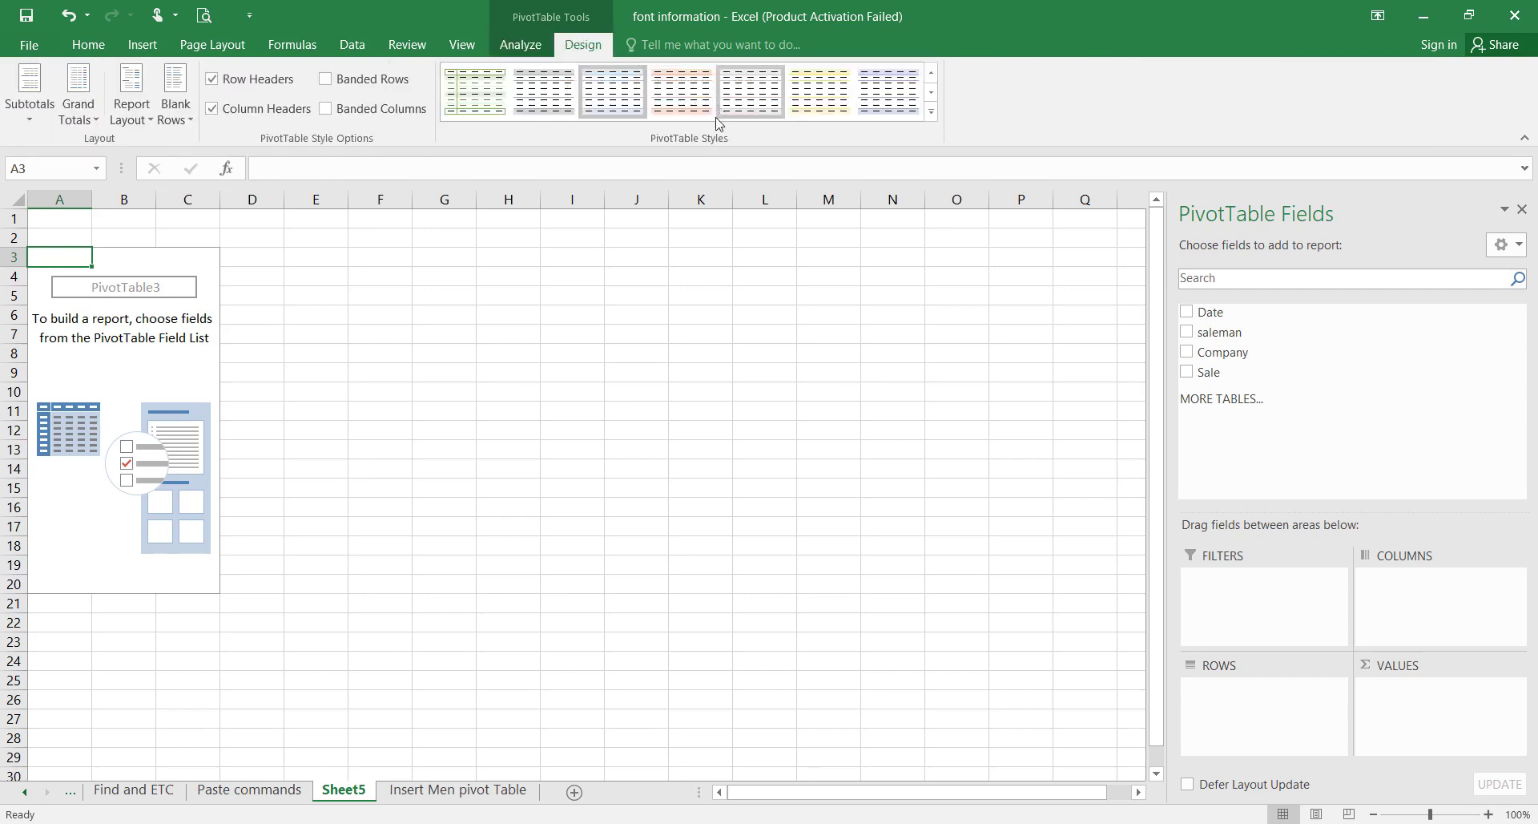
pyautogui.click(931, 112)
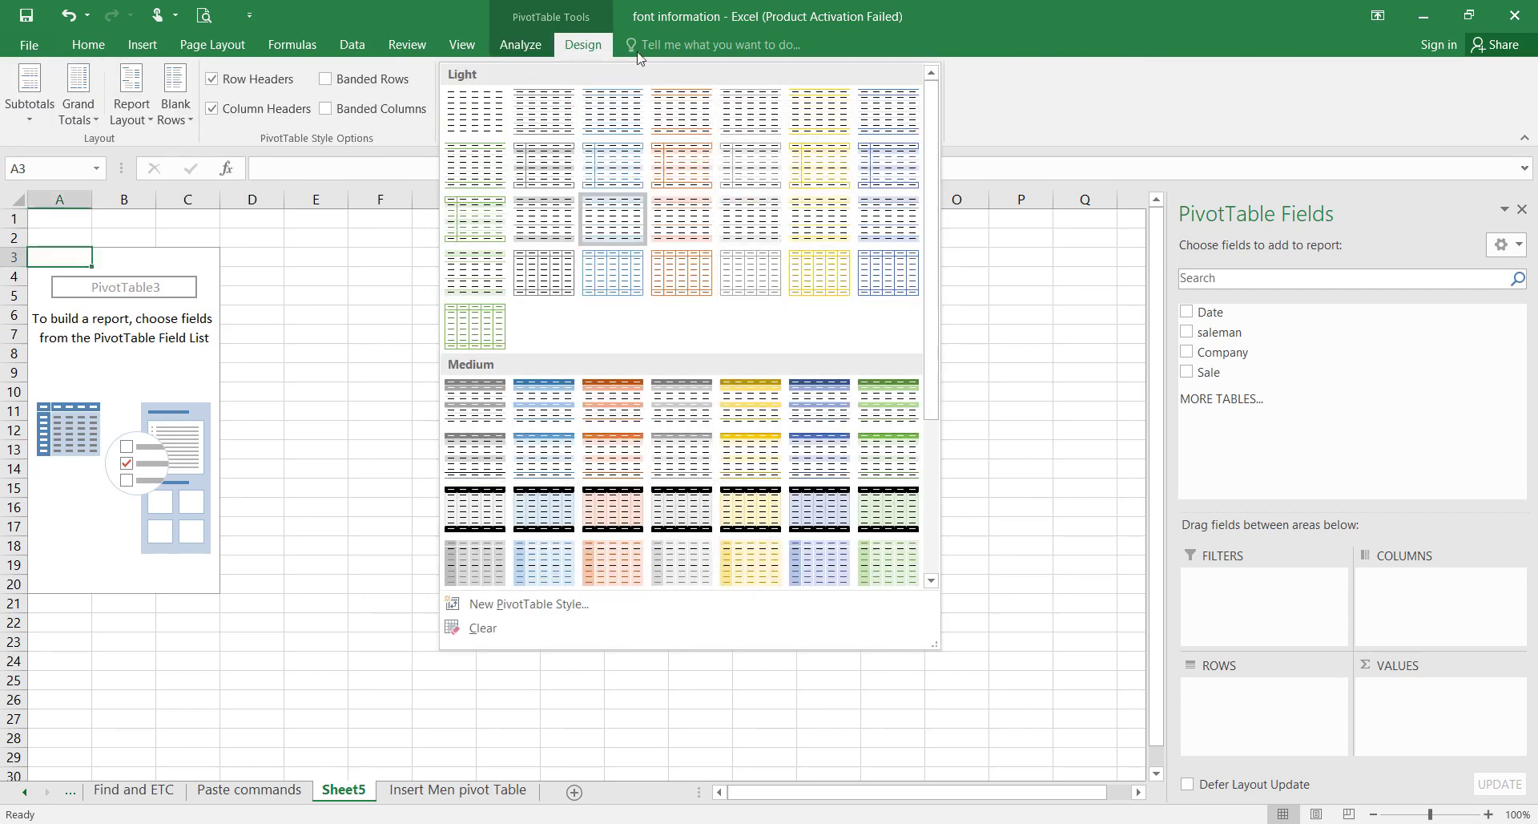
pyautogui.click(599, 48)
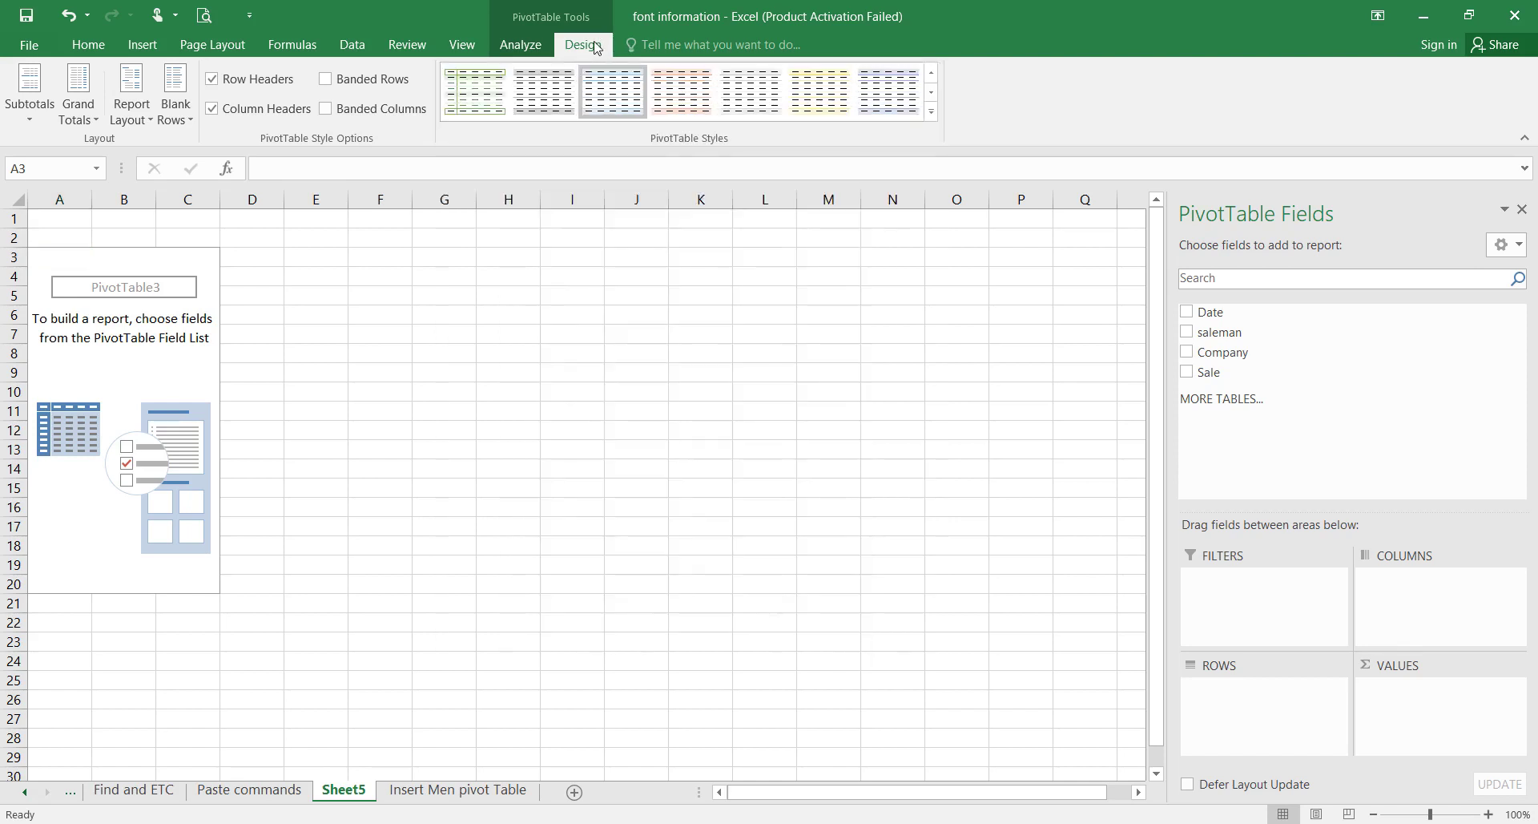
pyautogui.click(538, 48)
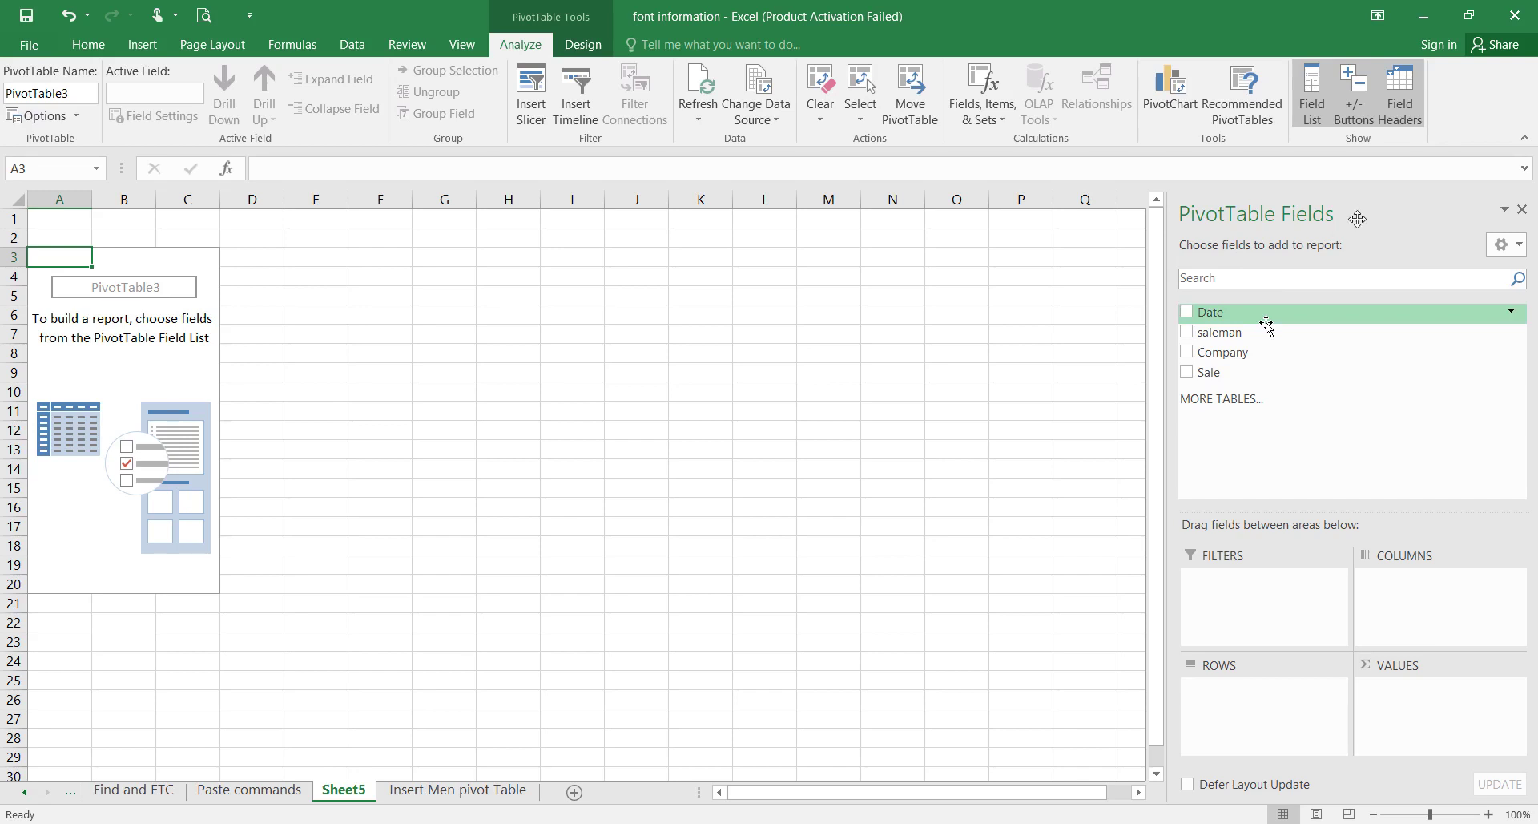
# Add the Date and saleman fields to the PivotTable's rows, leaving out Quarters and Years.
pyautogui.click(1186, 311)
pyautogui.hotkey('ctrl', 'z')
pyautogui.click(1188, 314)
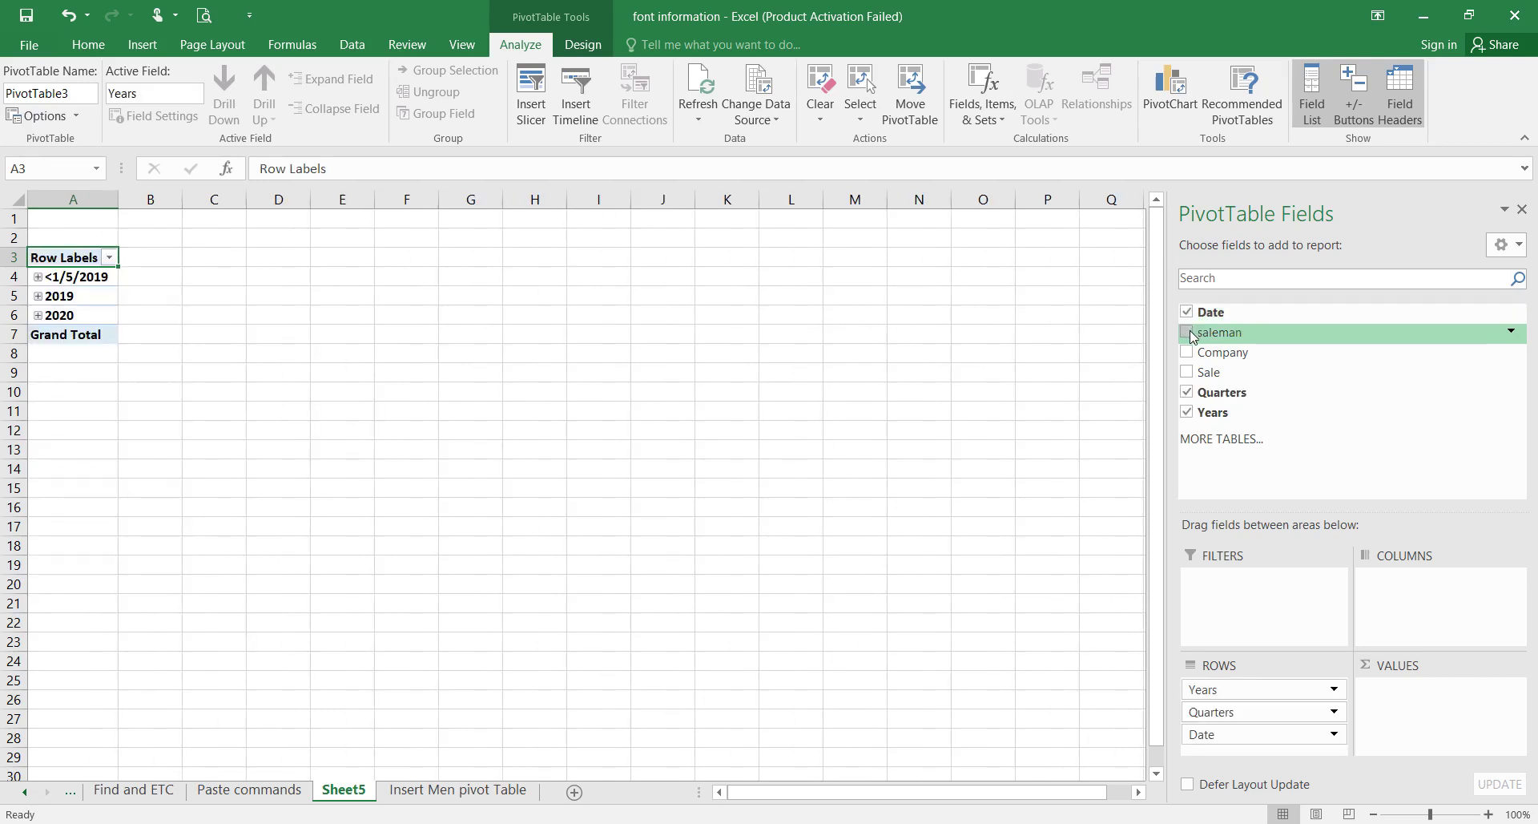
pyautogui.click(1187, 332)
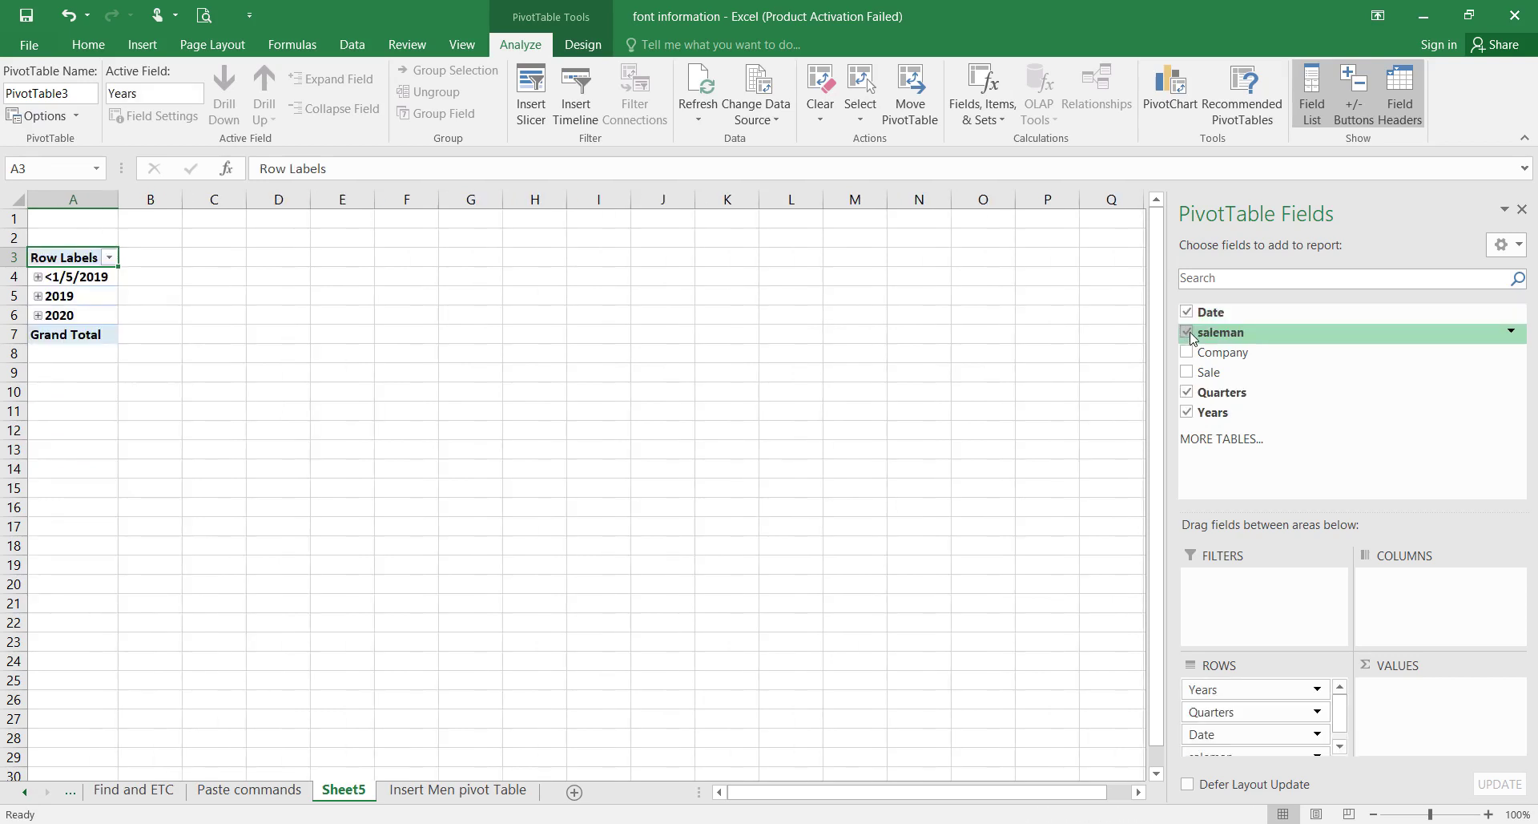
pyautogui.click(1186, 391)
pyautogui.click(1186, 412)
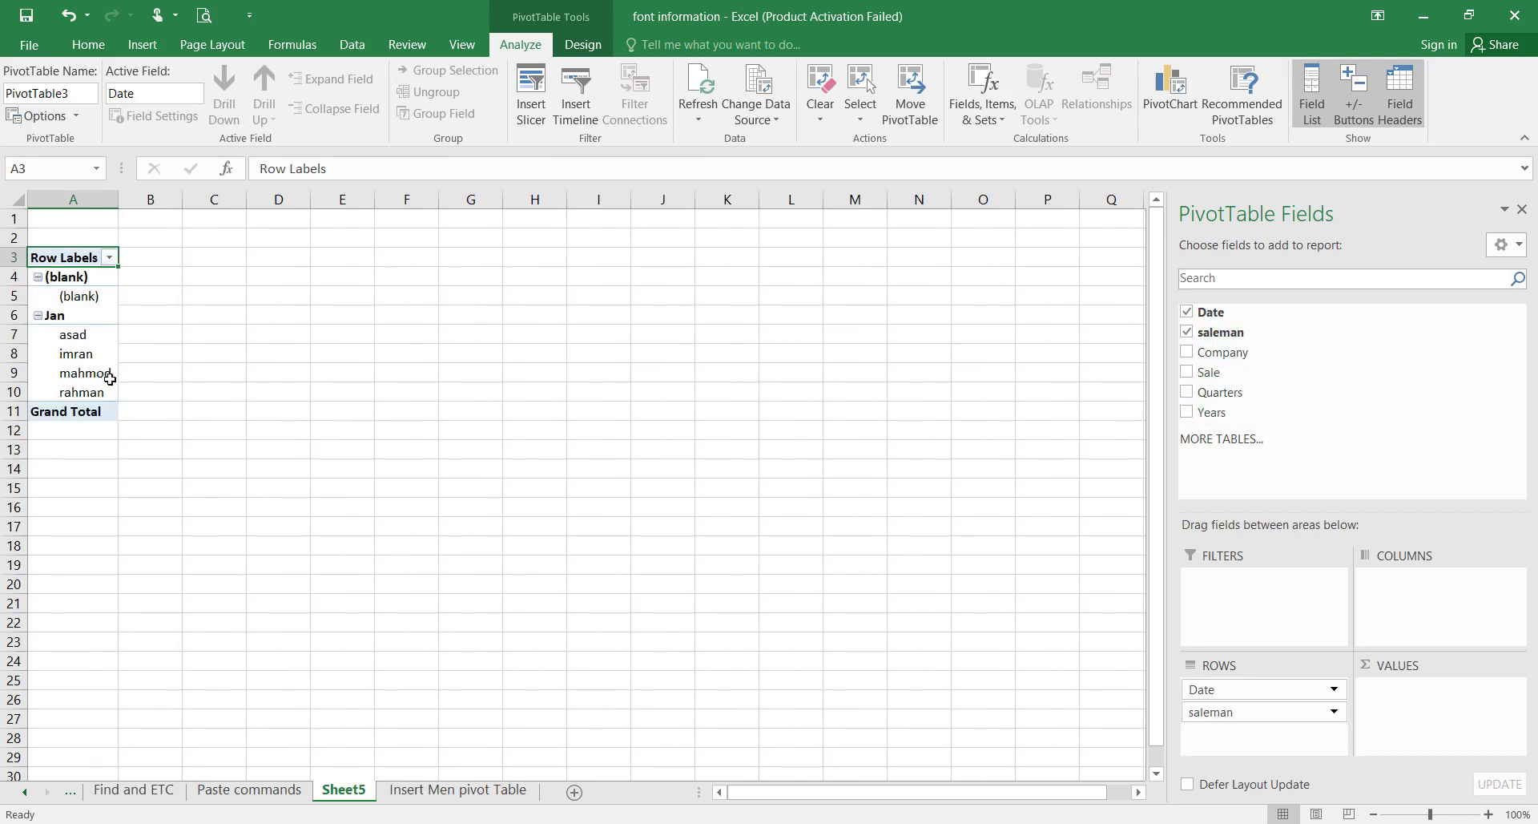
# Add the Company, Sale, Quarters and Years fields to the PivotTable report.
pyautogui.keyDown('ctrl'); pyautogui.scroll(6, 502, 443); pyautogui.keyUp('ctrl')
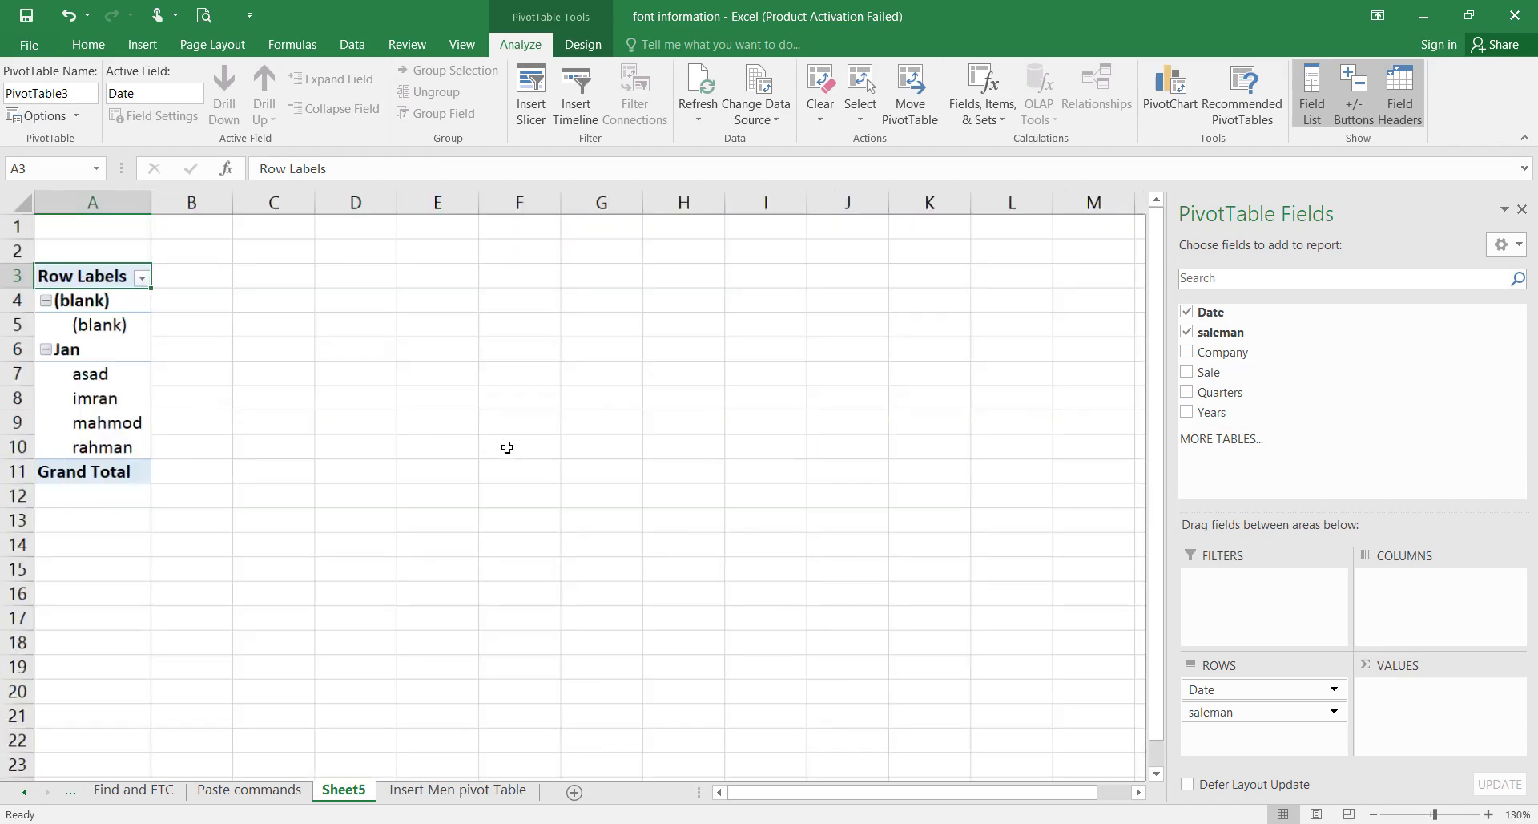
pyautogui.scroll(1, 508, 446)
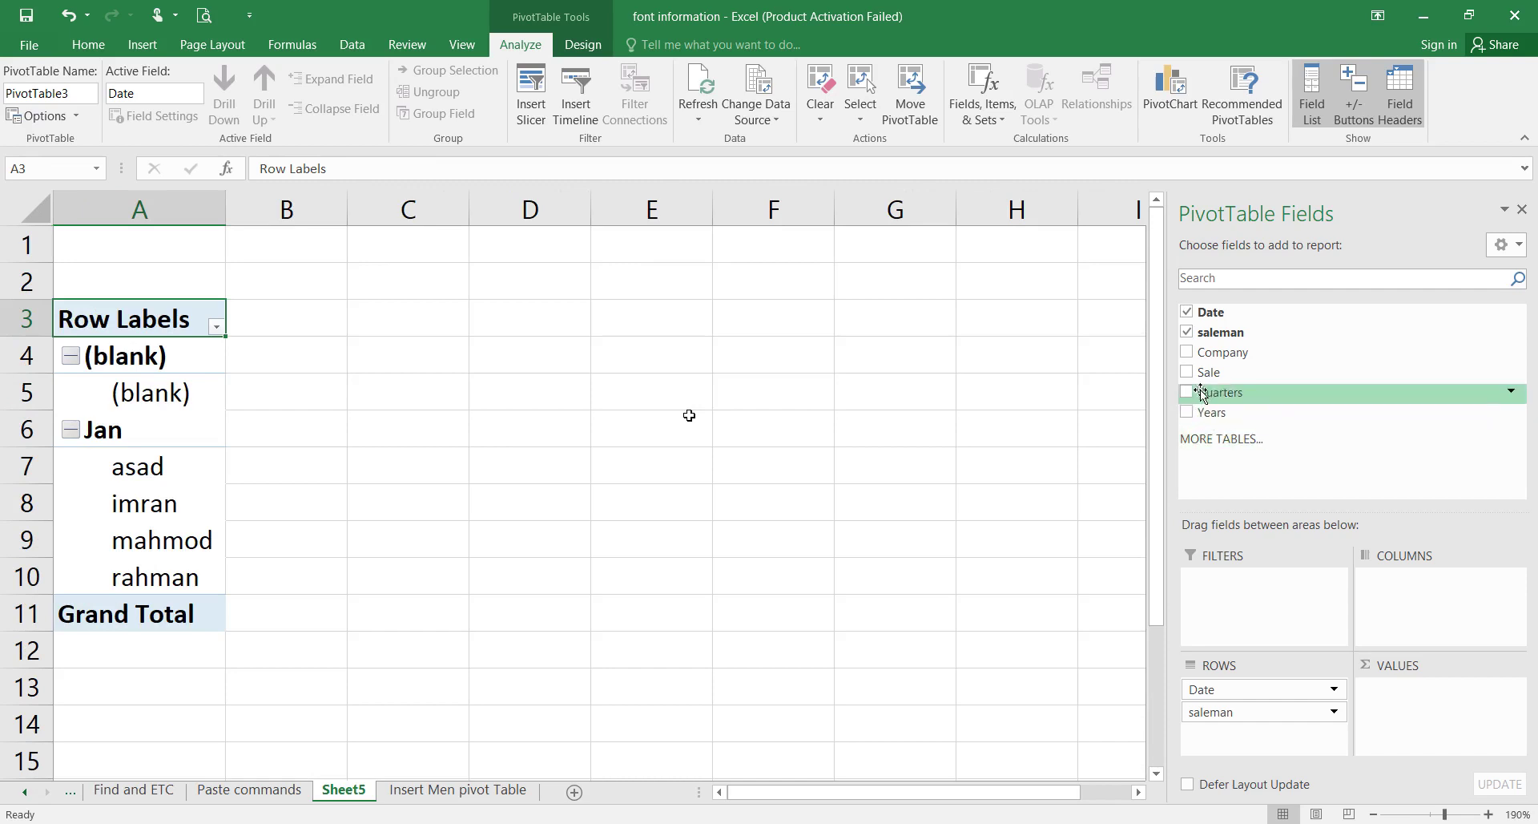
pyautogui.click(1186, 353)
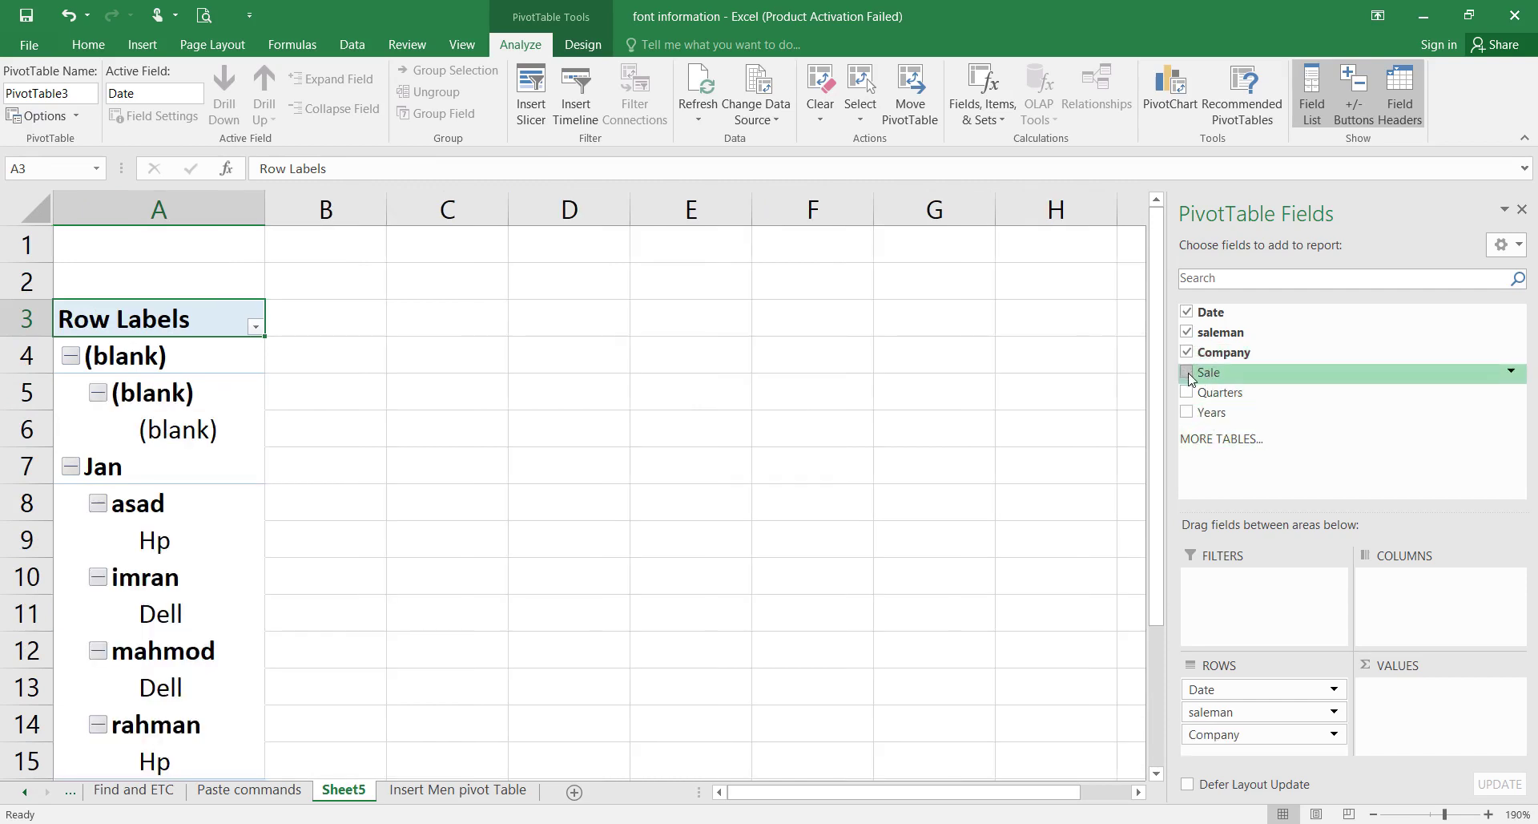
pyautogui.click(1186, 373)
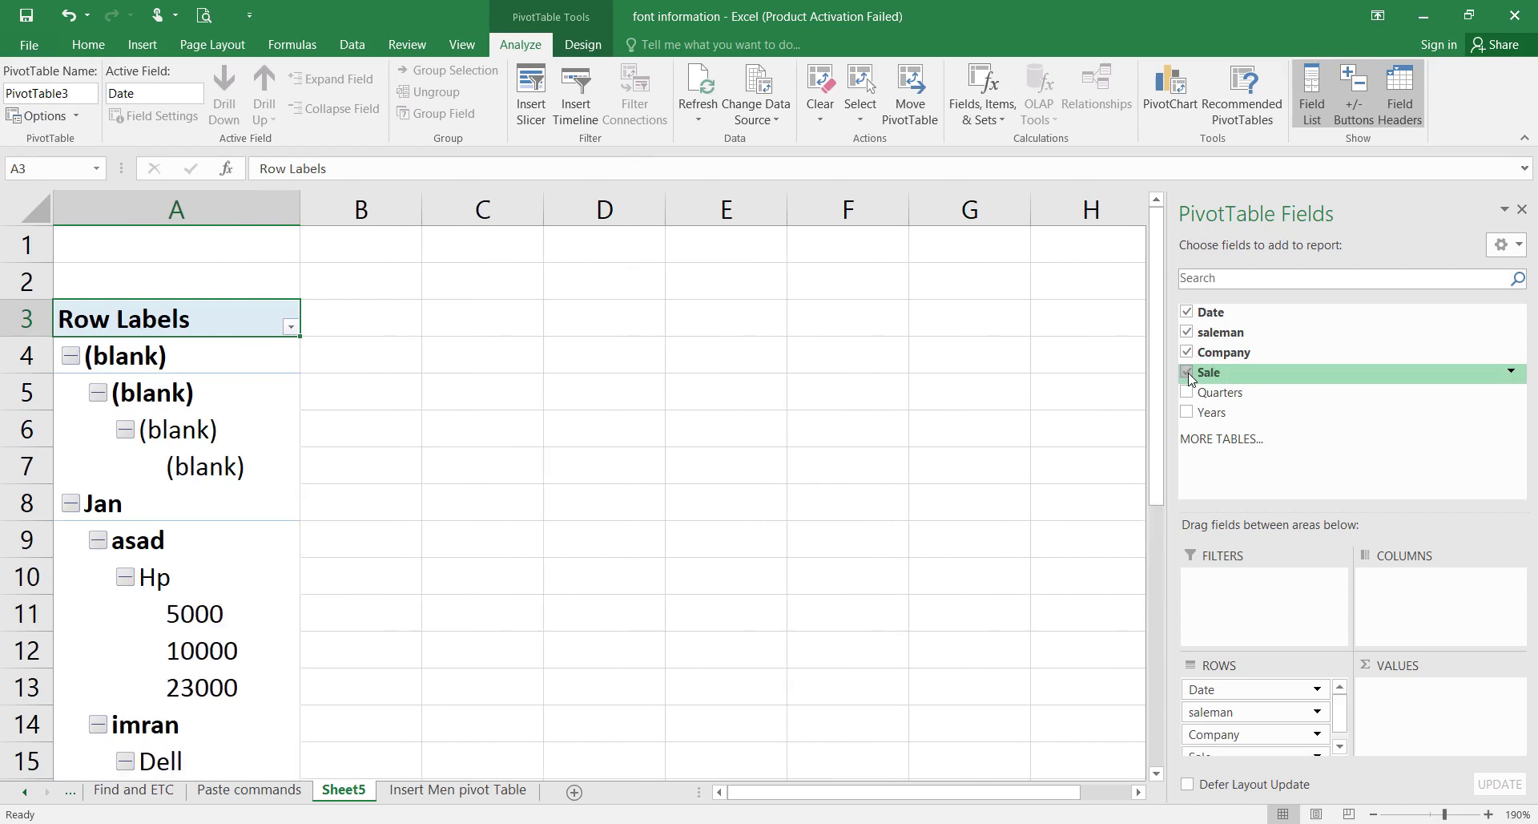
pyautogui.click(1187, 372)
pyautogui.click(1187, 373)
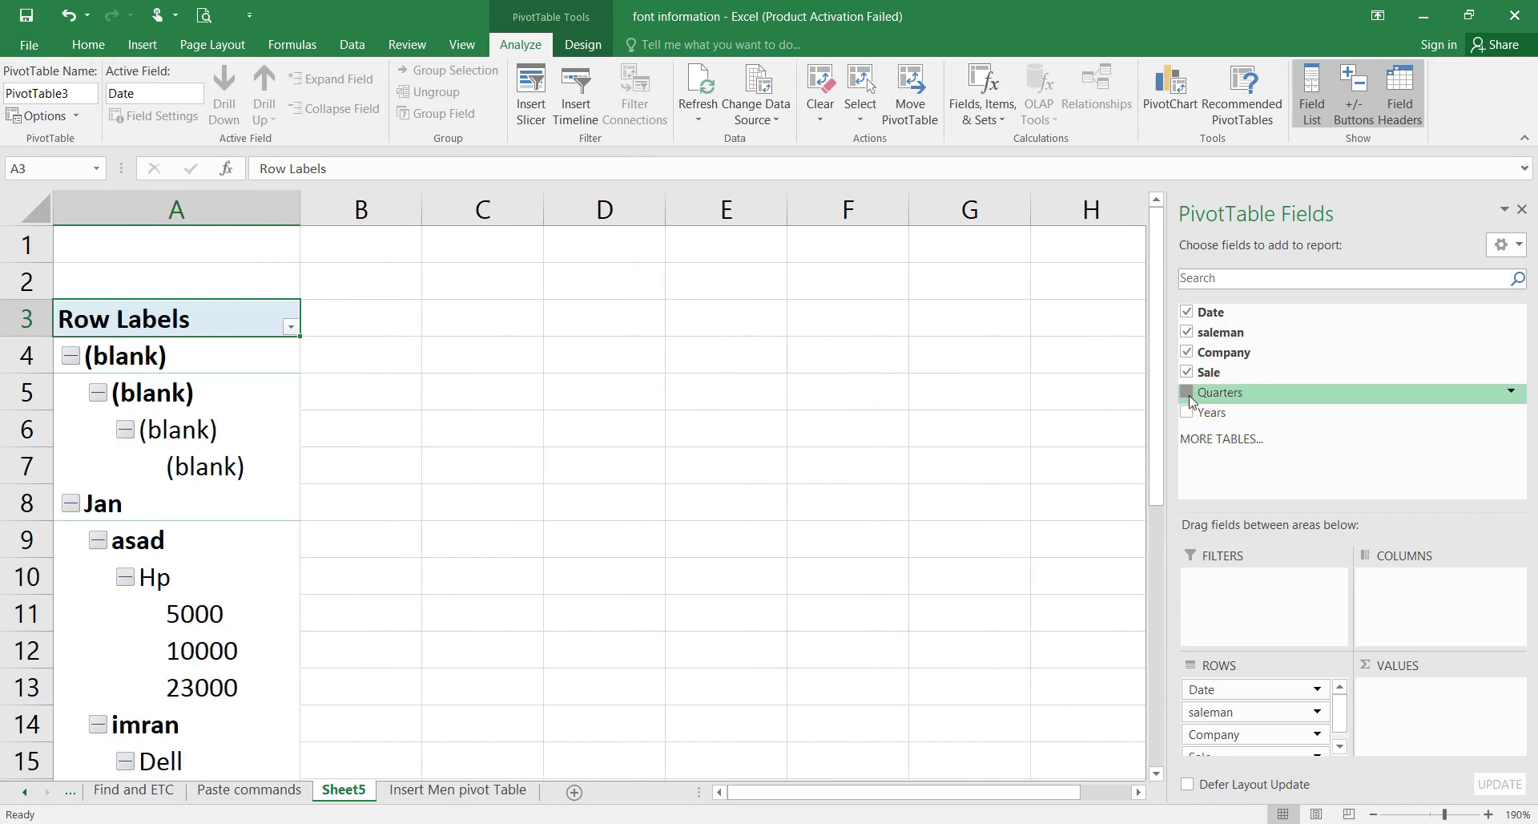
pyautogui.click(1187, 391)
pyautogui.click(1187, 412)
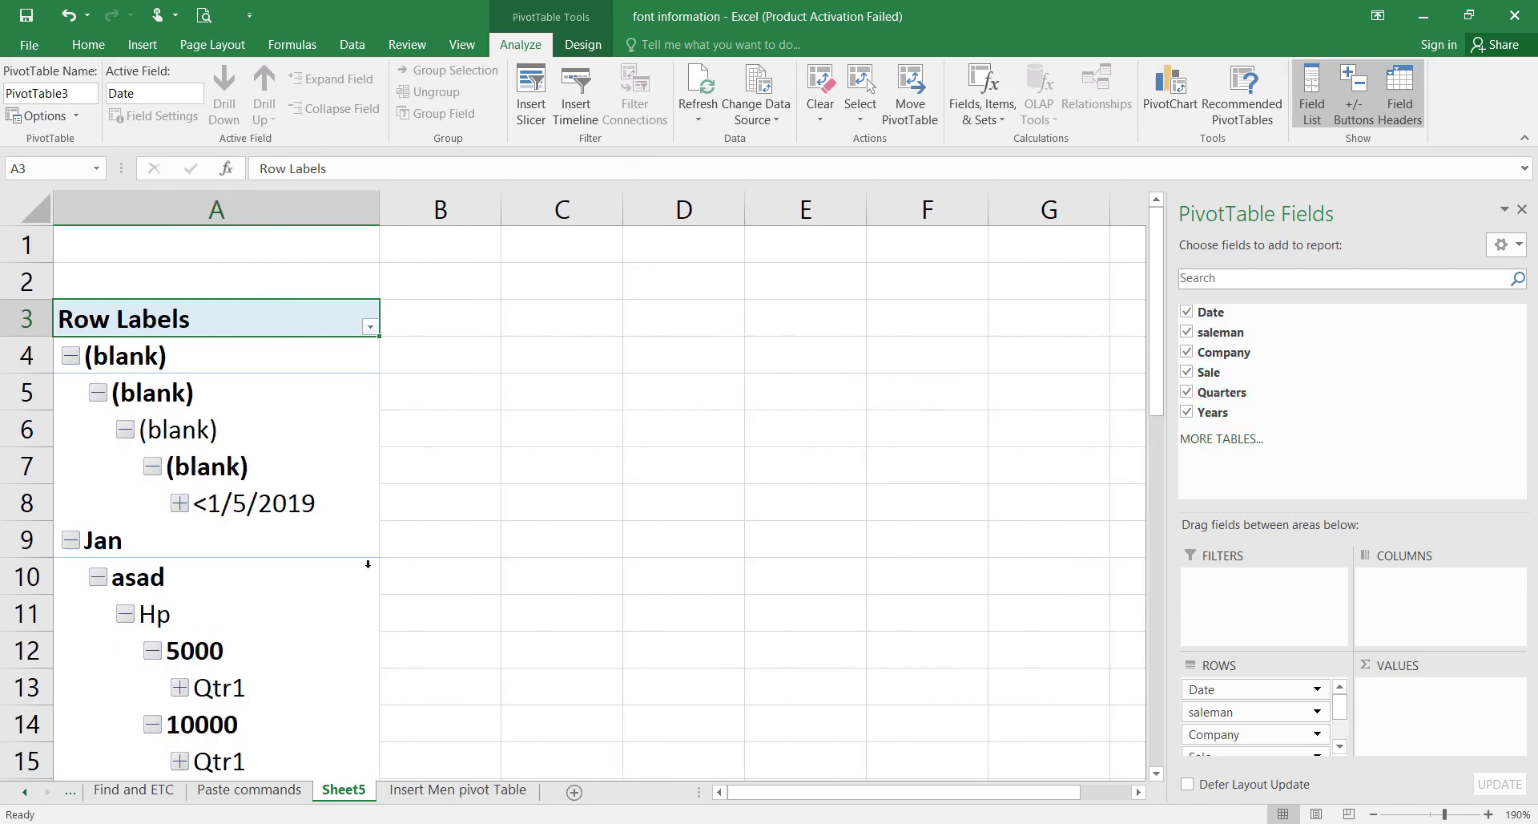
# Review how the row labels of the PivotTable are nested by month, salesman, company and sale.
pyautogui.scroll(-1, 614, 454)
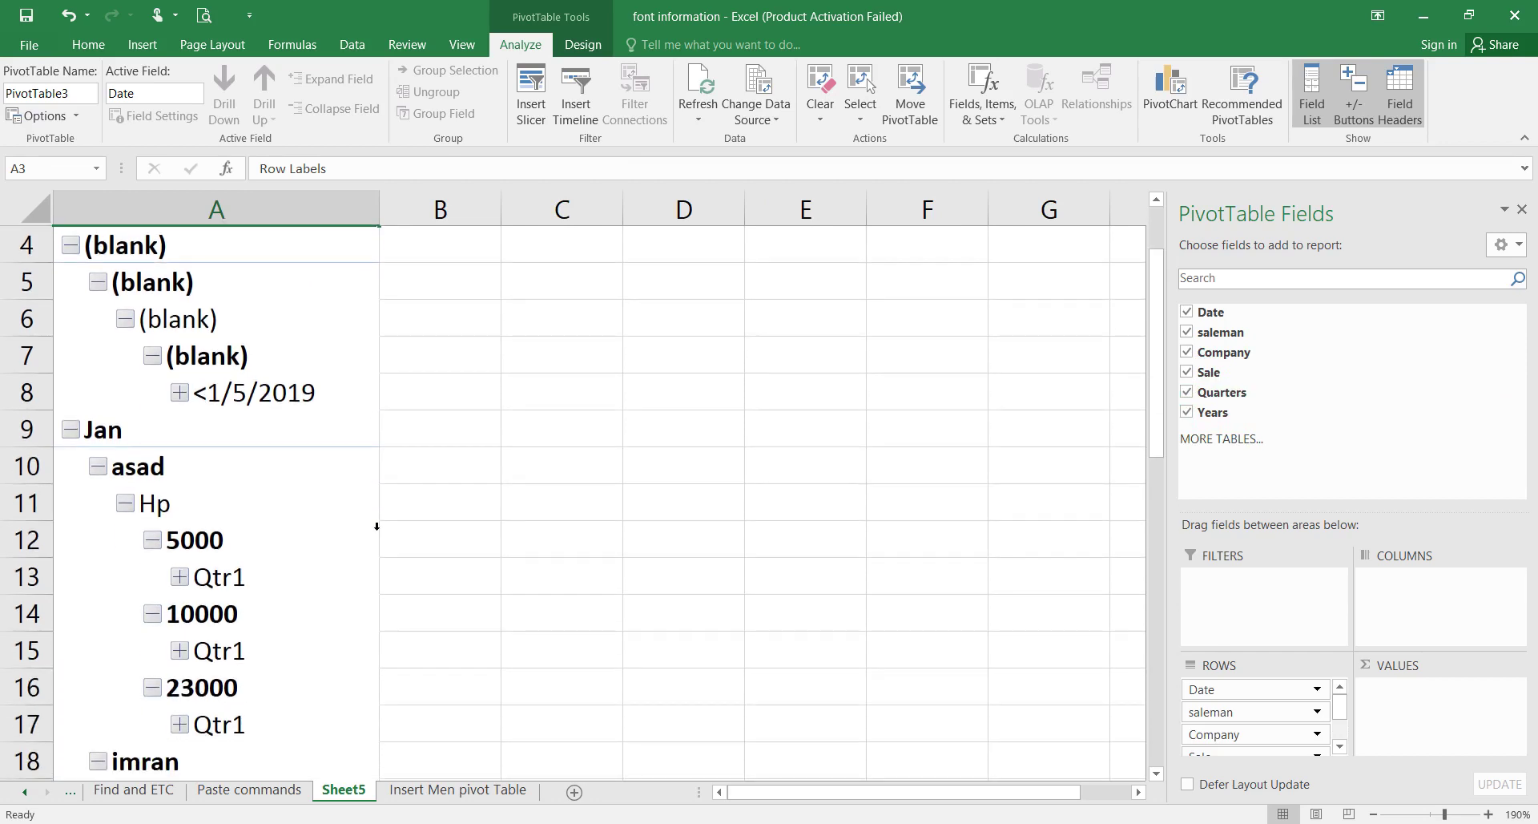
pyautogui.scroll(-3, 376, 527)
pyautogui.scroll(2, 377, 526)
pyautogui.scroll(-2, 377, 527)
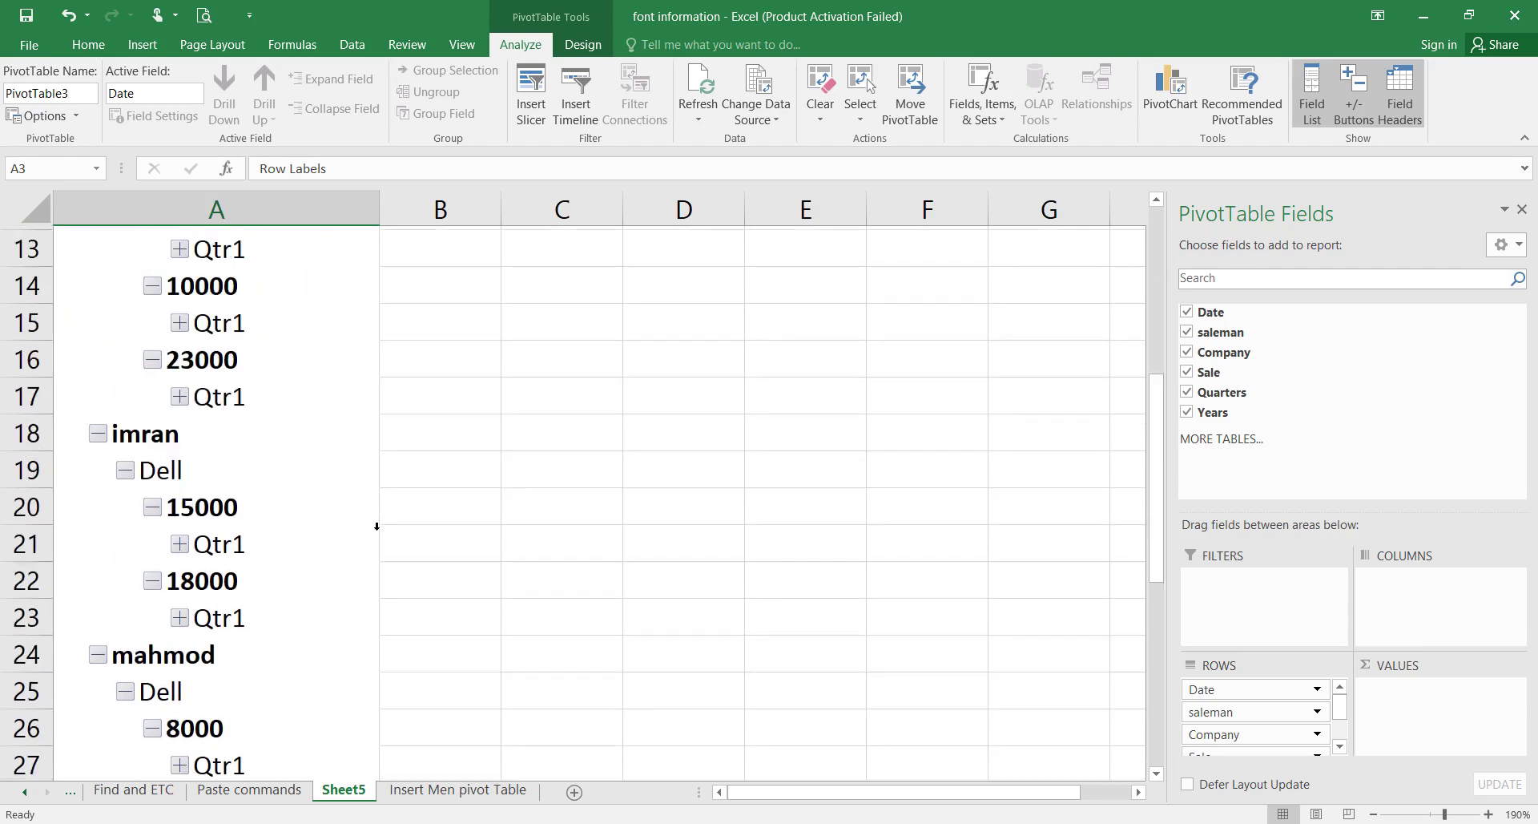
# Collapse every salesman's group under Jan in the PivotTable's row labels.
pyautogui.scroll(3, 376, 527)
pyautogui.keyDown('ctrl'); pyautogui.scroll(-6, 376, 527); pyautogui.keyUp('ctrl')
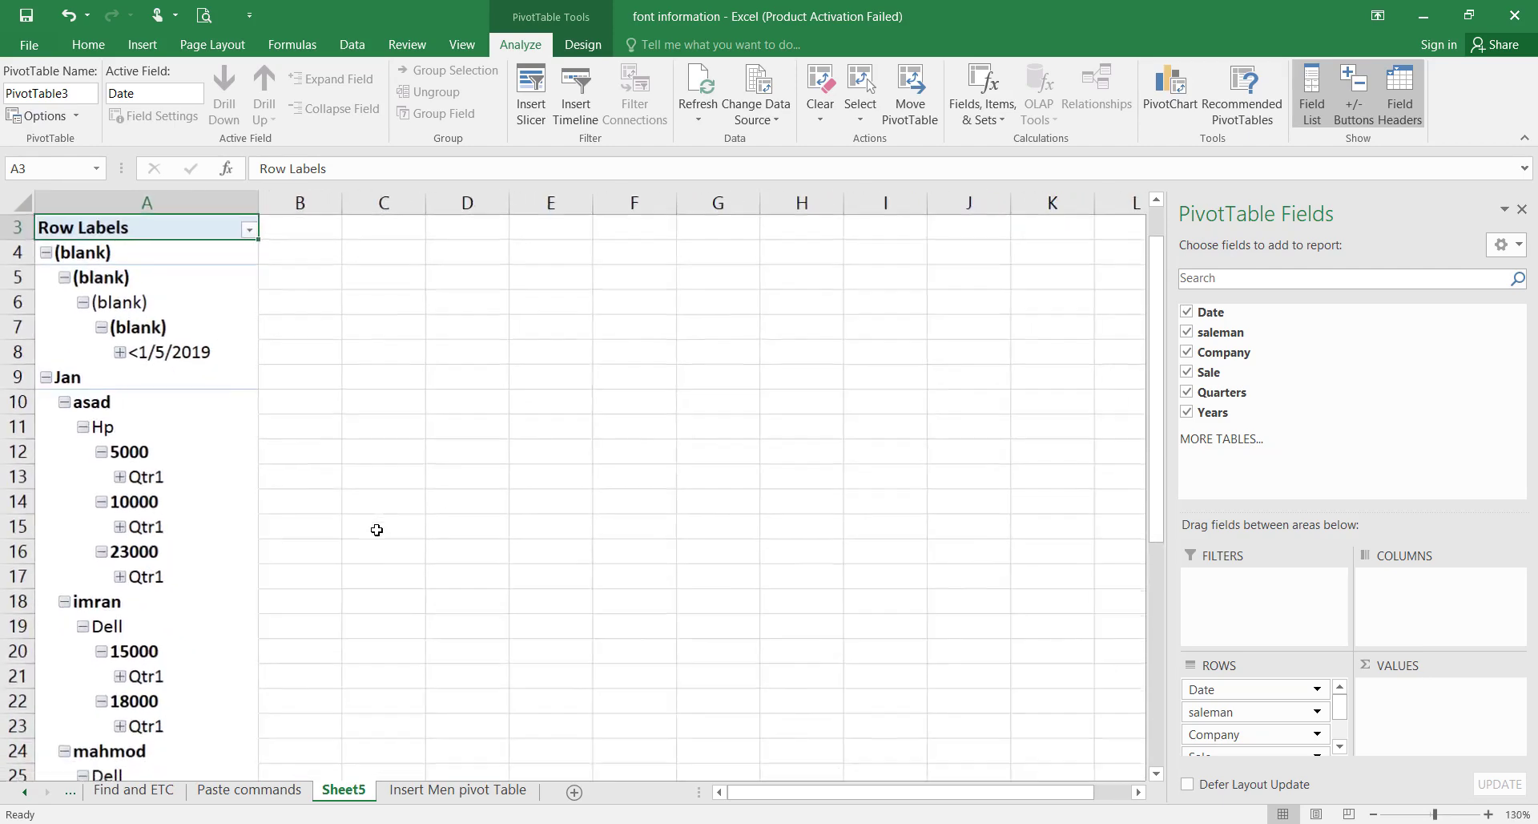
pyautogui.keyDown('ctrl'); pyautogui.scroll(3, 377, 529); pyautogui.keyUp('ctrl')
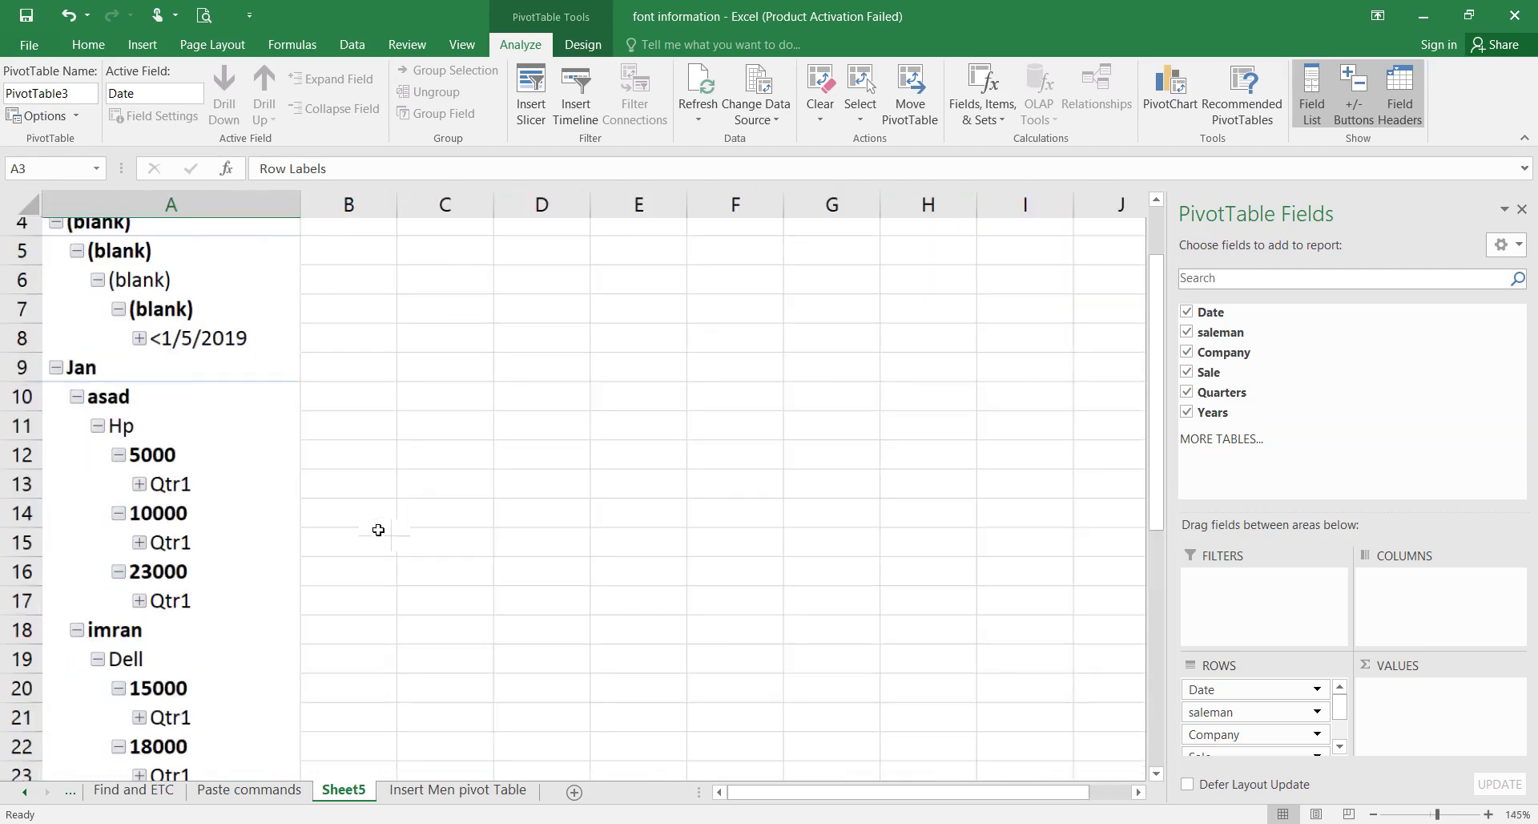
pyautogui.keyDown('ctrl'); pyautogui.scroll(-3, 166, 514); pyautogui.keyUp('ctrl')
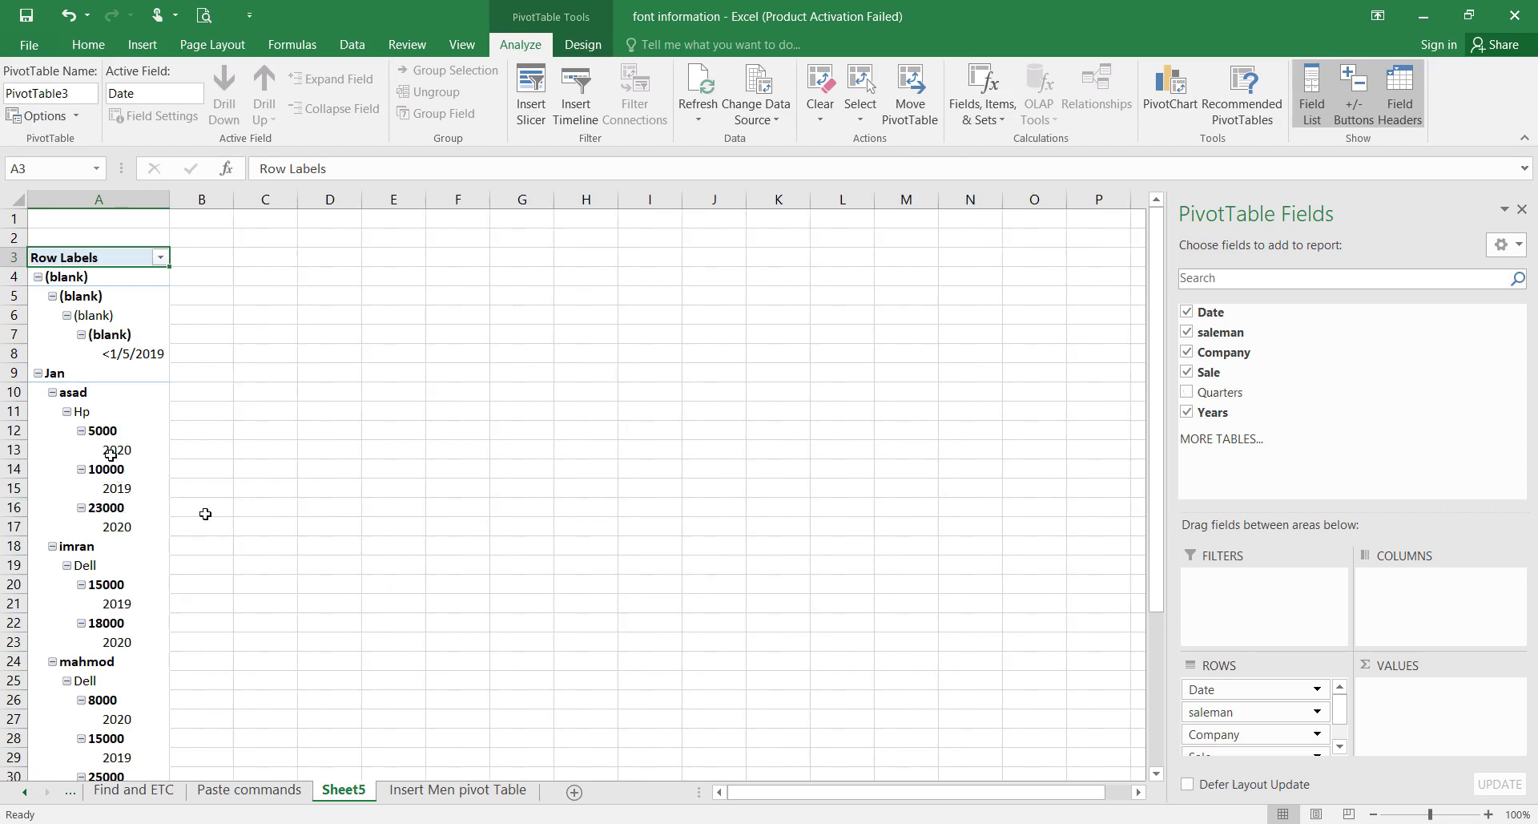
pyautogui.keyDown('ctrl'); pyautogui.scroll(4, 102, 450); pyautogui.keyUp('ctrl')
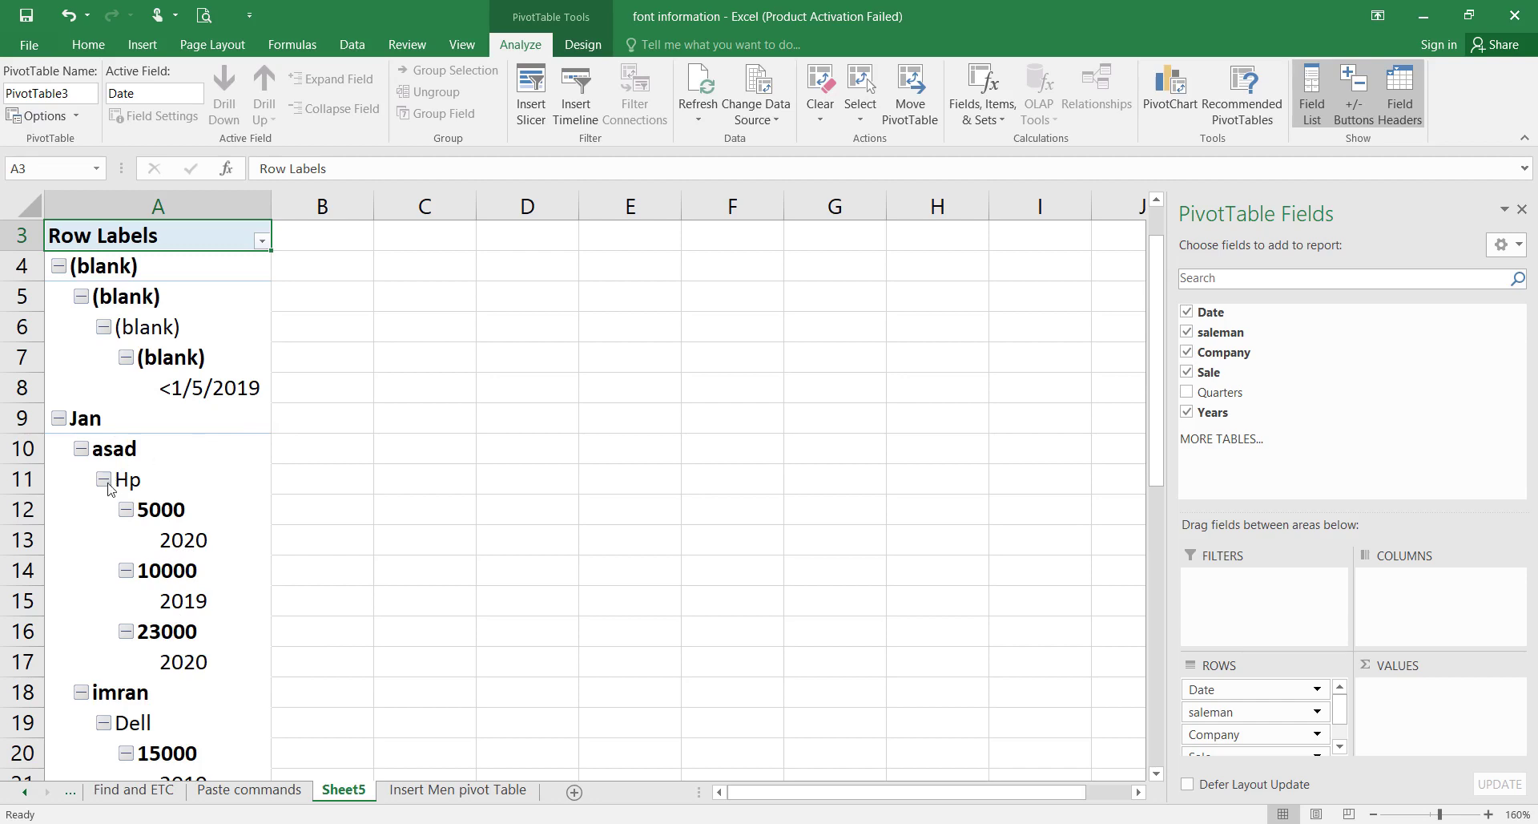
pyautogui.click(82, 451)
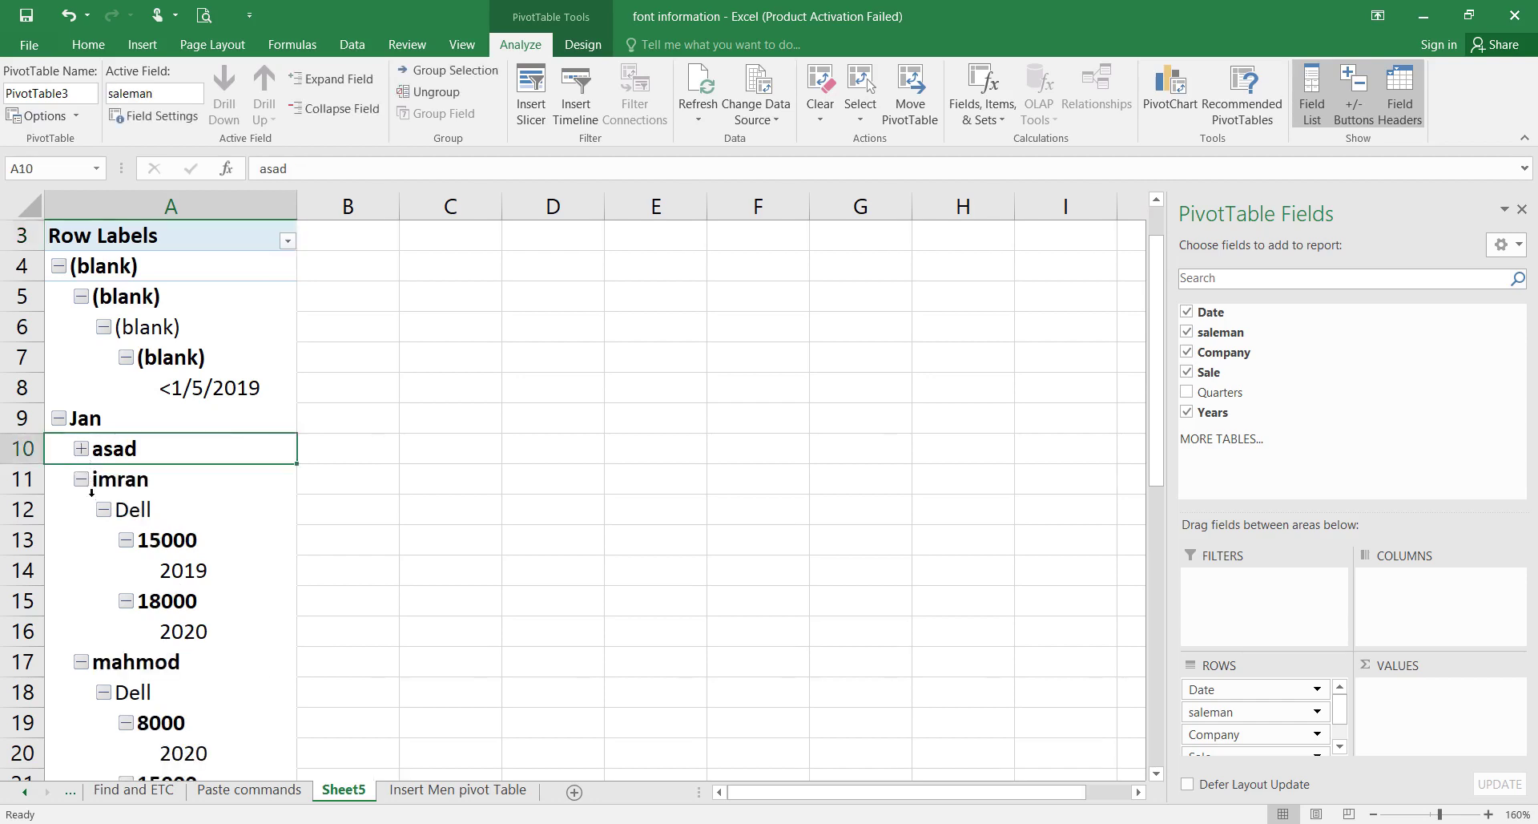
pyautogui.click(103, 513)
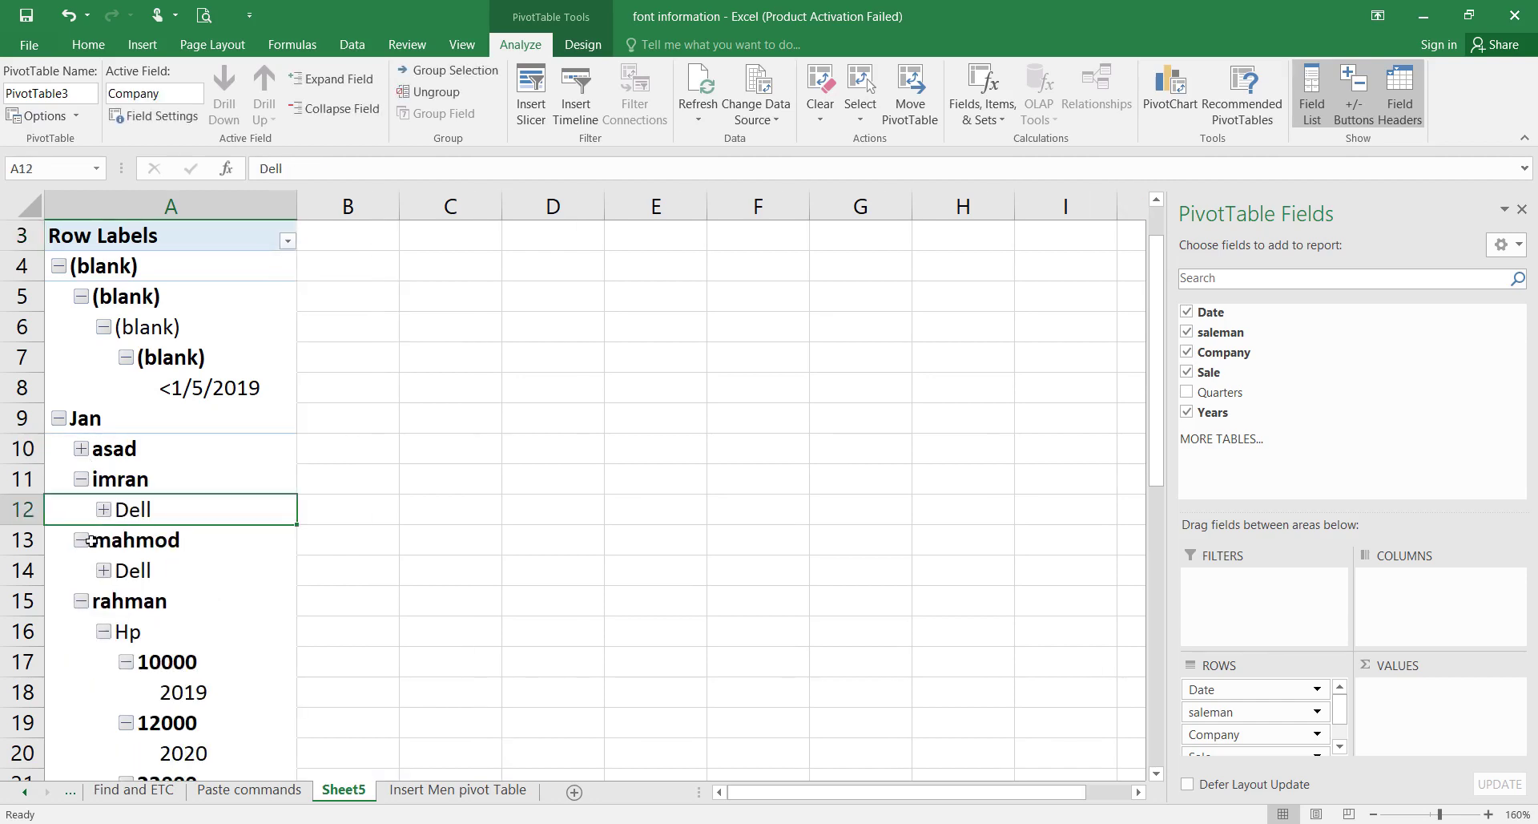
pyautogui.click(82, 540)
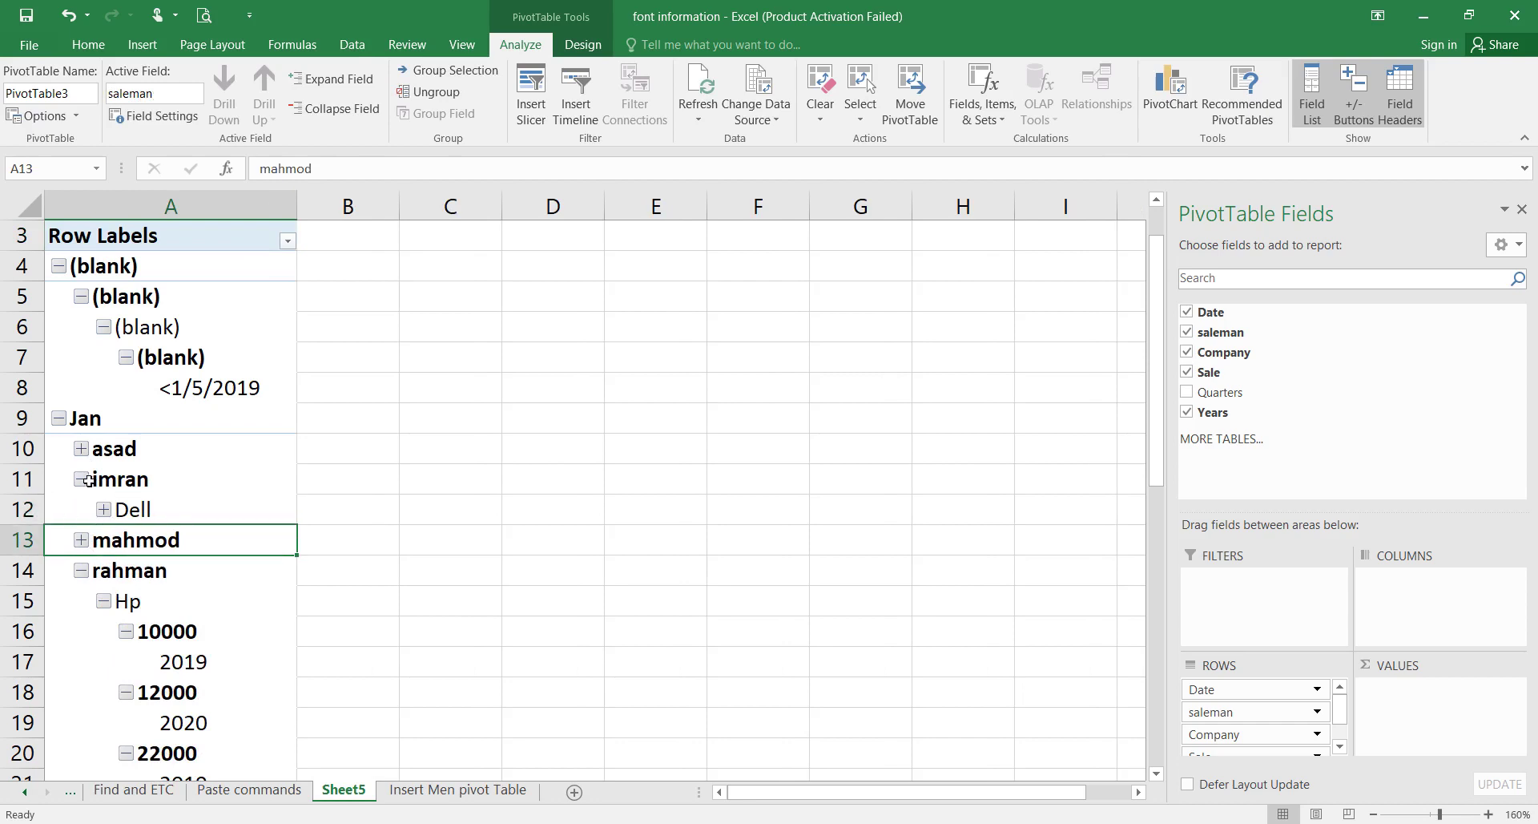
pyautogui.click(88, 481)
pyautogui.click(82, 540)
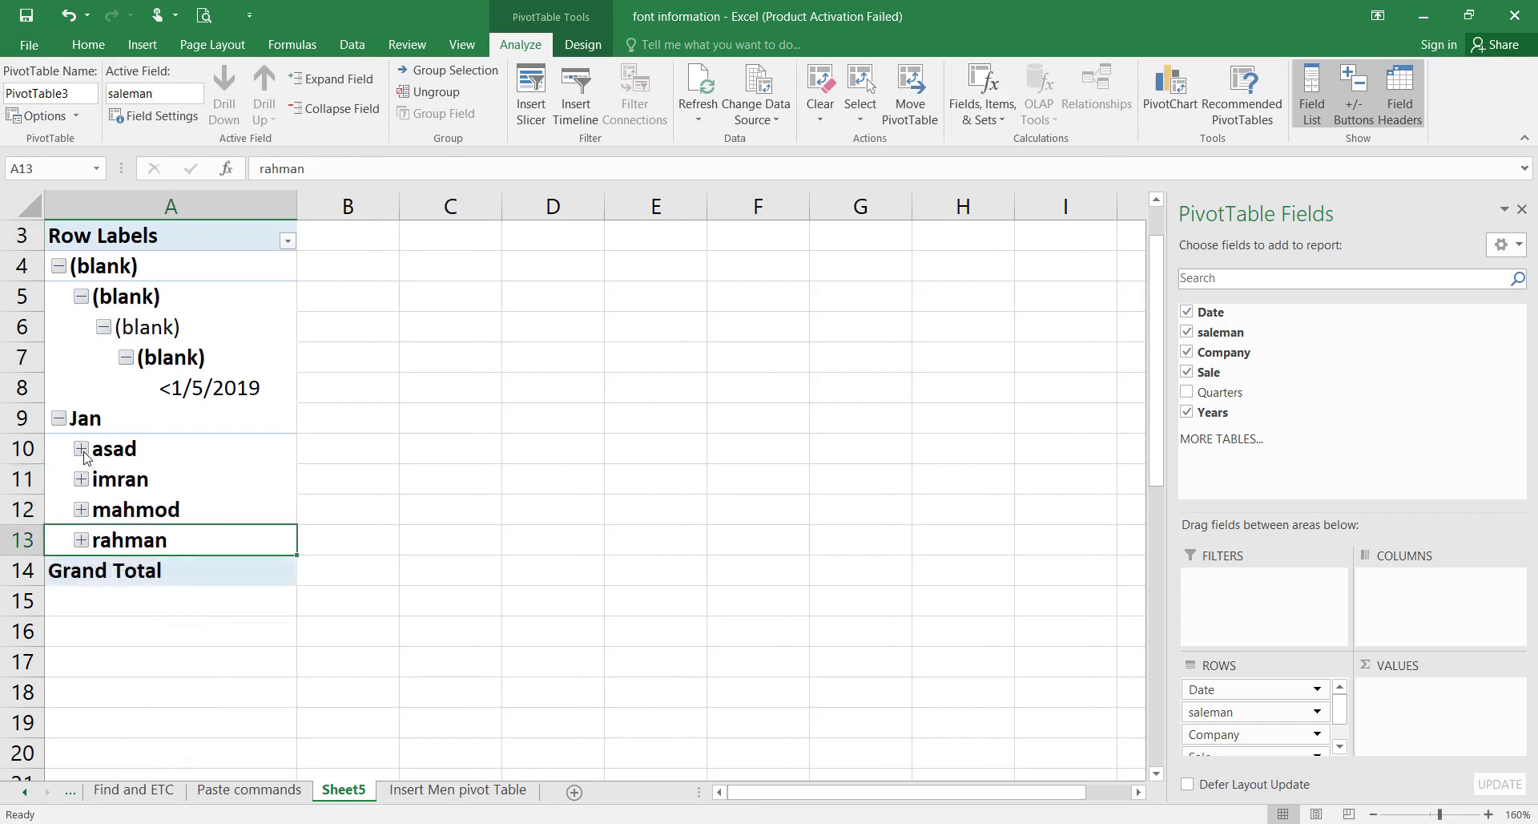
# Expand the first salesman's group under Jan to view its company, sales and years, and collapse it again.
pyautogui.click(81, 449)
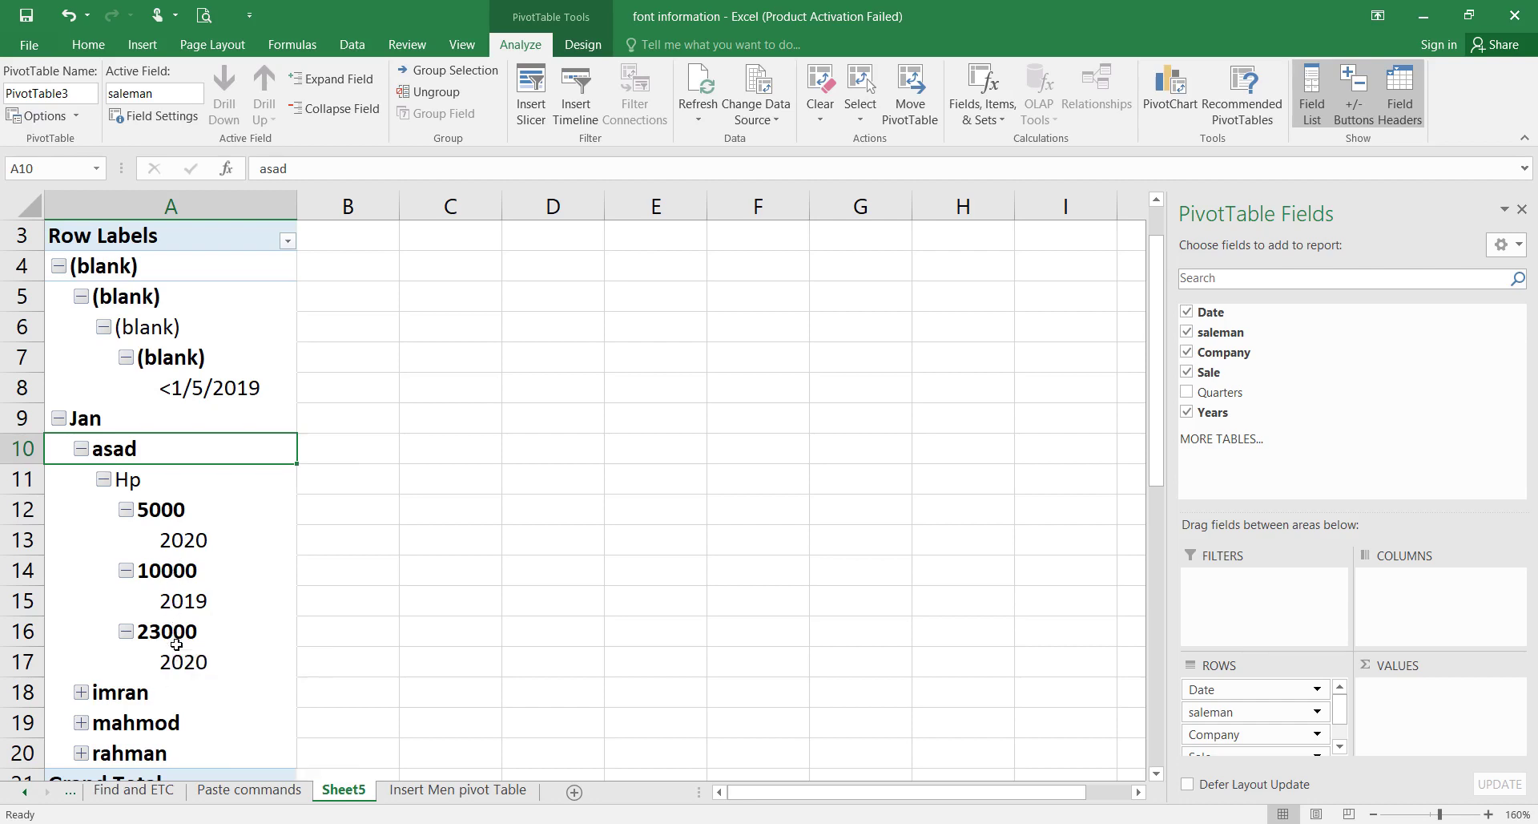
pyautogui.click(103, 479)
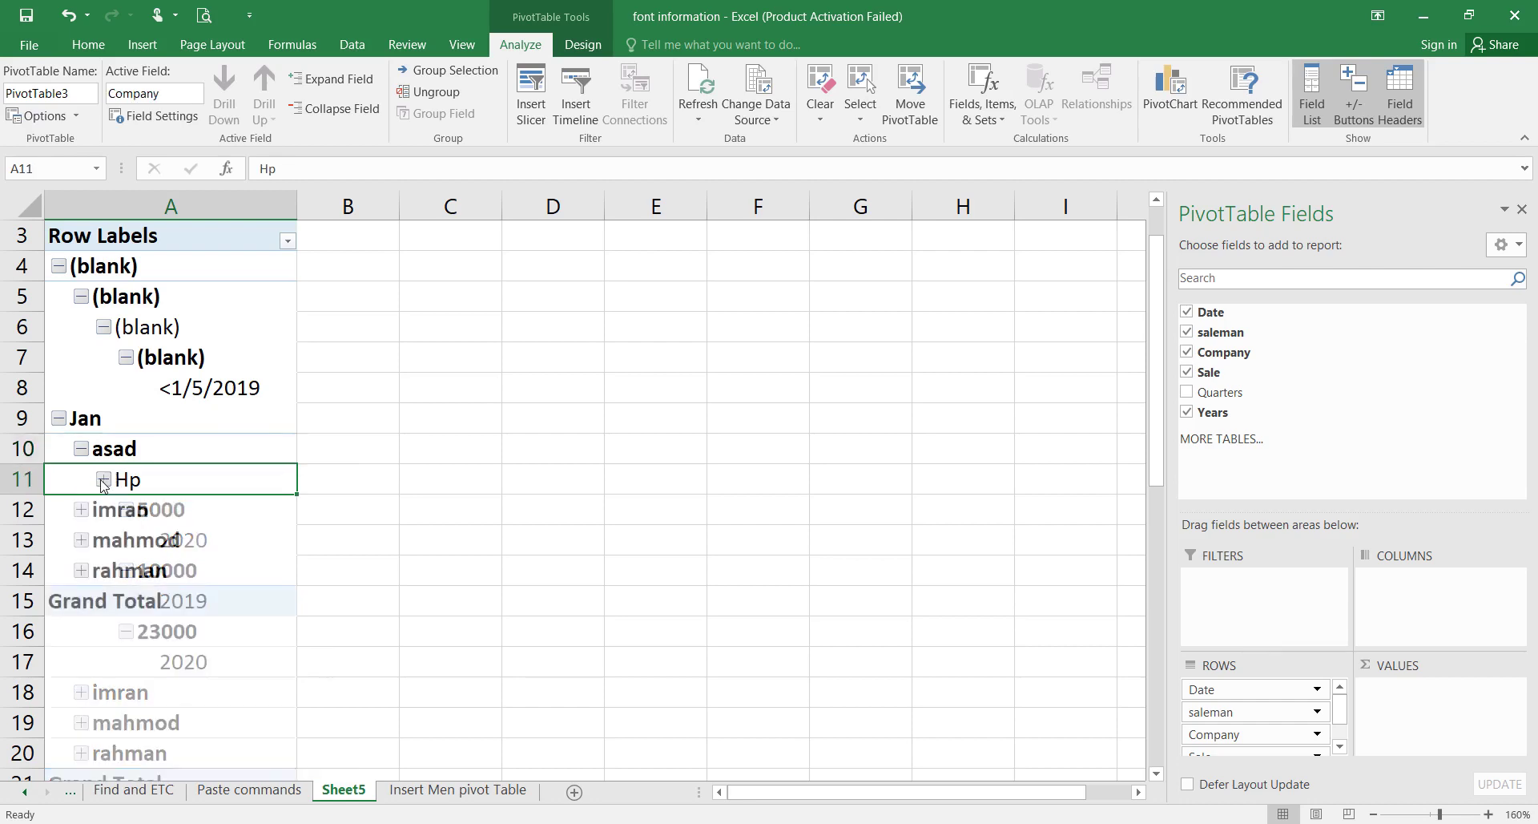
pyautogui.click(81, 451)
pyautogui.click(80, 449)
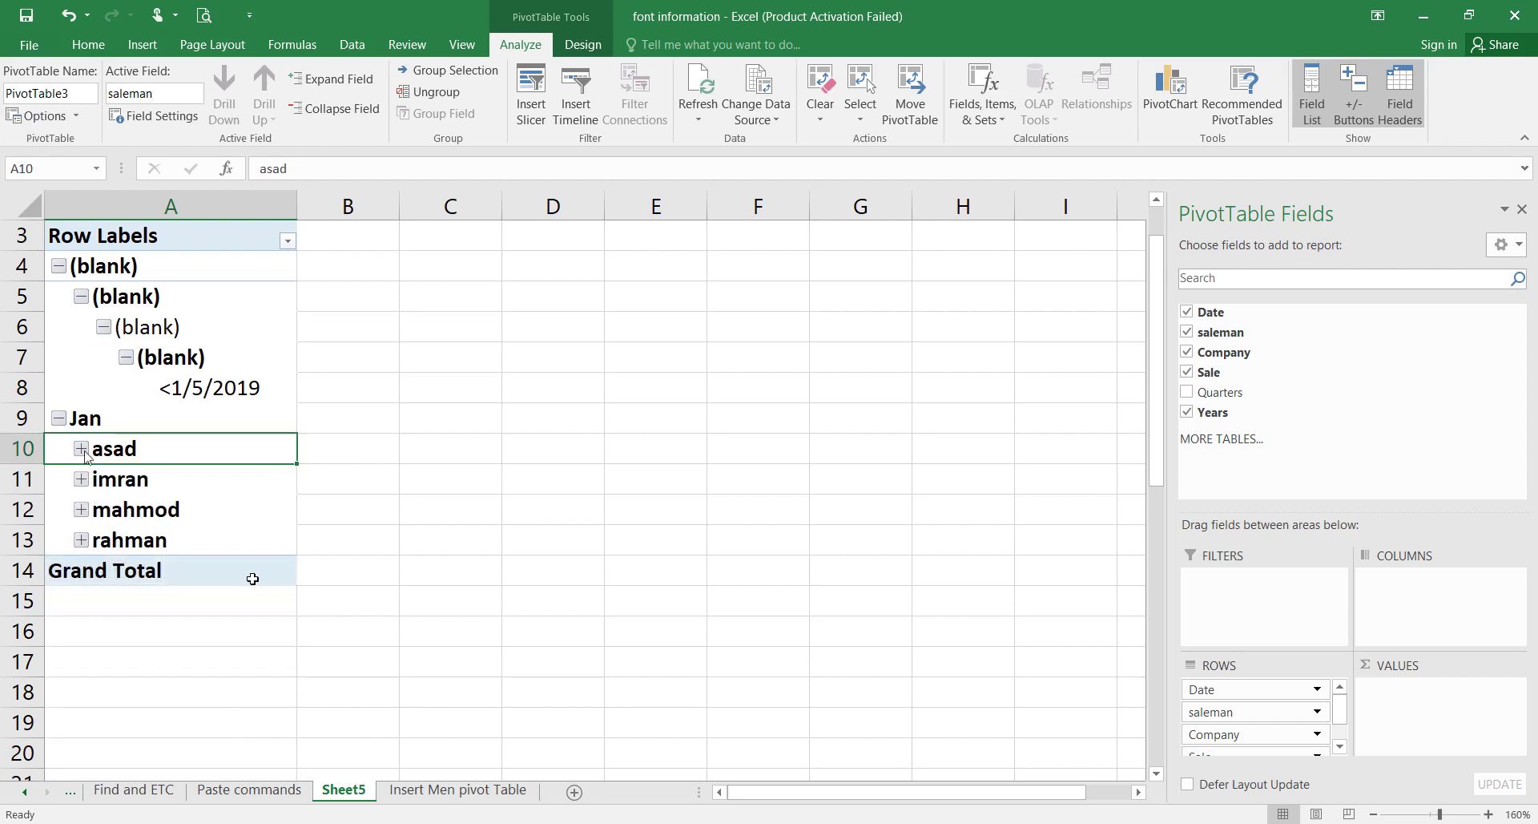
# Expand the last salesman's group under Jan down to its Hp sales for viewing, and collapse it again.
pyautogui.click(80, 540)
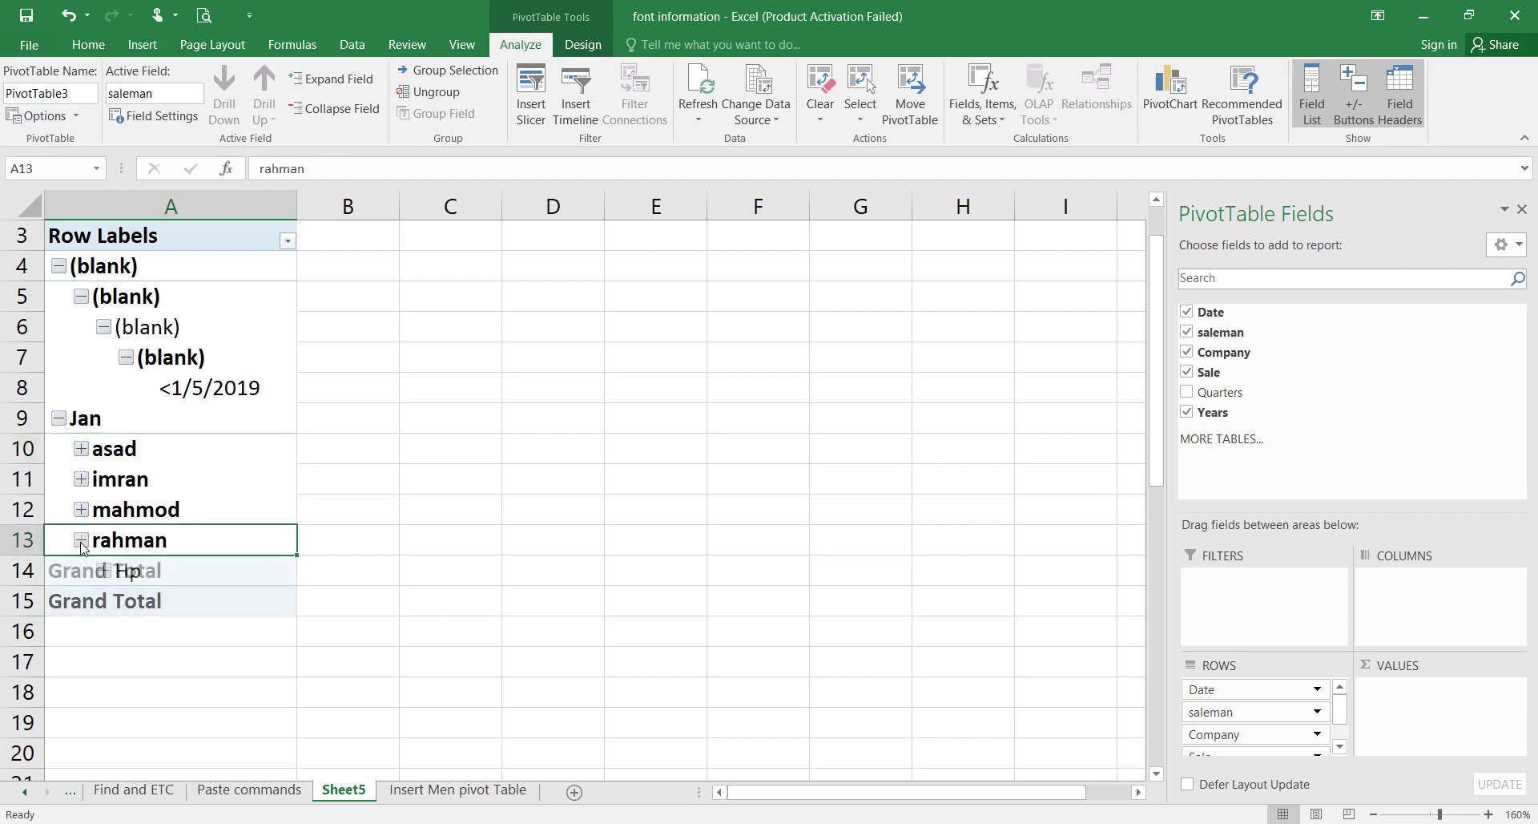
pyautogui.click(103, 570)
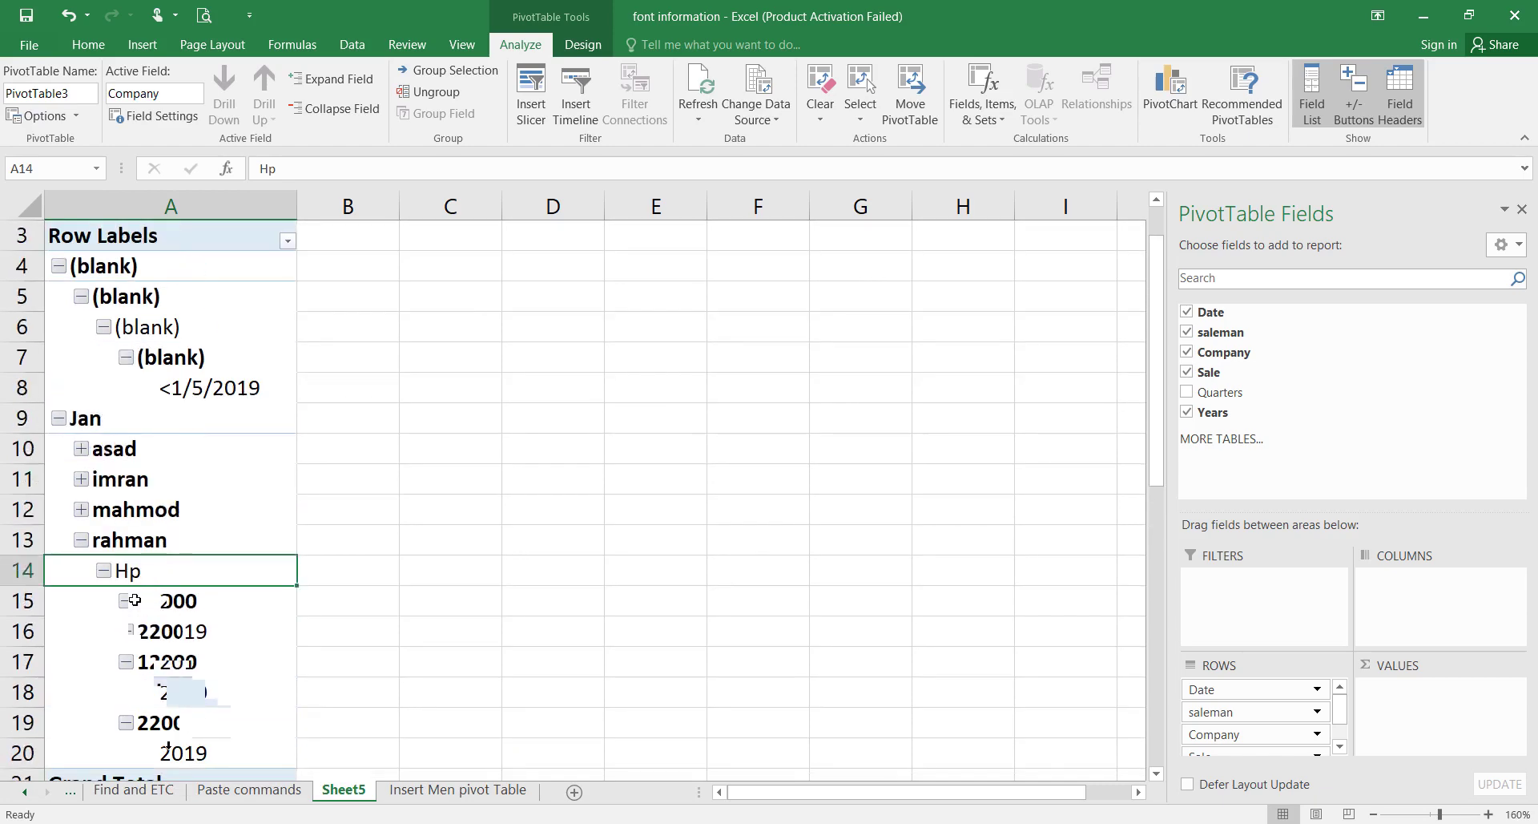
pyautogui.scroll(-1, 125, 544)
pyautogui.click(107, 483)
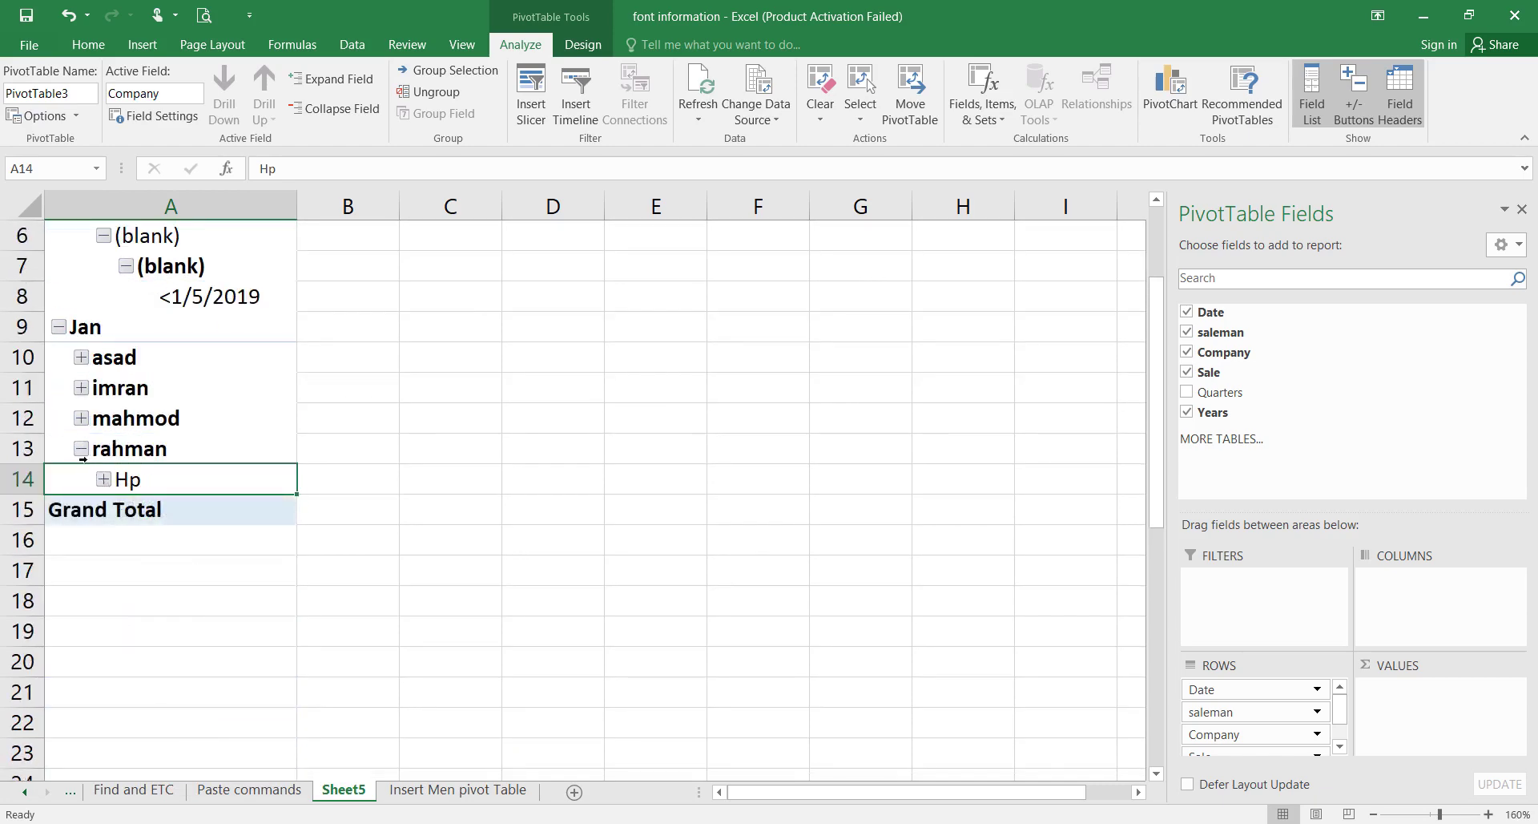
pyautogui.click(85, 454)
pyautogui.click(83, 452)
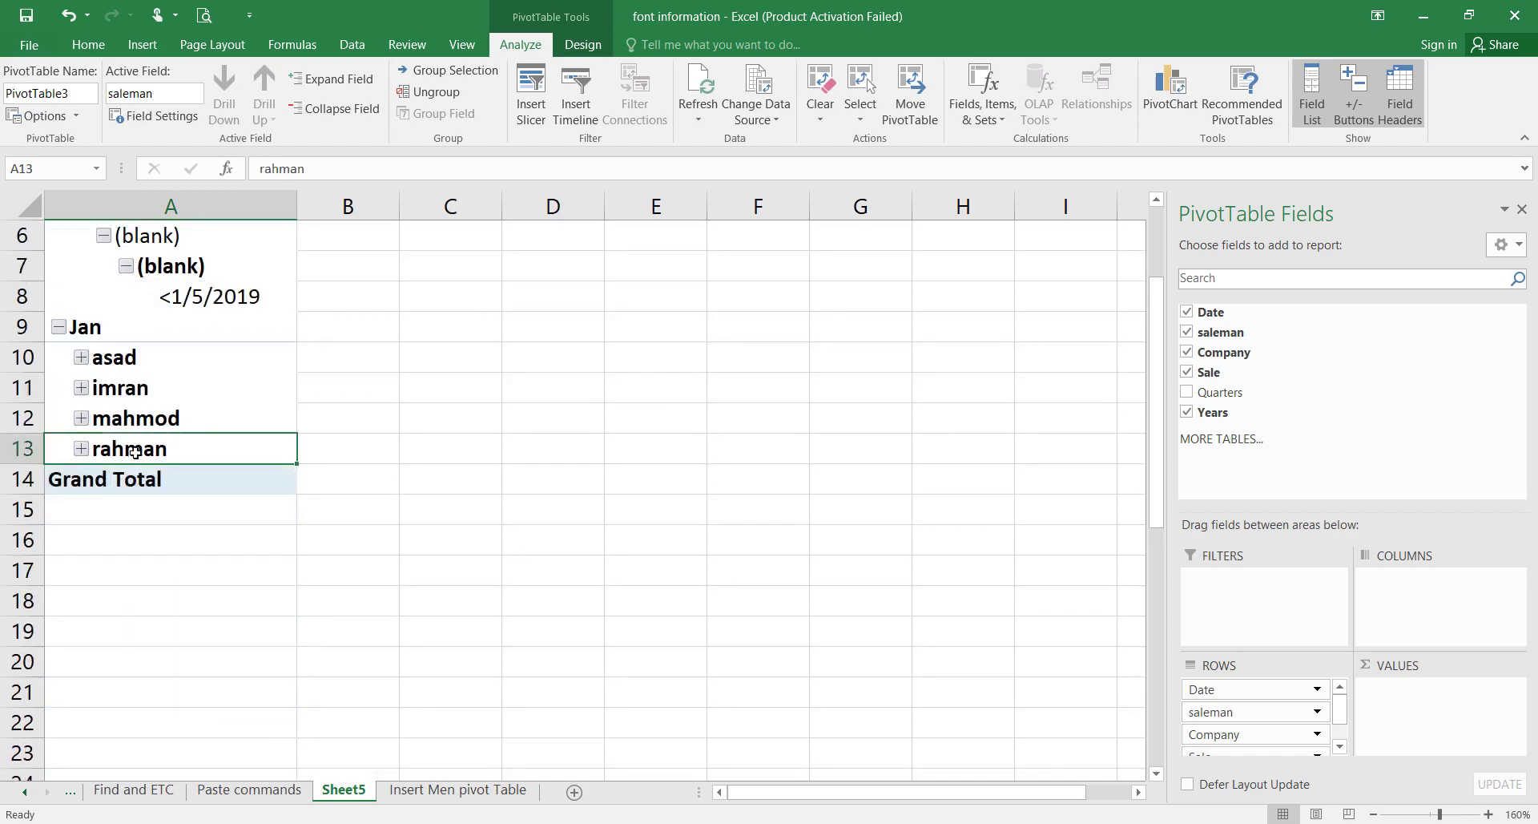
# Collapse the outermost (blank) group in the PivotTable's row labels.
pyautogui.scroll(2, 139, 463)
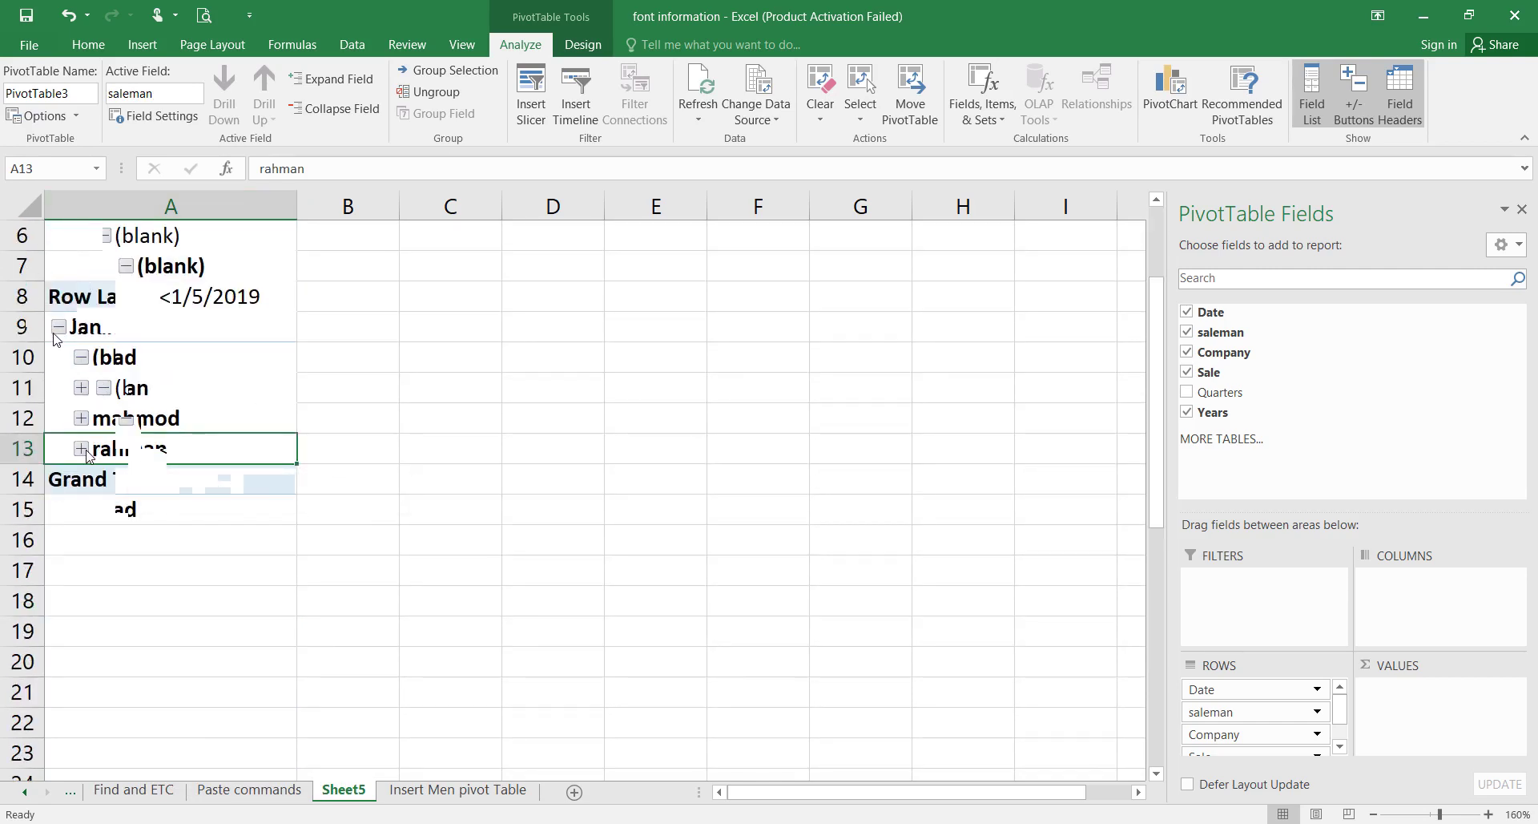
pyautogui.click(58, 329)
pyautogui.hotkey('ctrl', 'z')
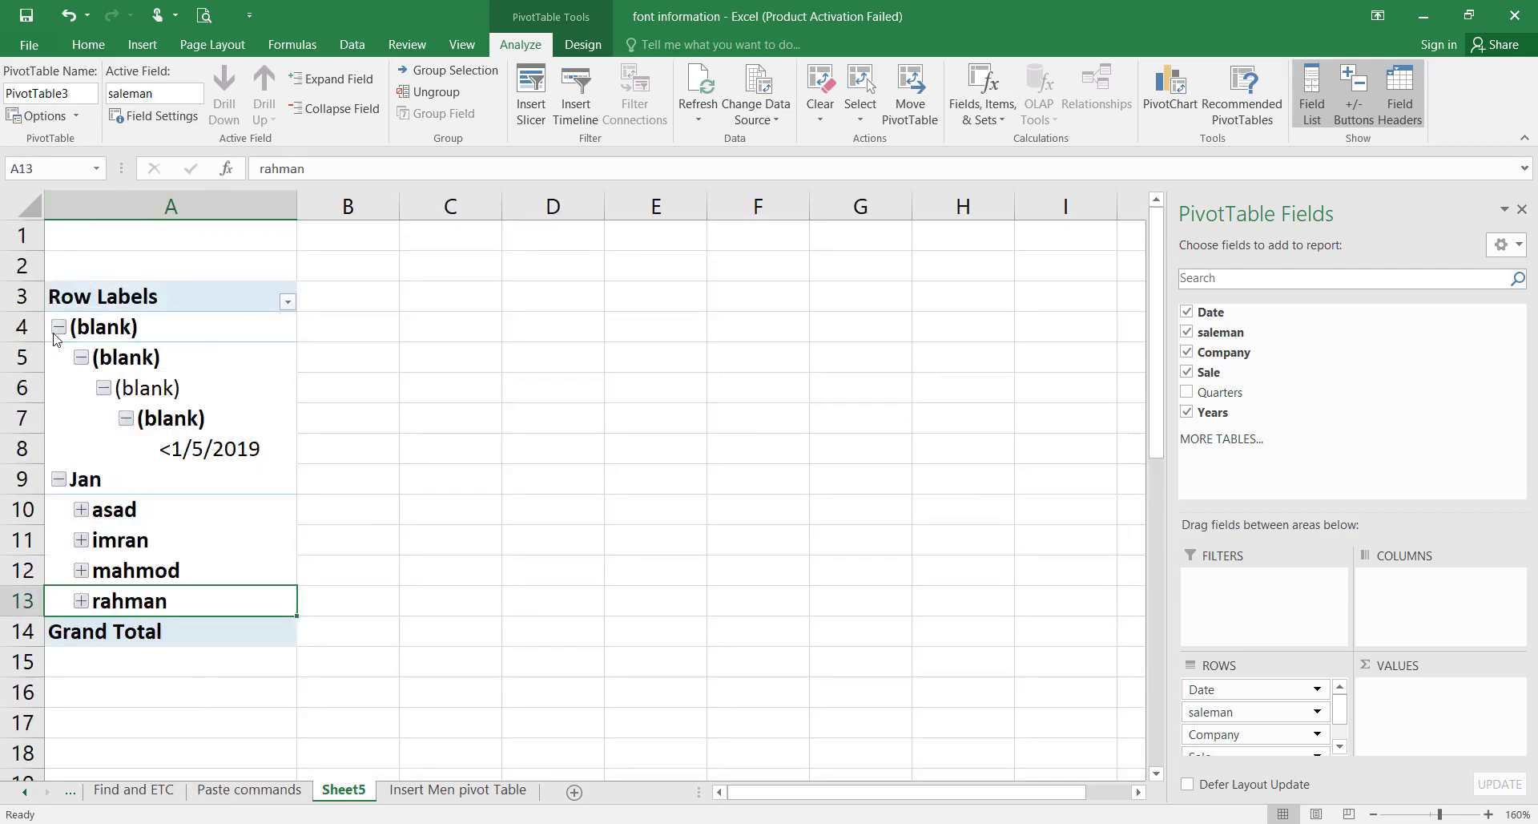
pyautogui.click(56, 330)
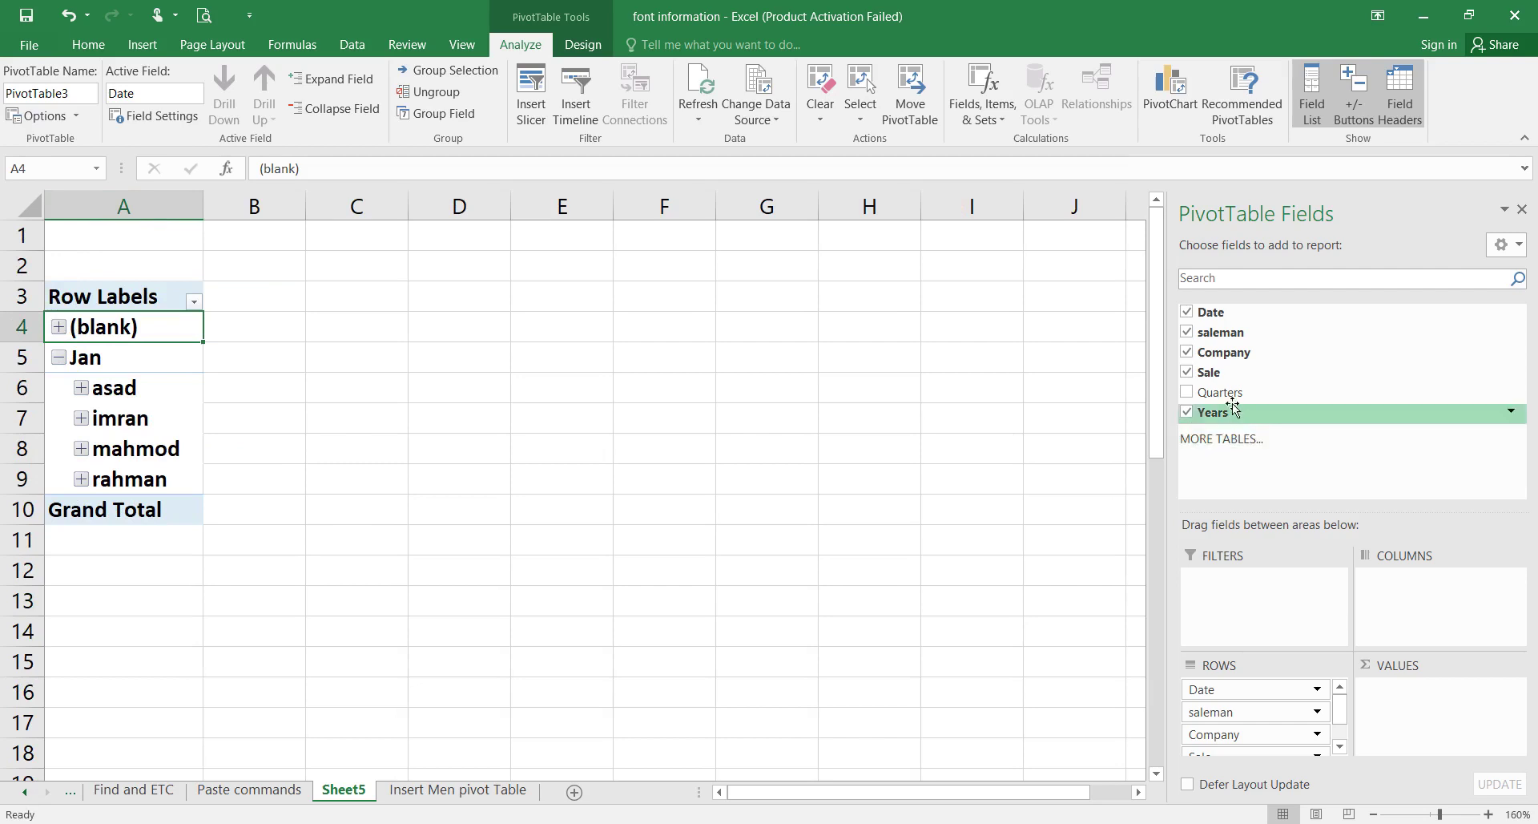
# Remove the Date, saleman, Company, Sale and Years fields from the PivotTable report.
pyautogui.click(1188, 313)
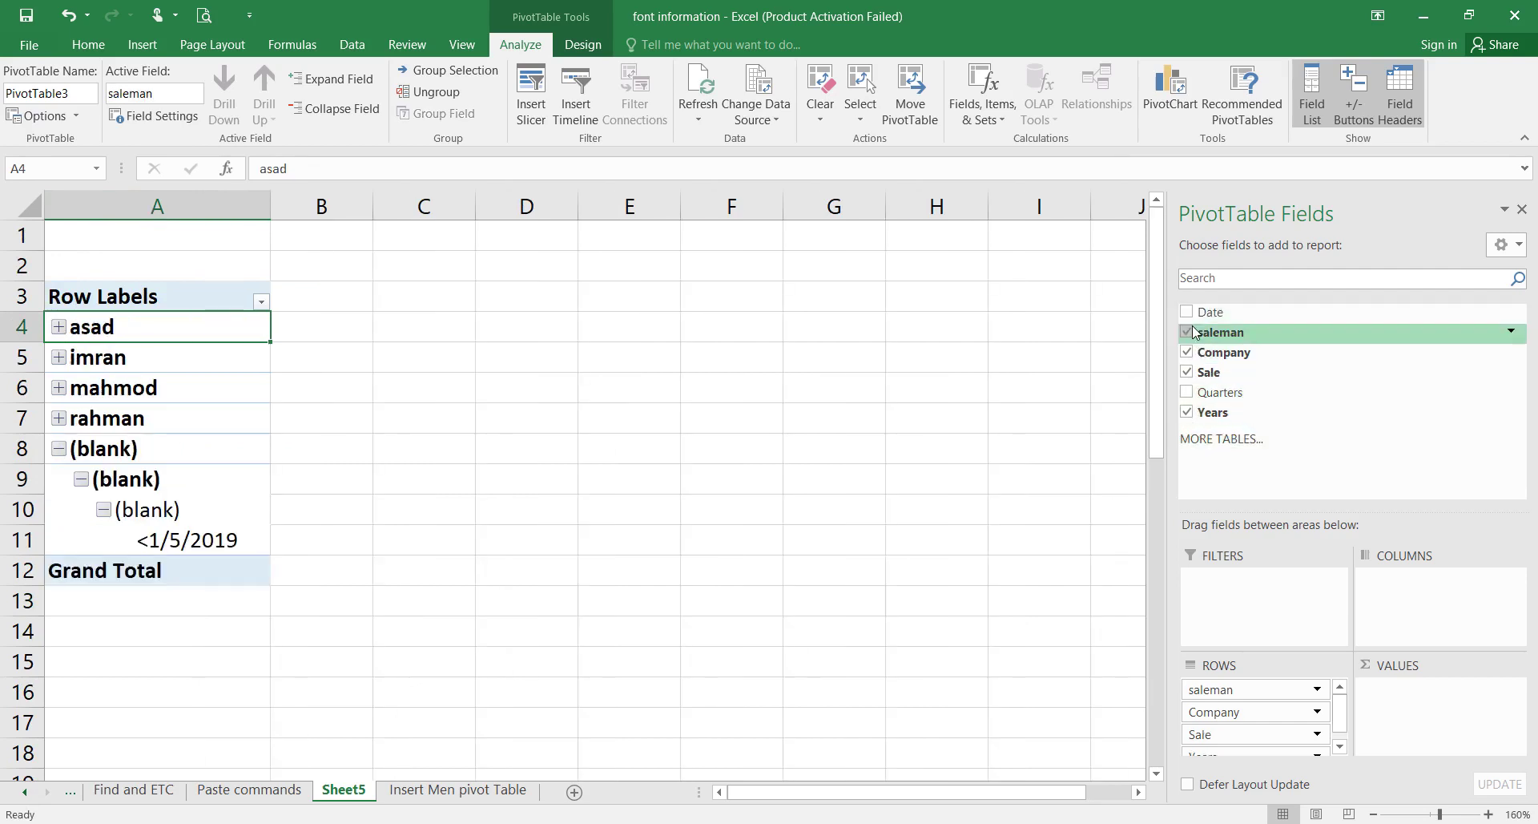
pyautogui.click(1191, 332)
pyautogui.click(1188, 353)
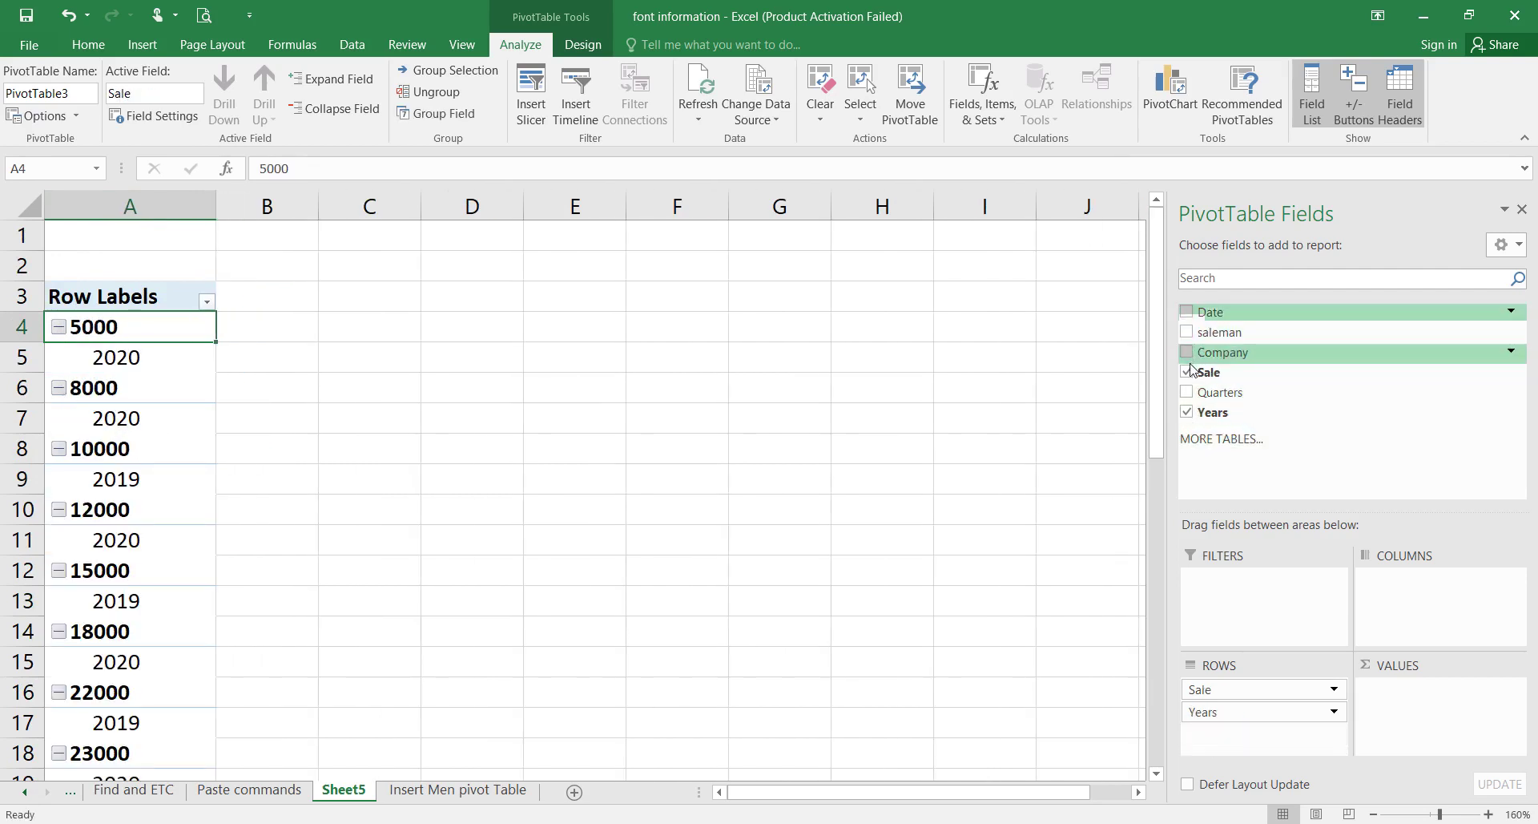
pyautogui.click(1188, 372)
pyautogui.click(1188, 411)
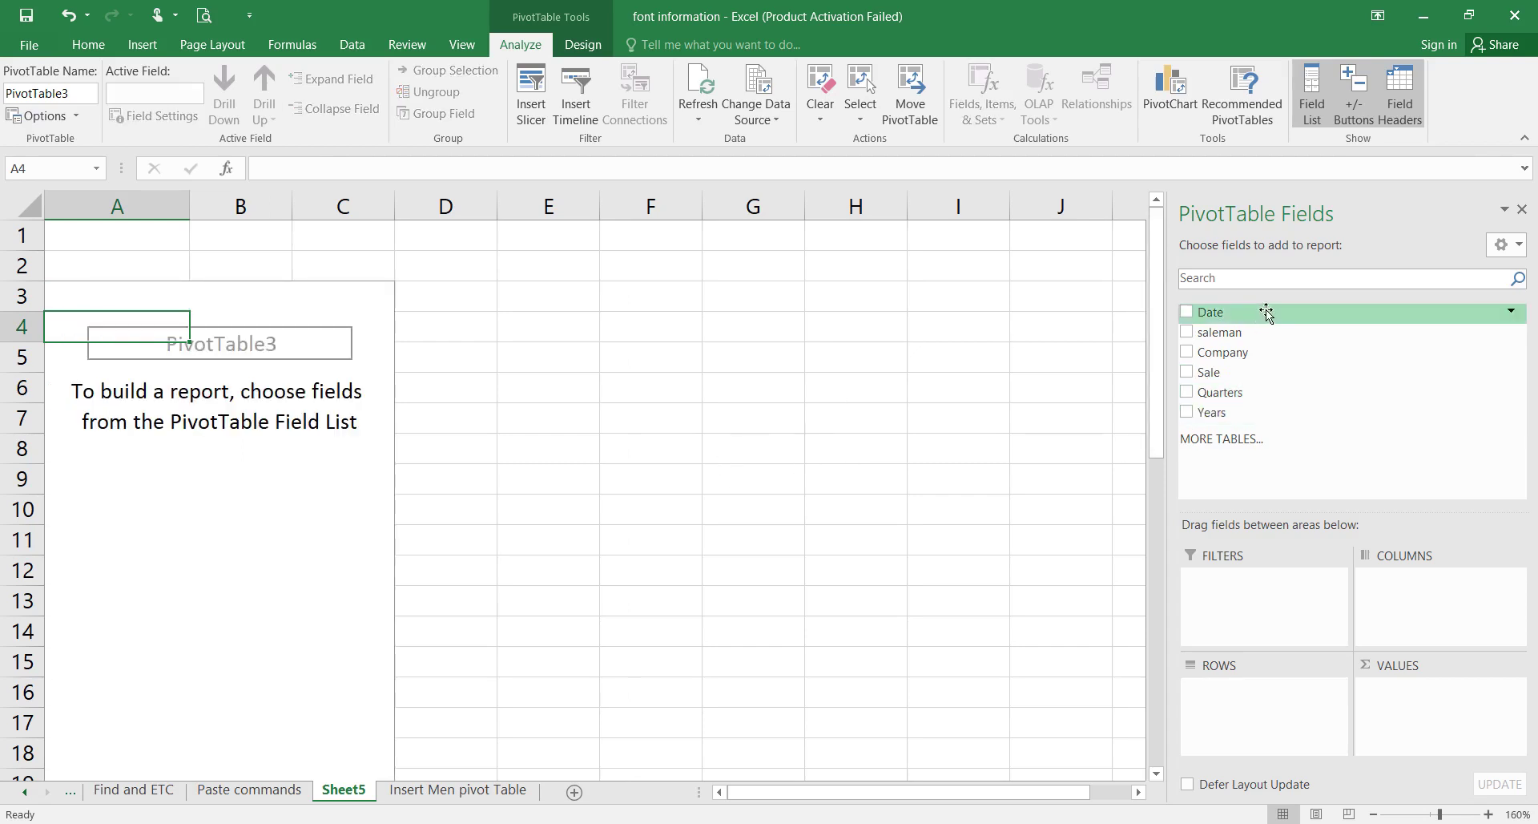
# Set the Date field as the report filter and place the saleman field in the rows.
pyautogui.moveTo(1266, 312); pyautogui.dragTo(1242, 578)
pyautogui.moveTo(1251, 336); pyautogui.dragTo(1241, 577)
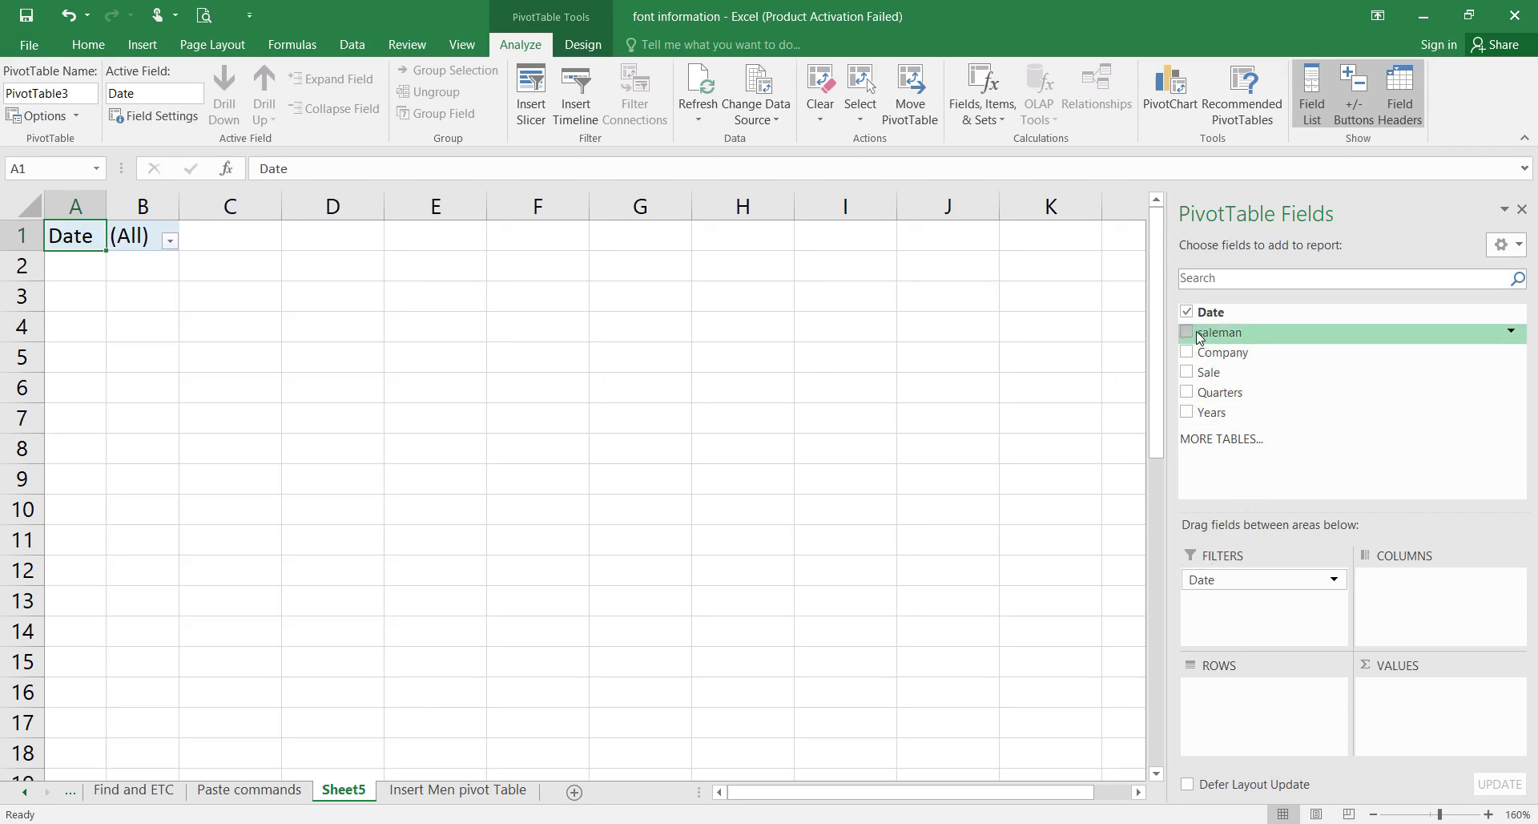
pyautogui.moveTo(1205, 350); pyautogui.dragTo(1246, 614)
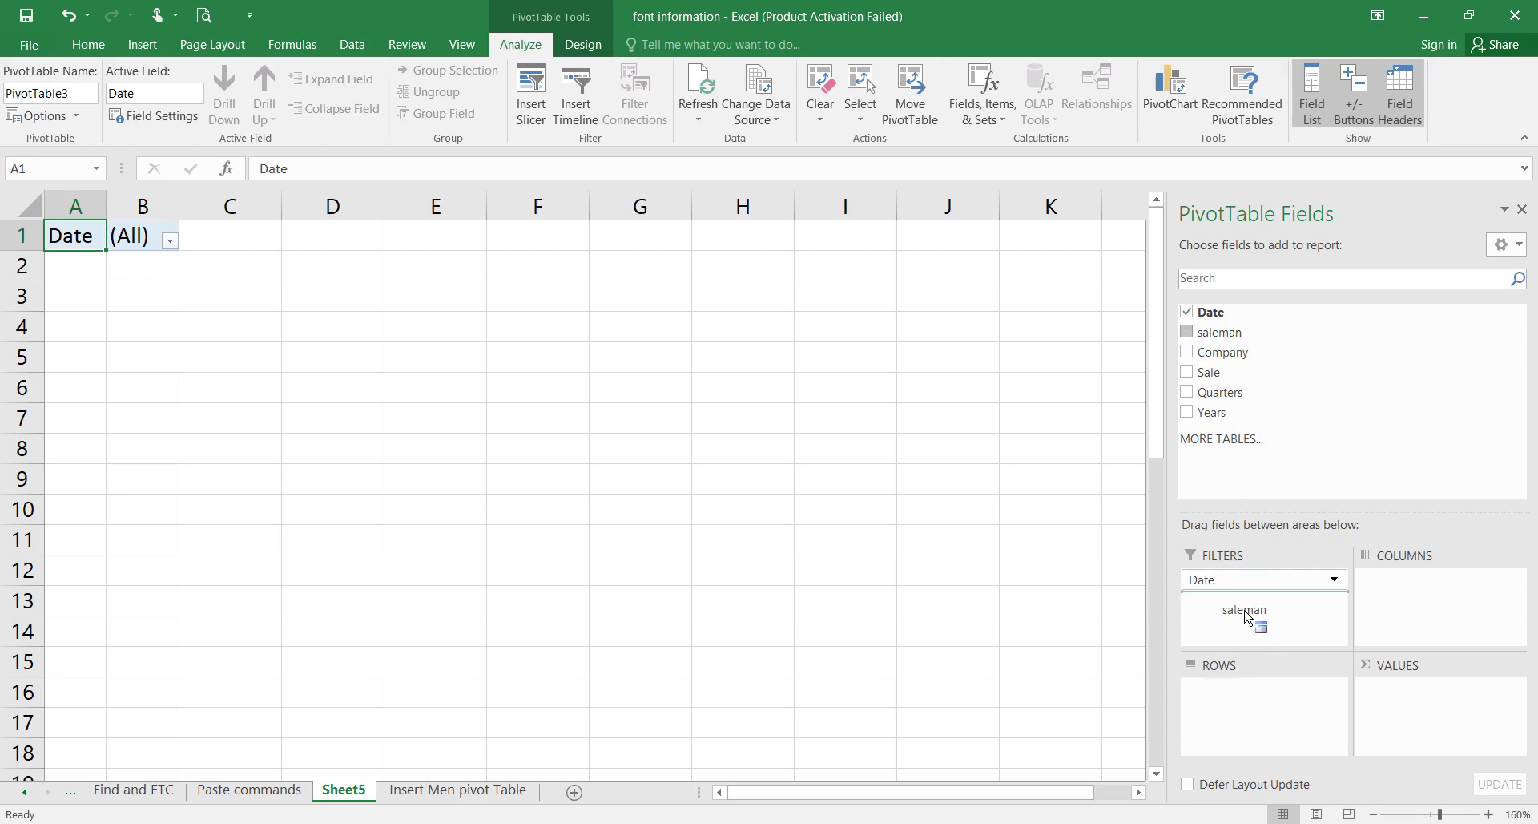
pyautogui.moveTo(1263, 694); pyautogui.dragTo(1260, 691)
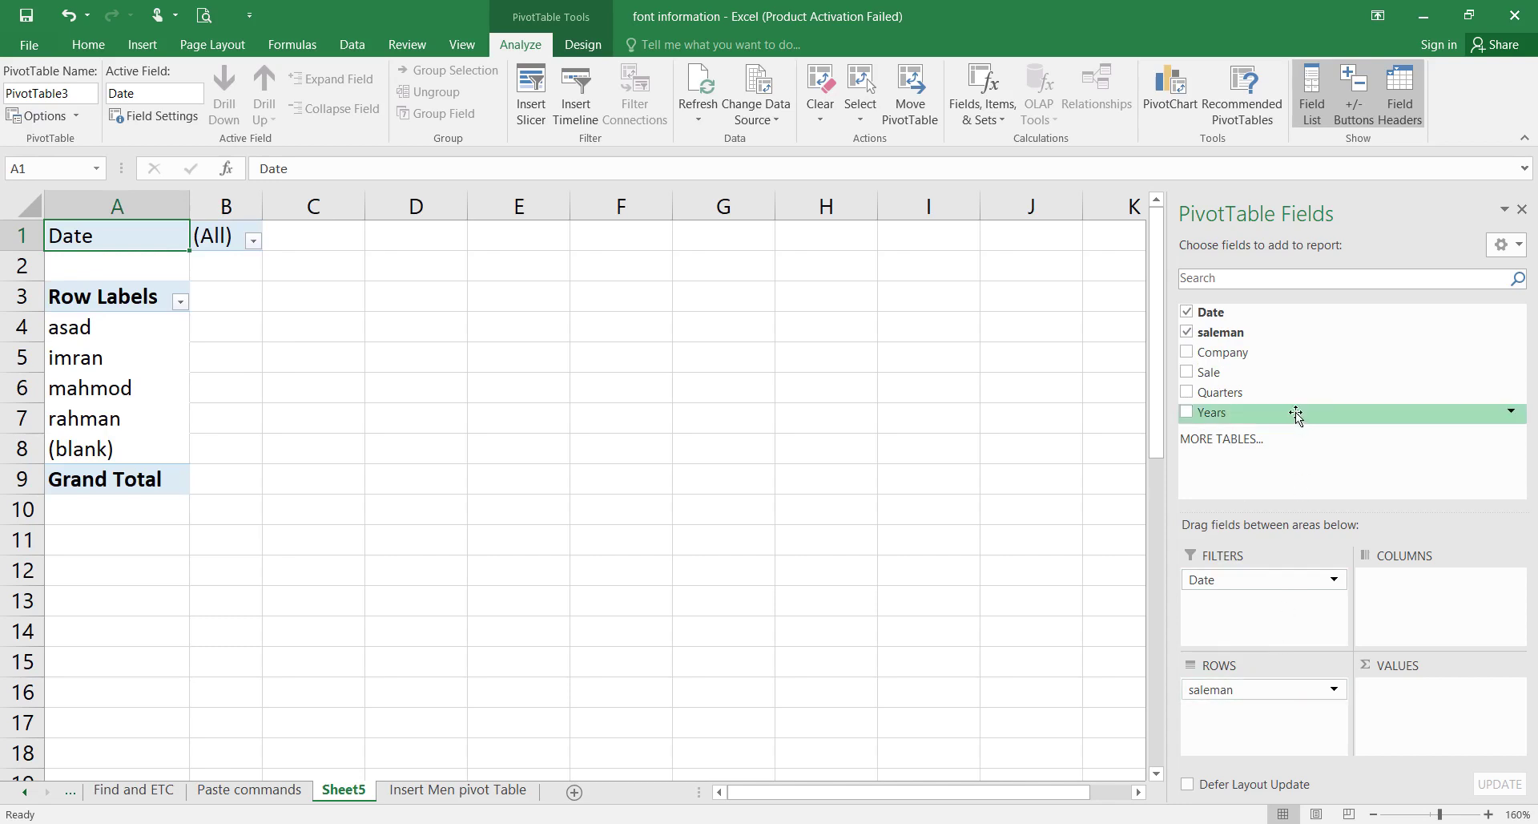
# Place the Company field in the columns and summarize the Sale field as the PivotTable's values.
pyautogui.moveTo(1231, 356); pyautogui.dragTo(1409, 571)
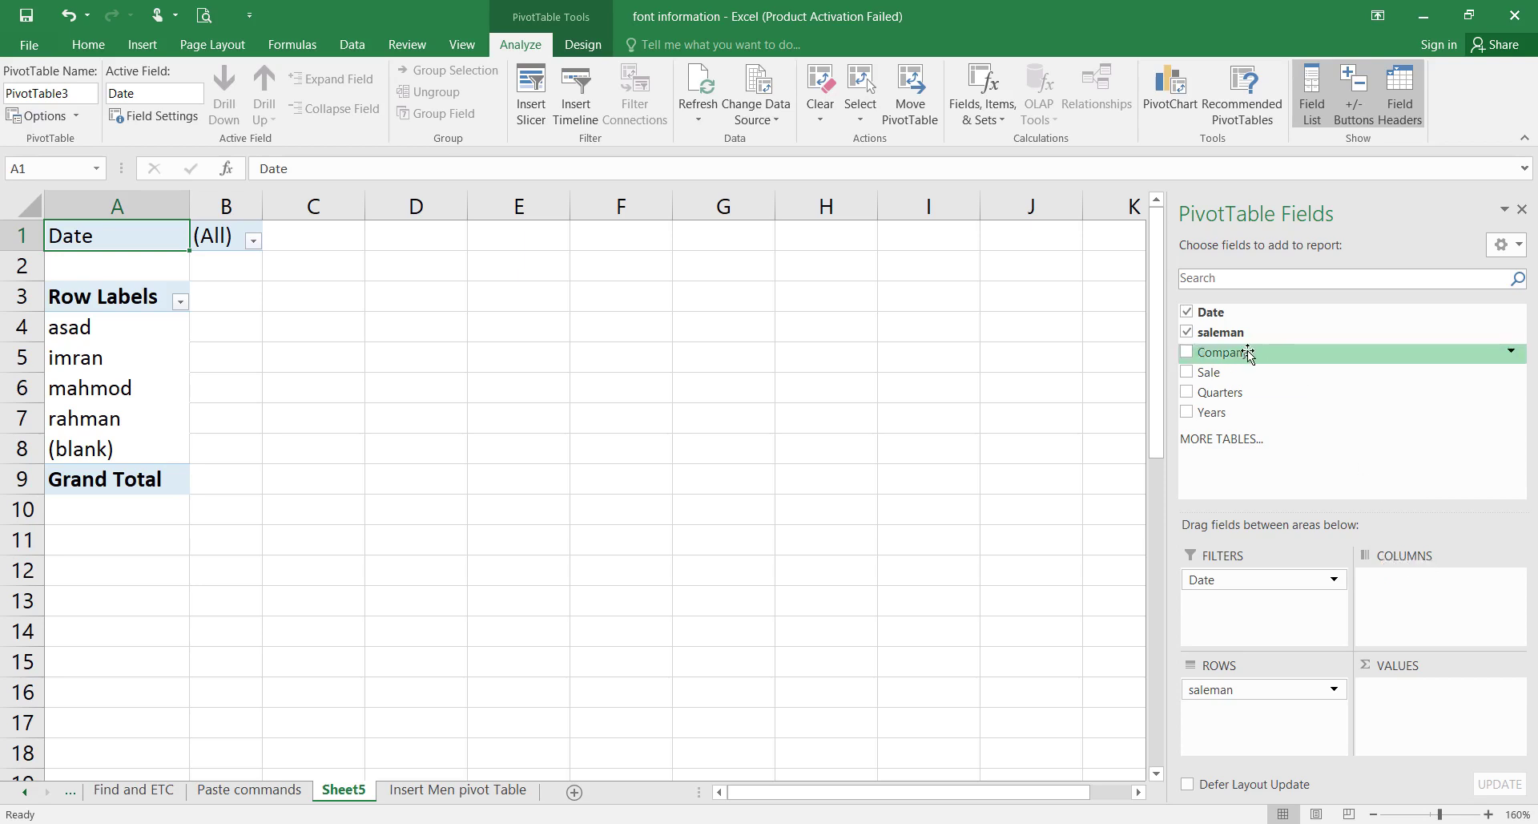
pyautogui.moveTo(1246, 354); pyautogui.dragTo(1433, 577)
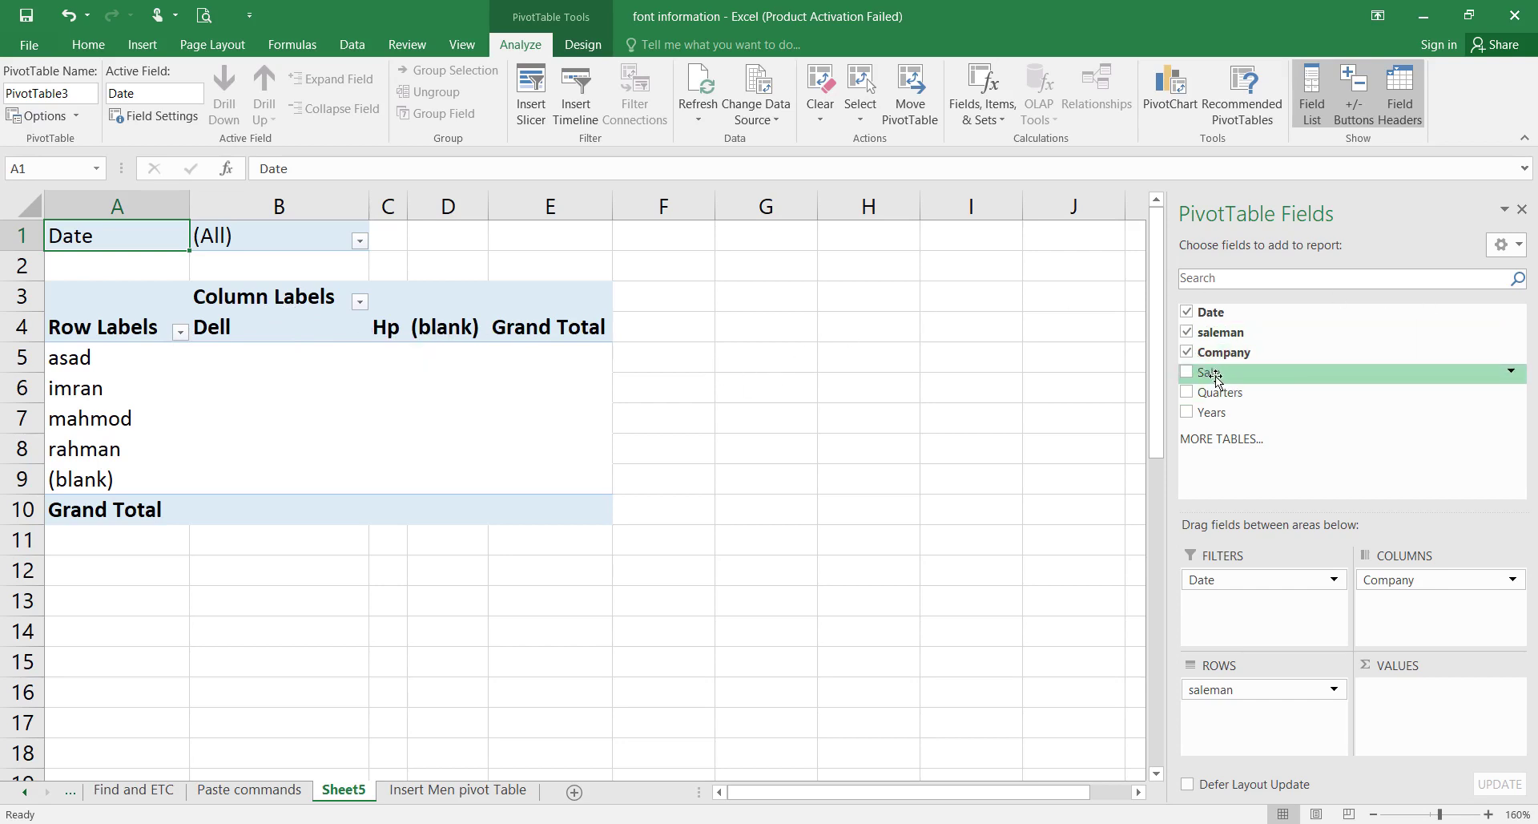
pyautogui.moveTo(1215, 379); pyautogui.dragTo(1439, 696)
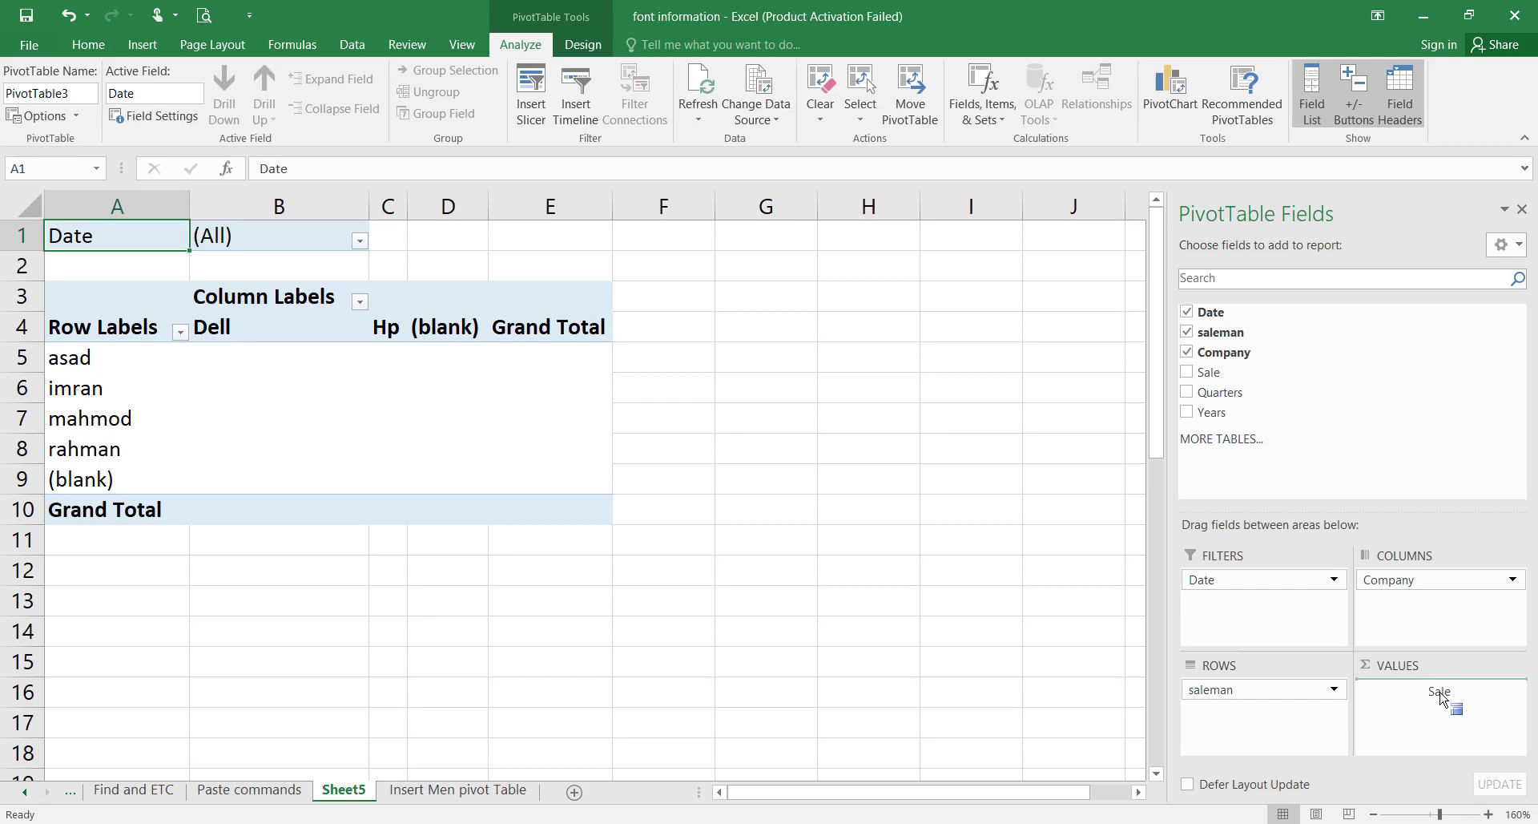
pyautogui.moveTo(1440, 697); pyautogui.dragTo(1402, 687)
pyautogui.moveTo(1402, 688); pyautogui.dragTo(1404, 687)
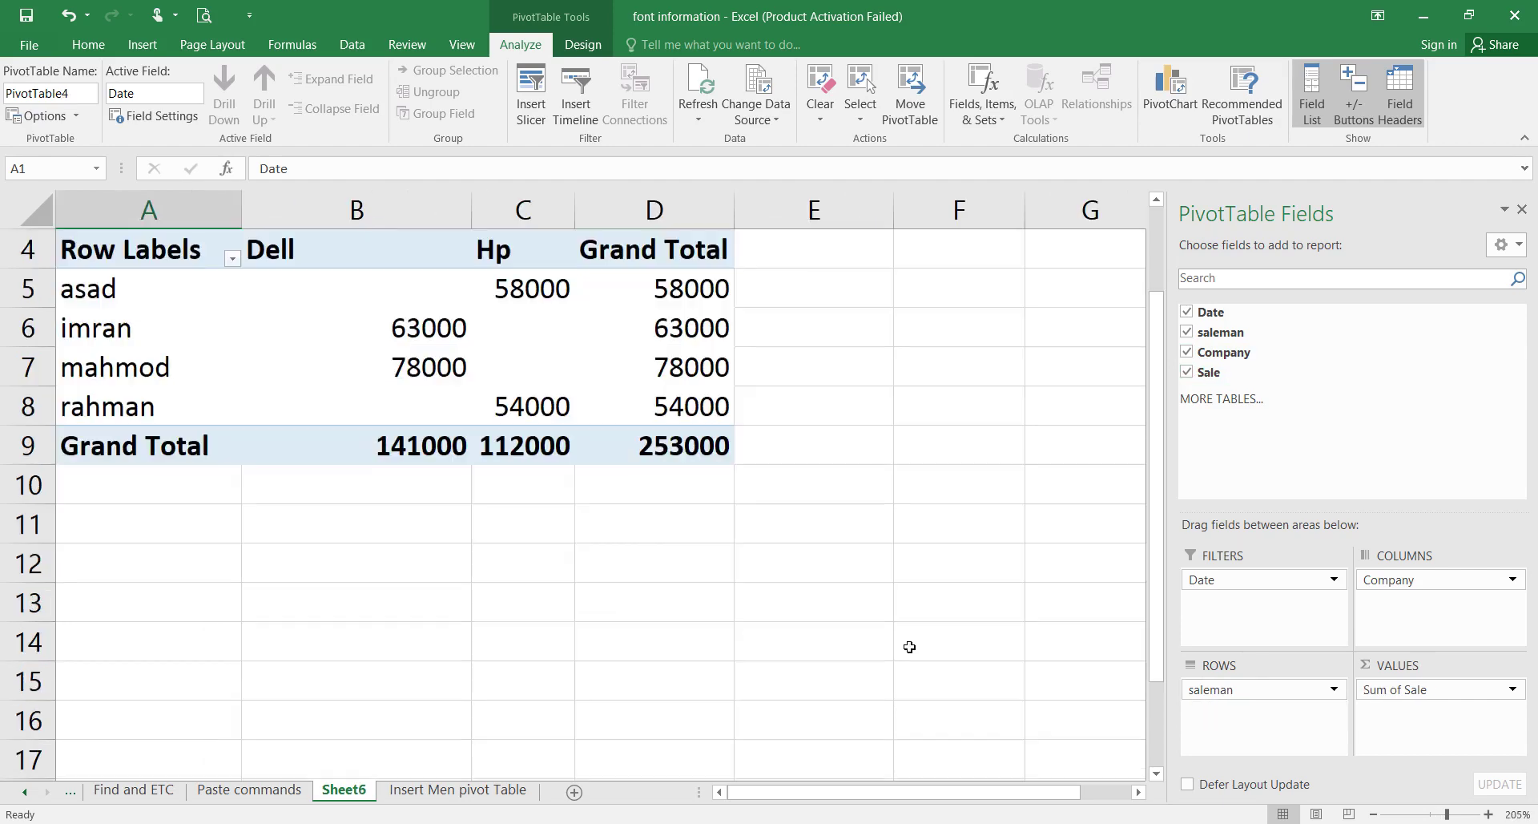
# Compare the PivotTable's grand total with the sales total on the Insert Men pivot Table sheet.
pyautogui.scroll(1, 909, 646)
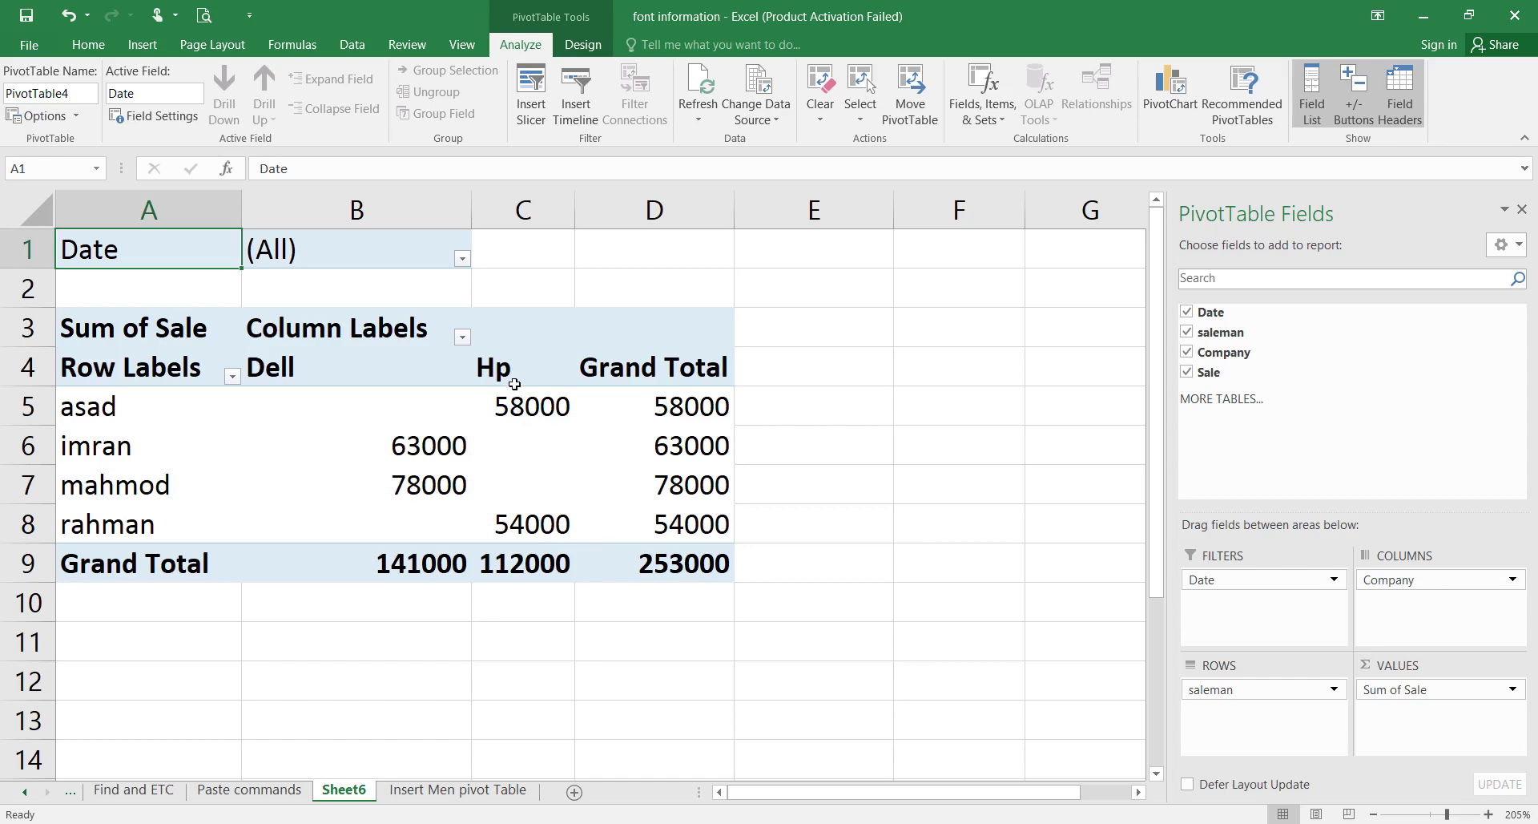
pyautogui.moveTo(404, 414)
pyautogui.click(458, 789)
pyautogui.scroll(-4, 483, 643)
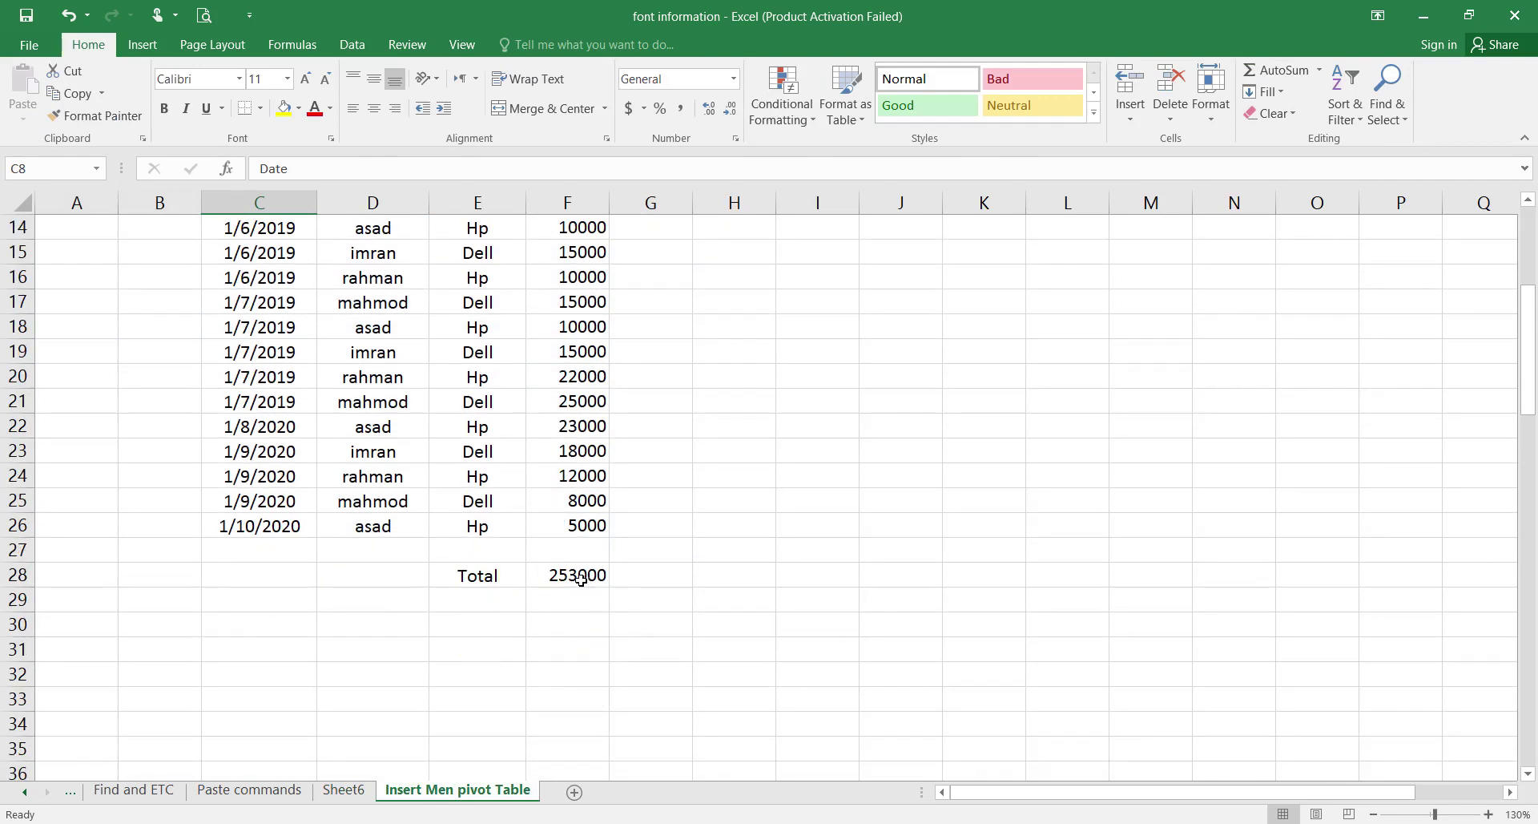
pyautogui.click(344, 789)
pyautogui.click(392, 789)
pyautogui.click(352, 789)
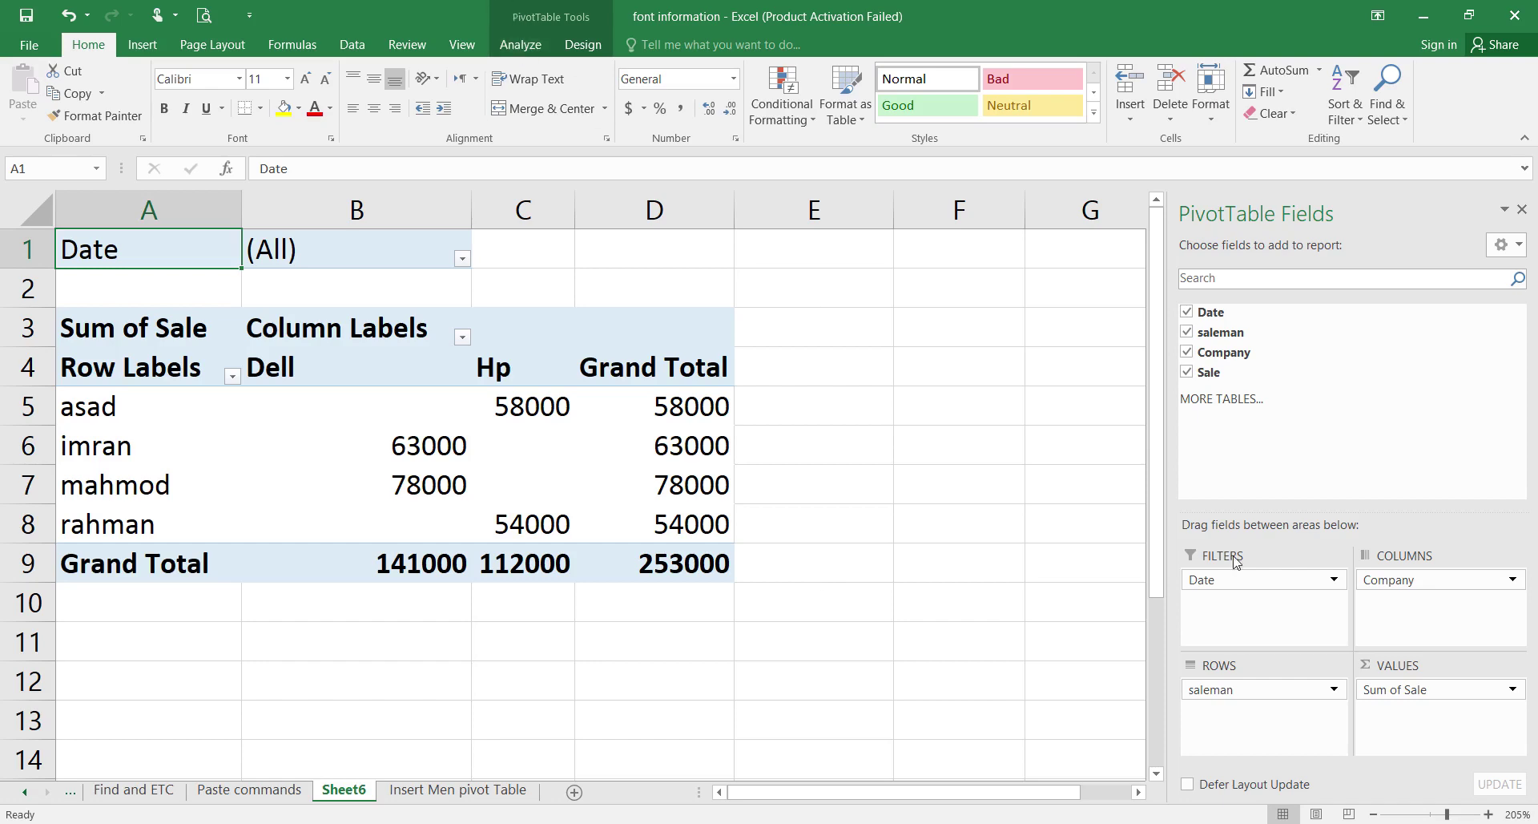
# Add the Sale field to the PivotTable's values a second time and view the value field settings of Sum of Sale.
pyautogui.click(521, 44)
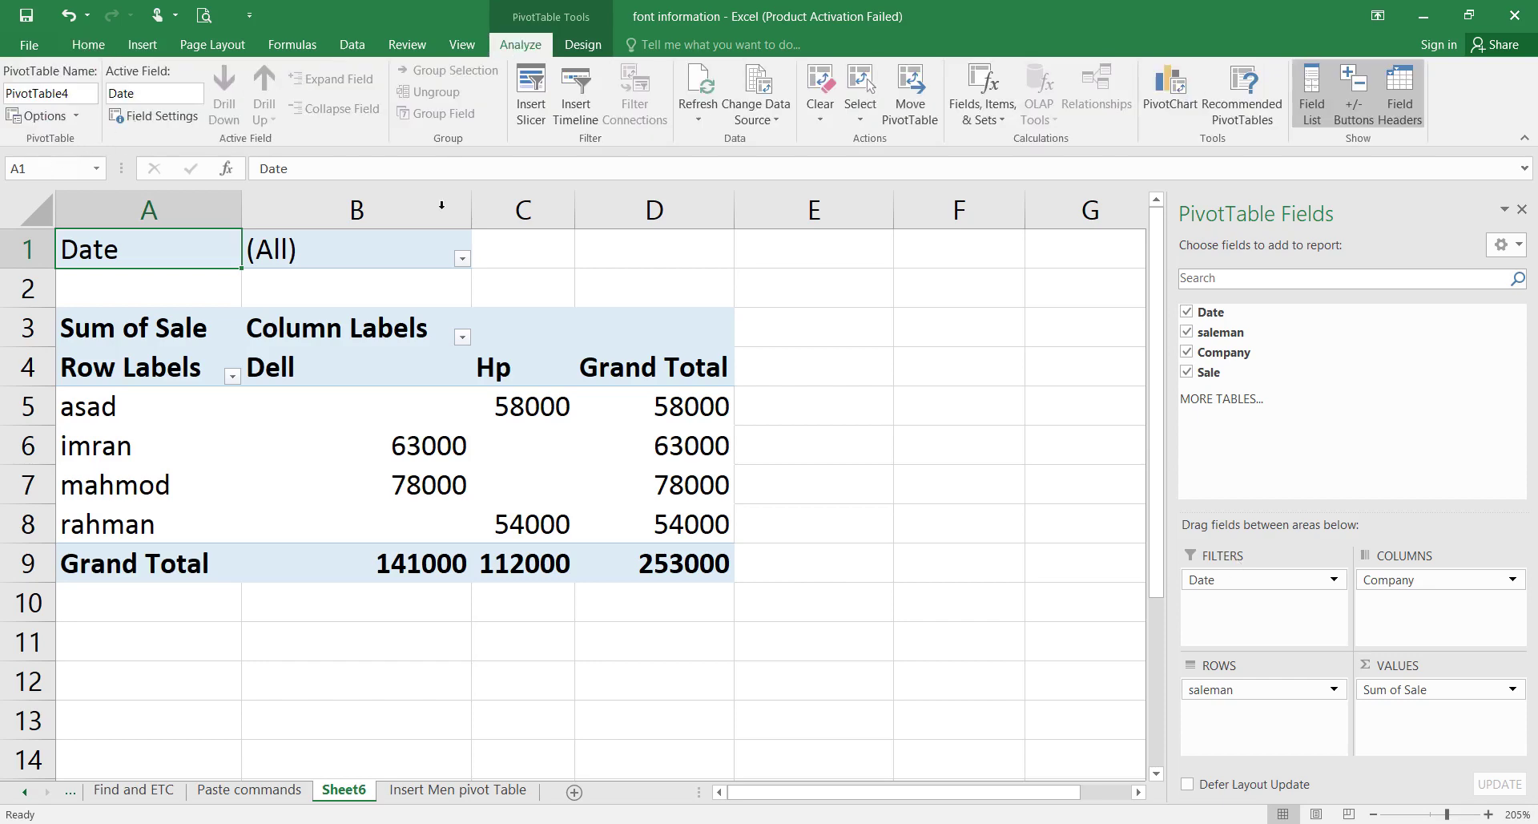
pyautogui.moveTo(1208, 372); pyautogui.dragTo(1418, 695)
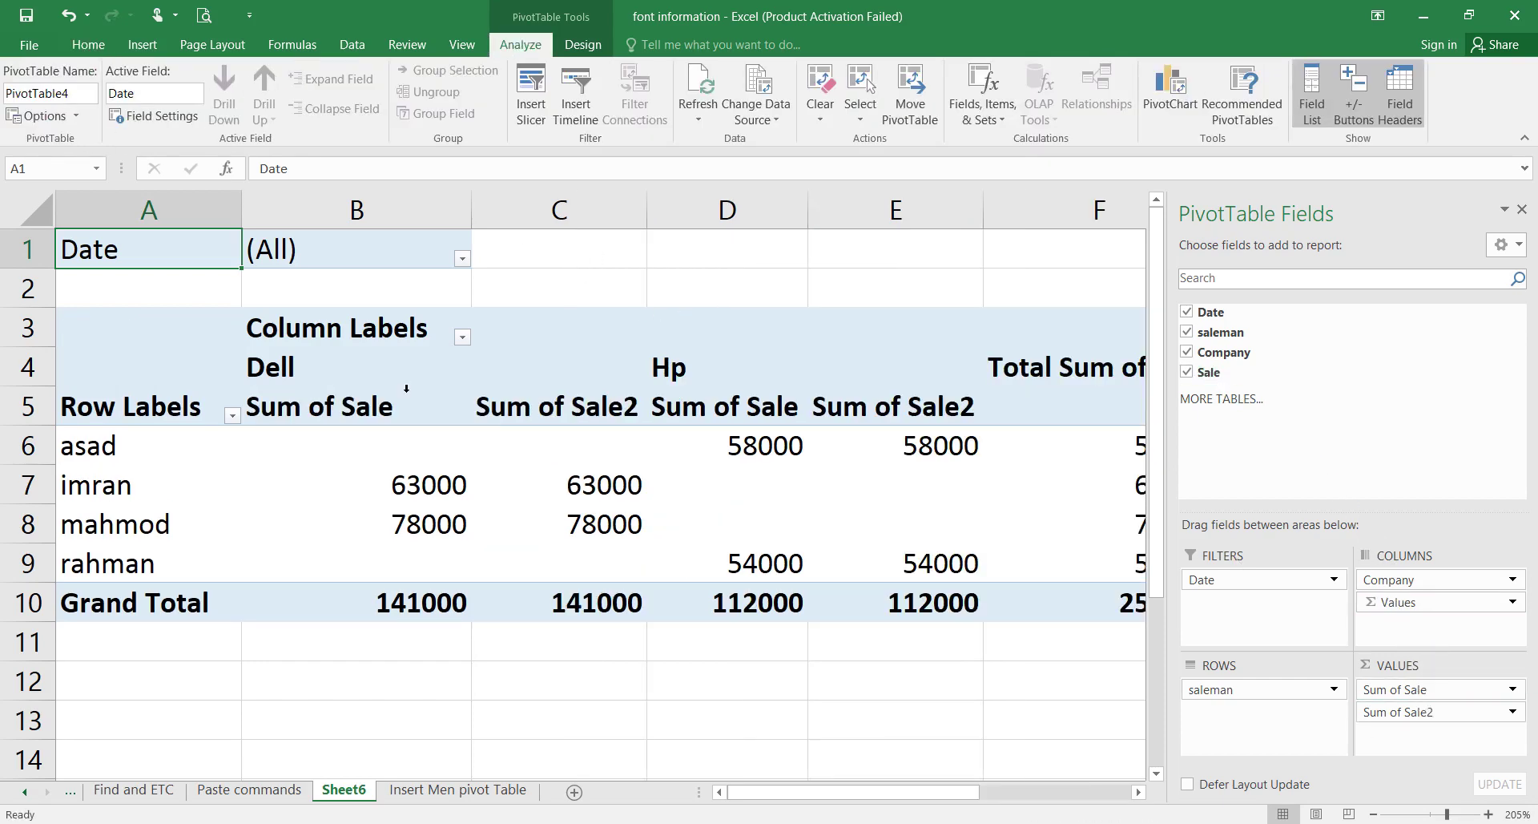
pyautogui.doubleClick(380, 415)
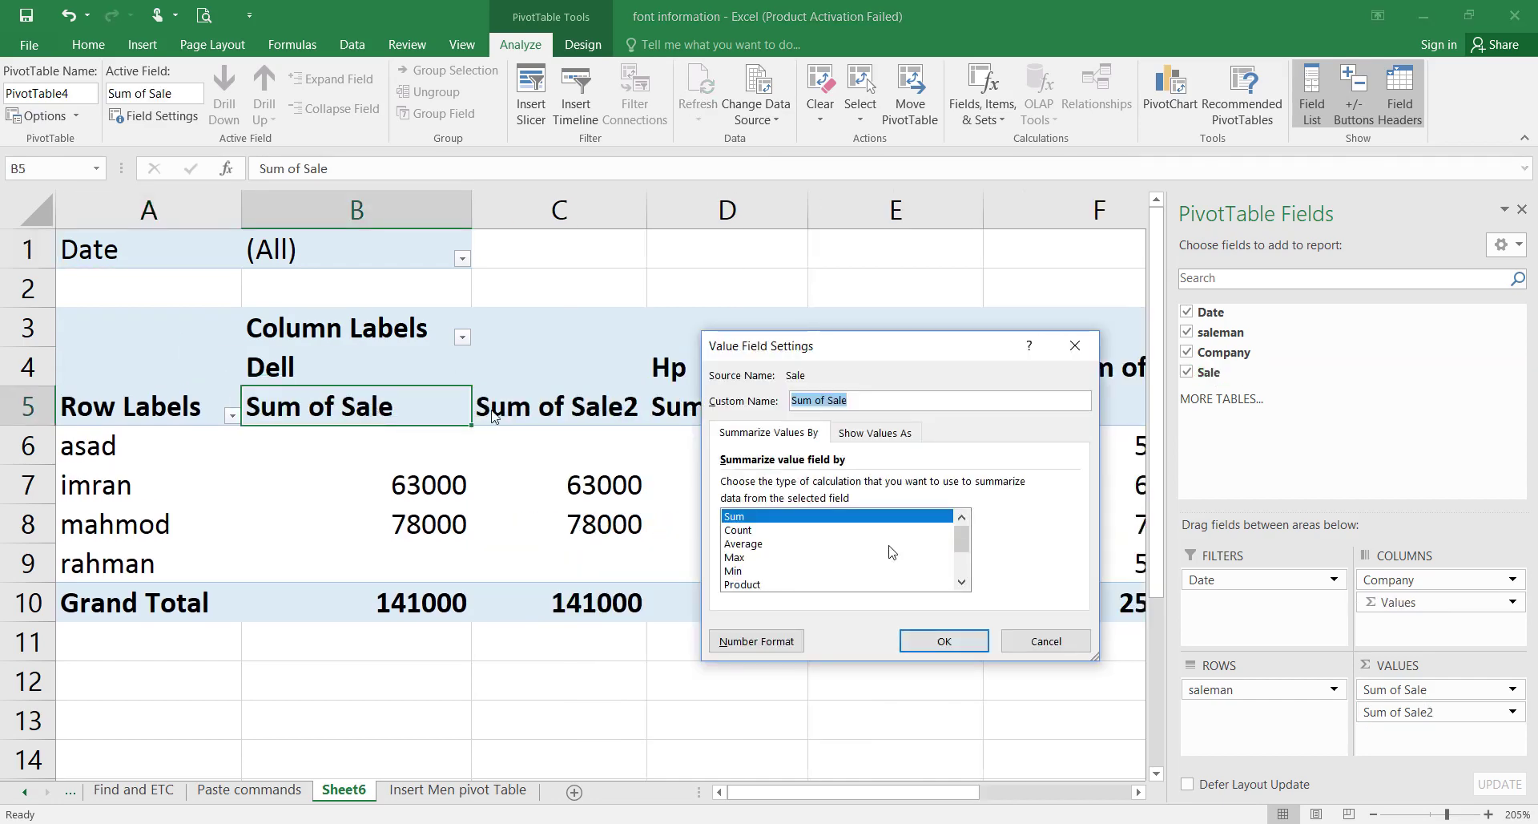
pyautogui.click(1046, 641)
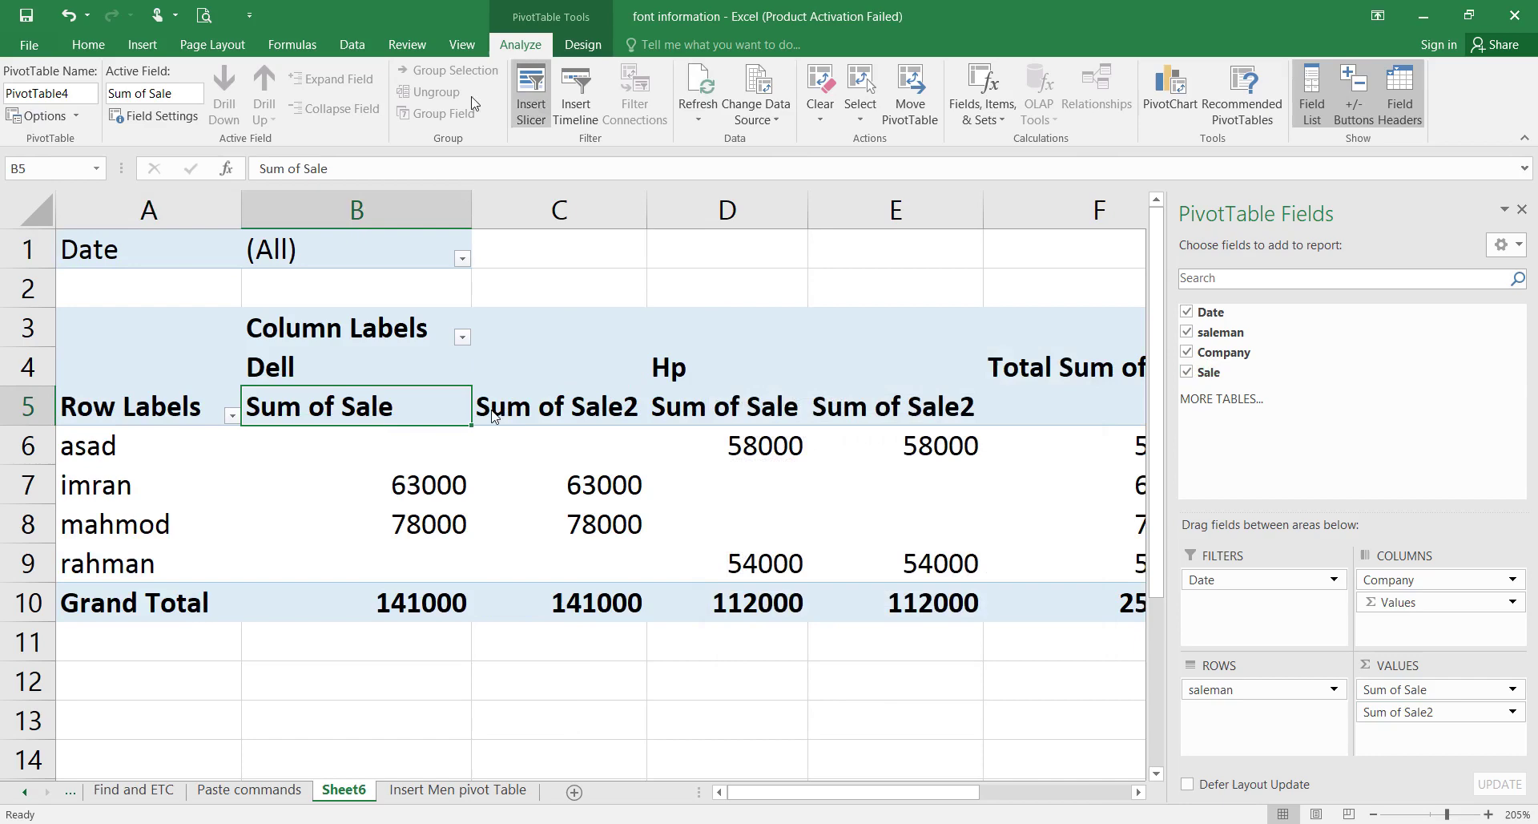
# Enlarge the value field settings dialog of Sum of Sale to view the full list of summary functions.
pyautogui.click(144, 118)
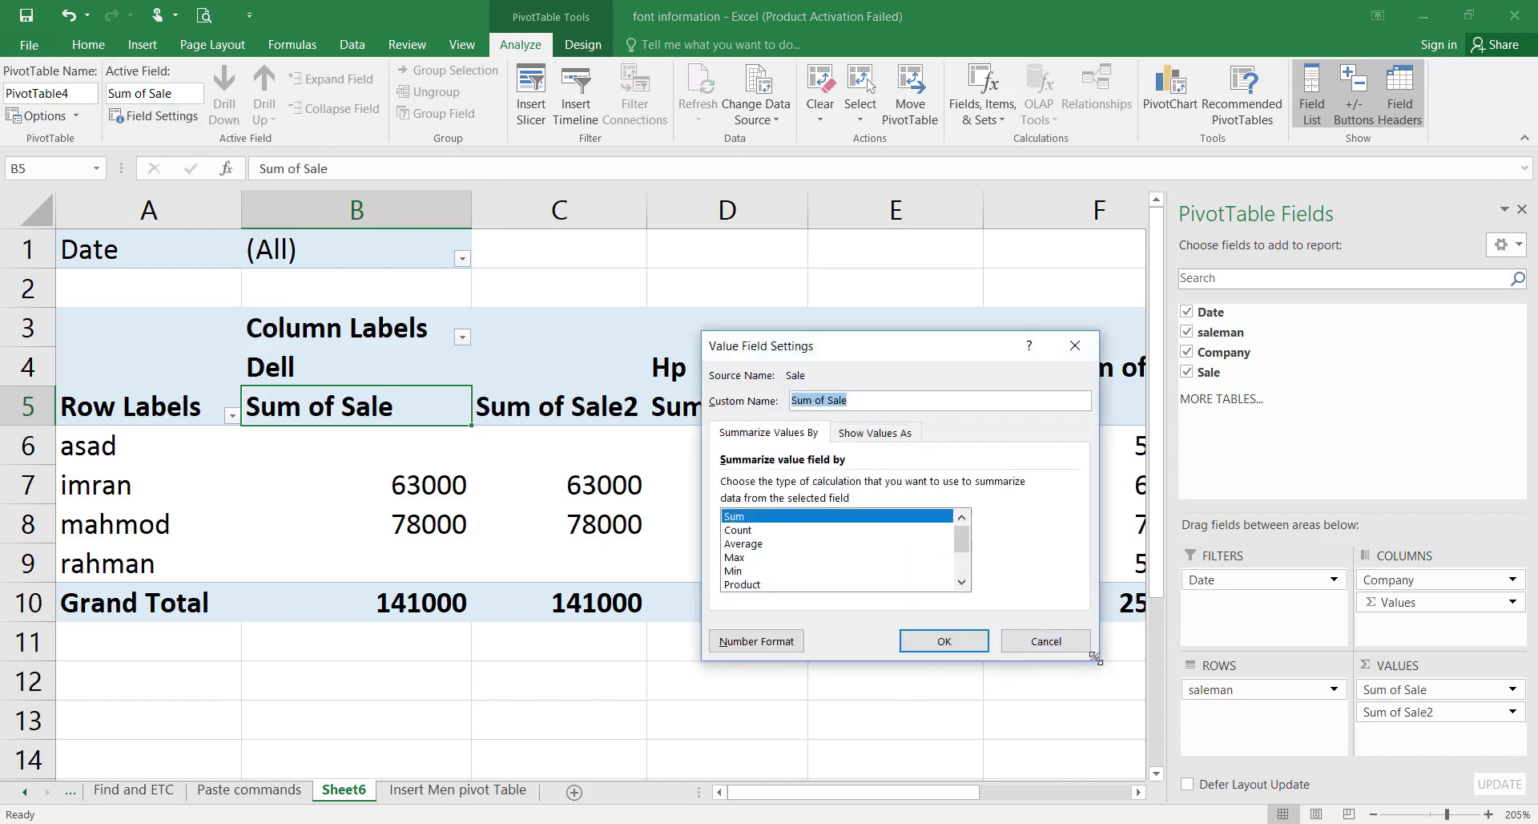
pyautogui.moveTo(1094, 657); pyautogui.dragTo(1331, 823)
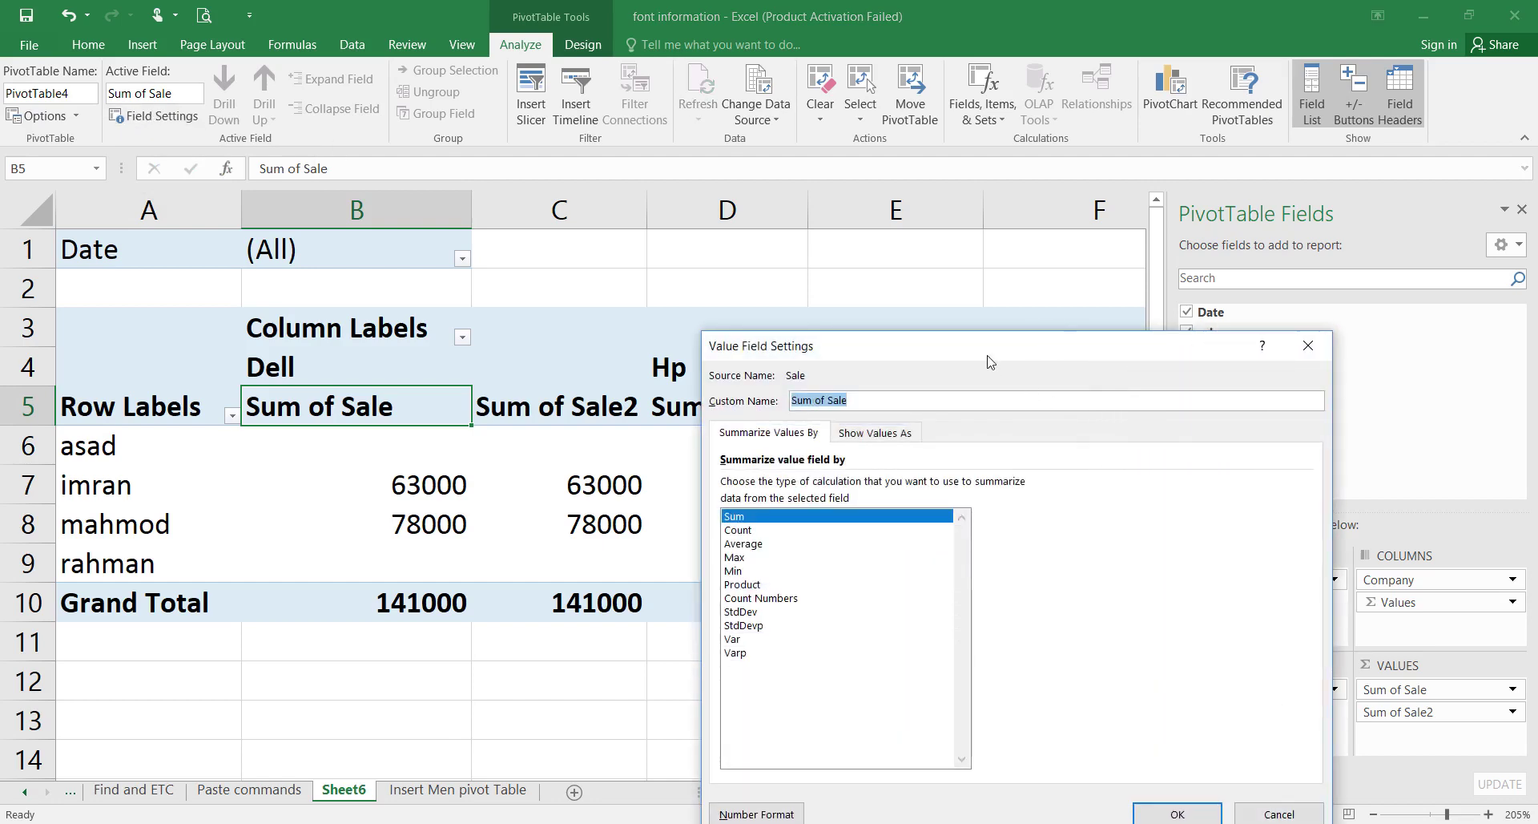
pyautogui.moveTo(985, 357); pyautogui.dragTo(774, 148)
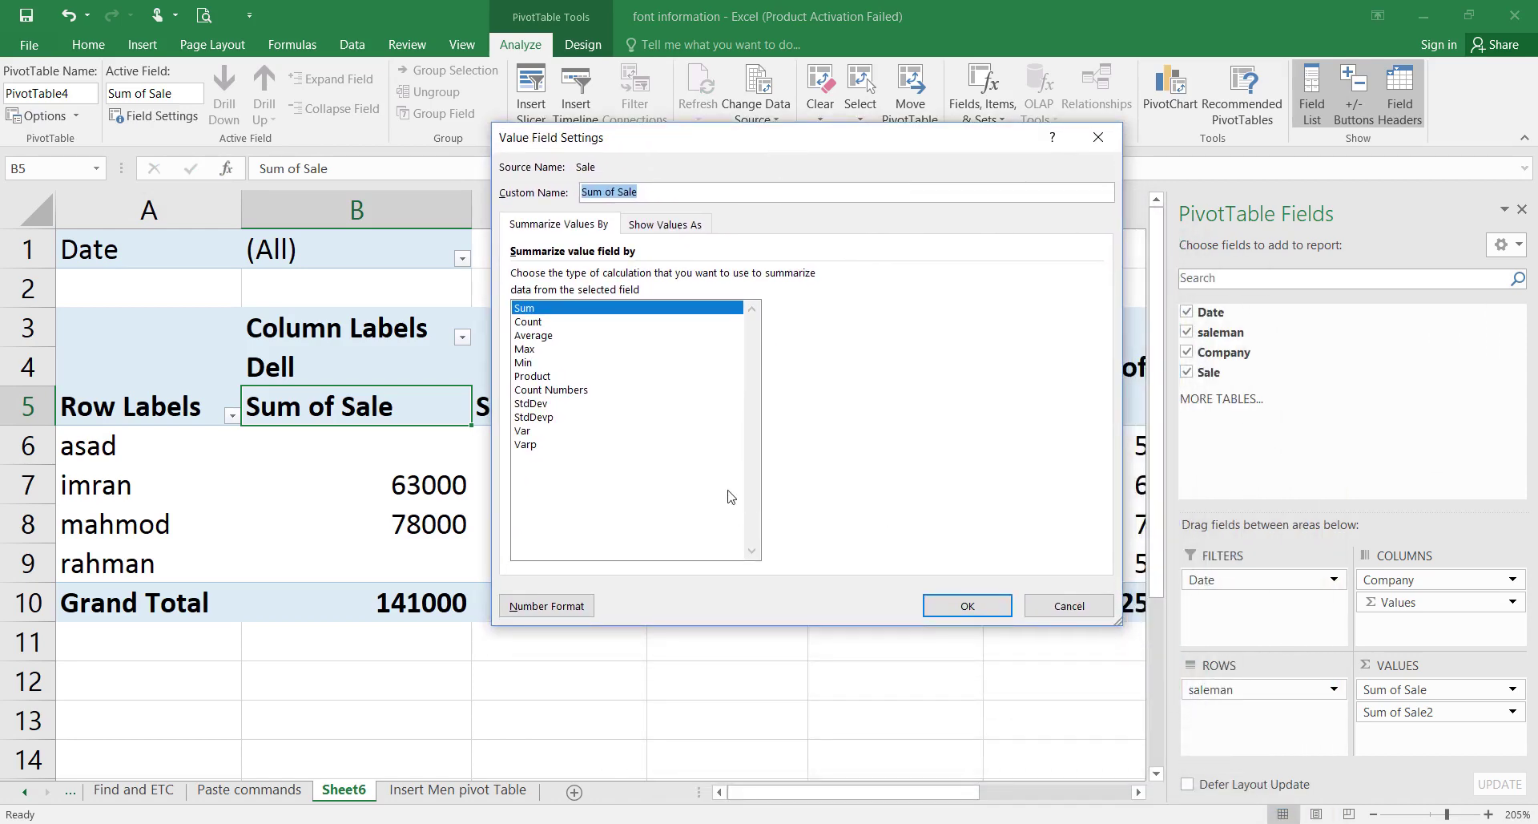
pyautogui.click(1070, 607)
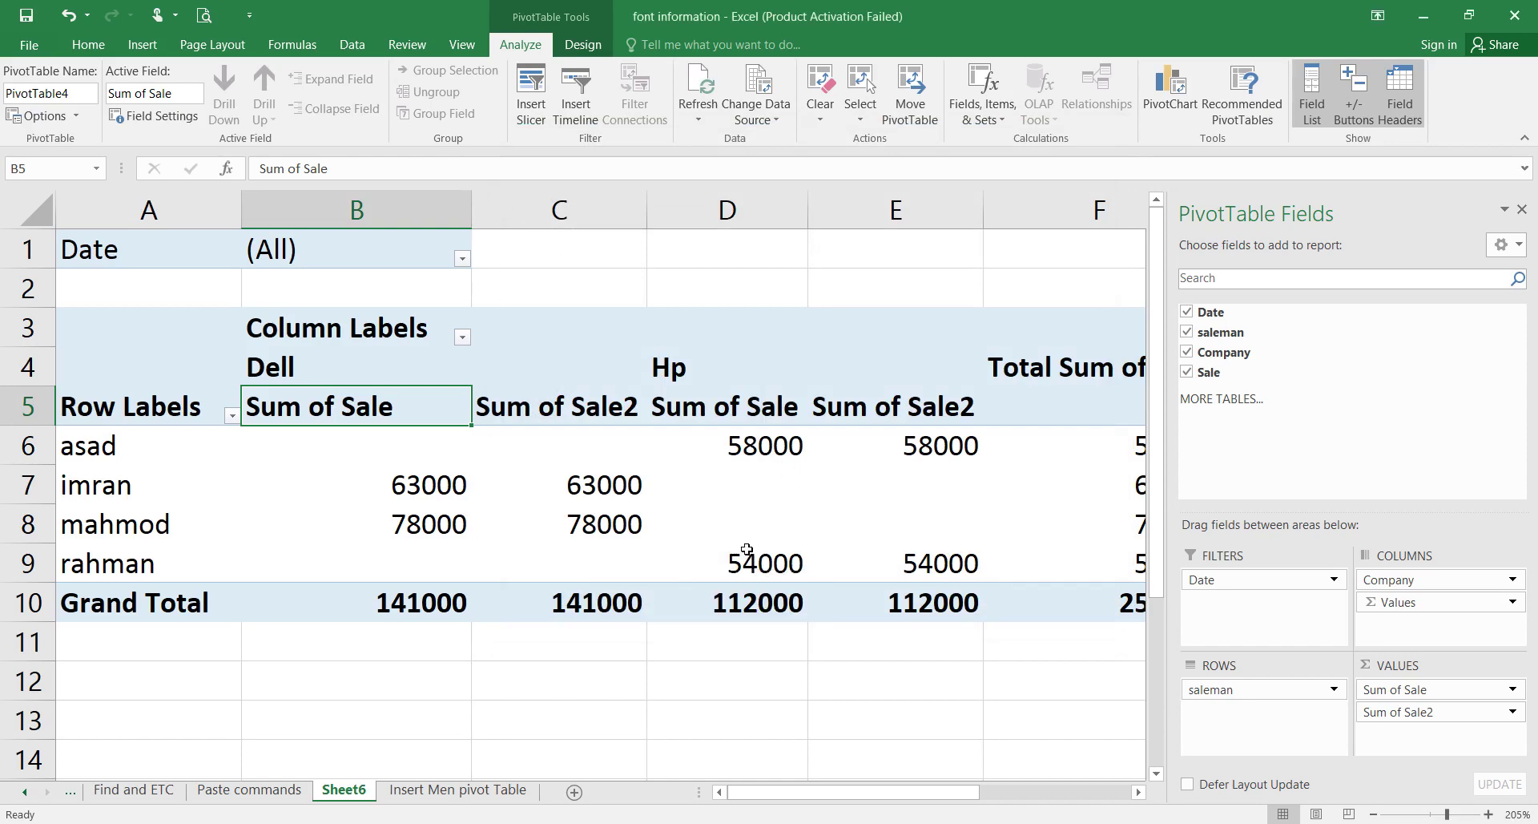
# Compare the Sum of Sale and Sum of Sale2 columns and view the value field settings of both.
pyautogui.scroll(-2, 687, 564)
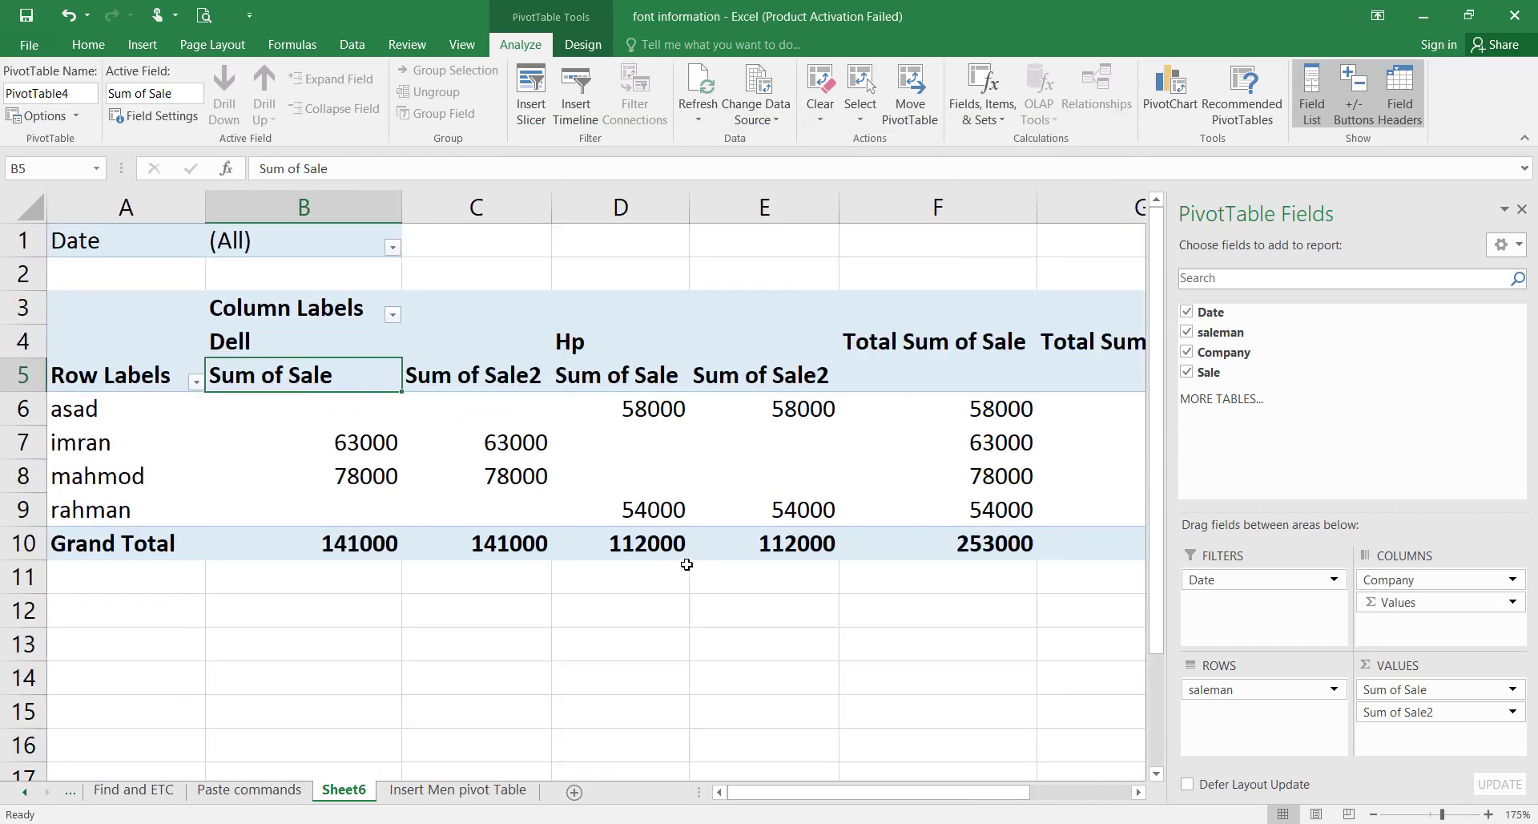
pyautogui.scroll(-2, 549, 538)
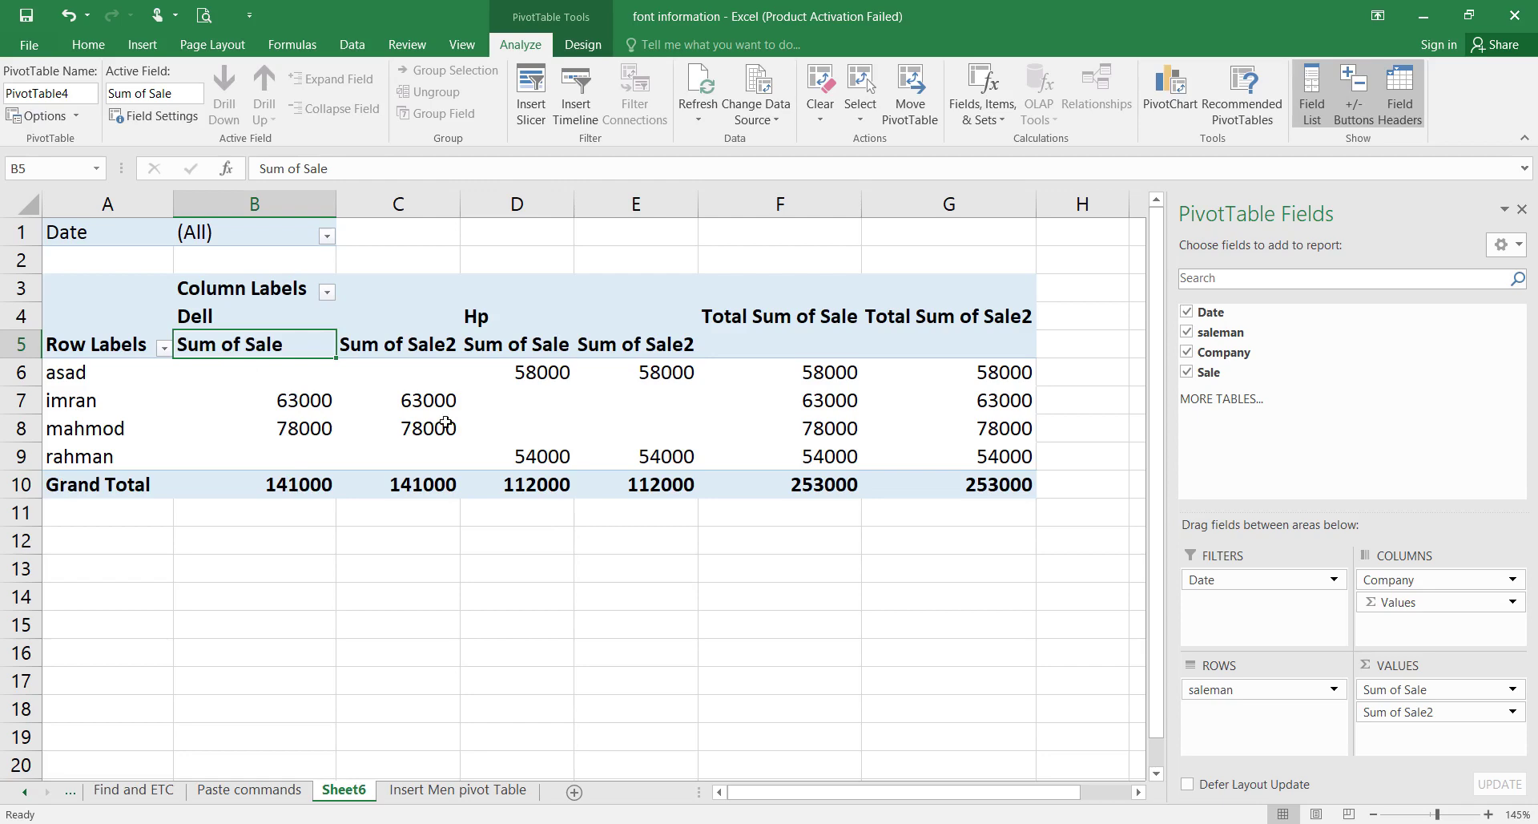
pyautogui.moveTo(336, 428)
pyautogui.moveTo(271, 457)
pyautogui.doubleClick(608, 350)
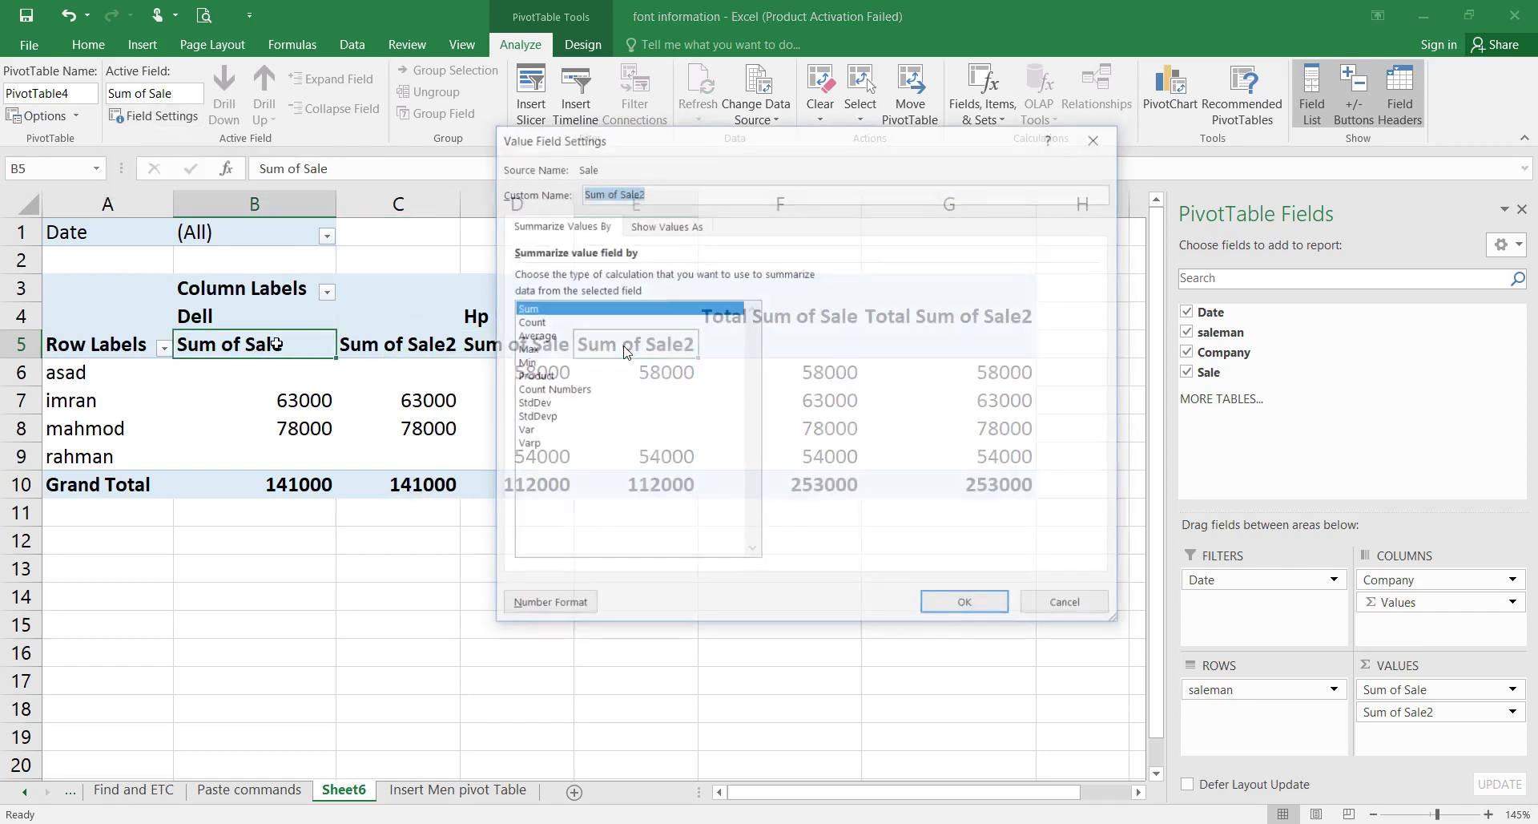
pyautogui.click(1042, 609)
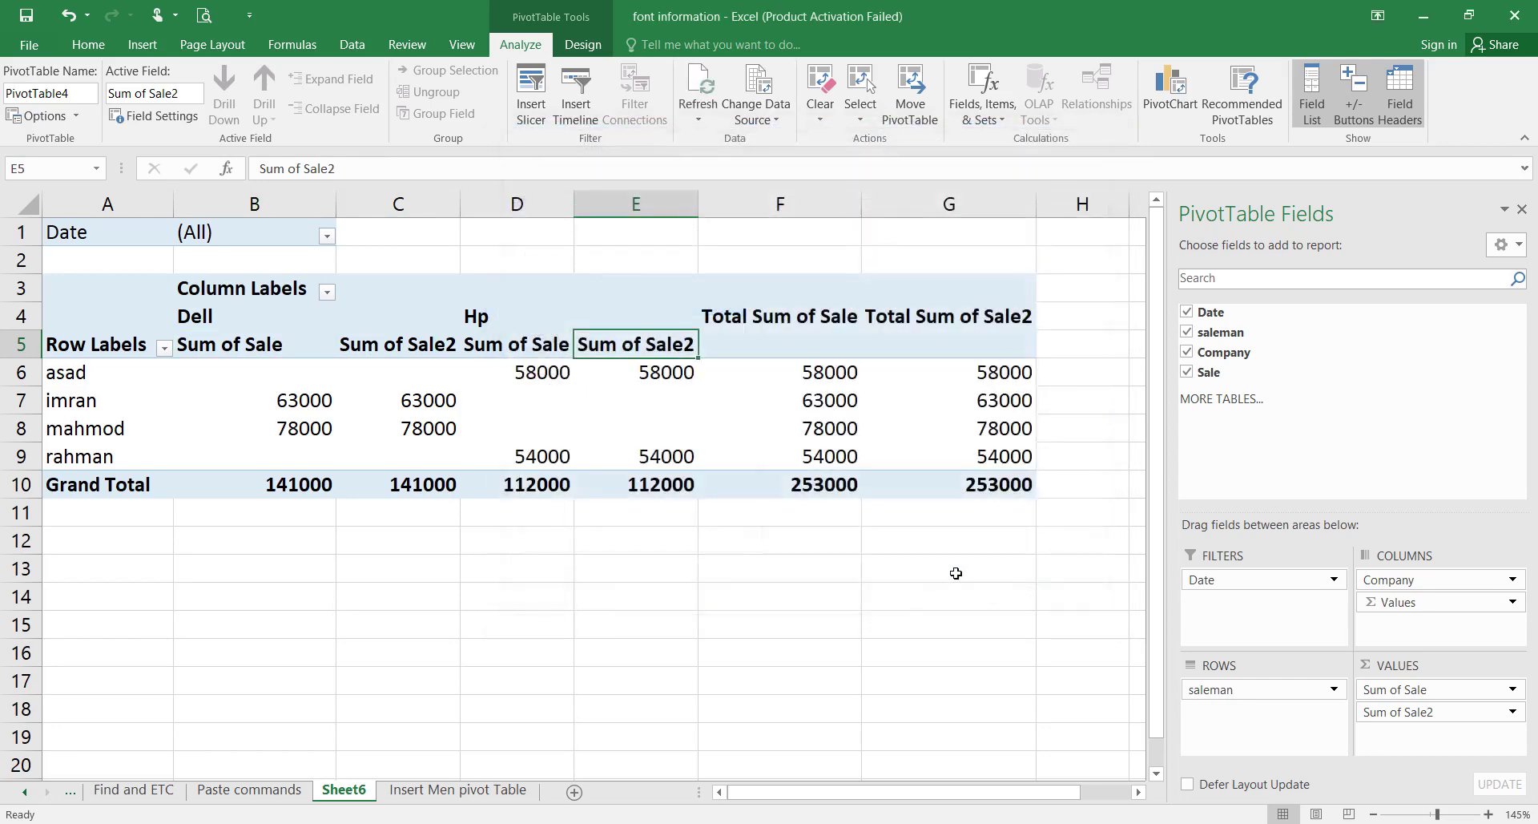
pyautogui.doubleClick(223, 357)
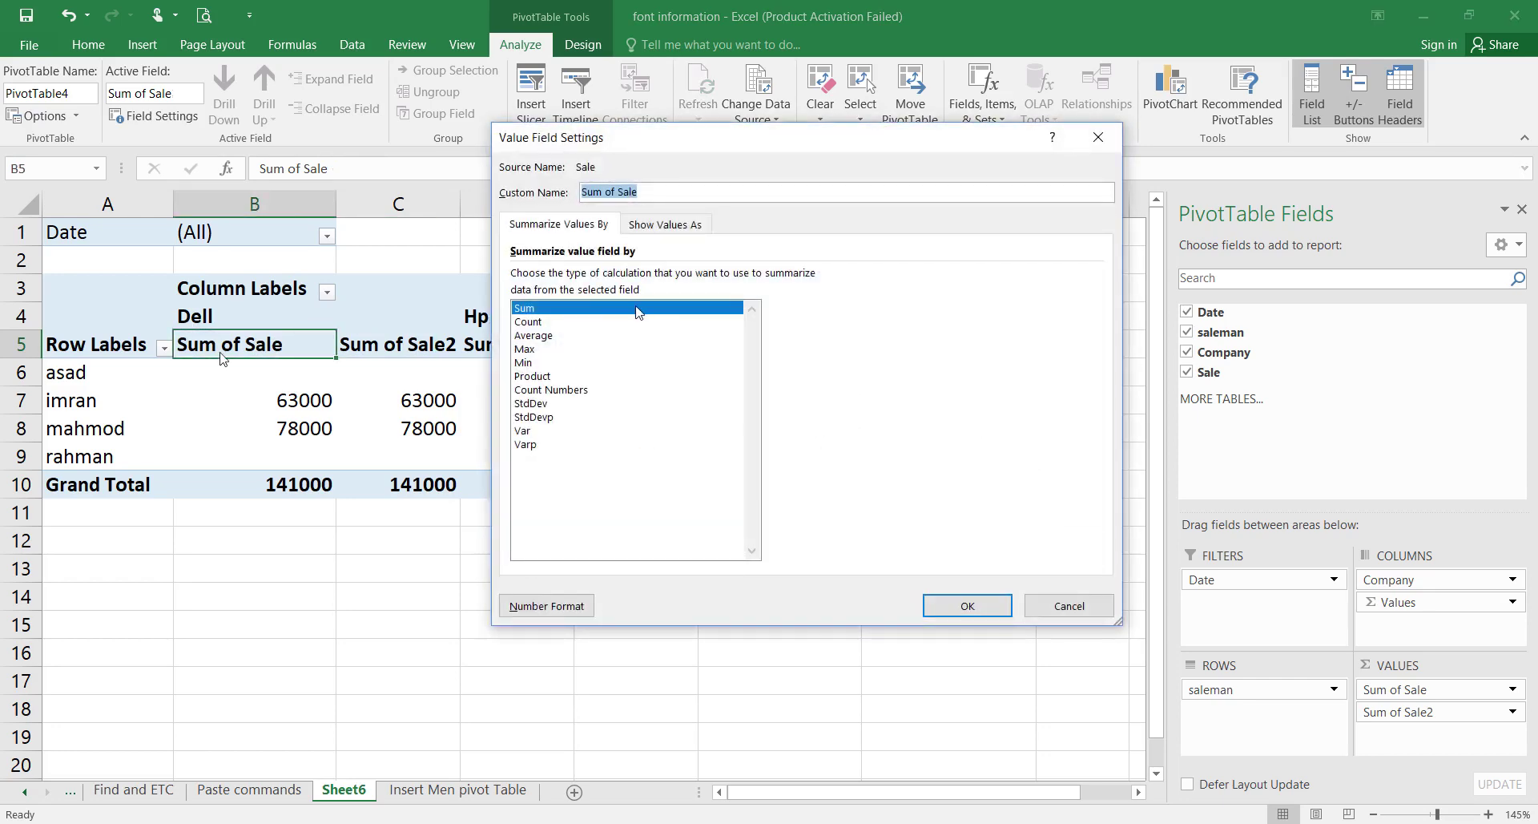
pyautogui.click(1068, 603)
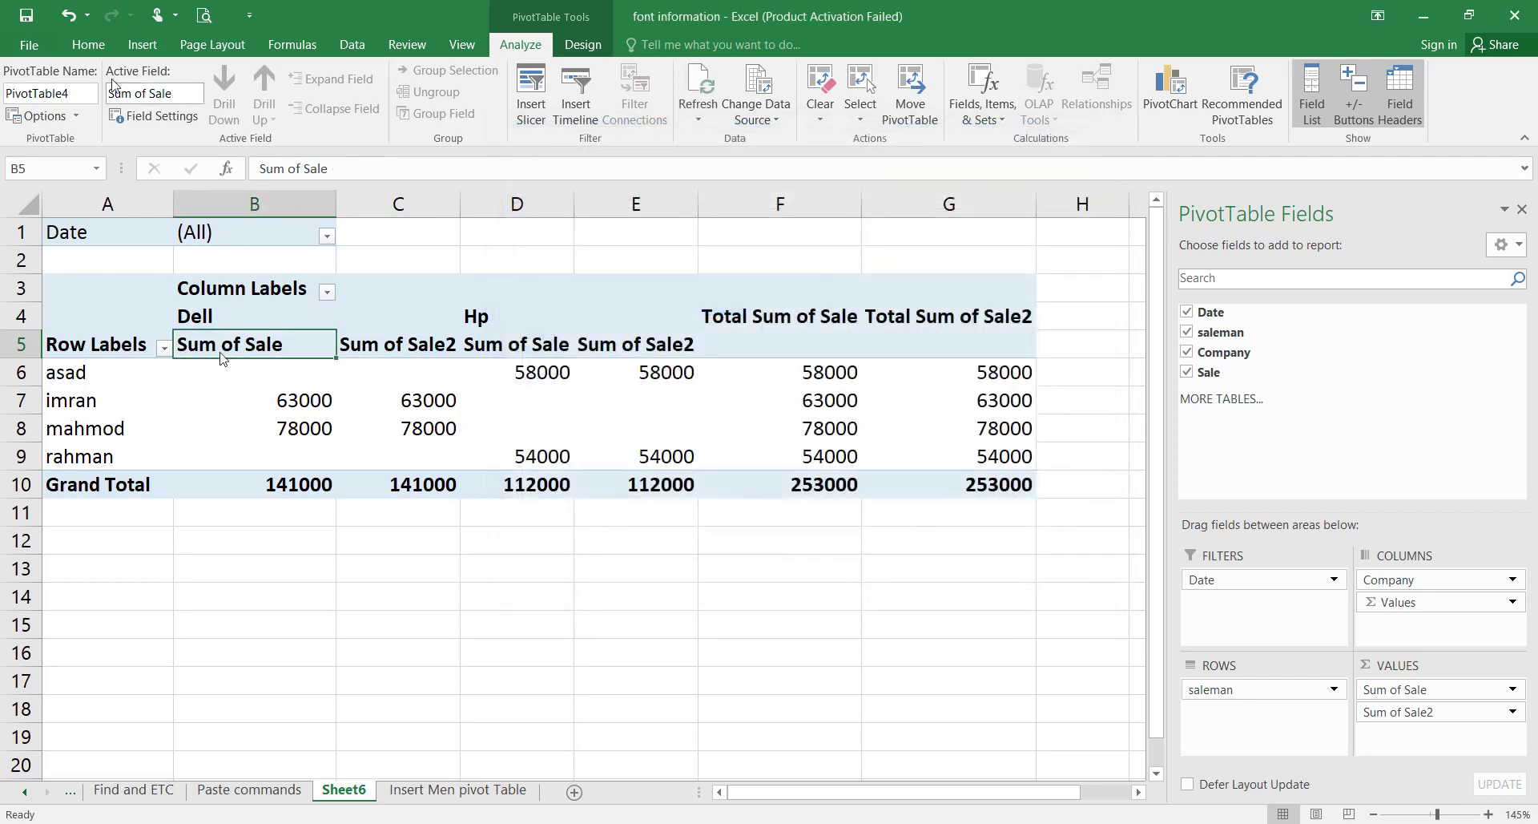
# Summarize the Sum of Sale value field by Count with no extra calculation and examine the counts per salesman.
pyautogui.click(155, 116)
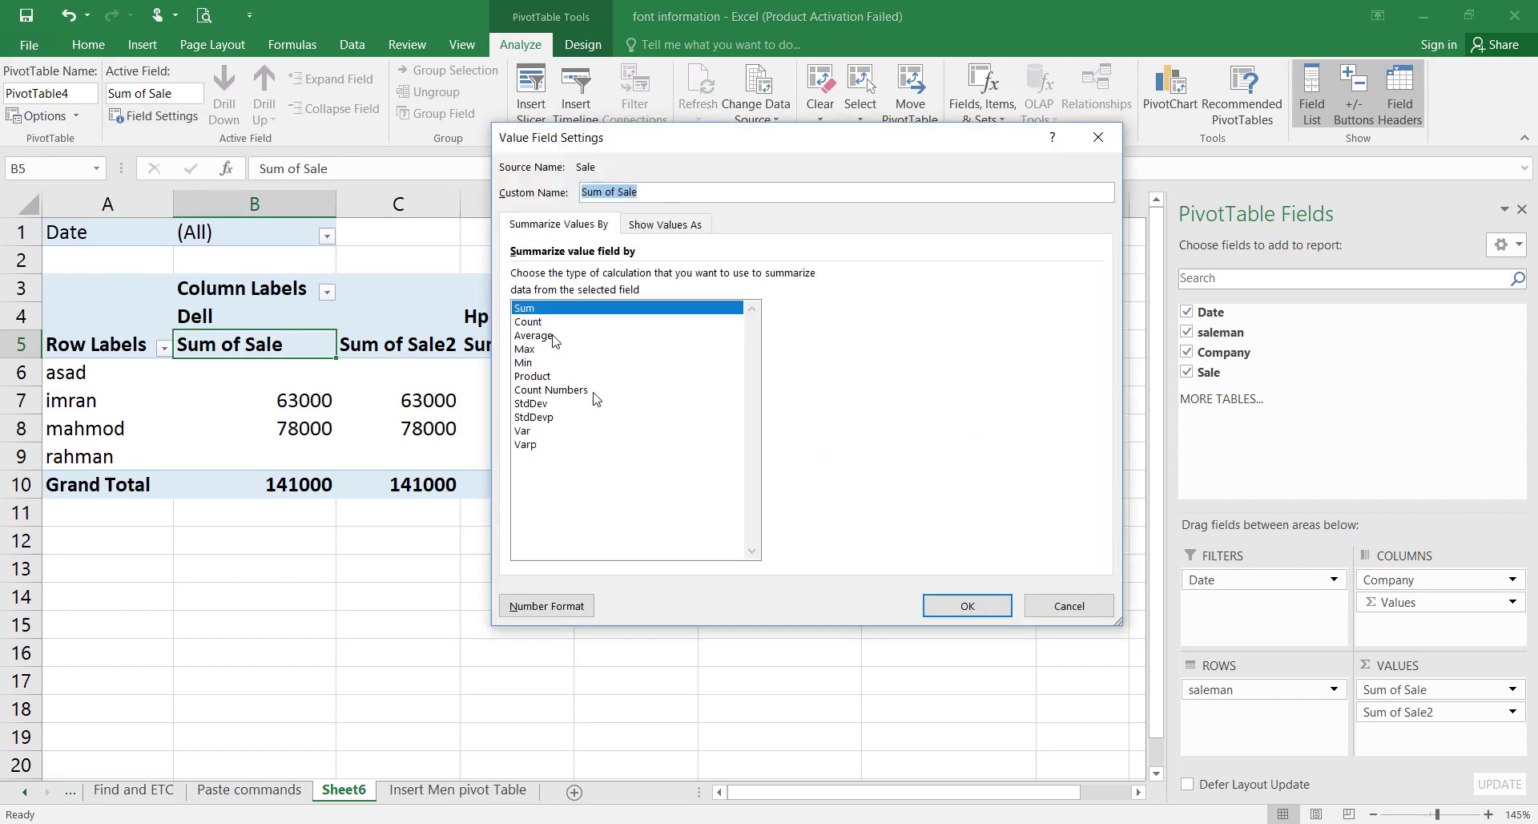
pyautogui.click(529, 322)
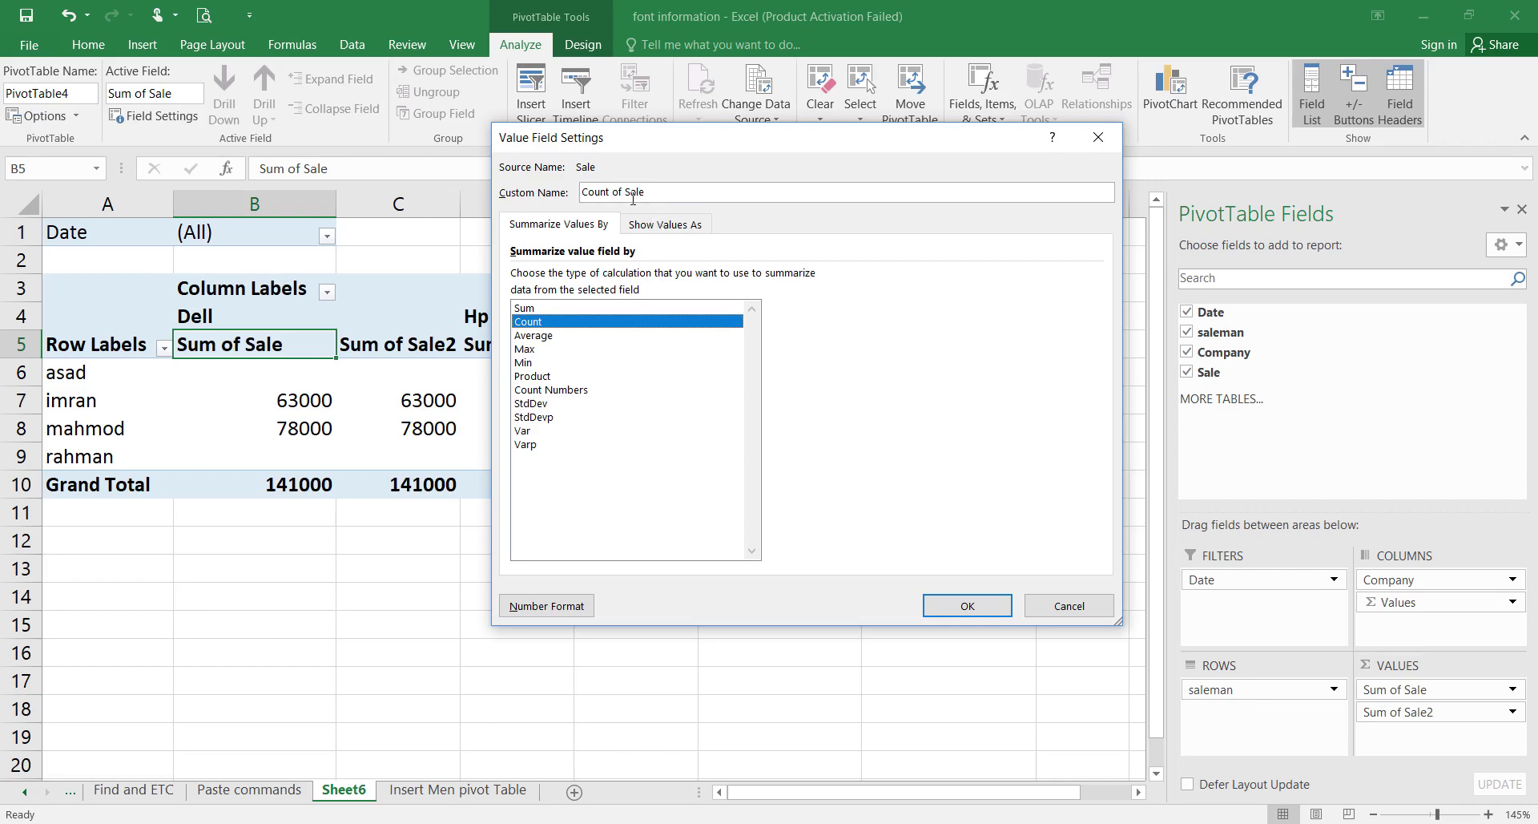
pyautogui.click(665, 226)
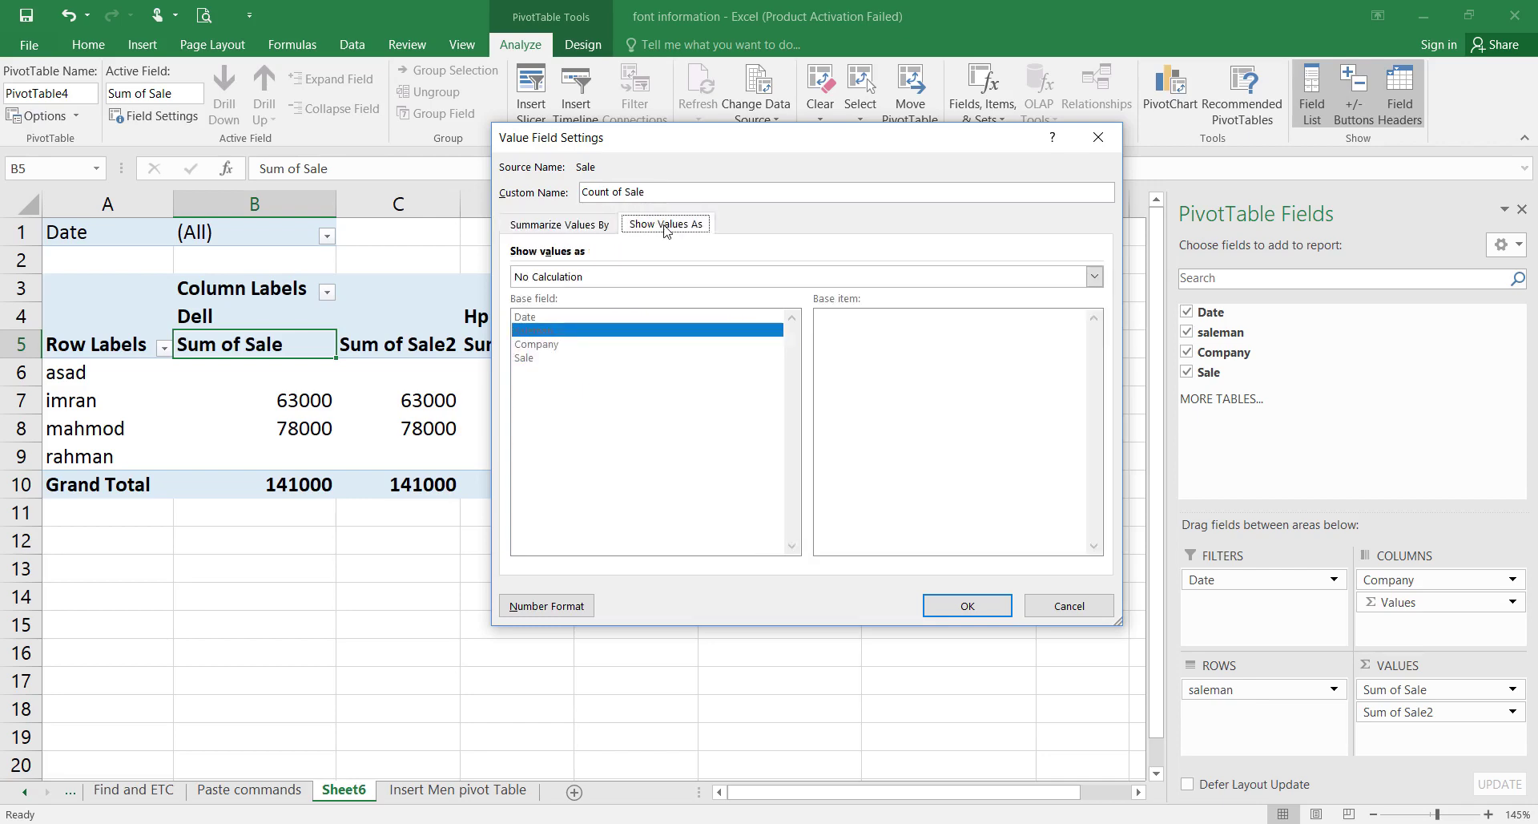
pyautogui.click(974, 607)
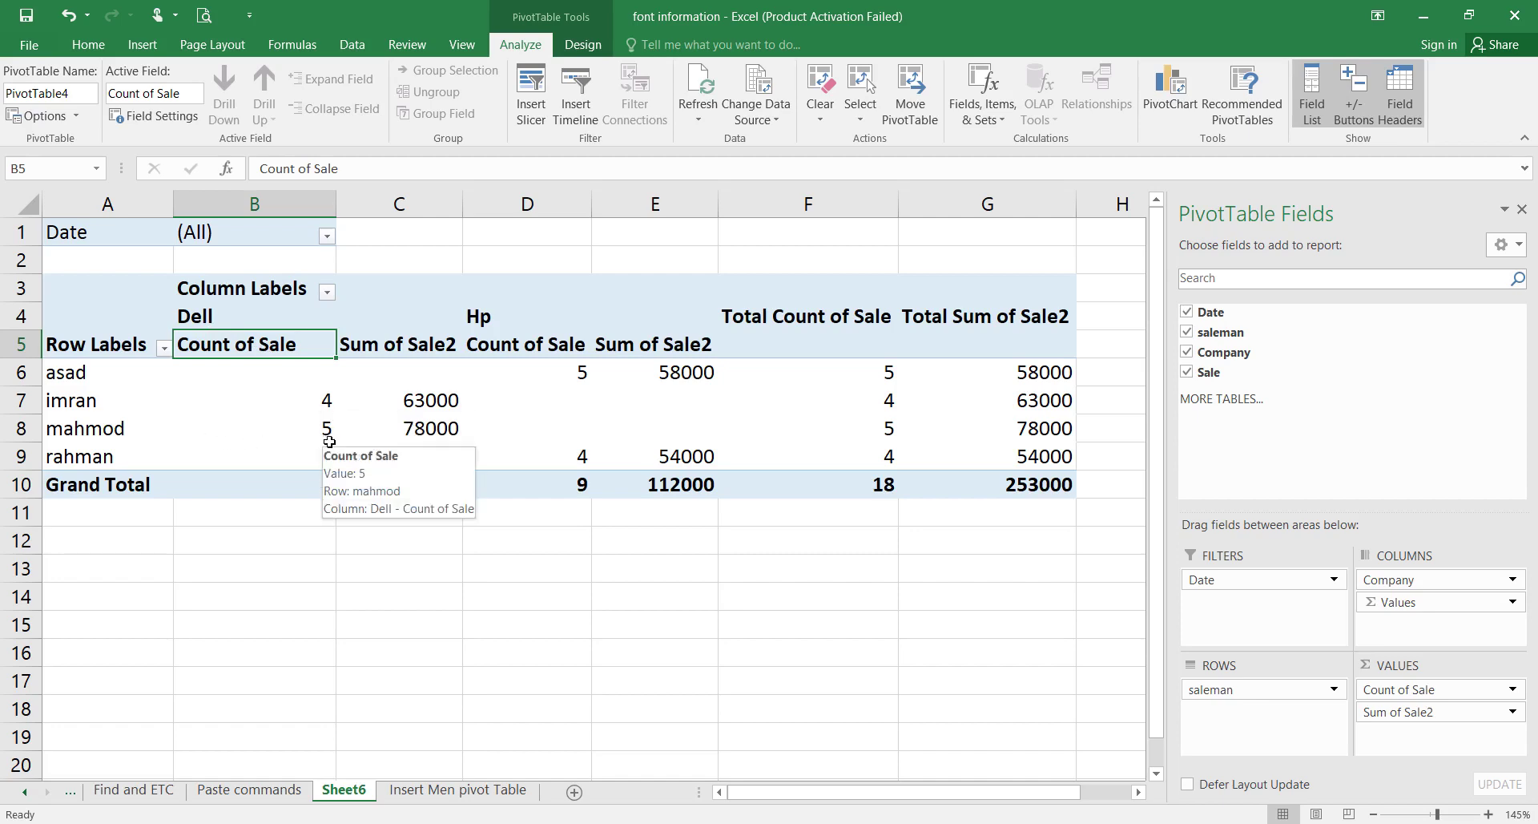
pyautogui.moveTo(330, 497)
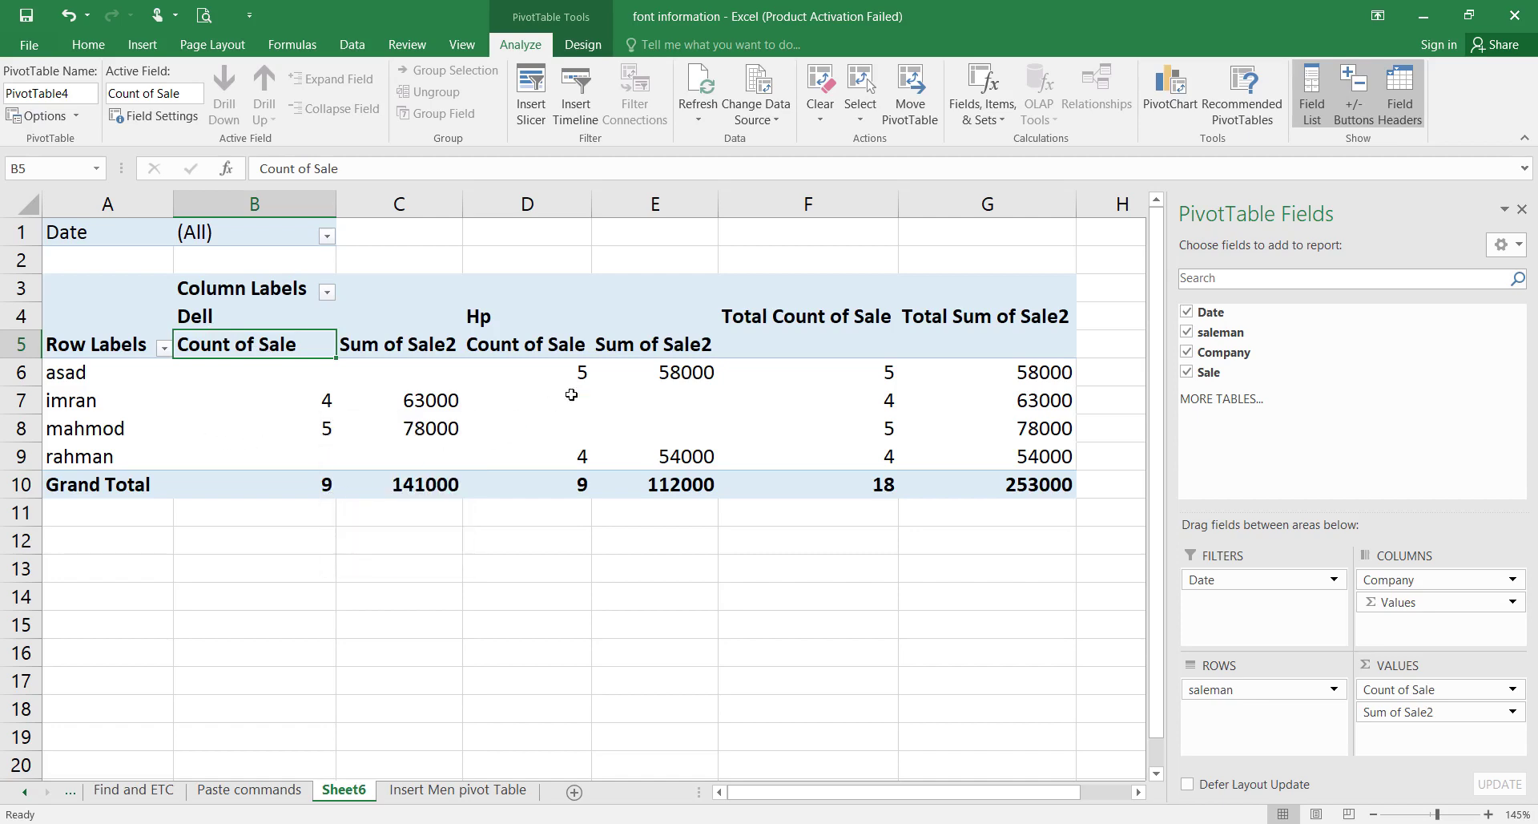
pyautogui.moveTo(589, 376)
pyautogui.moveTo(885, 496)
pyautogui.moveTo(1042, 492)
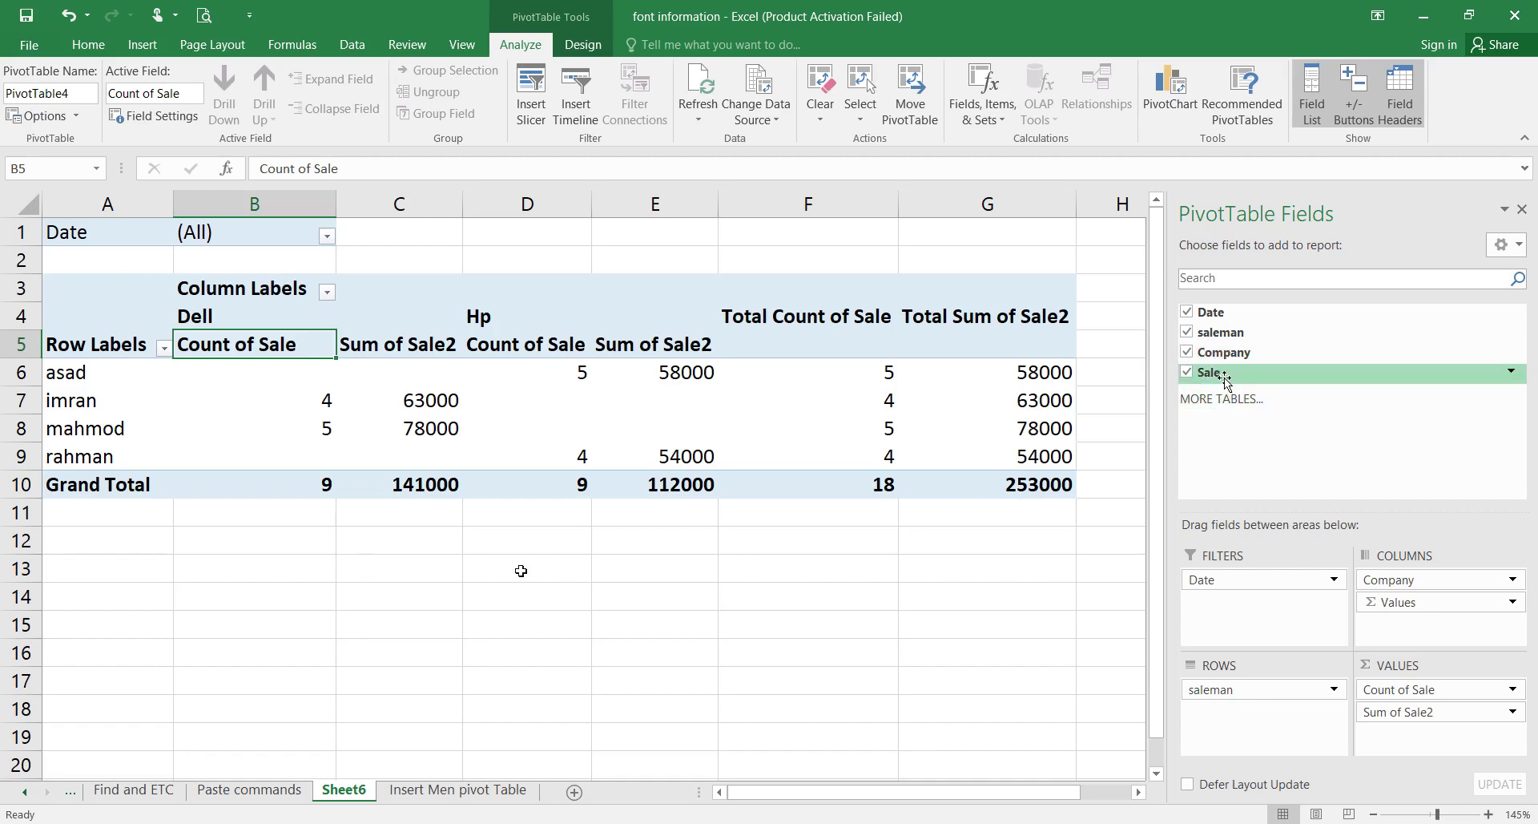
# Add the Sale field to the PivotTable's values a third time.
pyautogui.moveTo(1224, 378); pyautogui.dragTo(1442, 733)
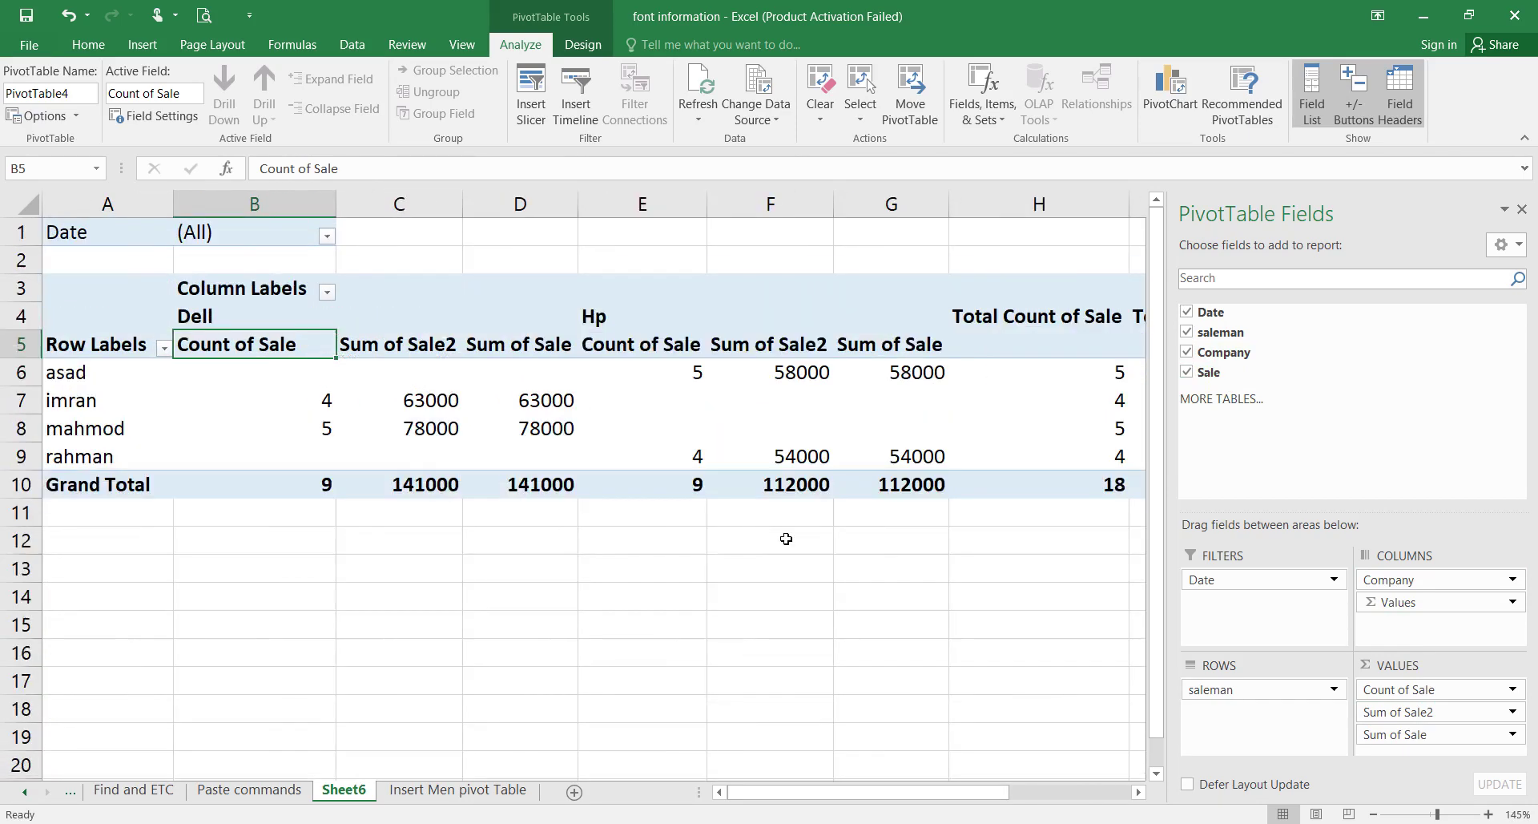
pyautogui.scroll(-2, 786, 538)
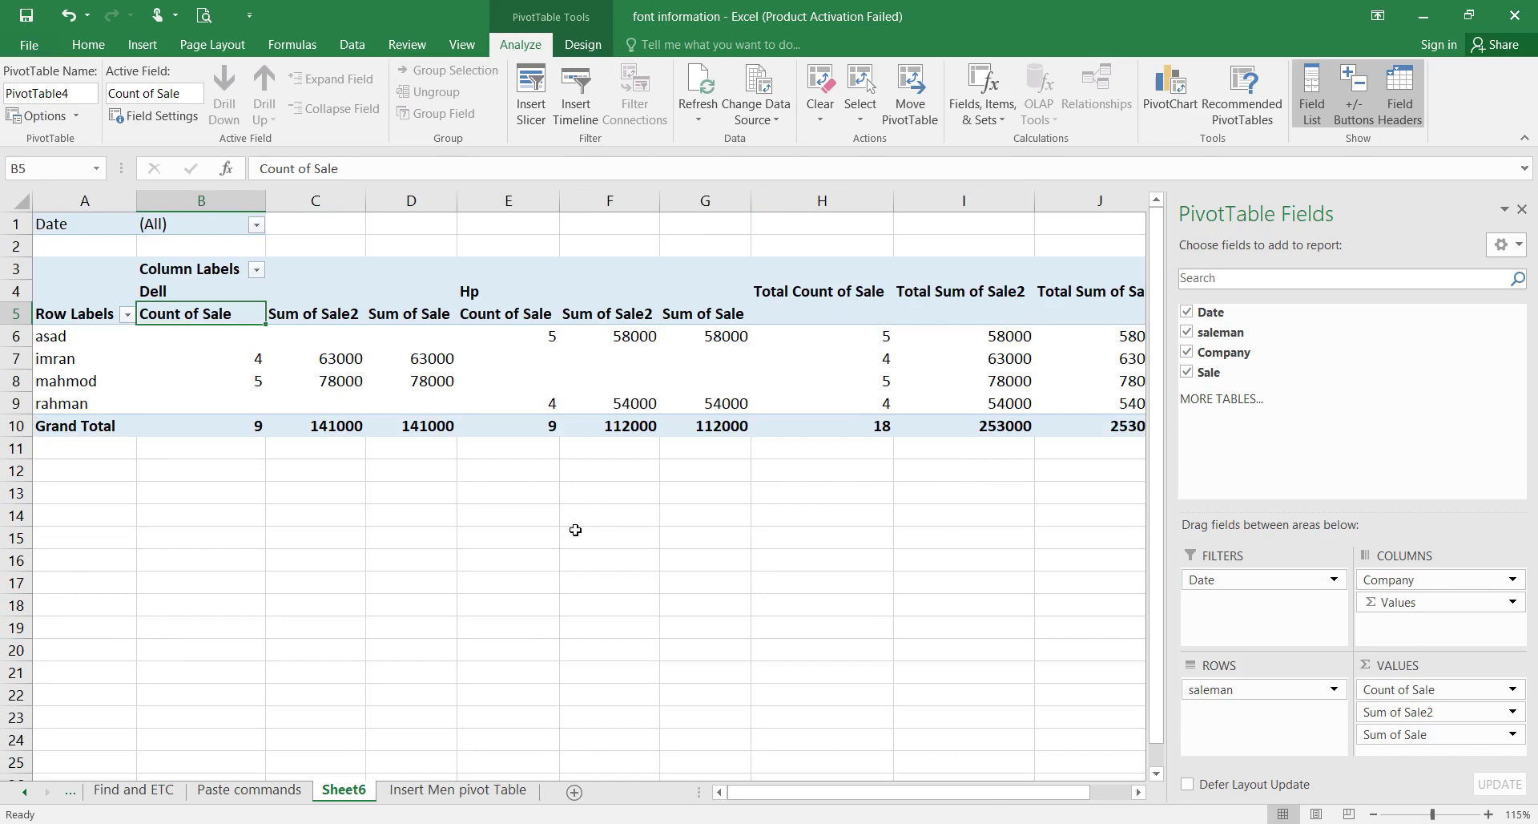
# Try summarizing the Sum of Sale2 value field by Average and undo the change.
pyautogui.click(332, 319)
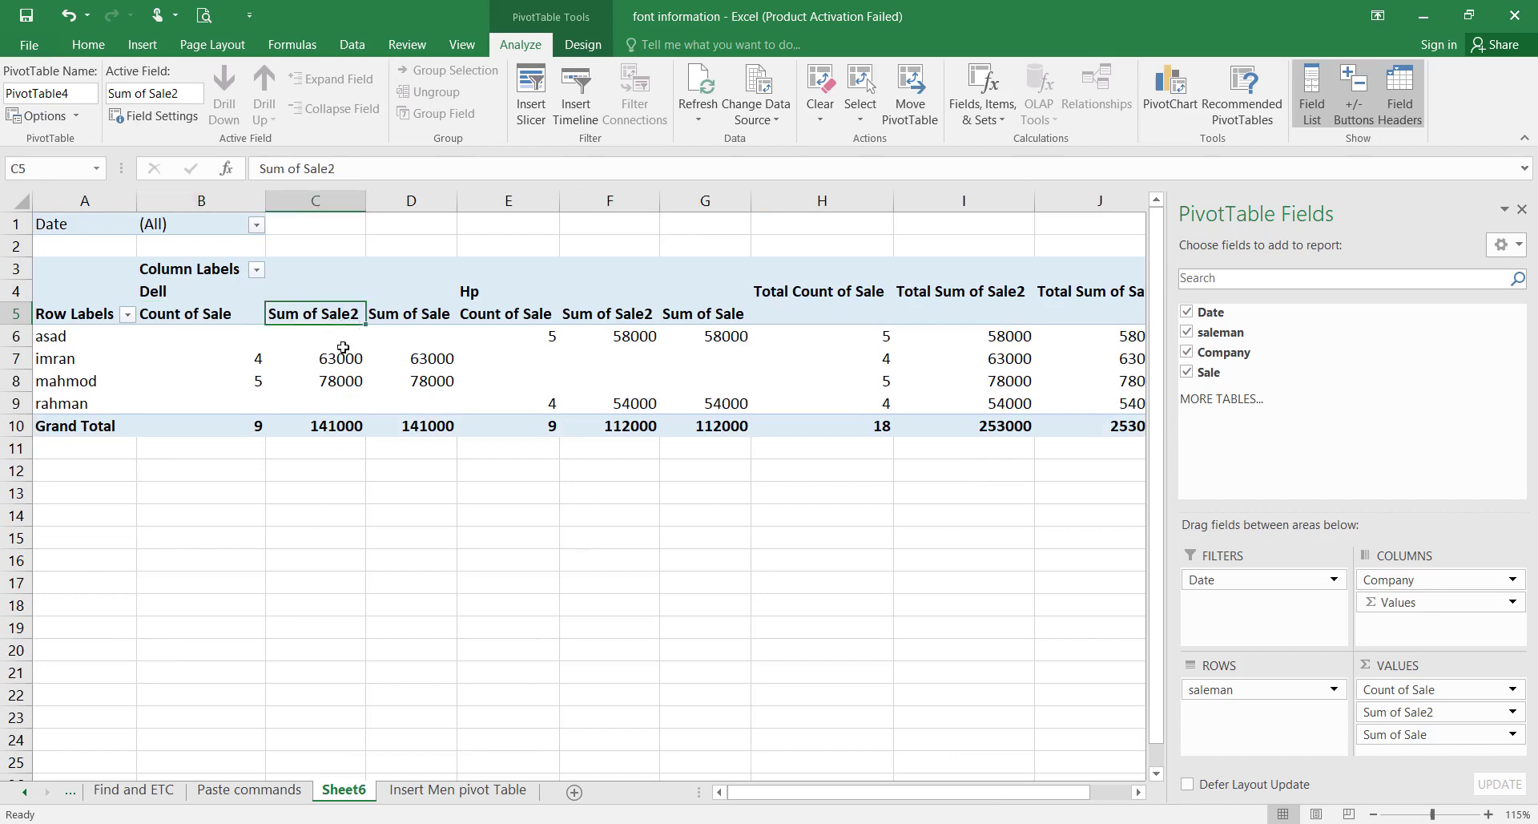
pyautogui.doubleClick(315, 315)
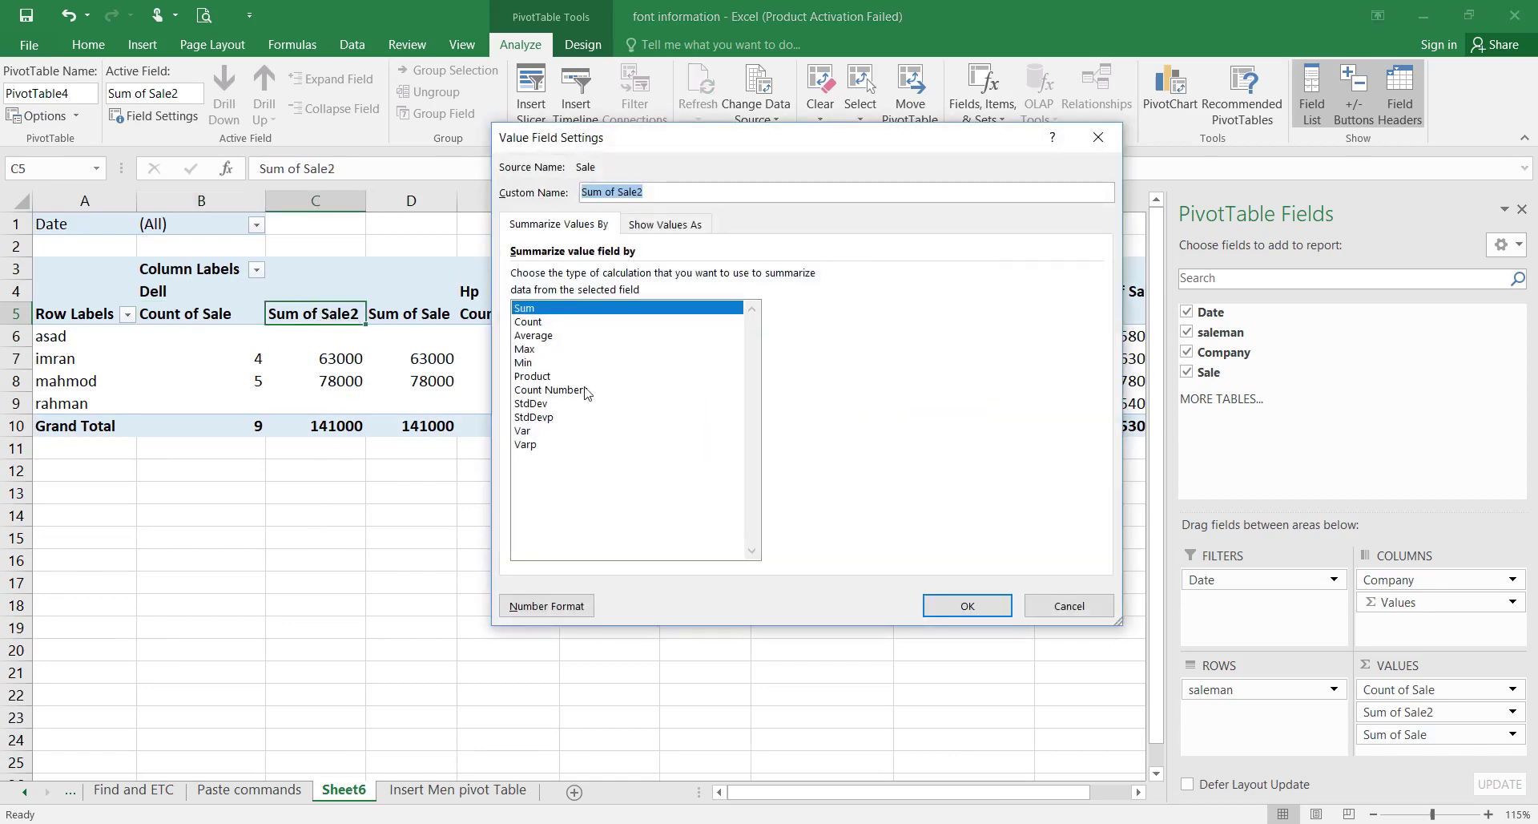
pyautogui.press('Escape')
pyautogui.click(548, 338)
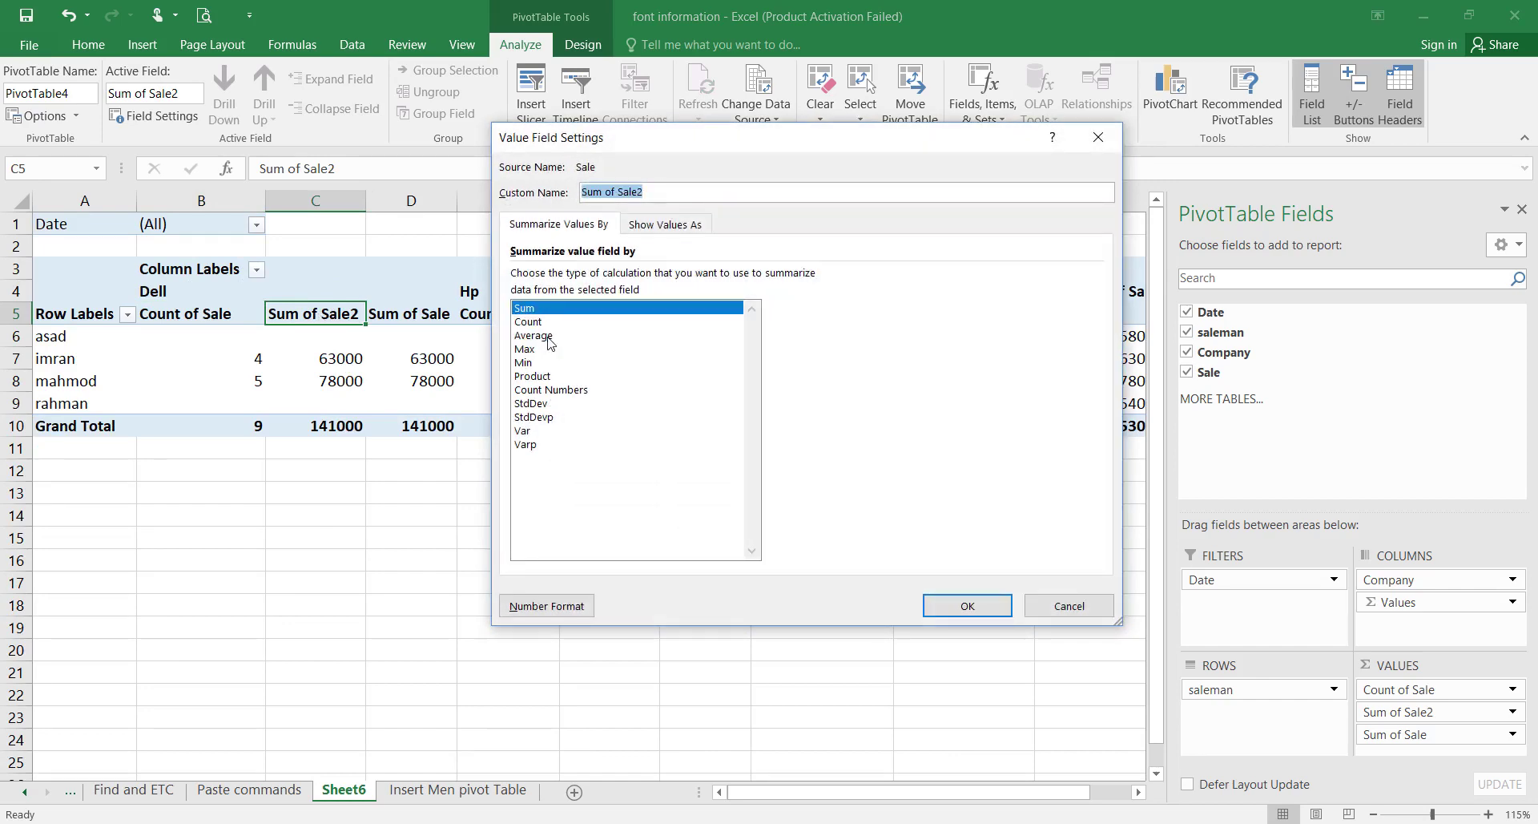
pyautogui.click(548, 338)
pyautogui.click(954, 607)
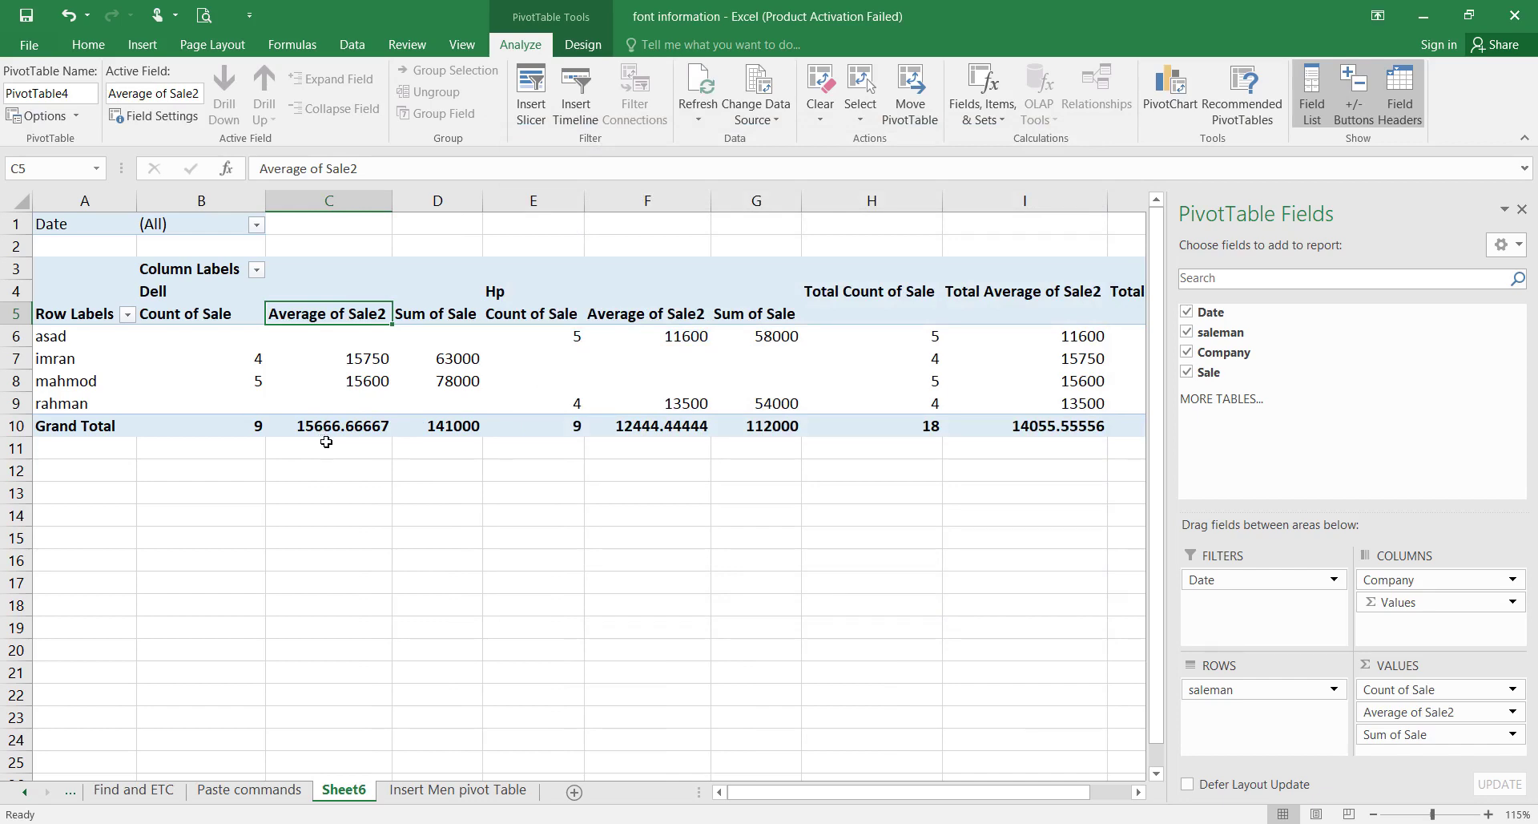
pyautogui.hotkey('ctrl', 'z')
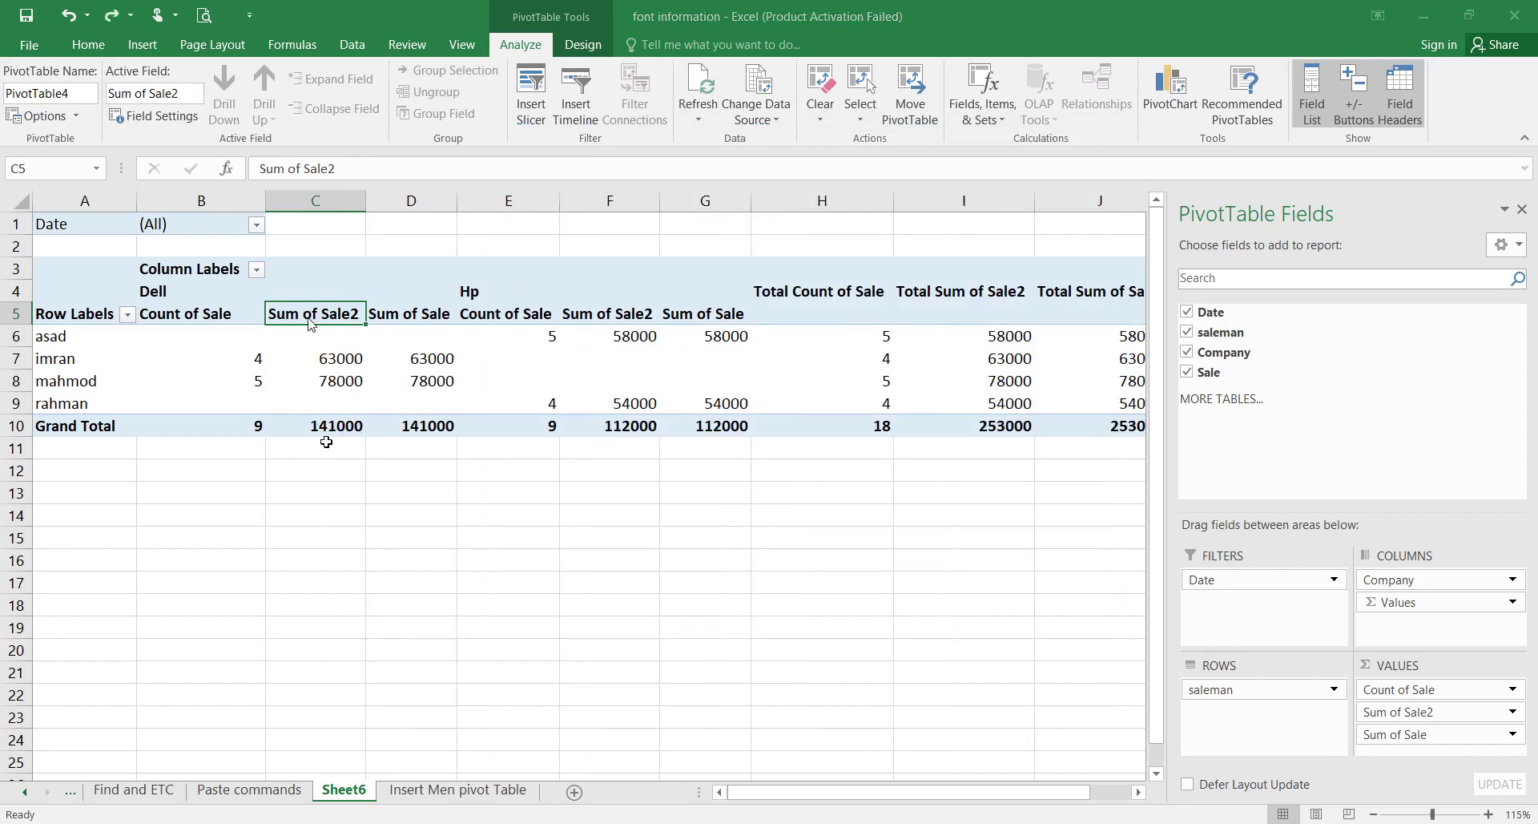
# Show the Sum of Sale2 values as % of Grand Total and examine each salesman's total share.
pyautogui.doubleClick(309, 320)
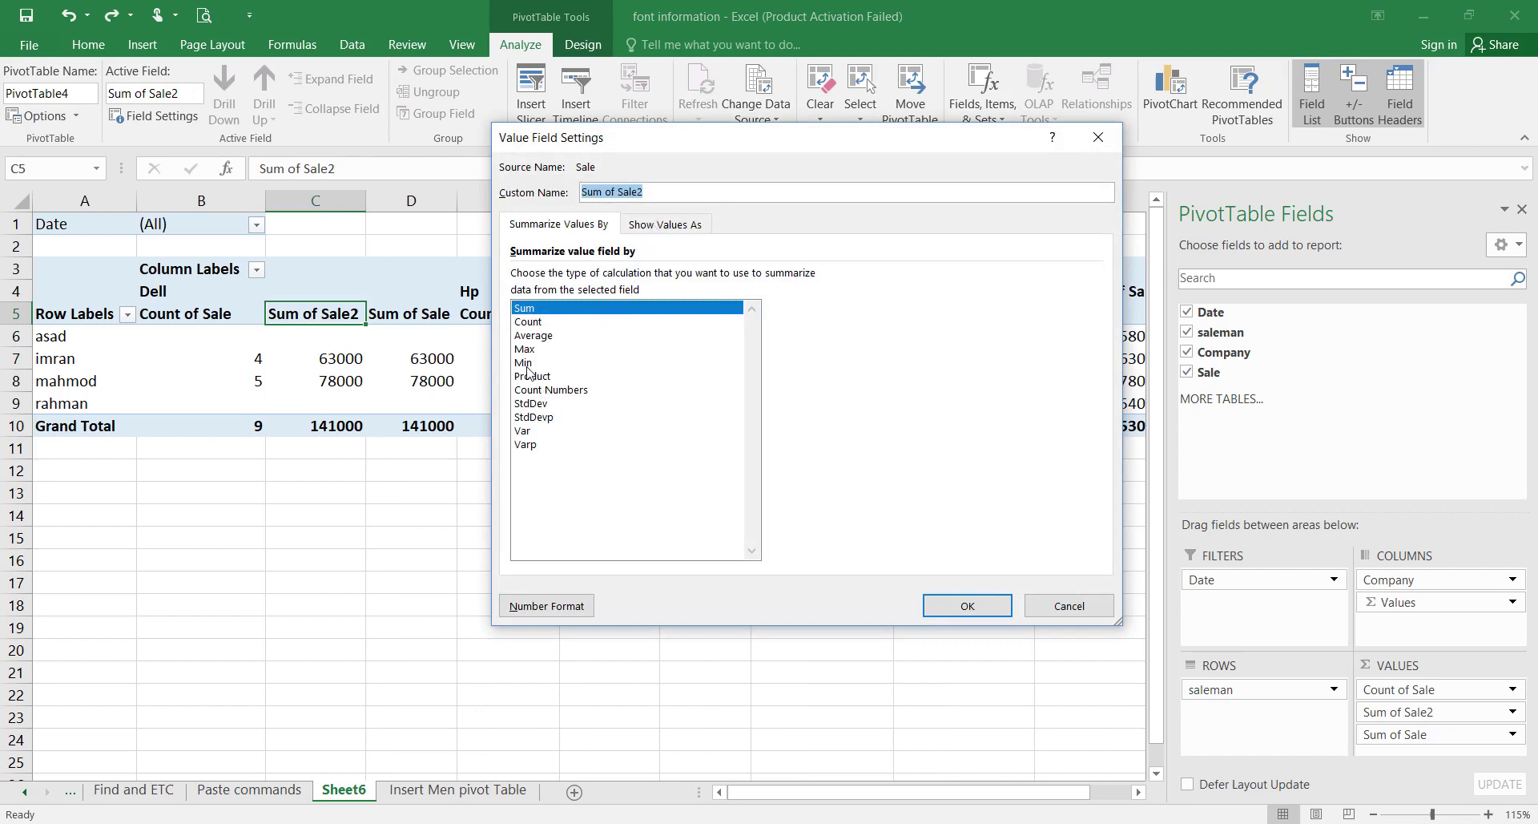
pyautogui.click(664, 226)
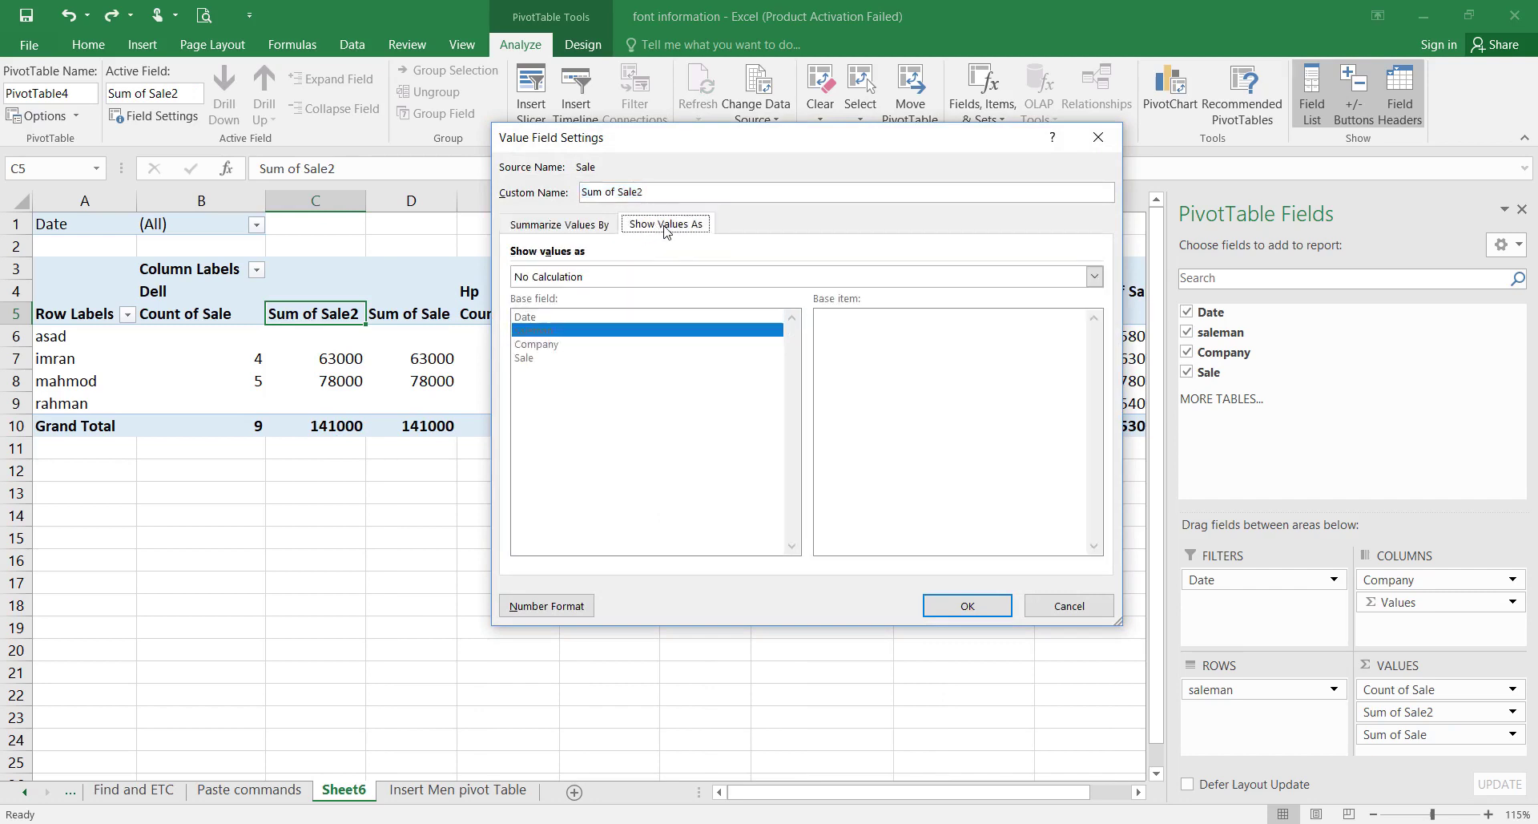
pyautogui.click(569, 278)
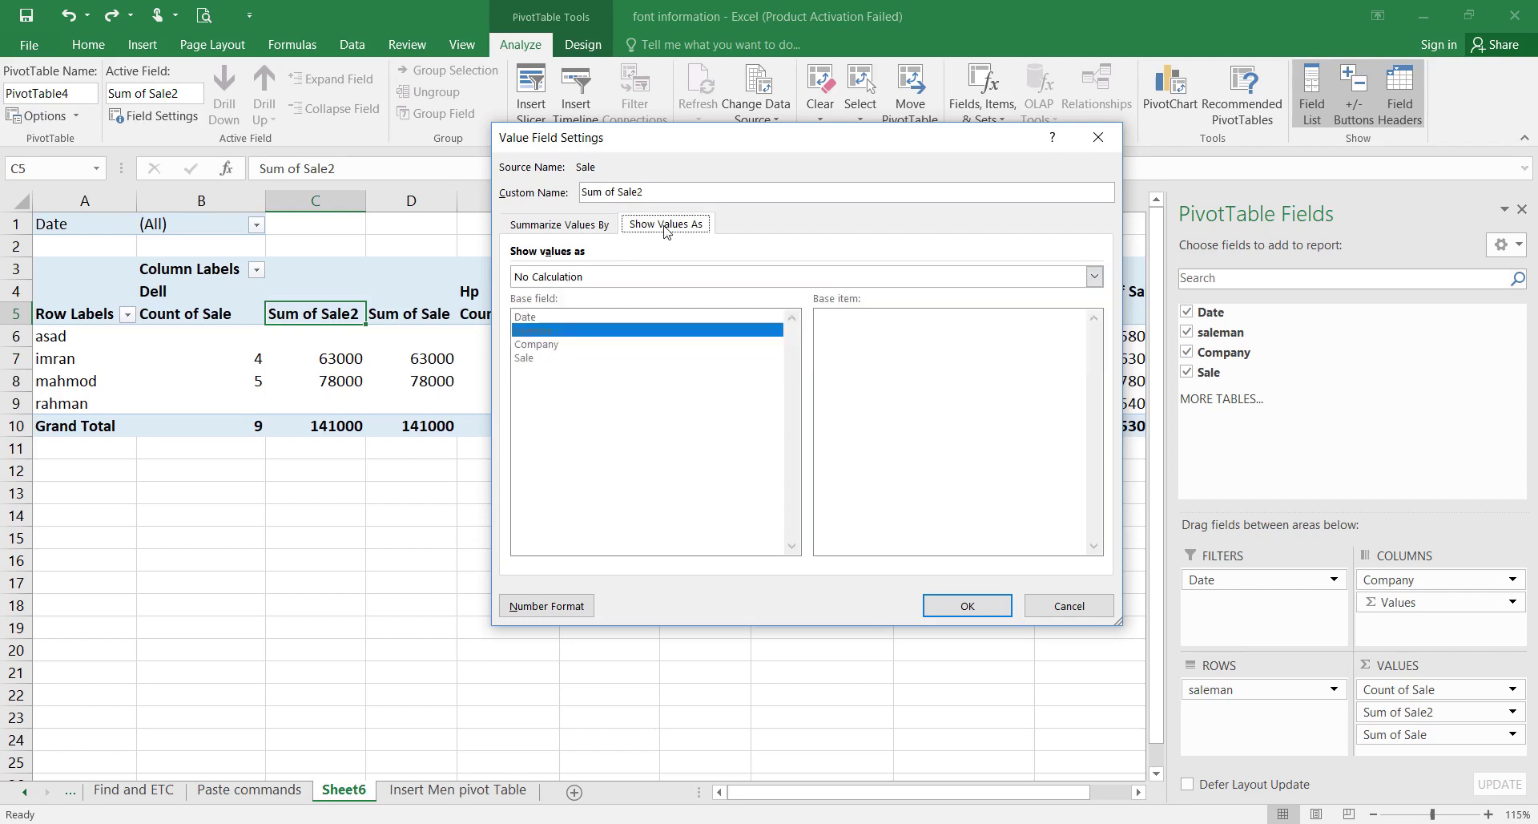
pyautogui.click(565, 278)
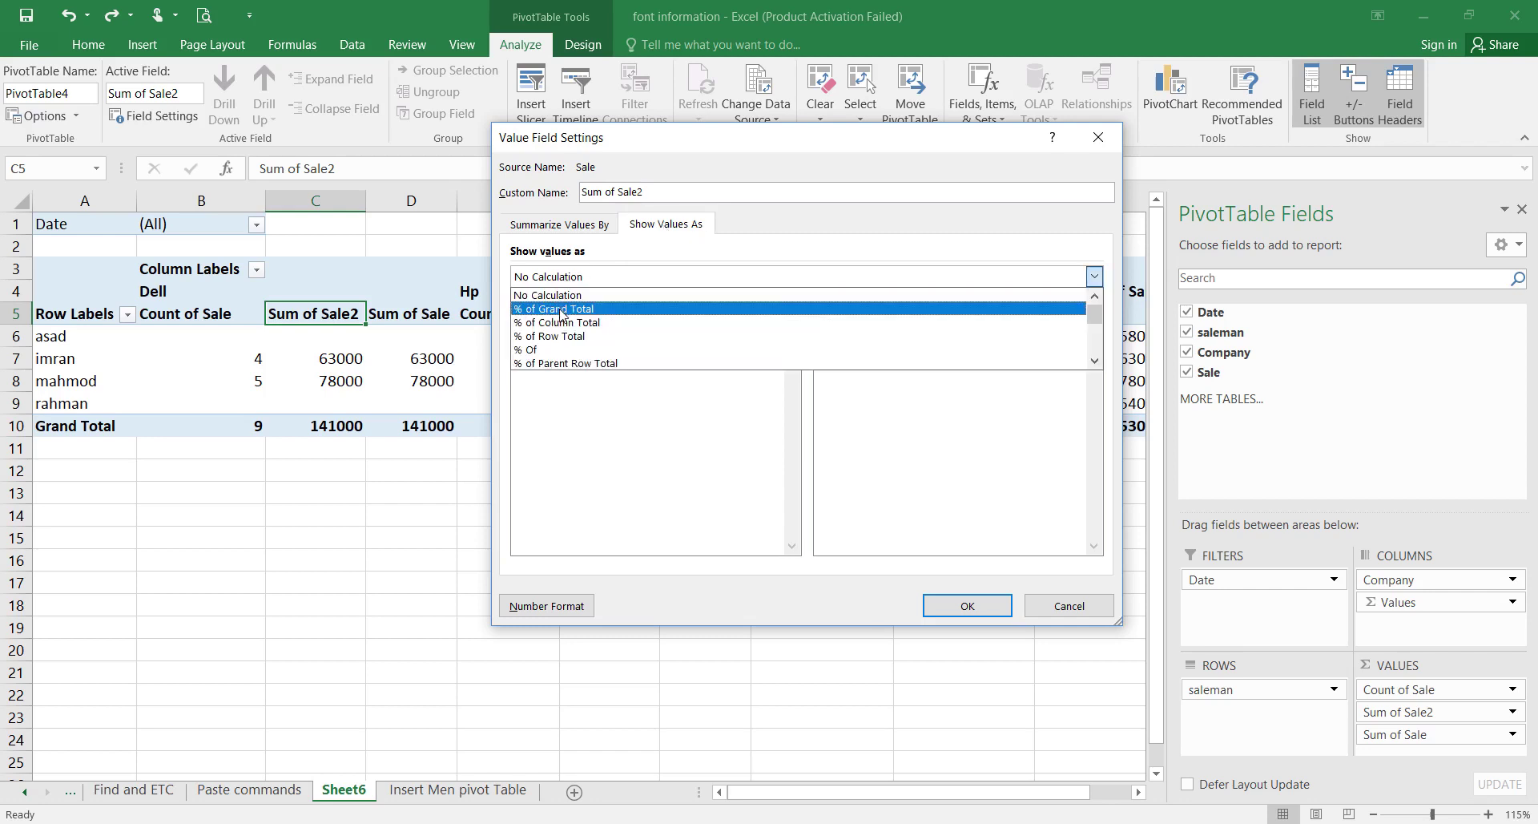
pyautogui.click(562, 310)
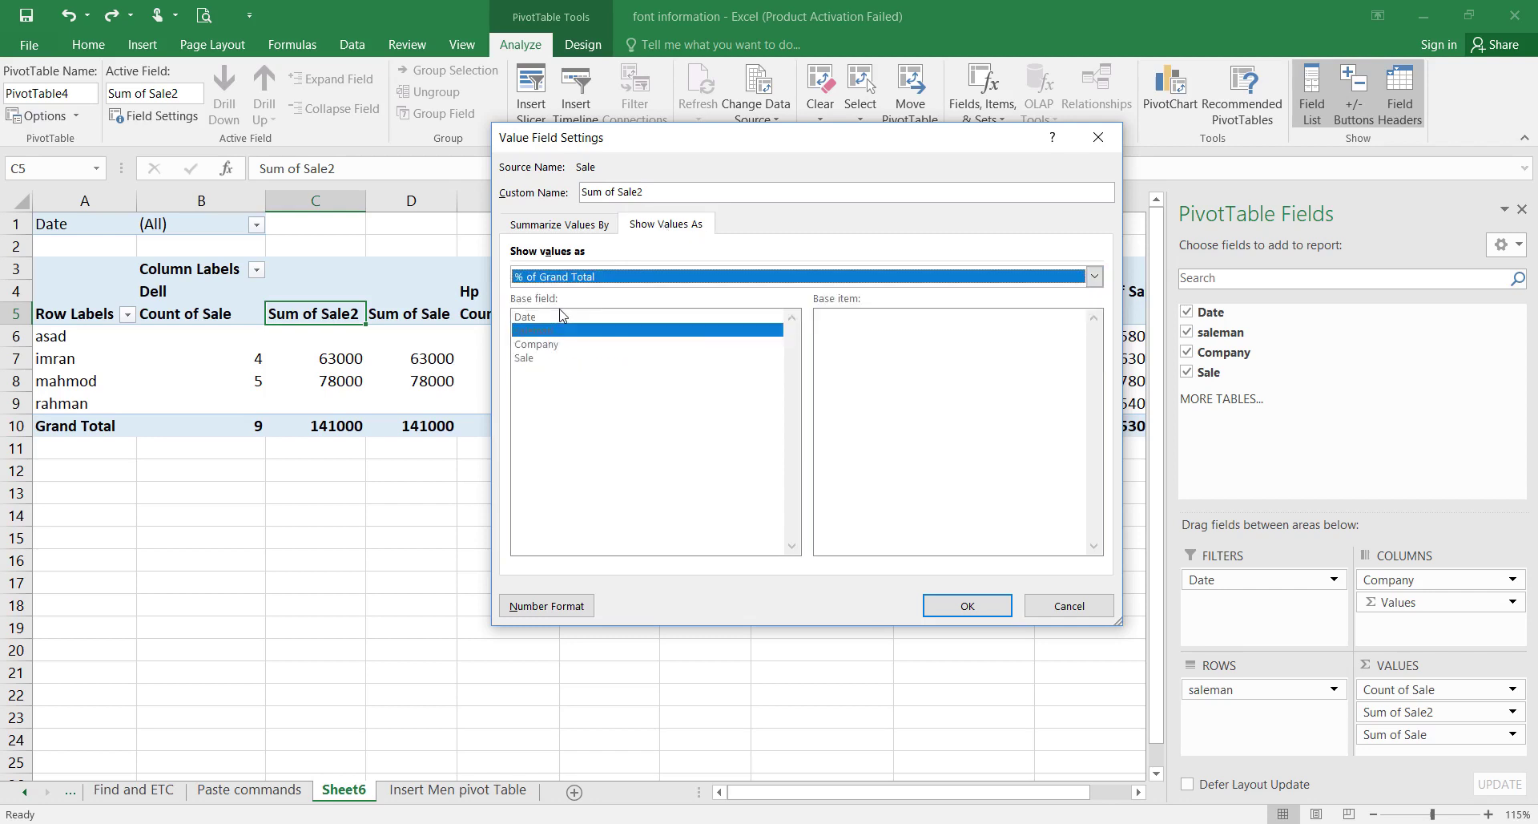
pyautogui.click(967, 608)
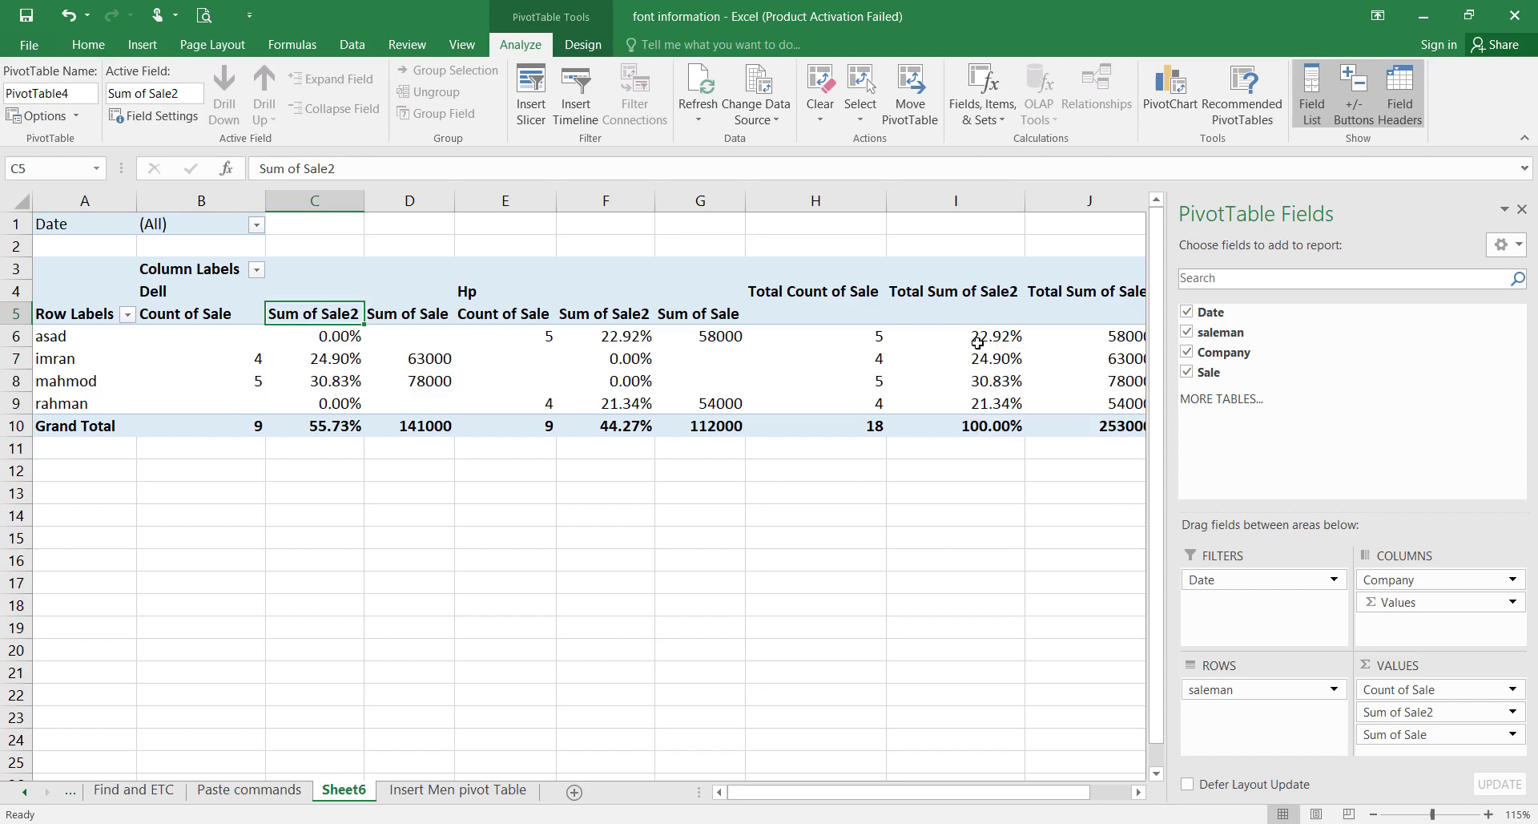
pyautogui.moveTo(984, 346)
pyautogui.moveTo(987, 390)
# Try summarizing the Sum of Sale2 value field by Count Numbers.
pyautogui.doubleClick(344, 320)
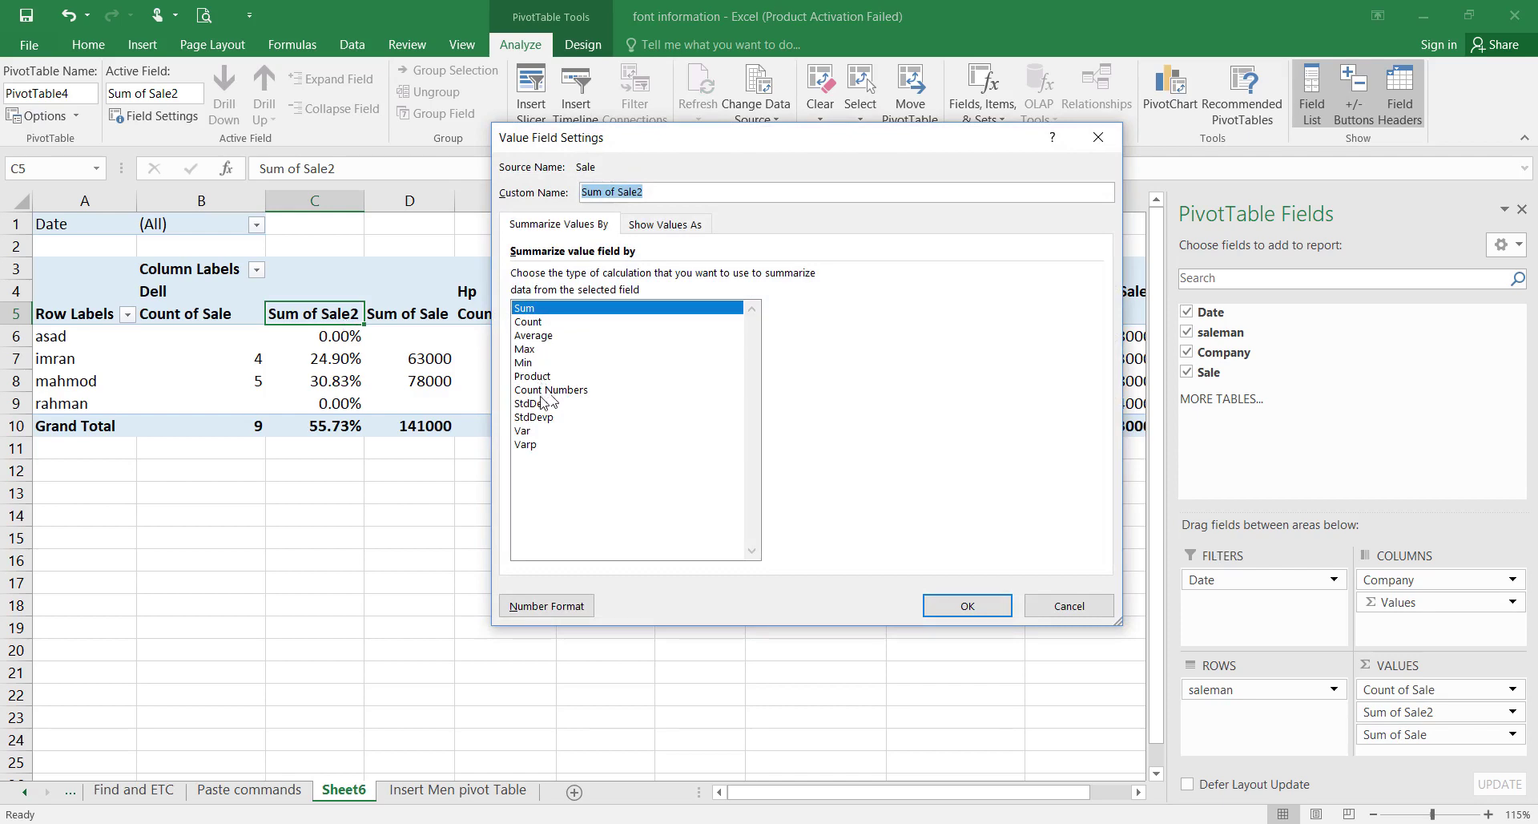
pyautogui.click(541, 390)
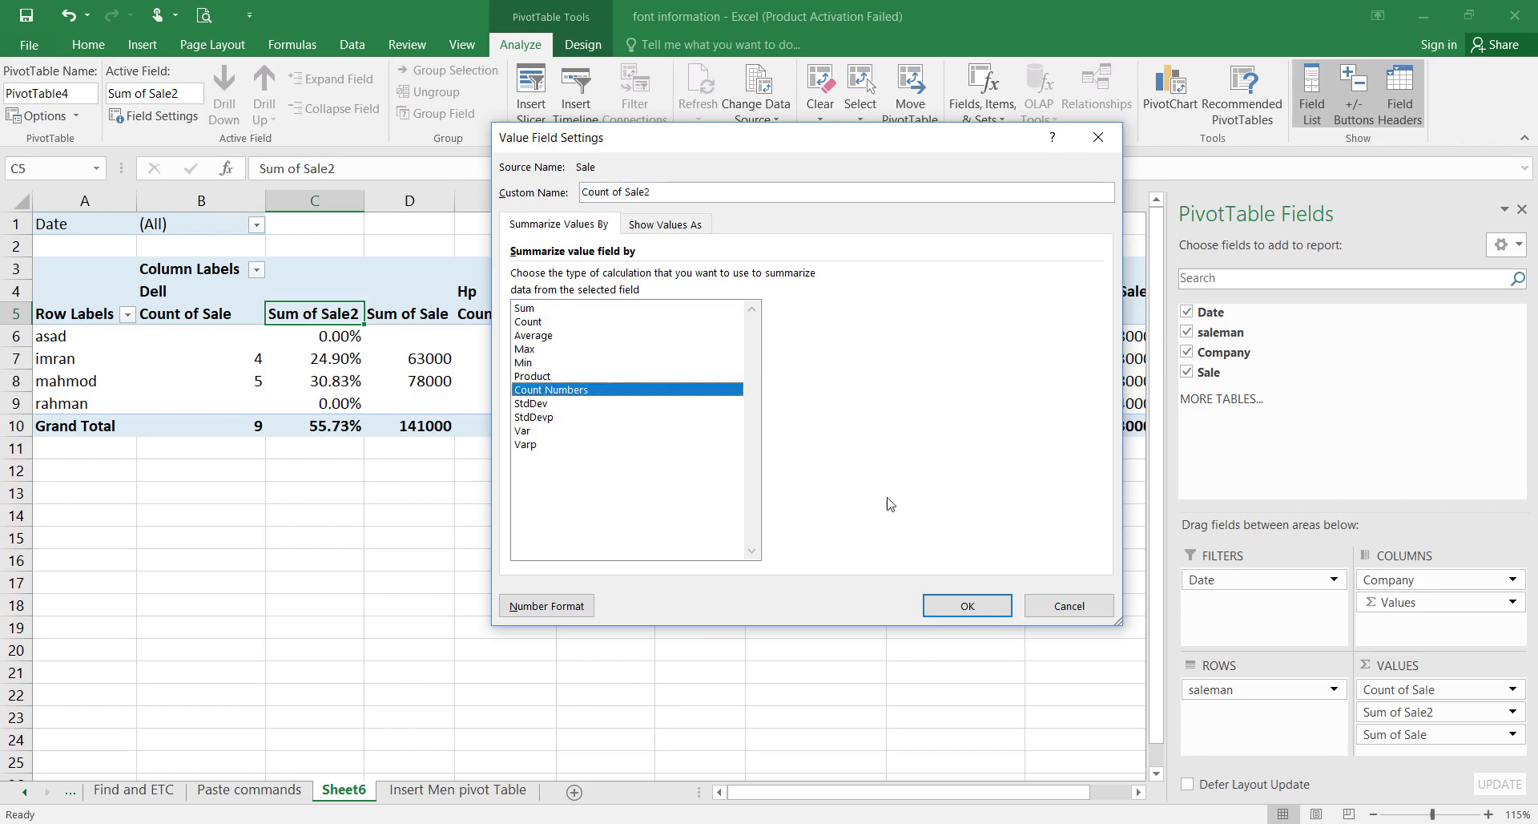
pyautogui.click(974, 607)
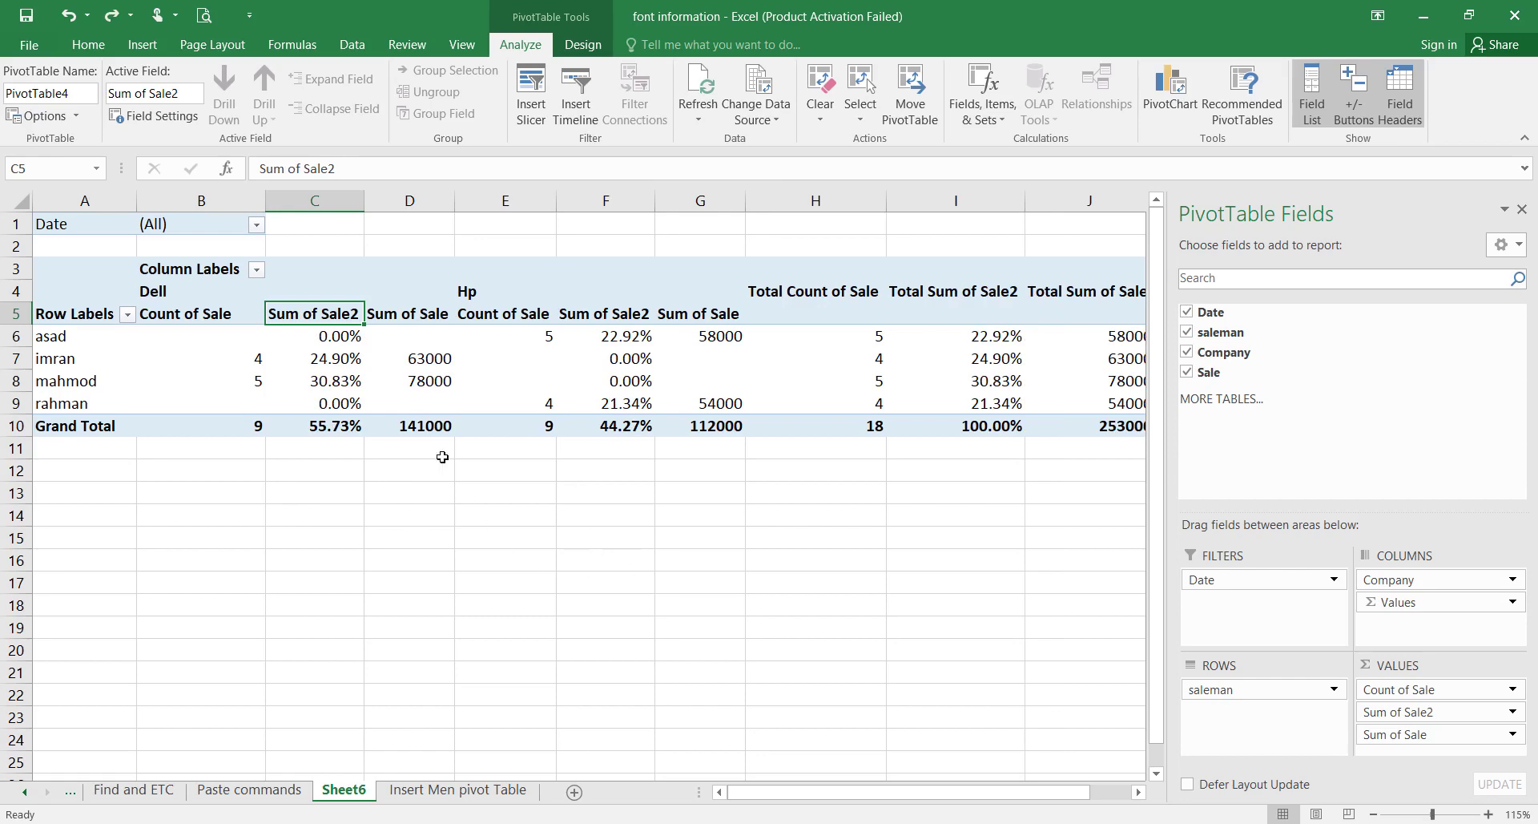
# Review how Sum of Sale2 is summarized and which calculation its values are shown with.
pyautogui.doubleClick(308, 314)
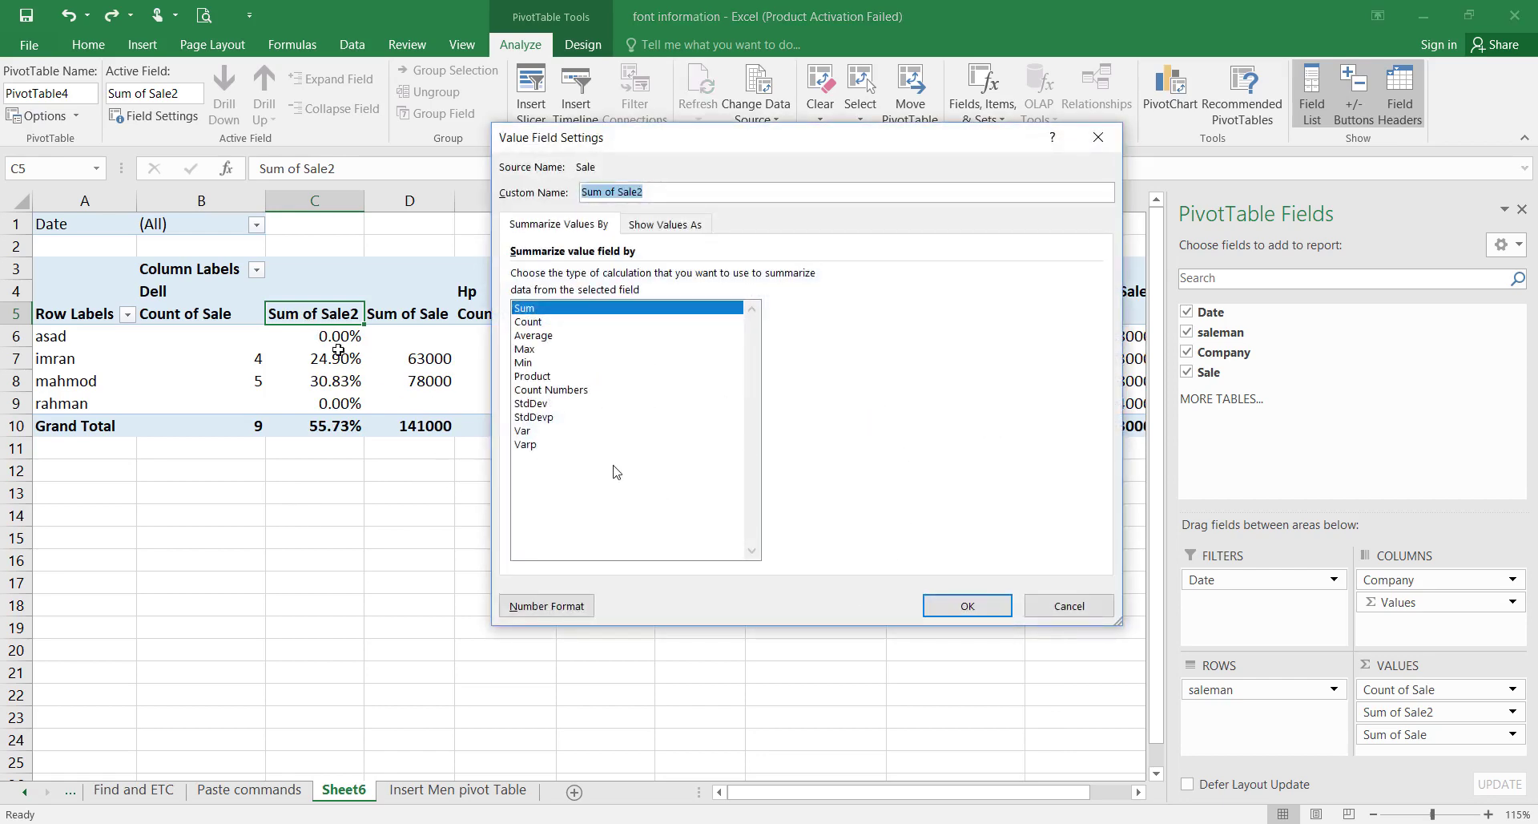
pyautogui.click(649, 222)
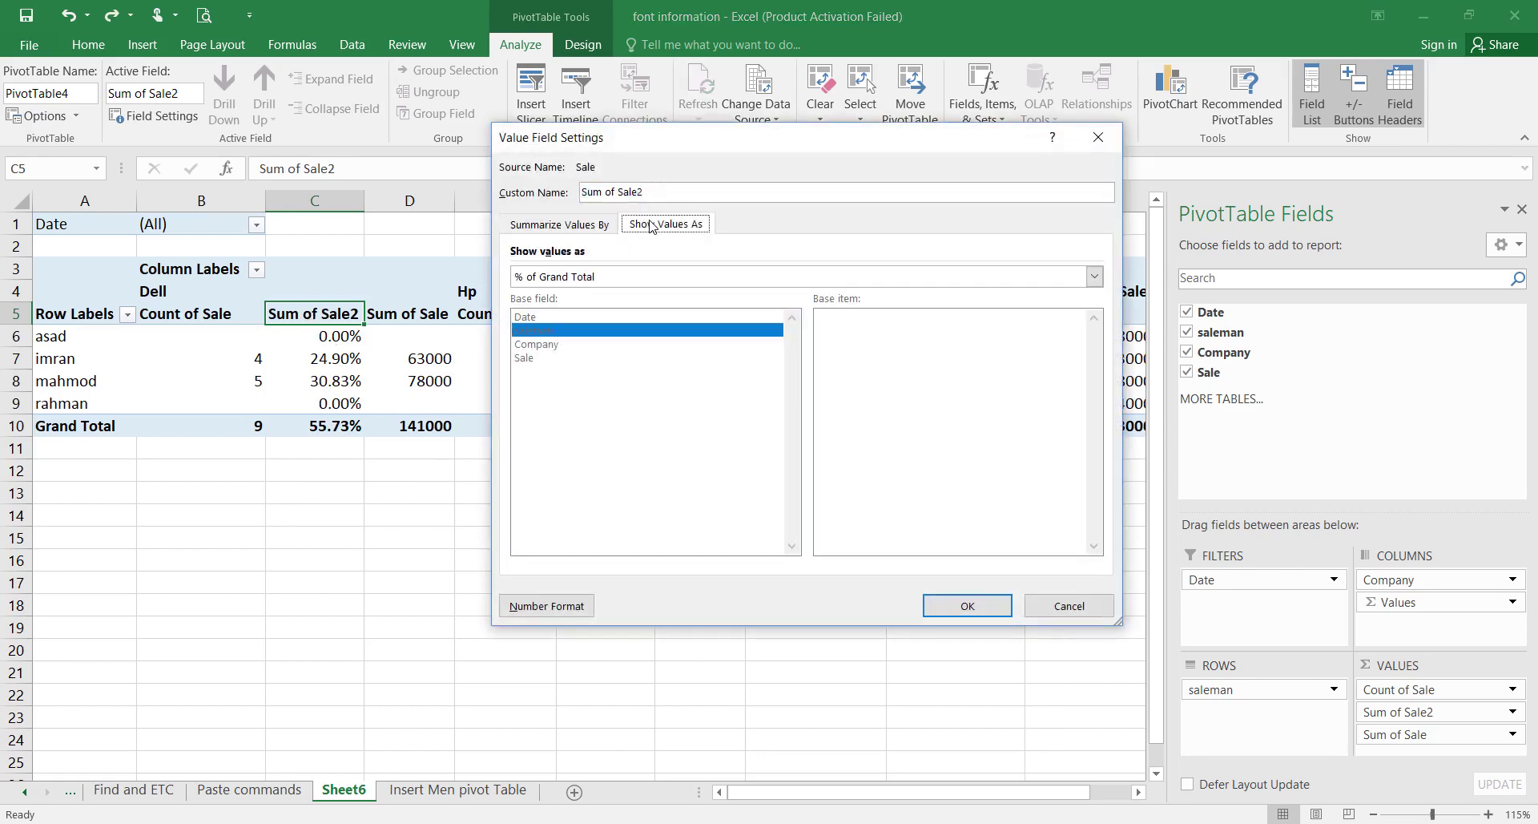
pyautogui.click(588, 225)
pyautogui.click(967, 606)
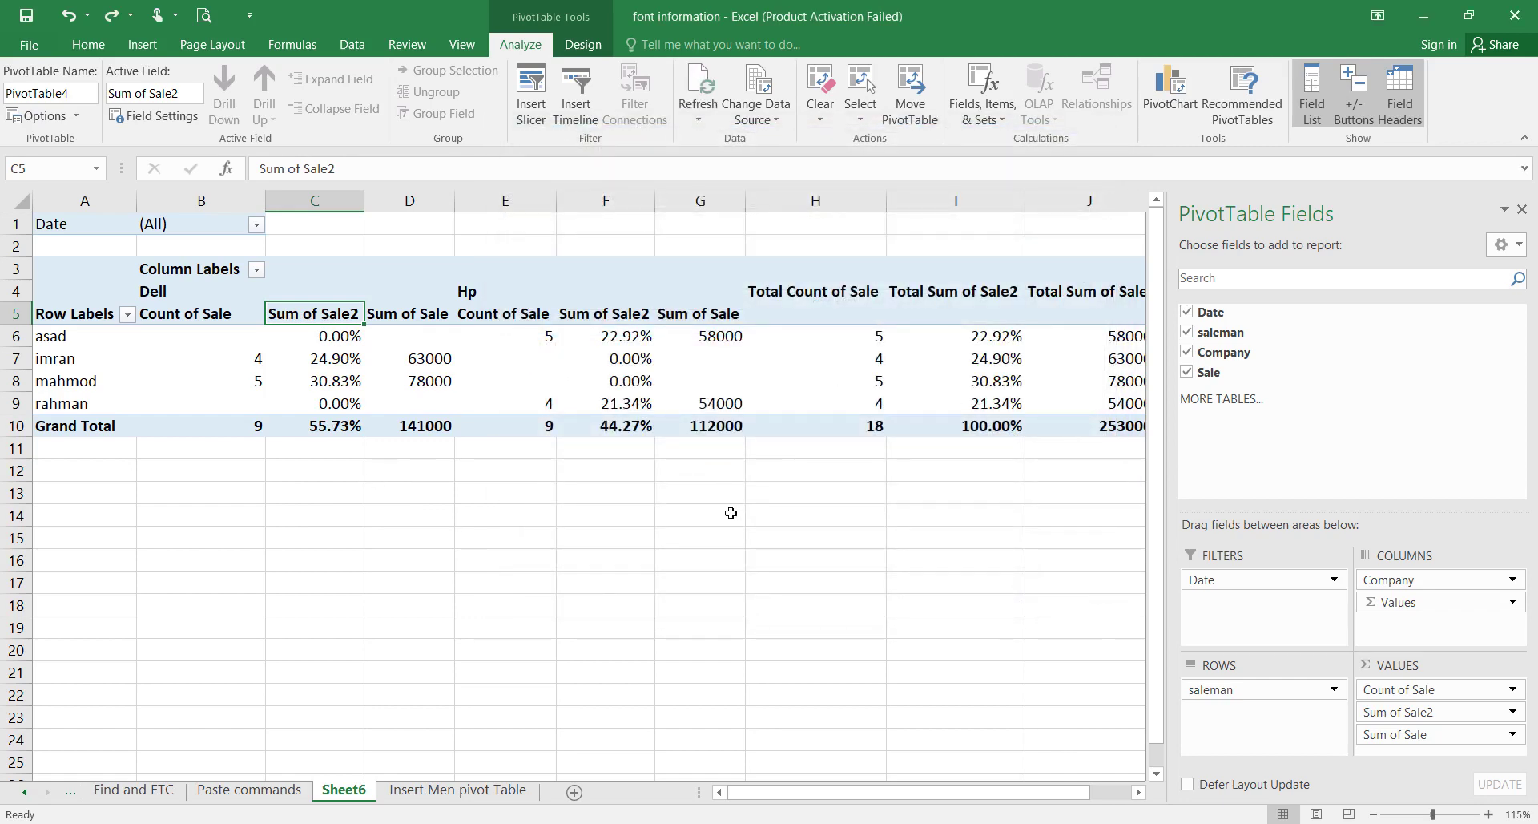
# Remove the Sum of Sale and Sum of Sale2 fields from the PivotTable's values.
pyautogui.click(1384, 734)
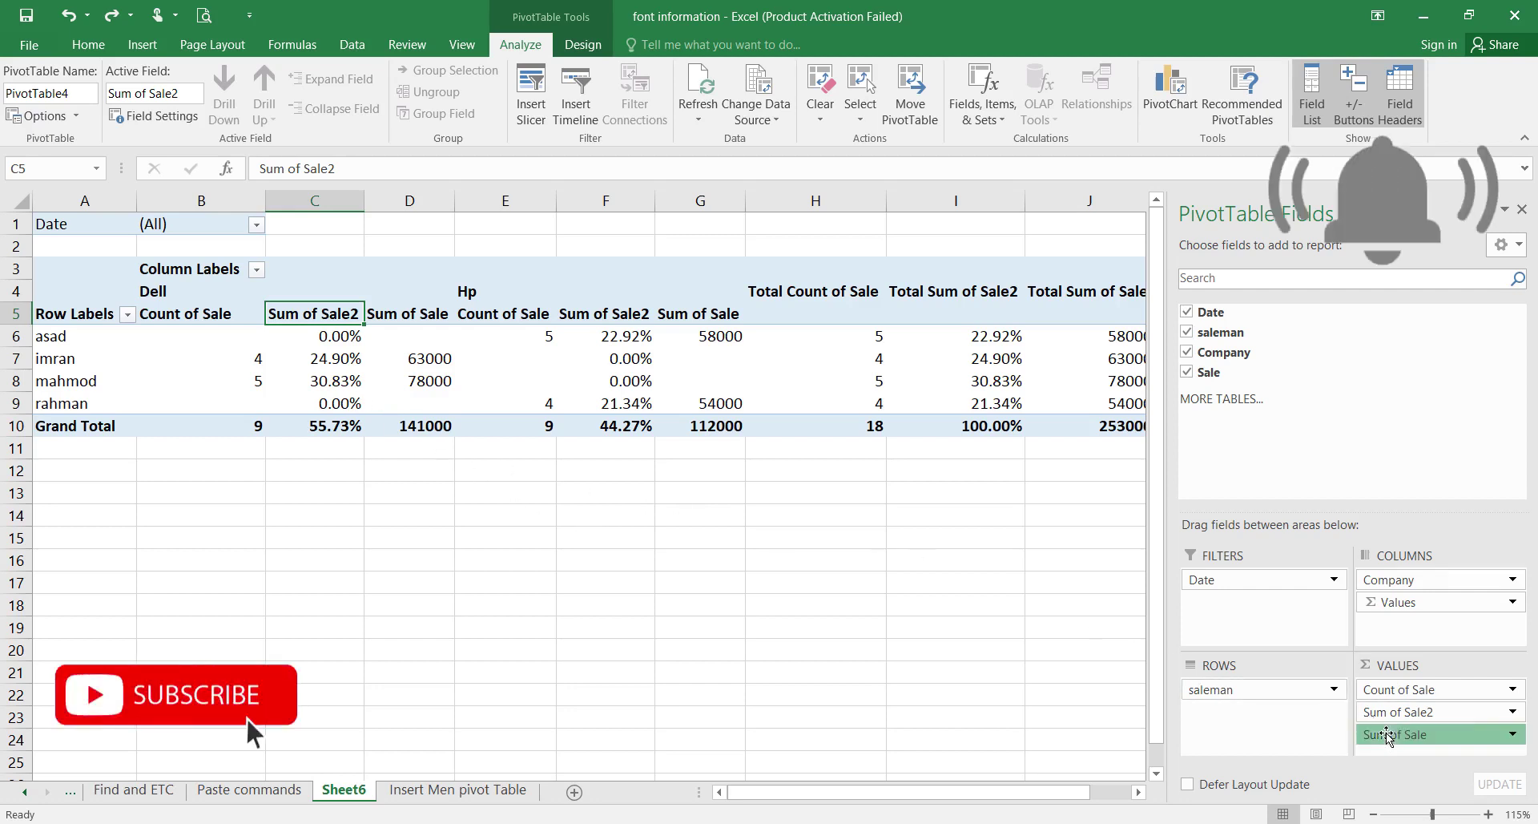
pyautogui.click(1384, 735)
pyautogui.moveTo(1385, 734); pyautogui.dragTo(1403, 731)
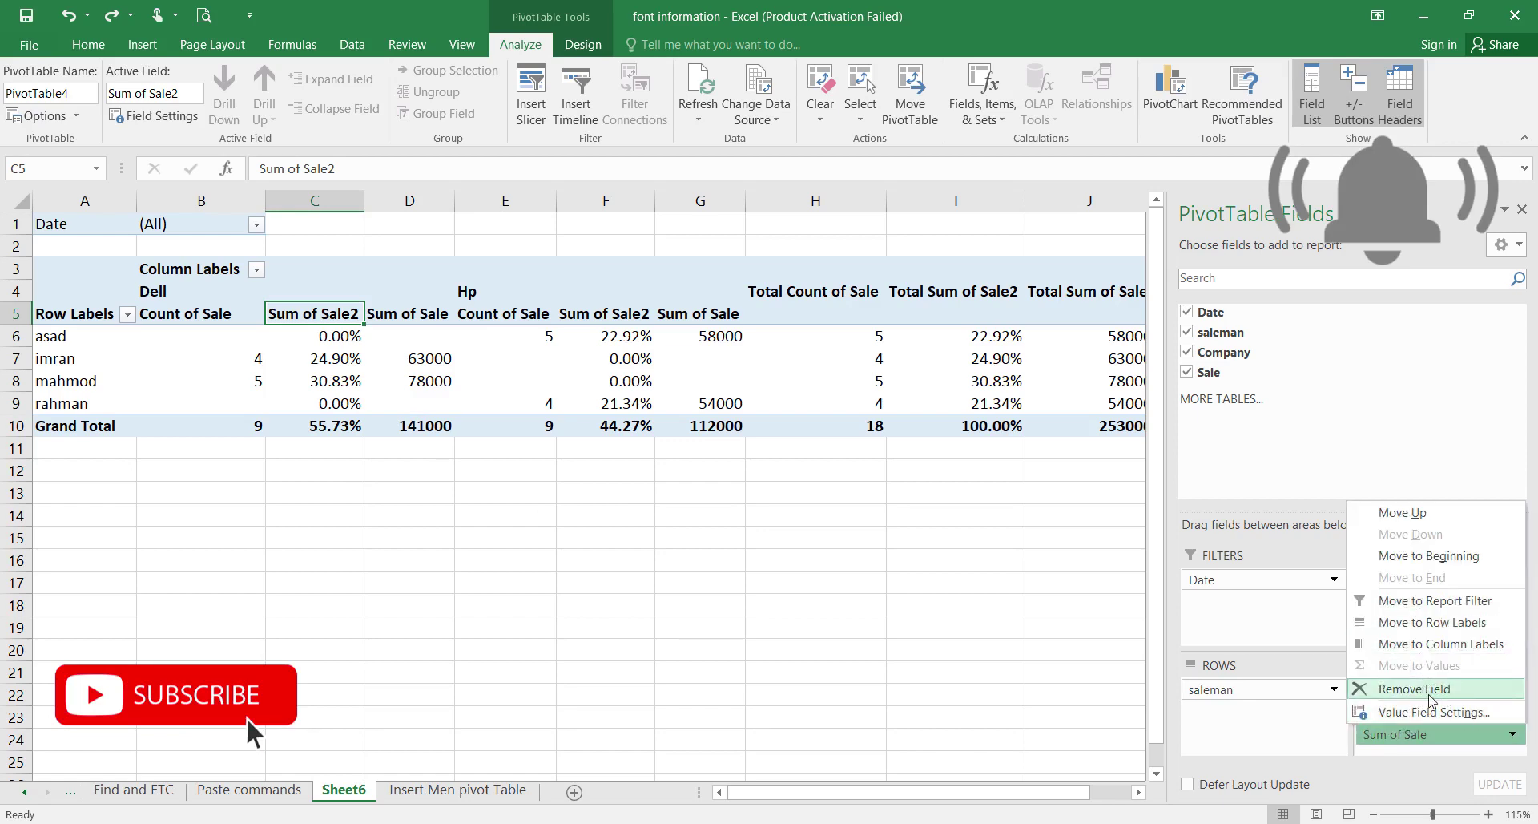
pyautogui.click(1430, 697)
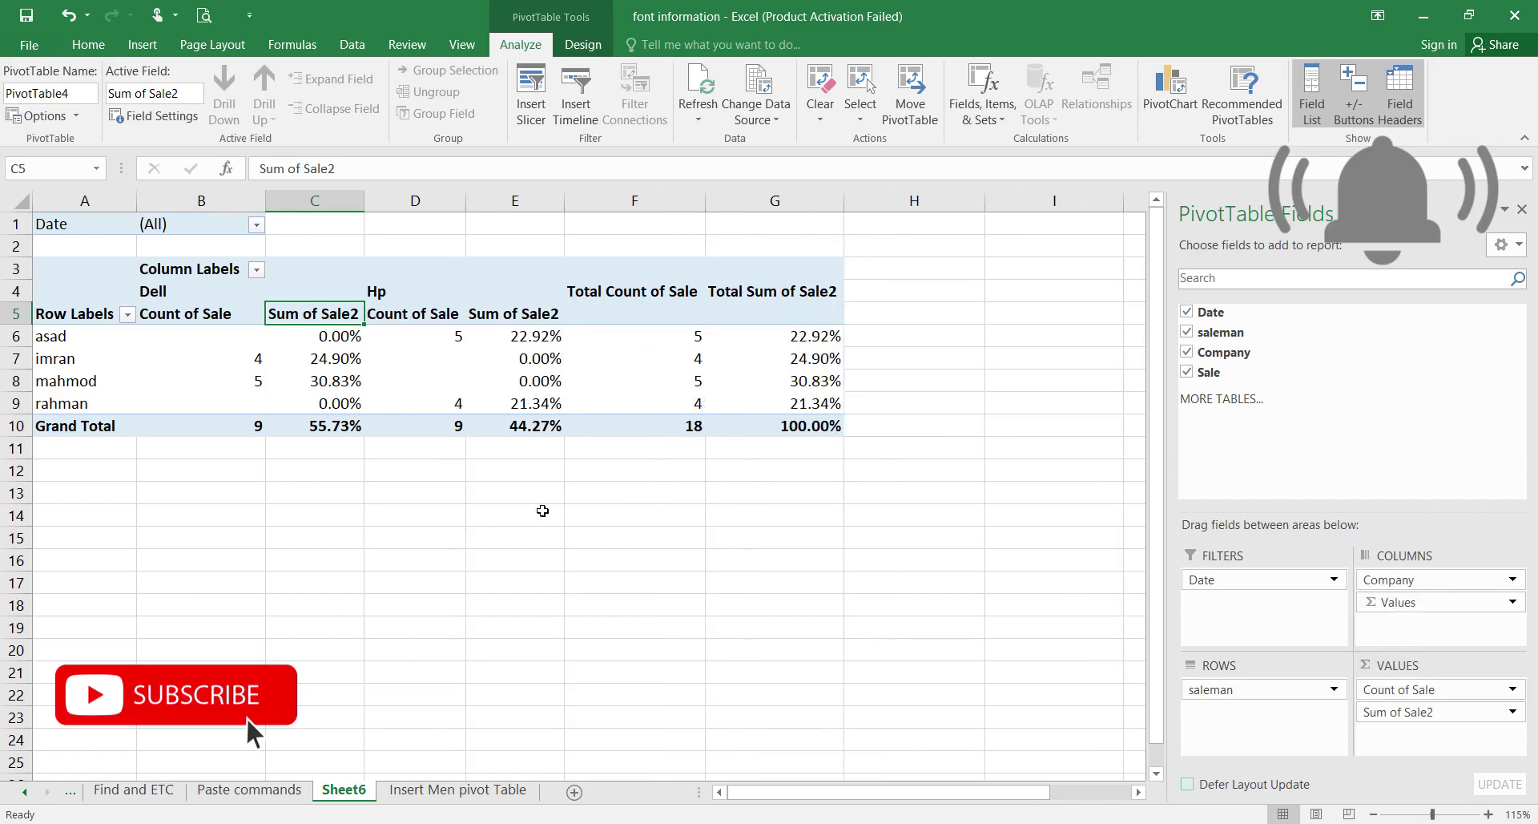
pyautogui.click(1400, 712)
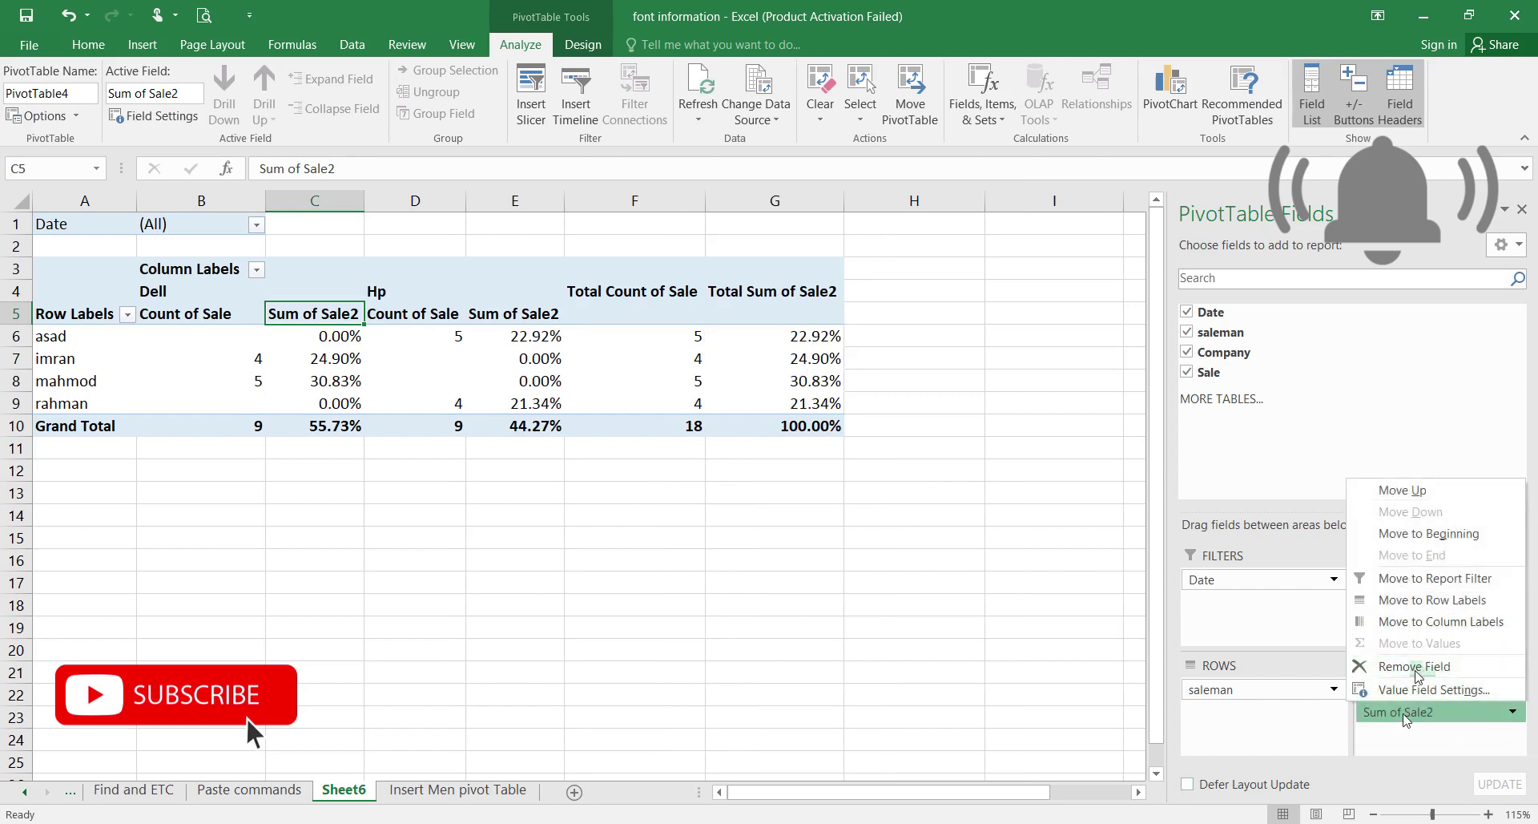
pyautogui.click(1414, 666)
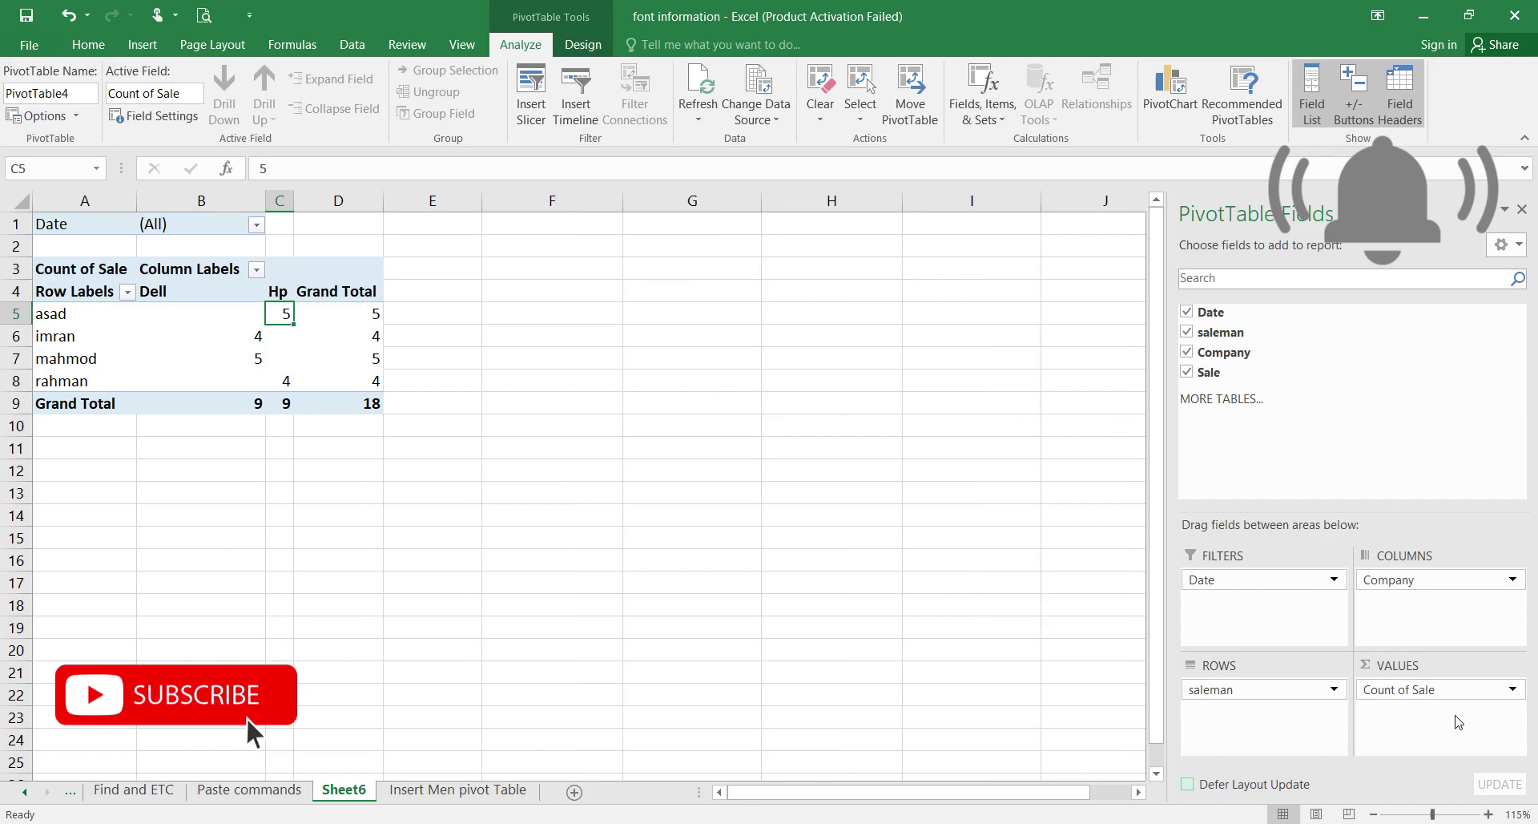
# Remove the Count of Sale field so the PivotTable has no value fields.
pyautogui.click(1436, 691)
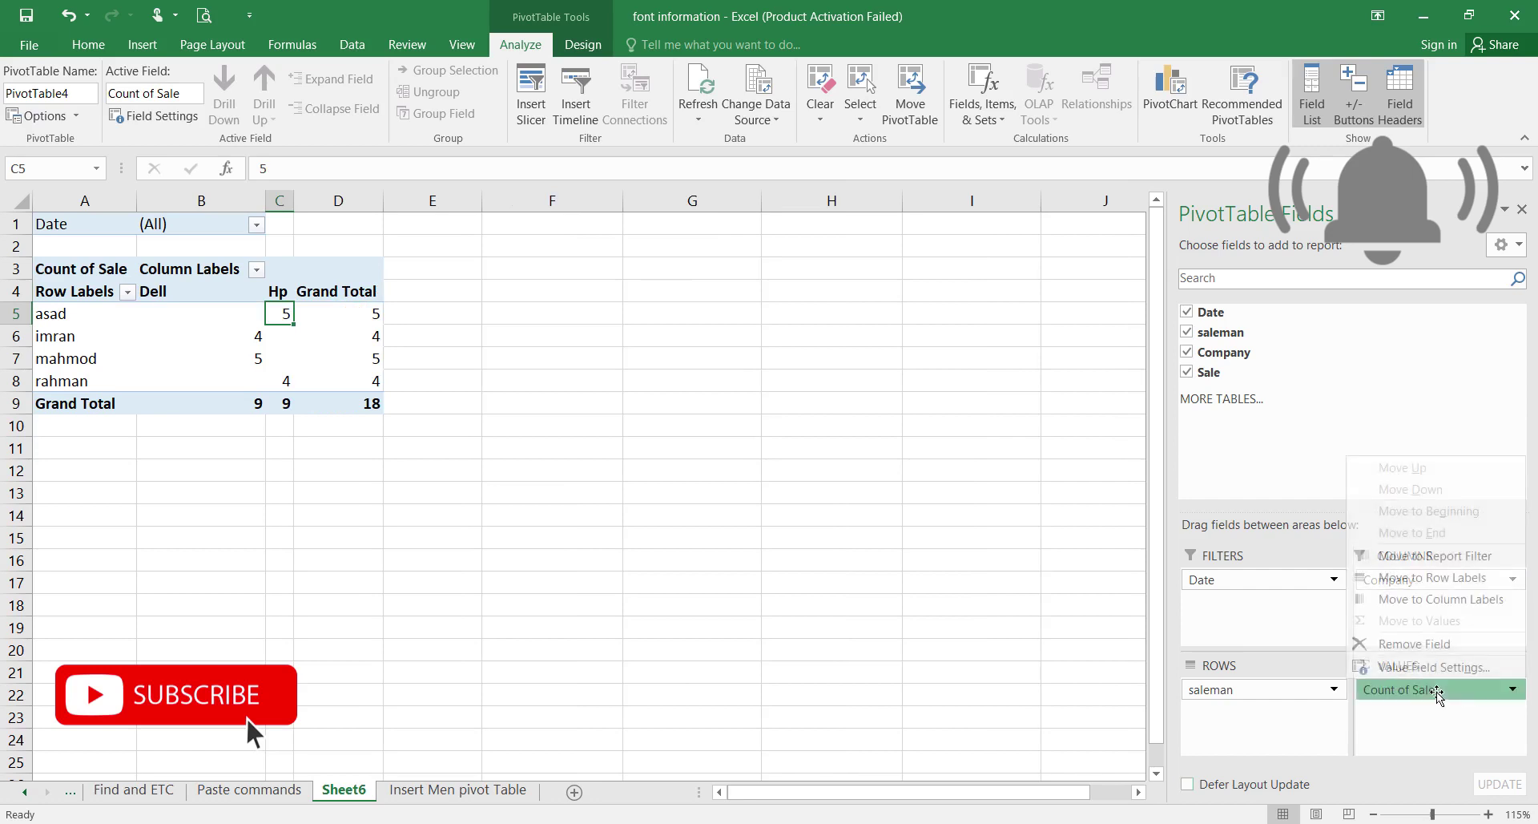
pyautogui.click(1446, 691)
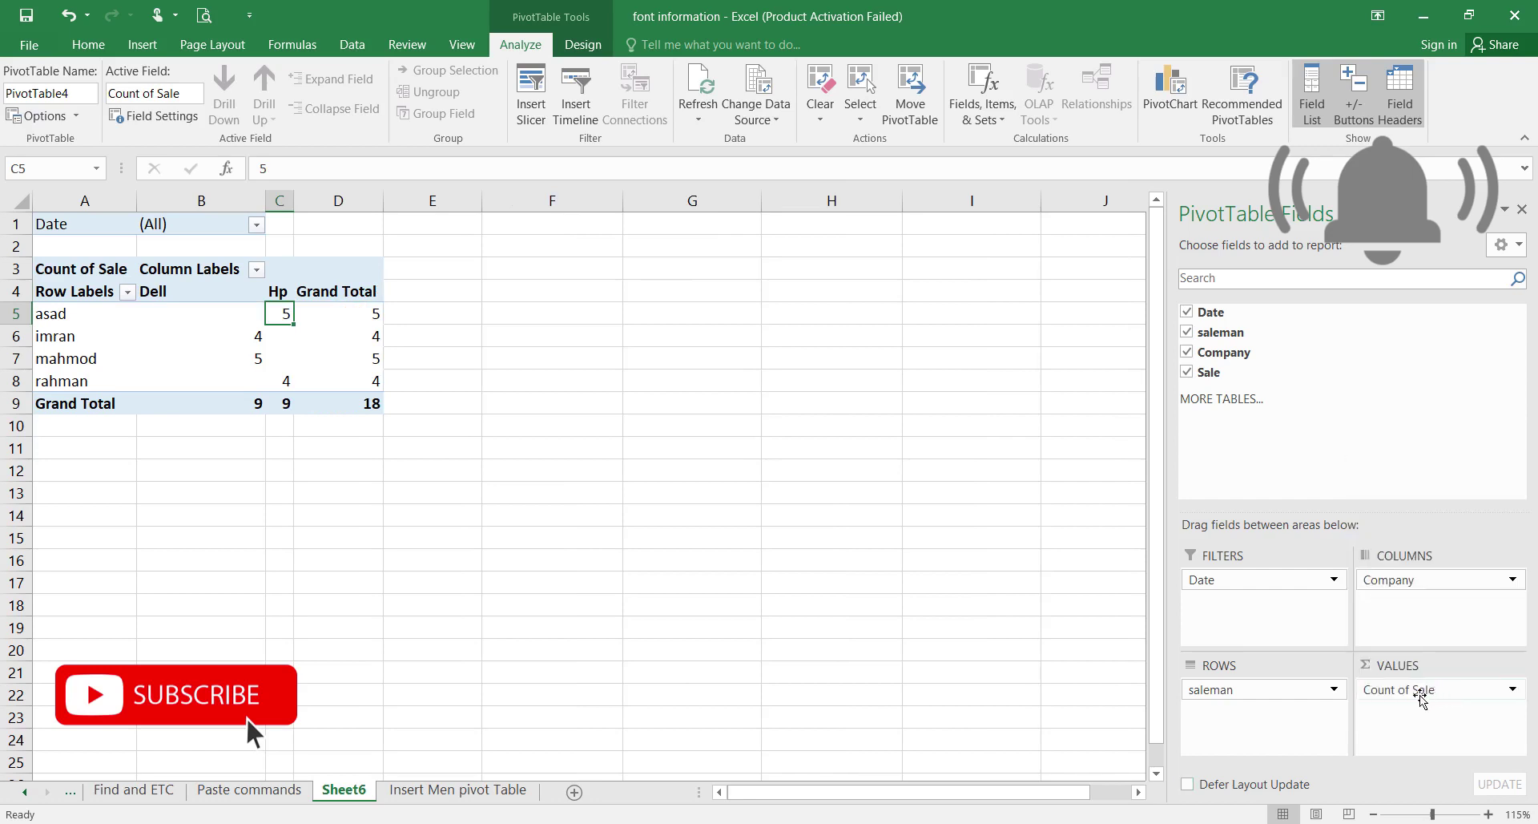
pyautogui.click(1425, 690)
pyautogui.click(1426, 643)
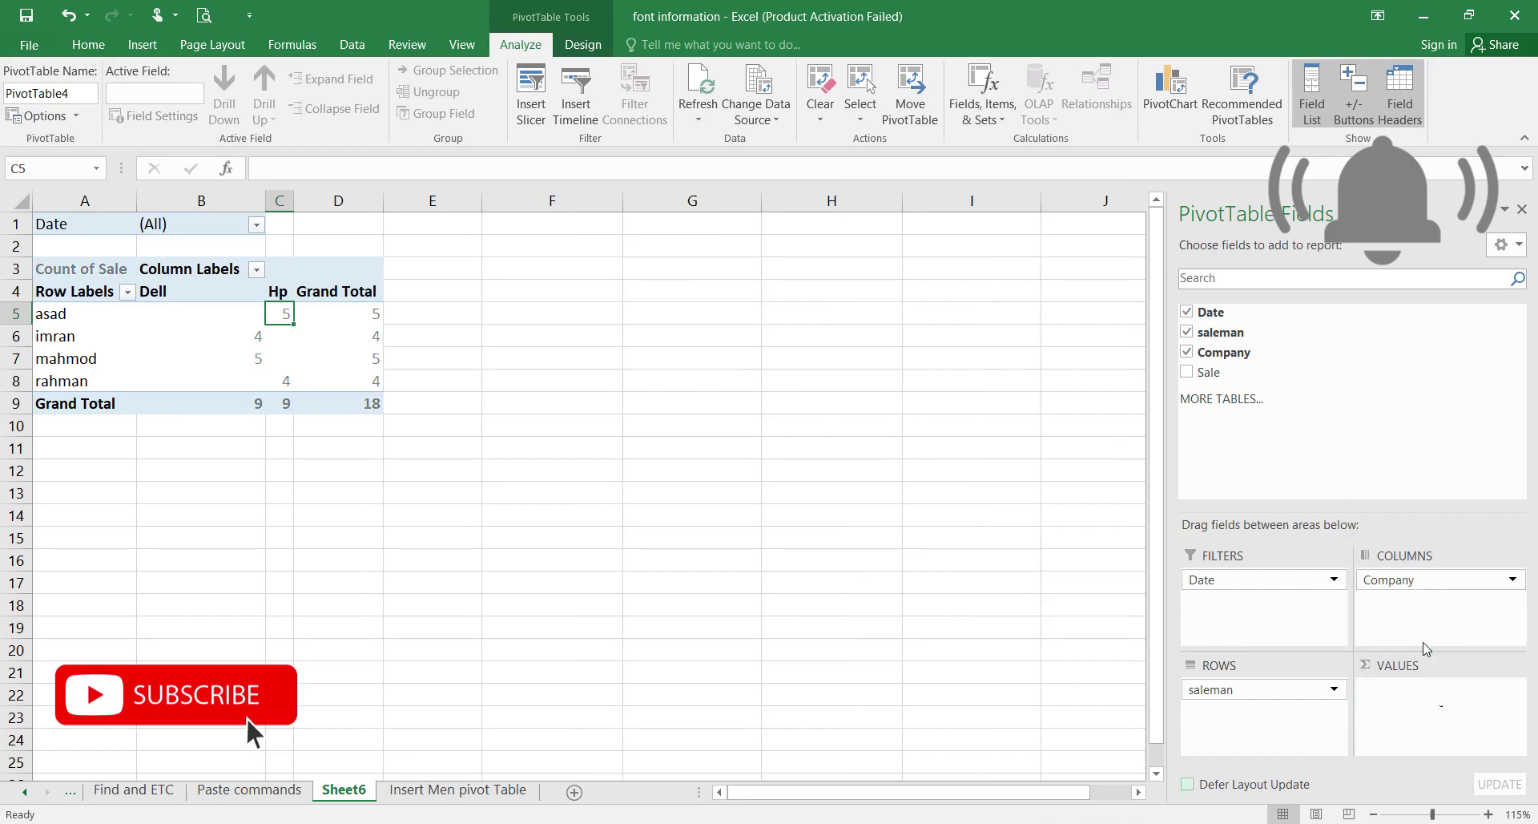
# Add the Sale field back to the PivotTable's values and remove the duplicate Sum of Sale, keeping only Sum of Sale2.
pyautogui.click(1196, 373)
pyautogui.moveTo(1198, 374); pyautogui.dragTo(1414, 708)
pyautogui.moveTo(1199, 376); pyautogui.dragTo(1417, 709)
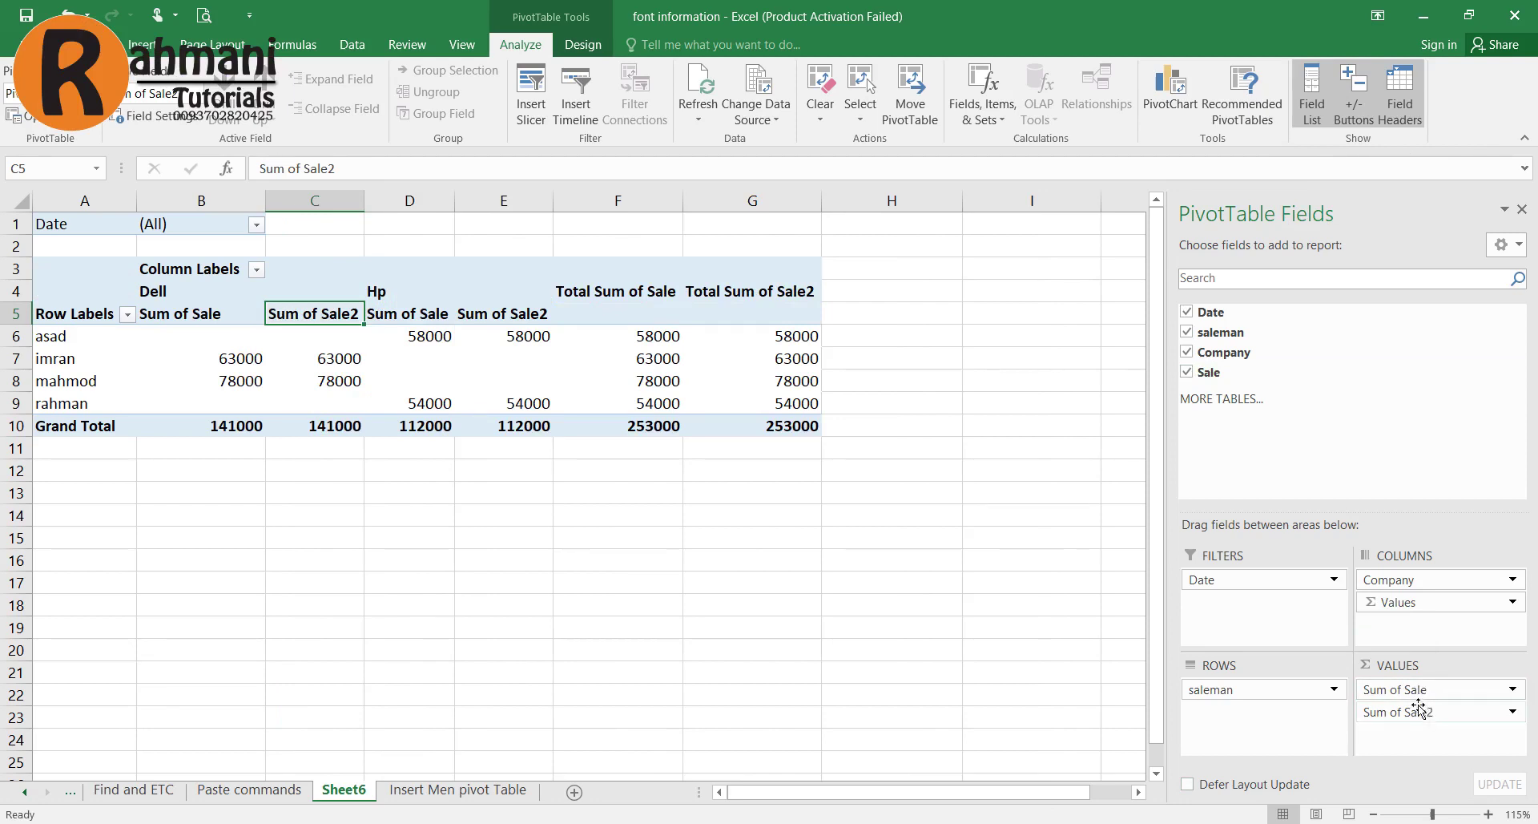
pyautogui.click(1422, 693)
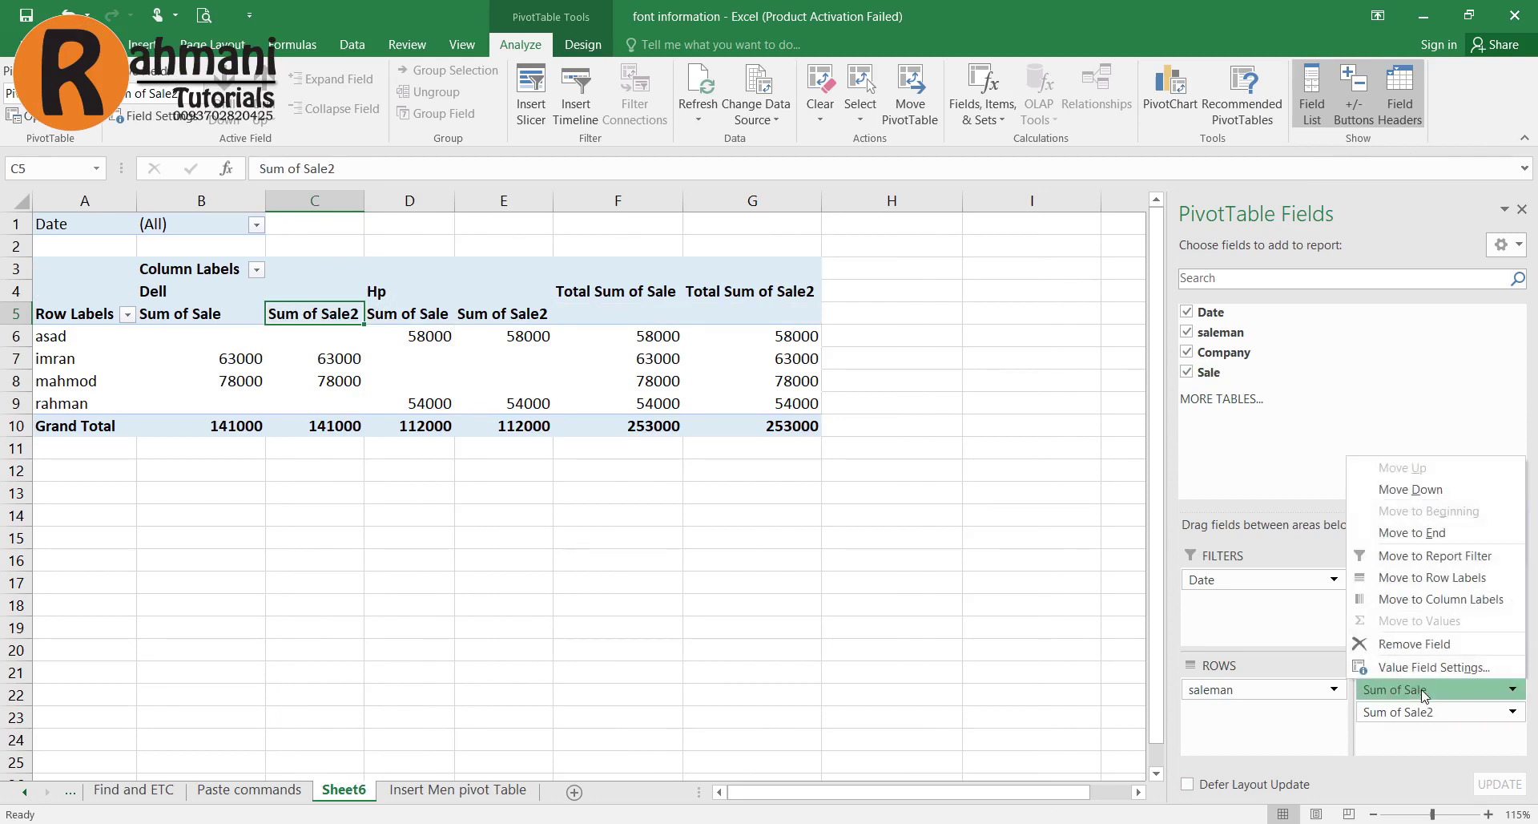
pyautogui.click(1415, 643)
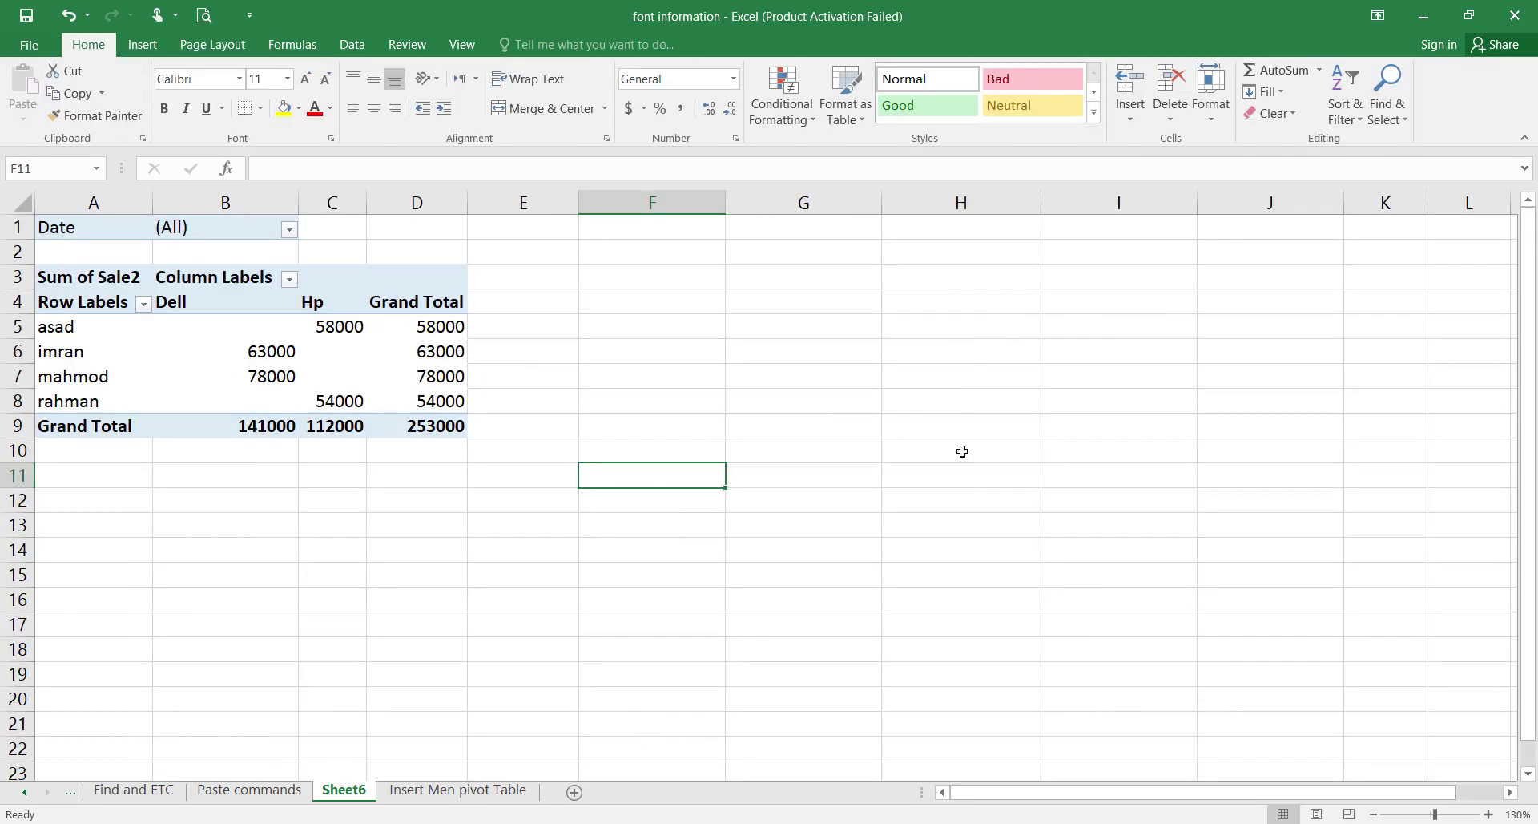
# Hide the PivotTable field list and display it again with a cell of the report selected.
pyautogui.click(899, 448)
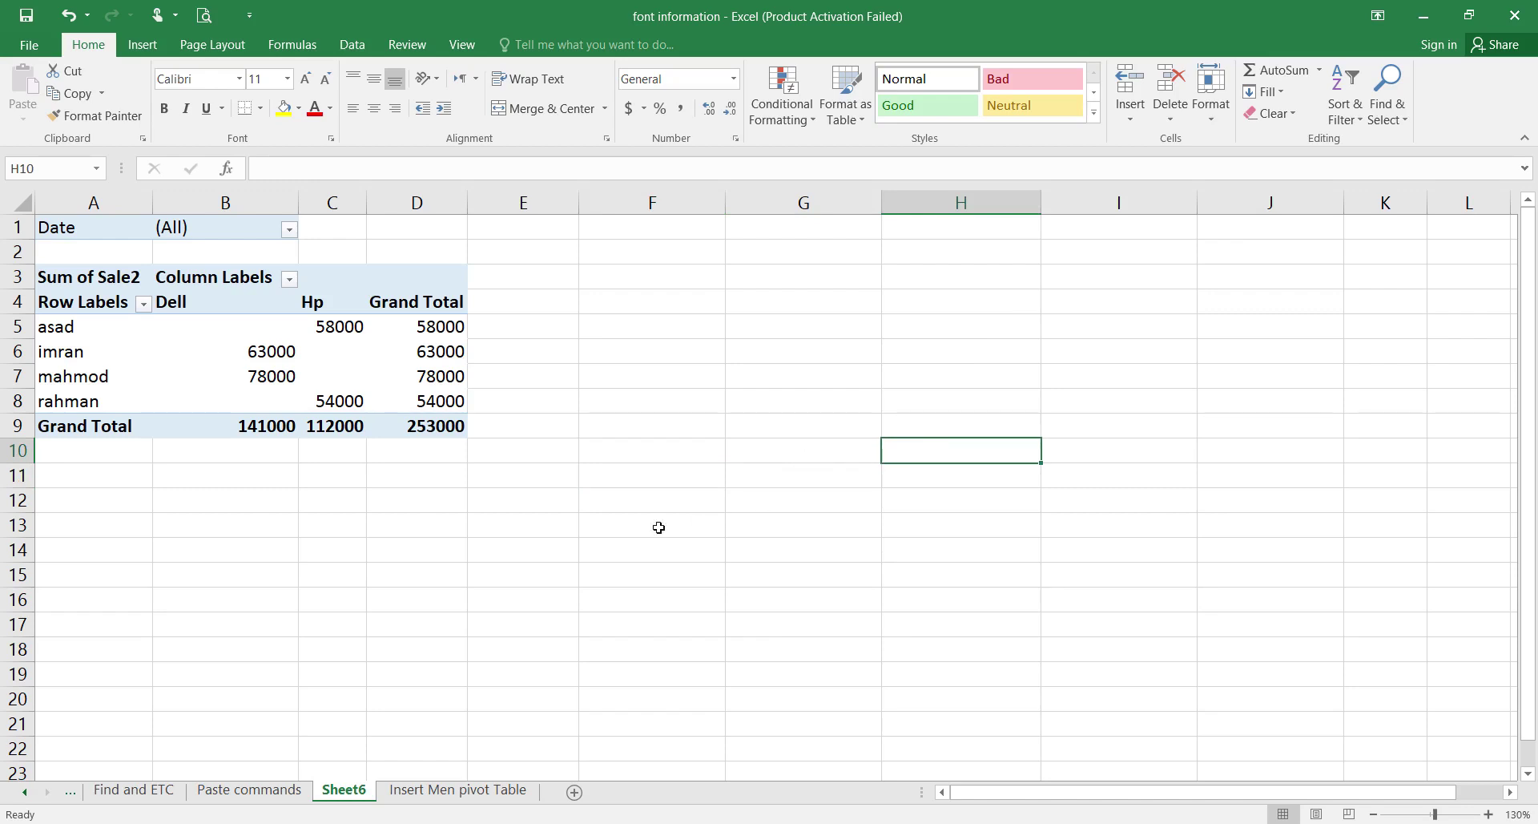
pyautogui.click(245, 309)
pyautogui.click(264, 311)
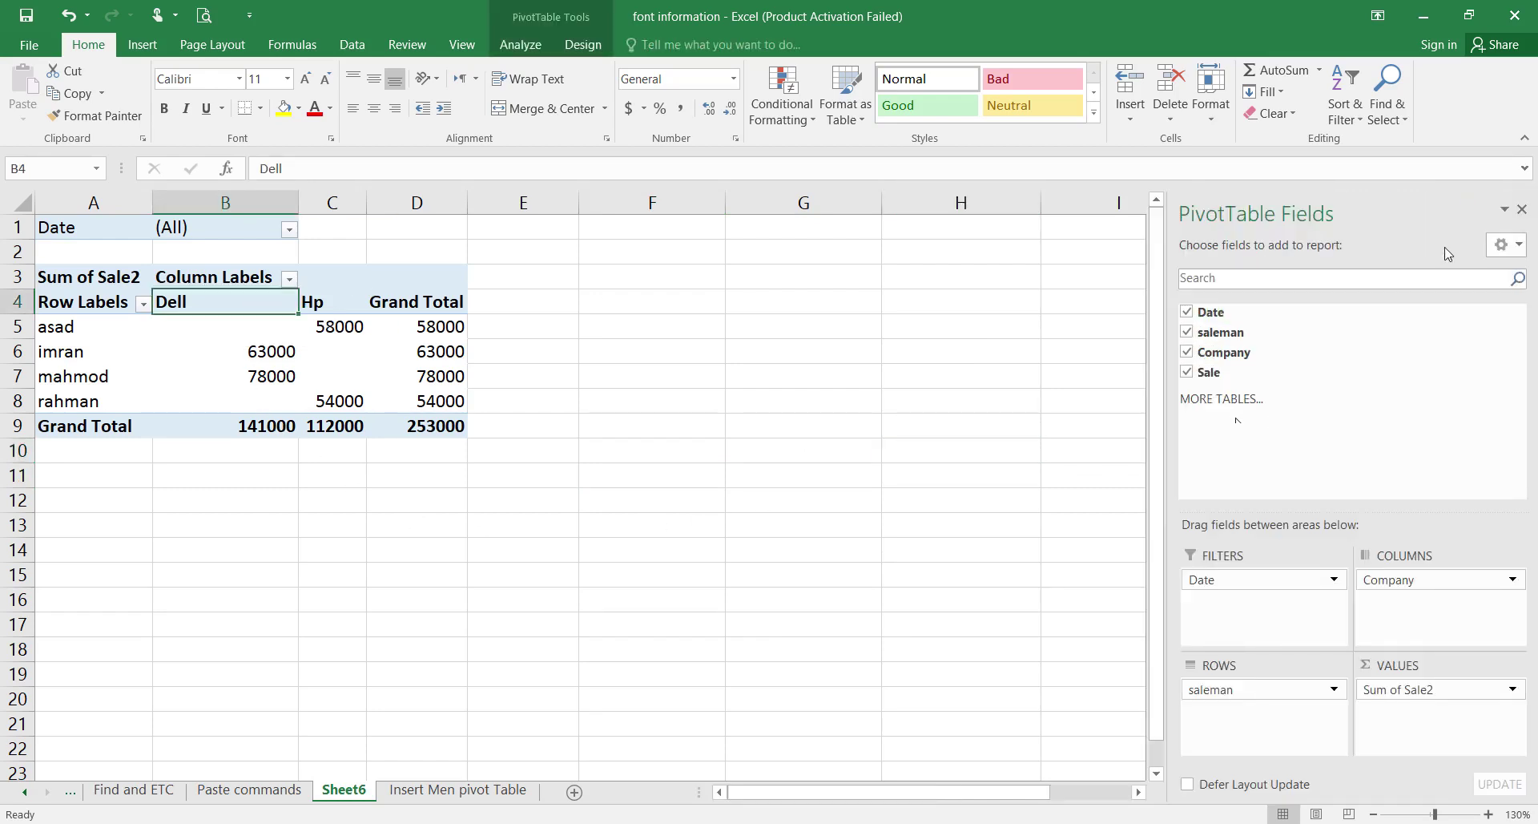
pyautogui.click(1522, 209)
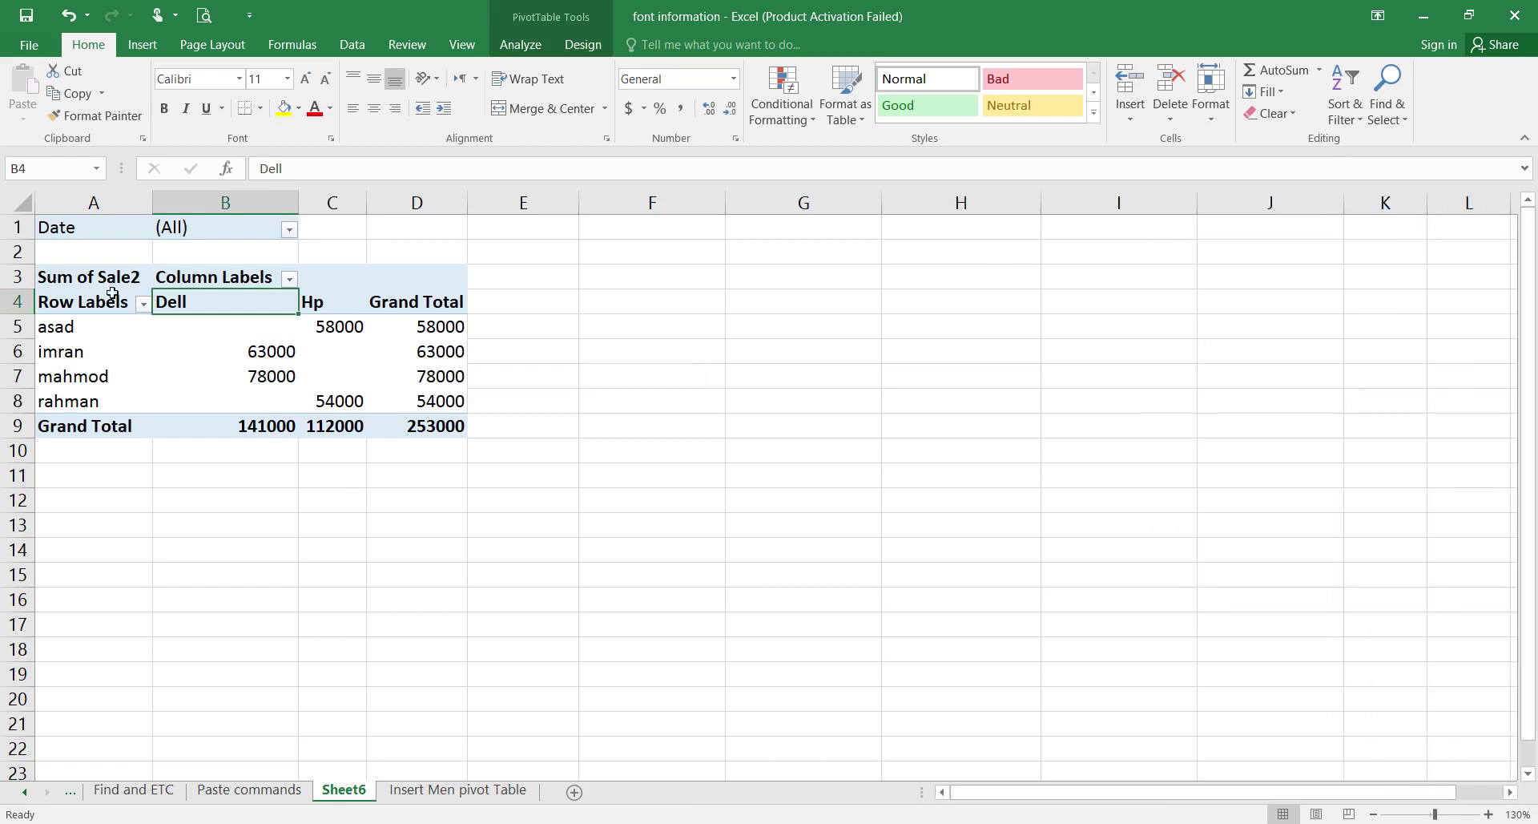
pyautogui.click(243, 375)
pyautogui.click(217, 317)
pyautogui.click(521, 44)
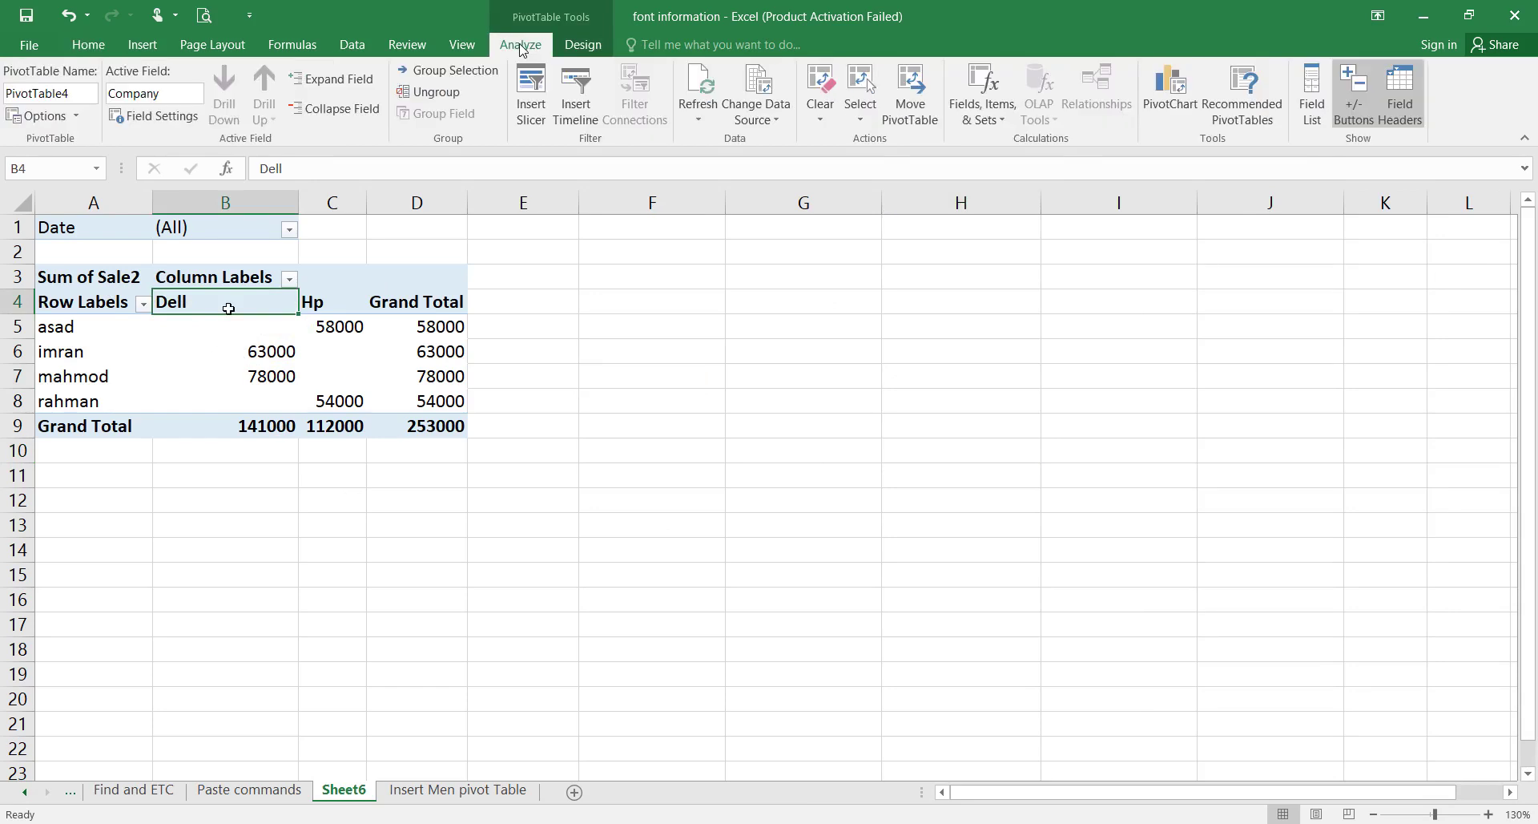
pyautogui.click(1312, 100)
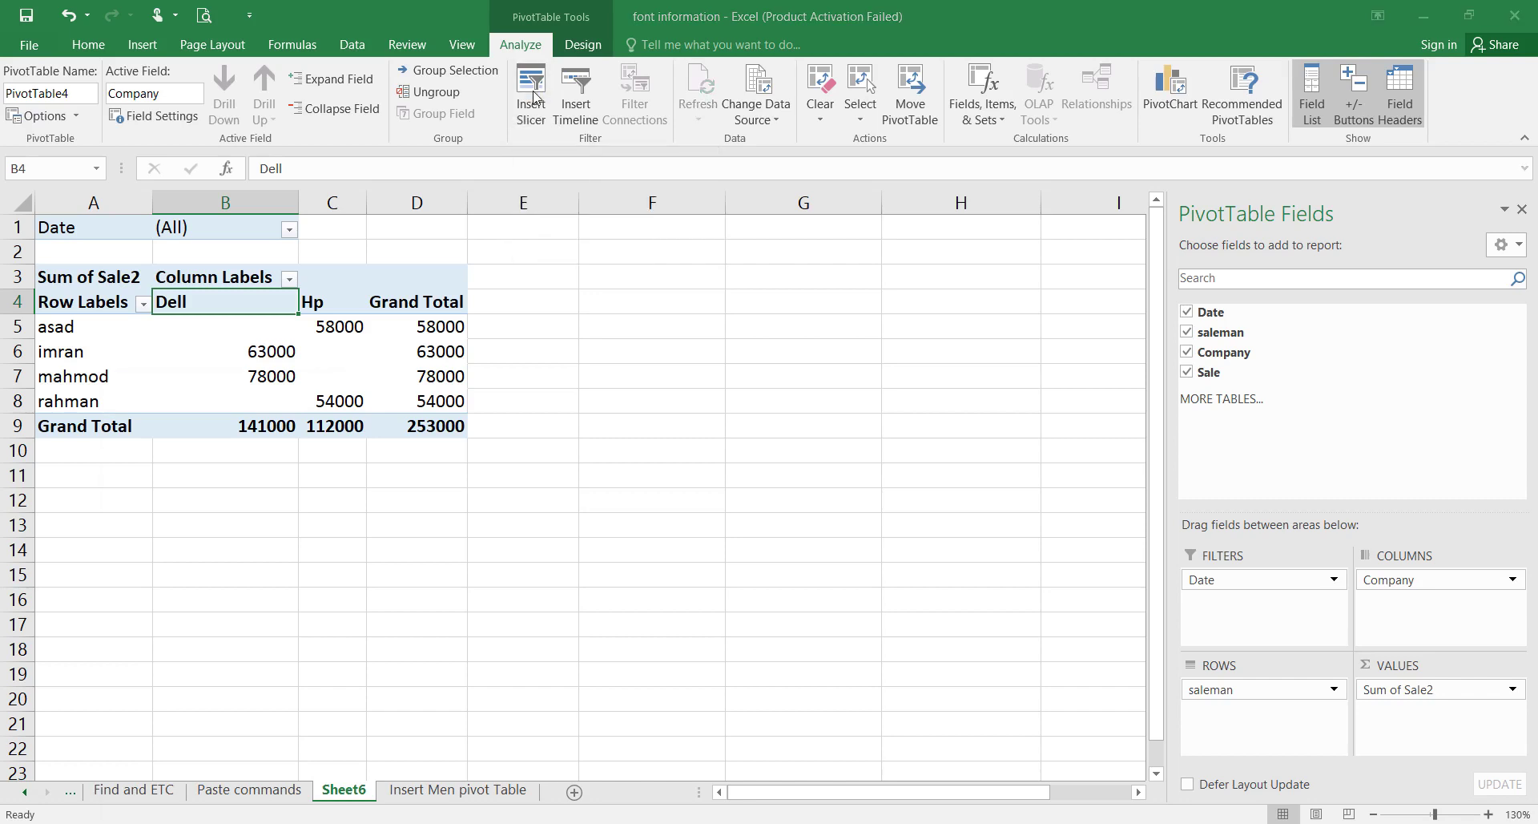
# Insert slicers for the Date and saleman fields of the PivotTable.
pyautogui.click(532, 96)
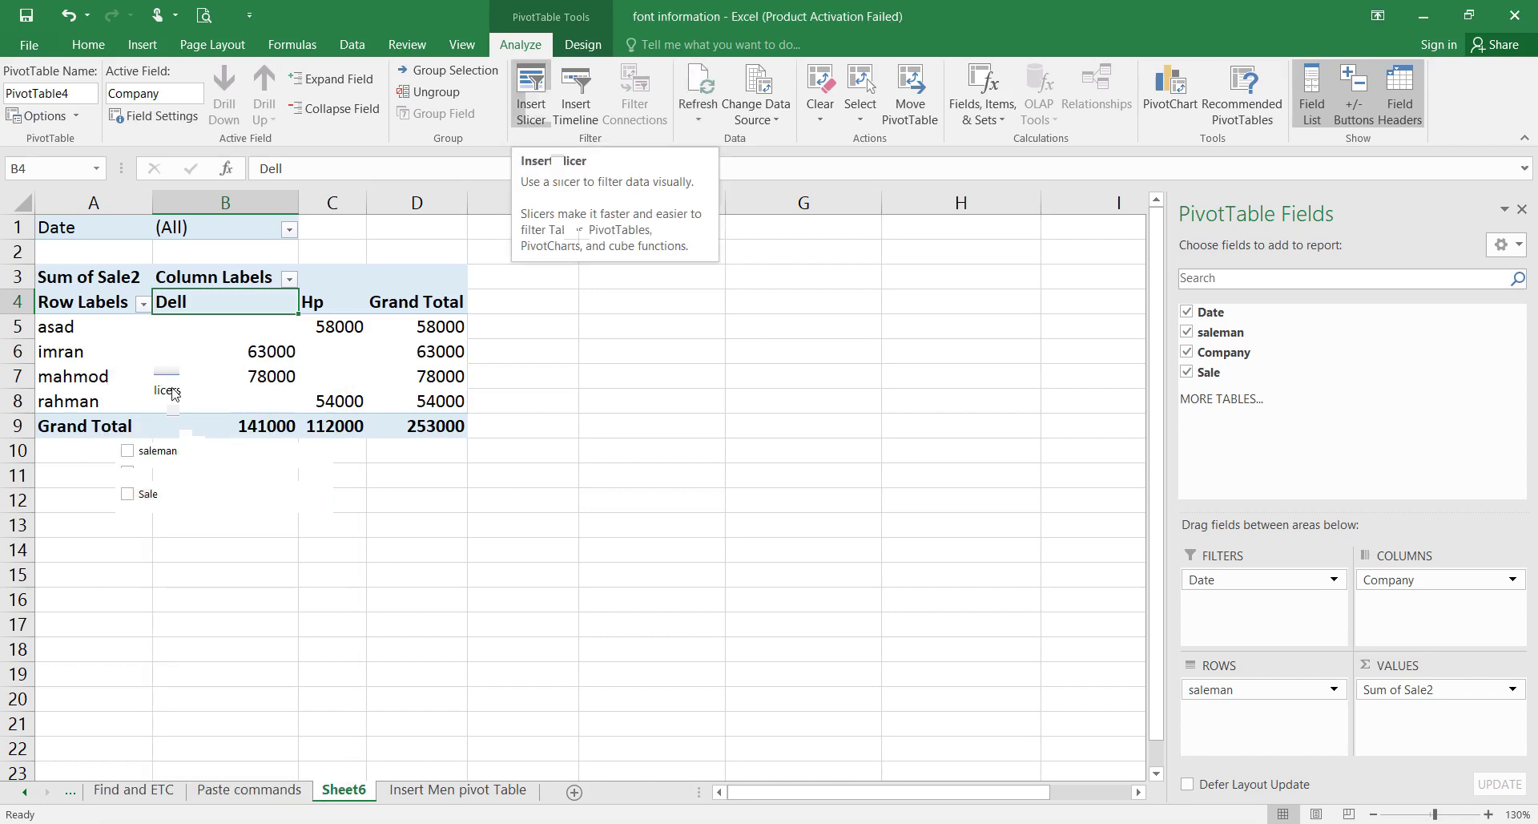
pyautogui.moveTo(603, 212); pyautogui.dragTo(636, 208)
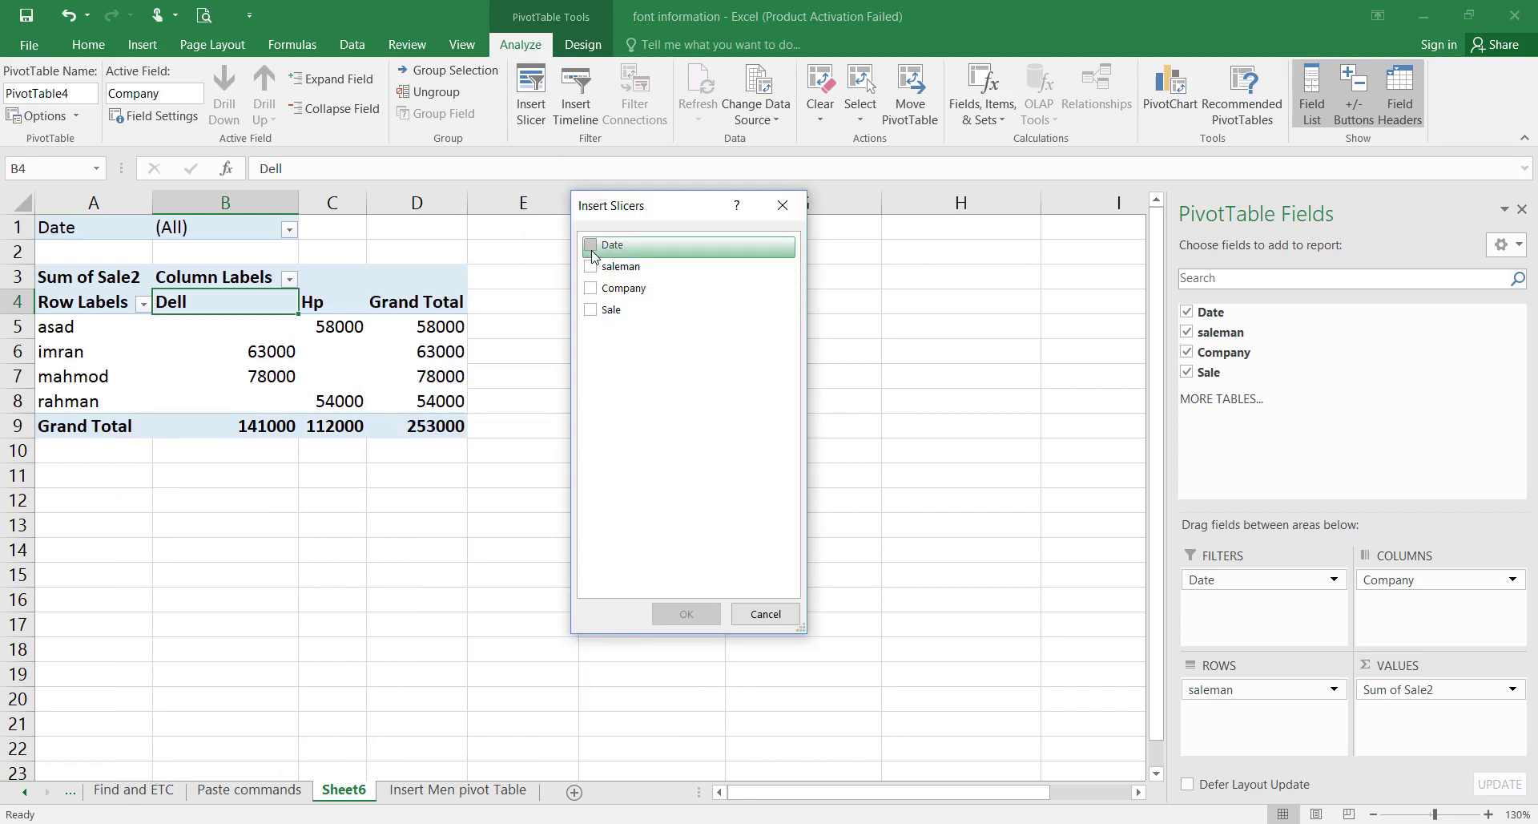
pyautogui.click(592, 247)
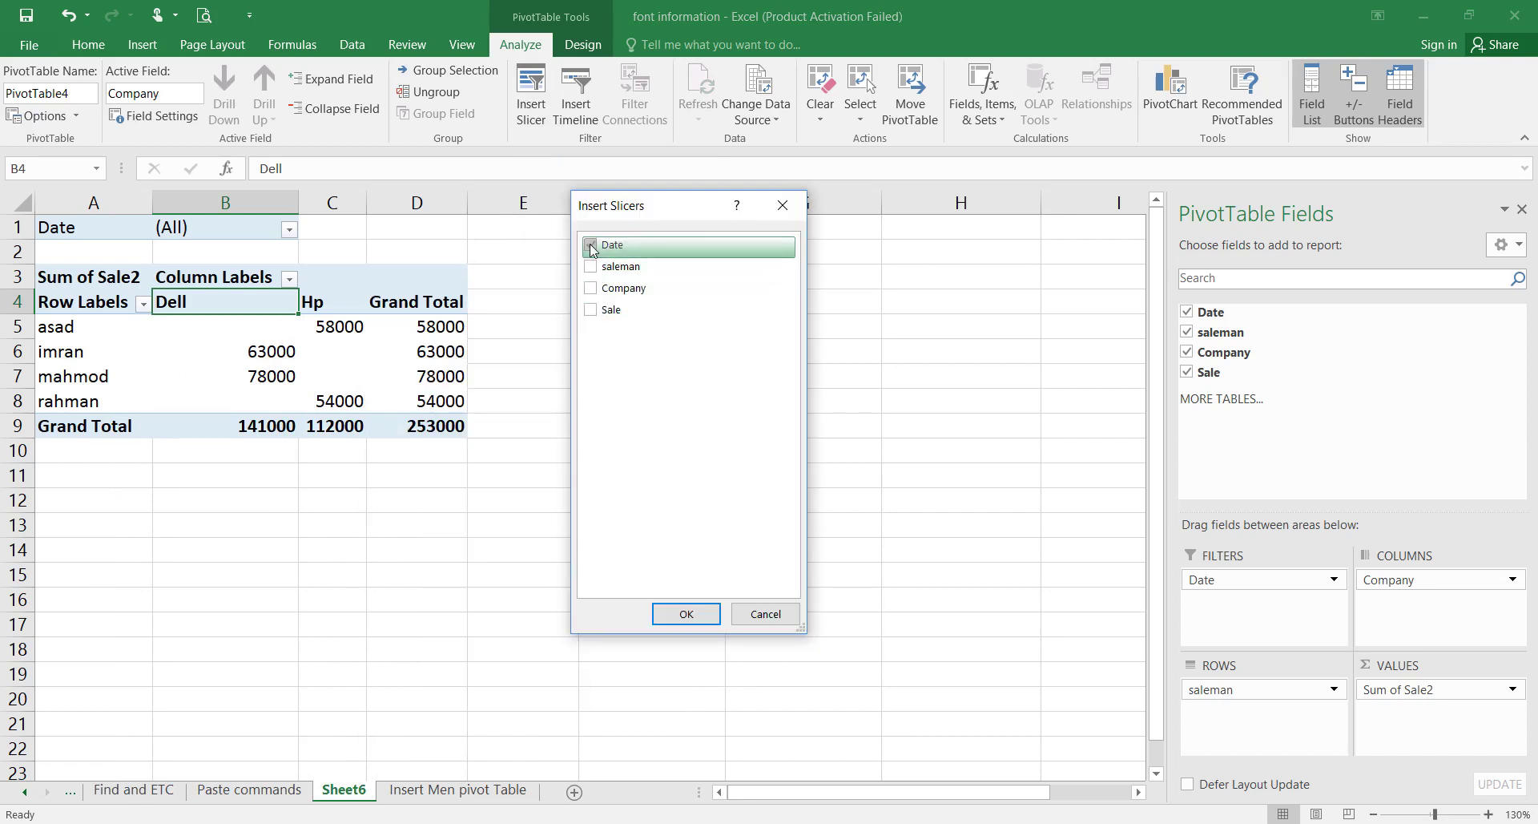
pyautogui.click(597, 273)
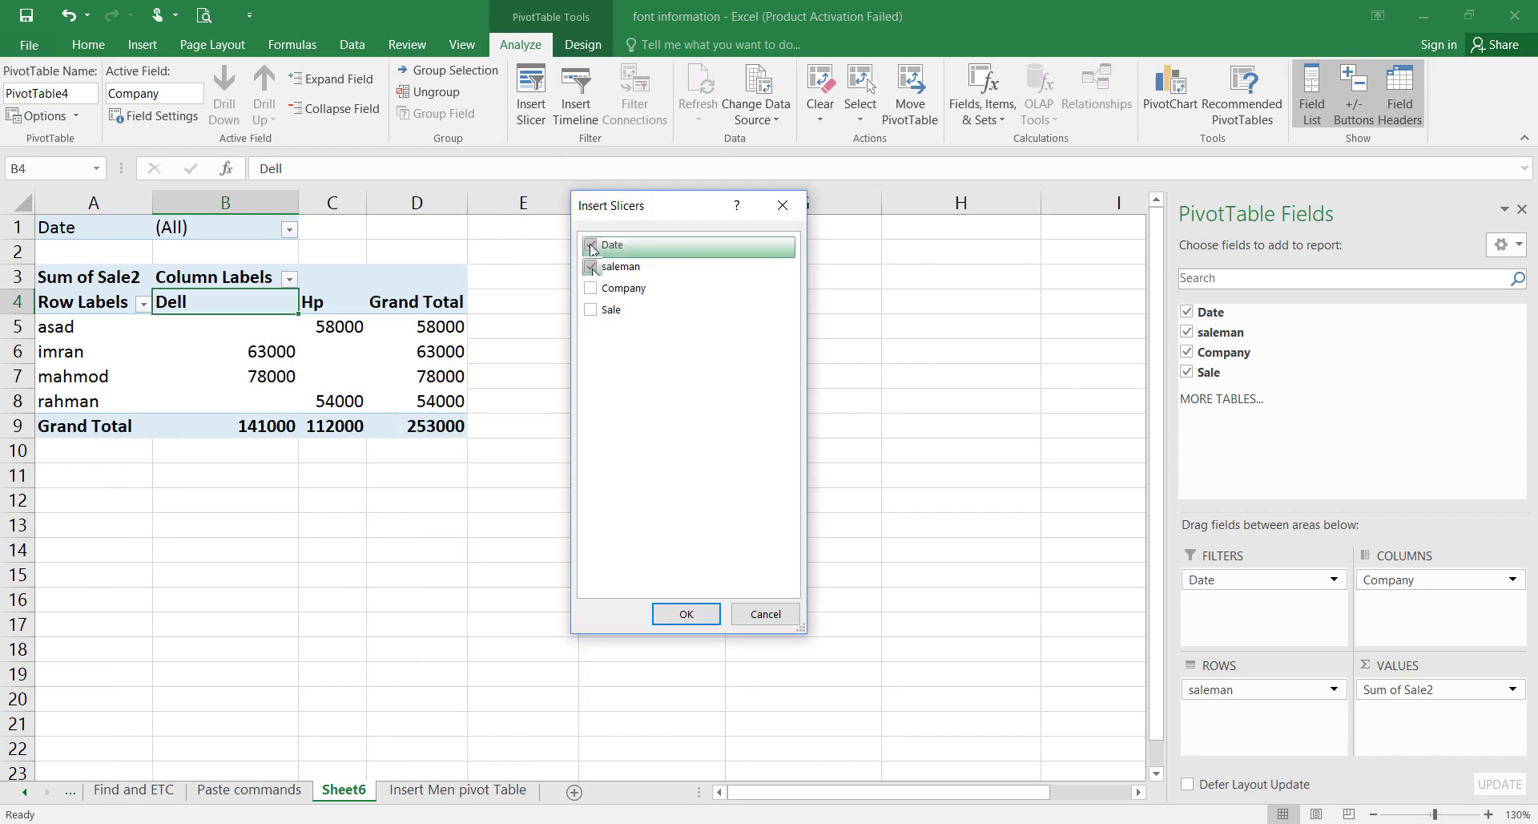
pyautogui.click(686, 613)
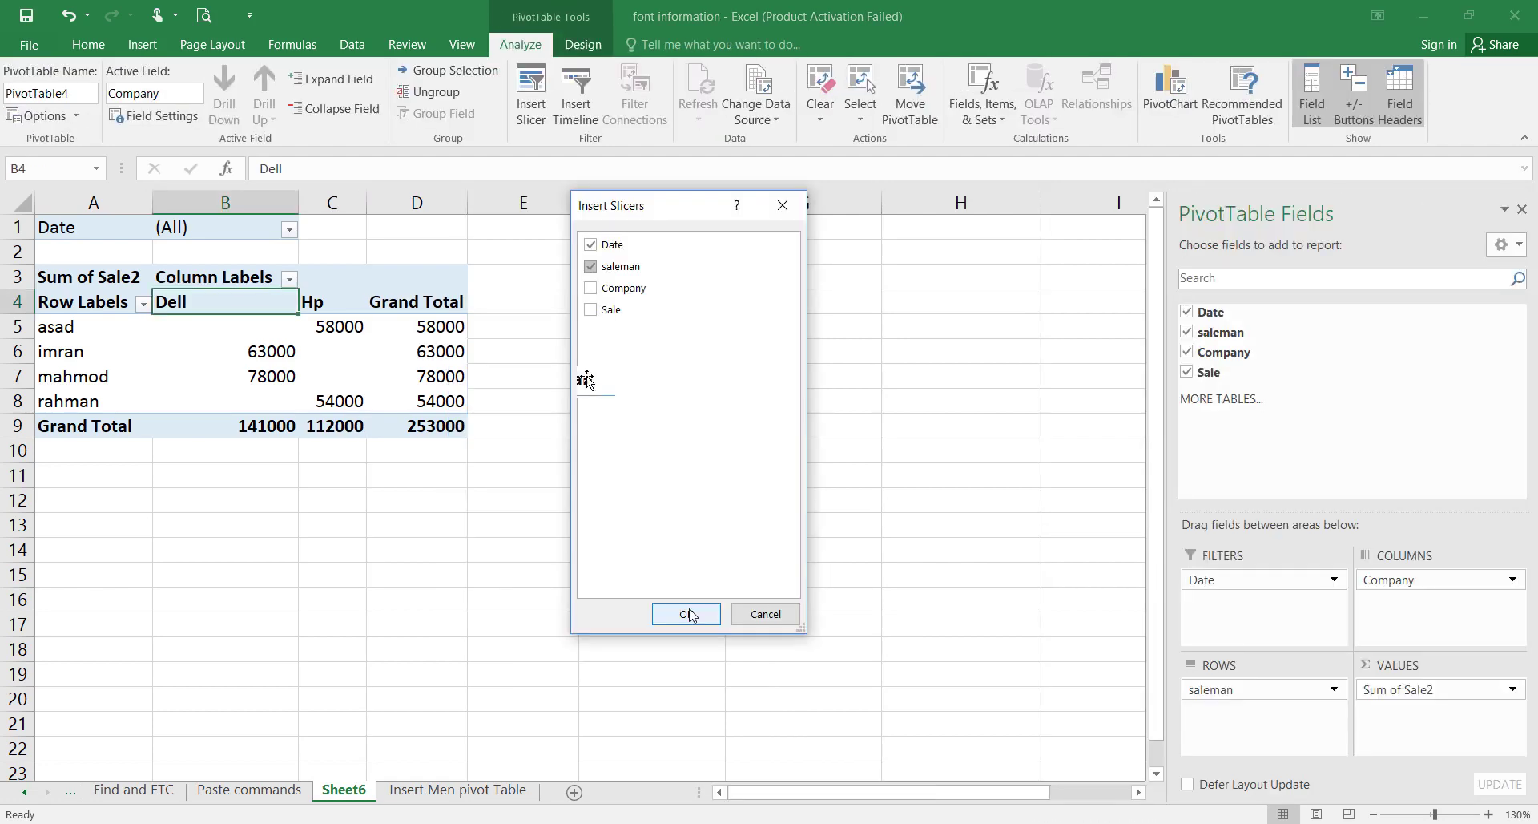
pyautogui.click(686, 613)
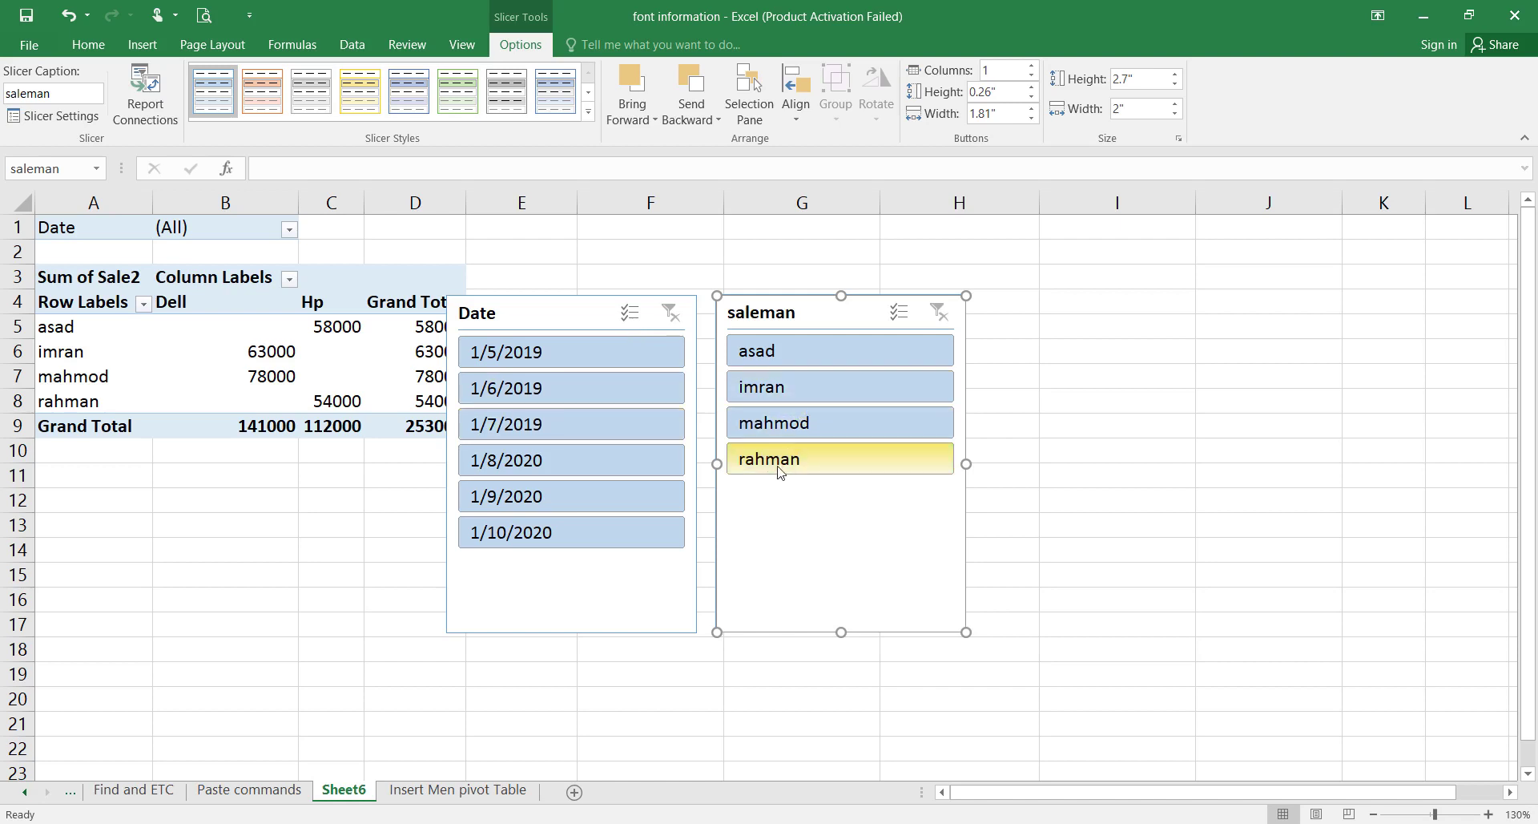
# Filter the report by each salesman in turn with the saleman slicer, ending on the last one listed.
pyautogui.click(773, 362)
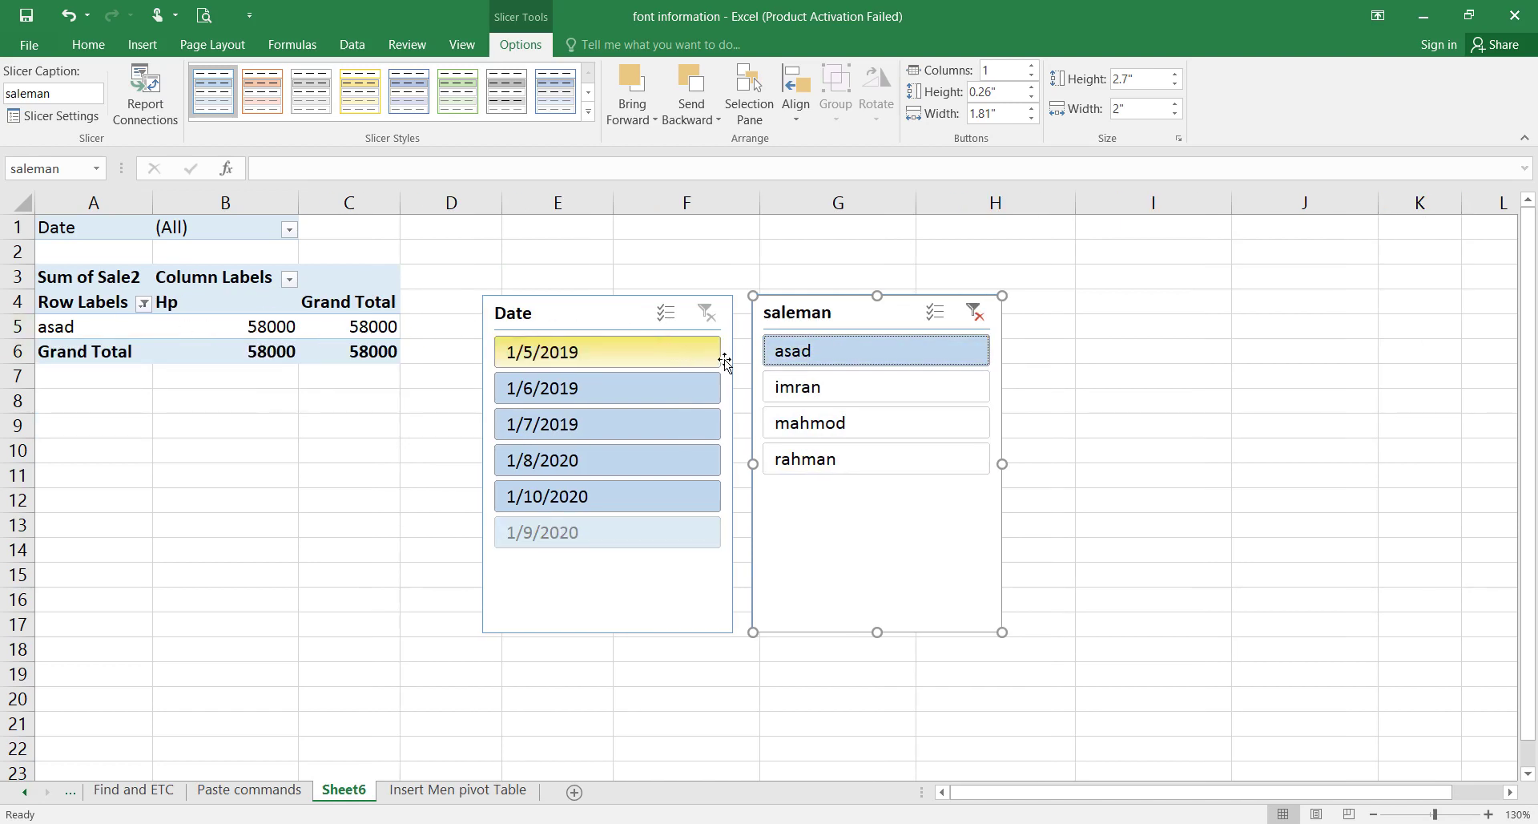
pyautogui.click(799, 389)
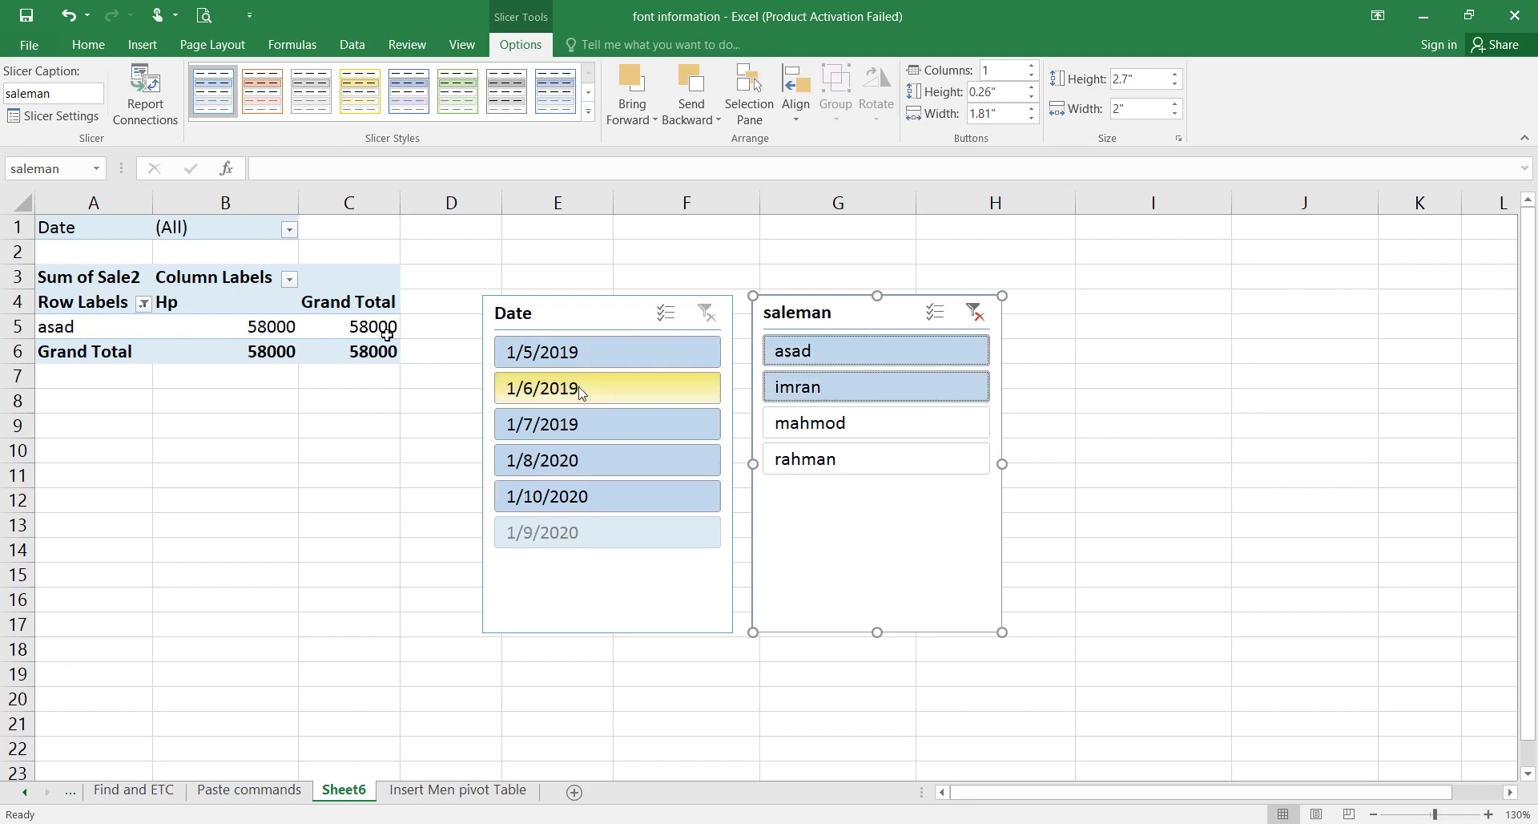
pyautogui.click(808, 425)
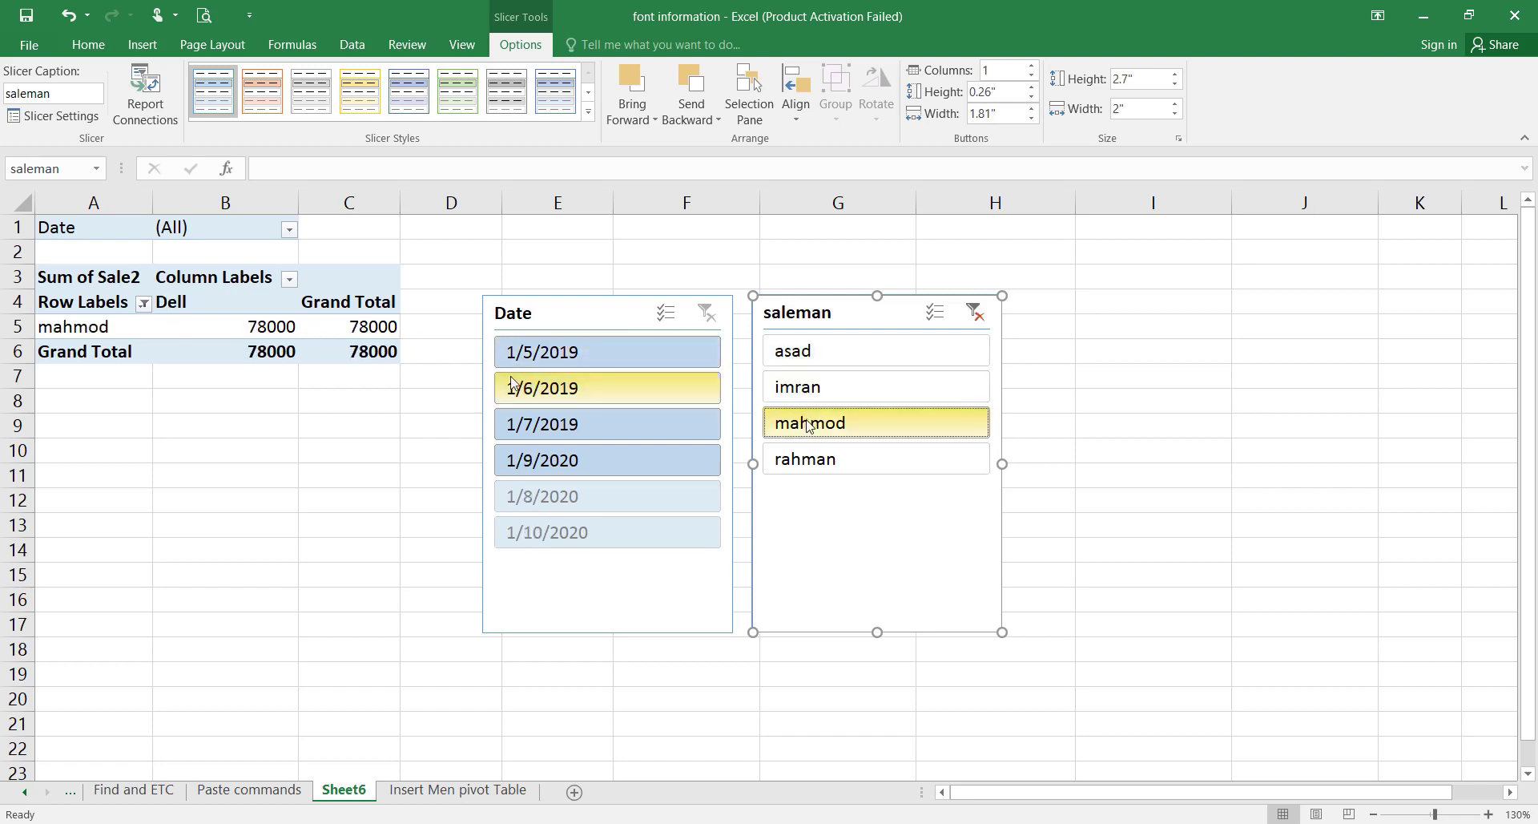
pyautogui.click(807, 459)
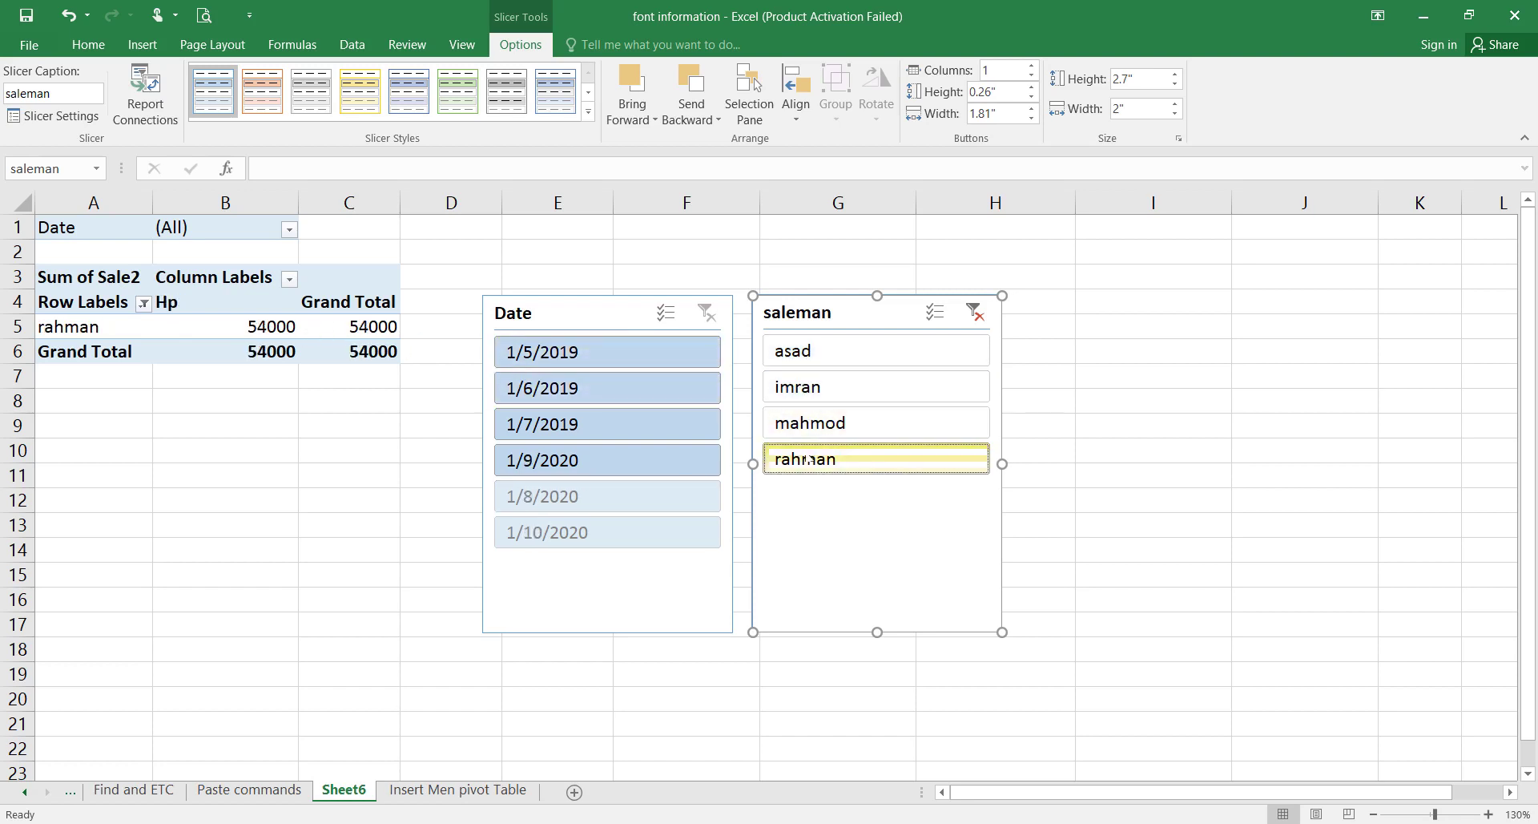
pyautogui.click(809, 425)
pyautogui.click(808, 458)
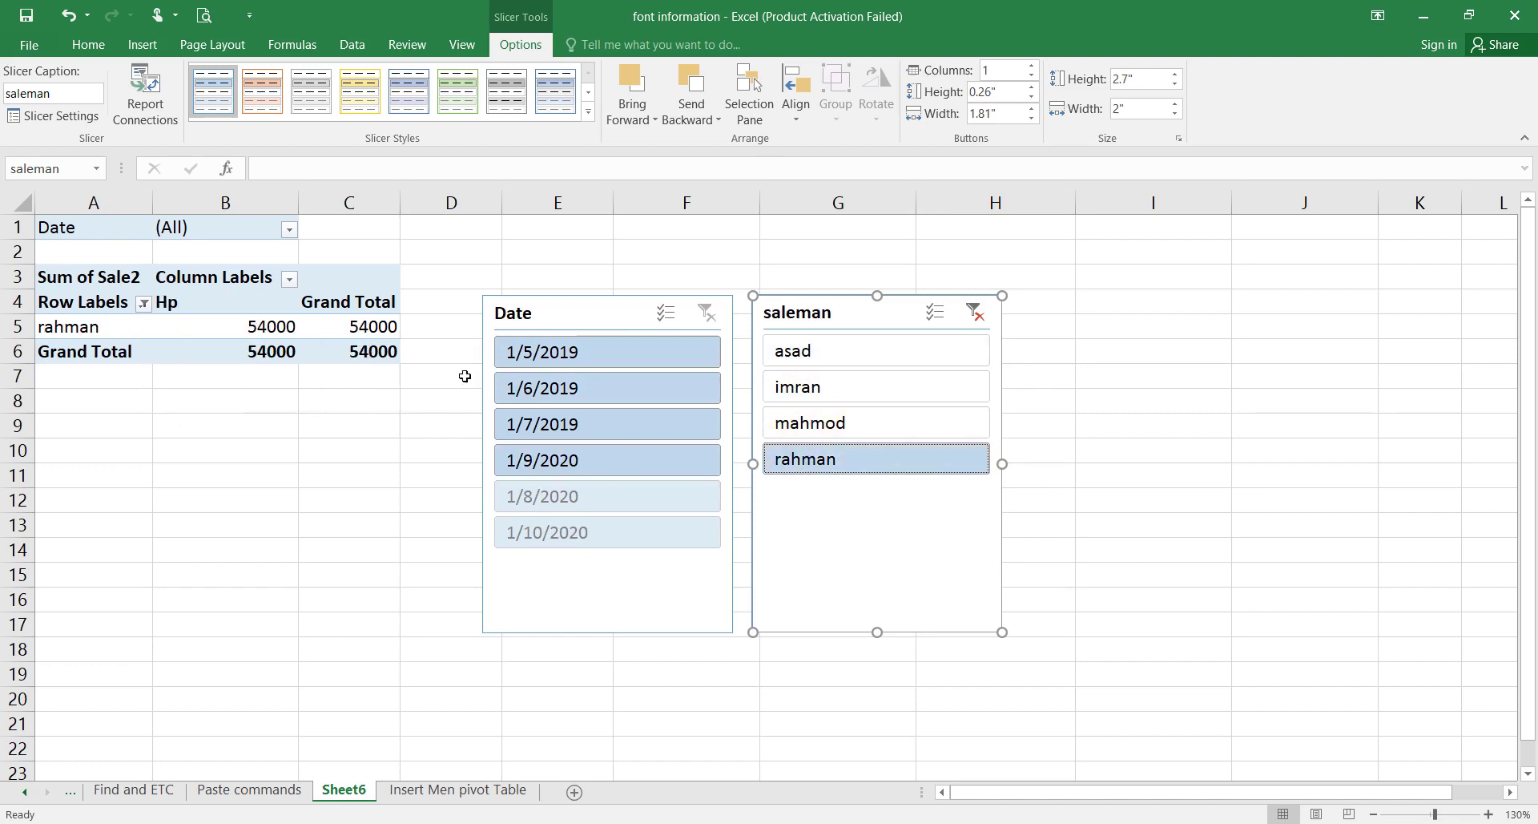
# Filter the selected salesman's sales by 1/5/2019, 1/6/2019, 1/7/2019 and 1/9/2020 in turn and clear the filters of both slicers.
pyautogui.click(558, 366)
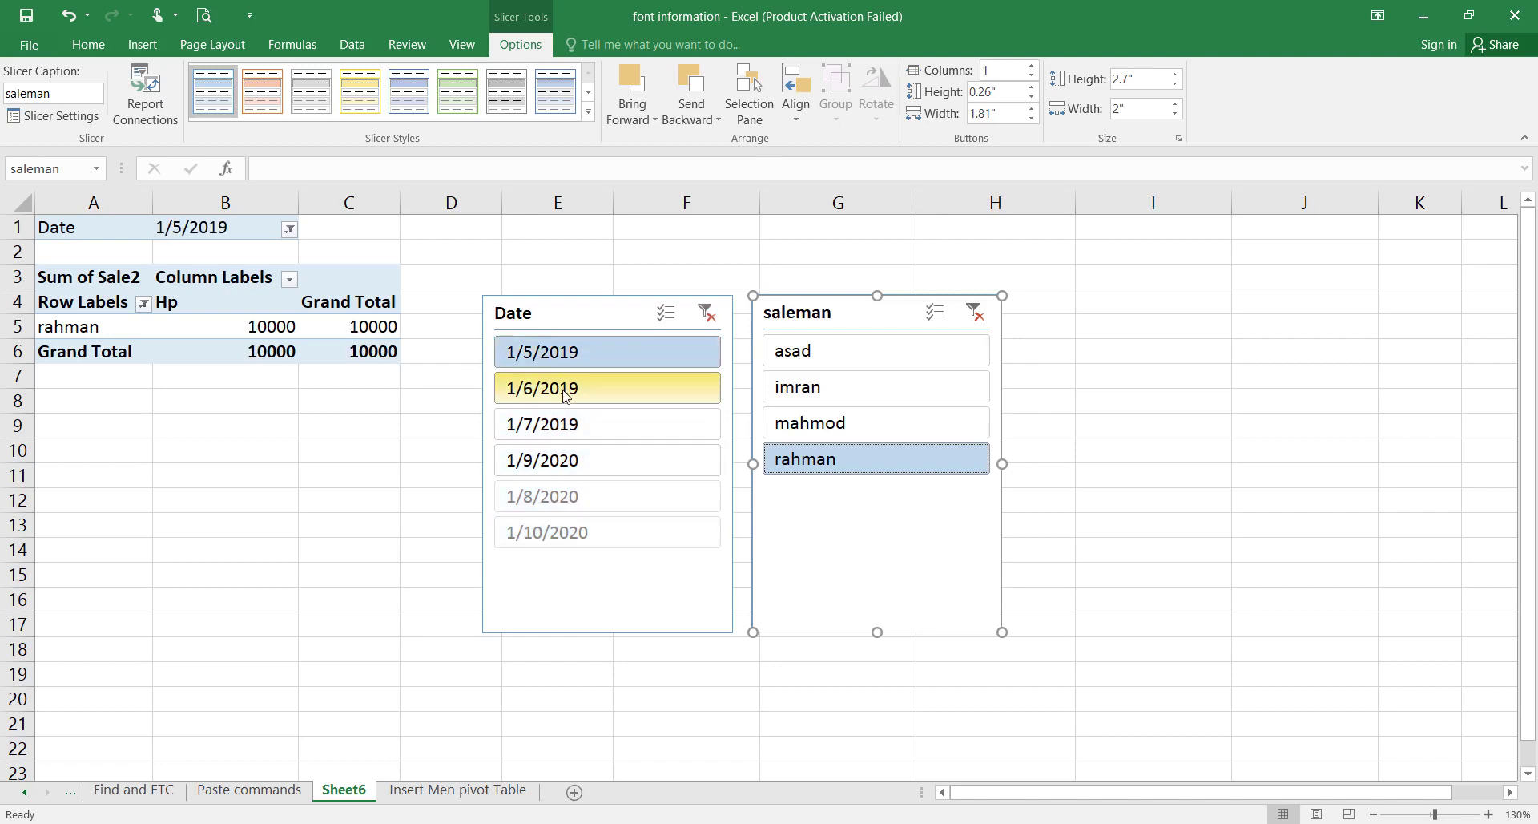
pyautogui.click(560, 389)
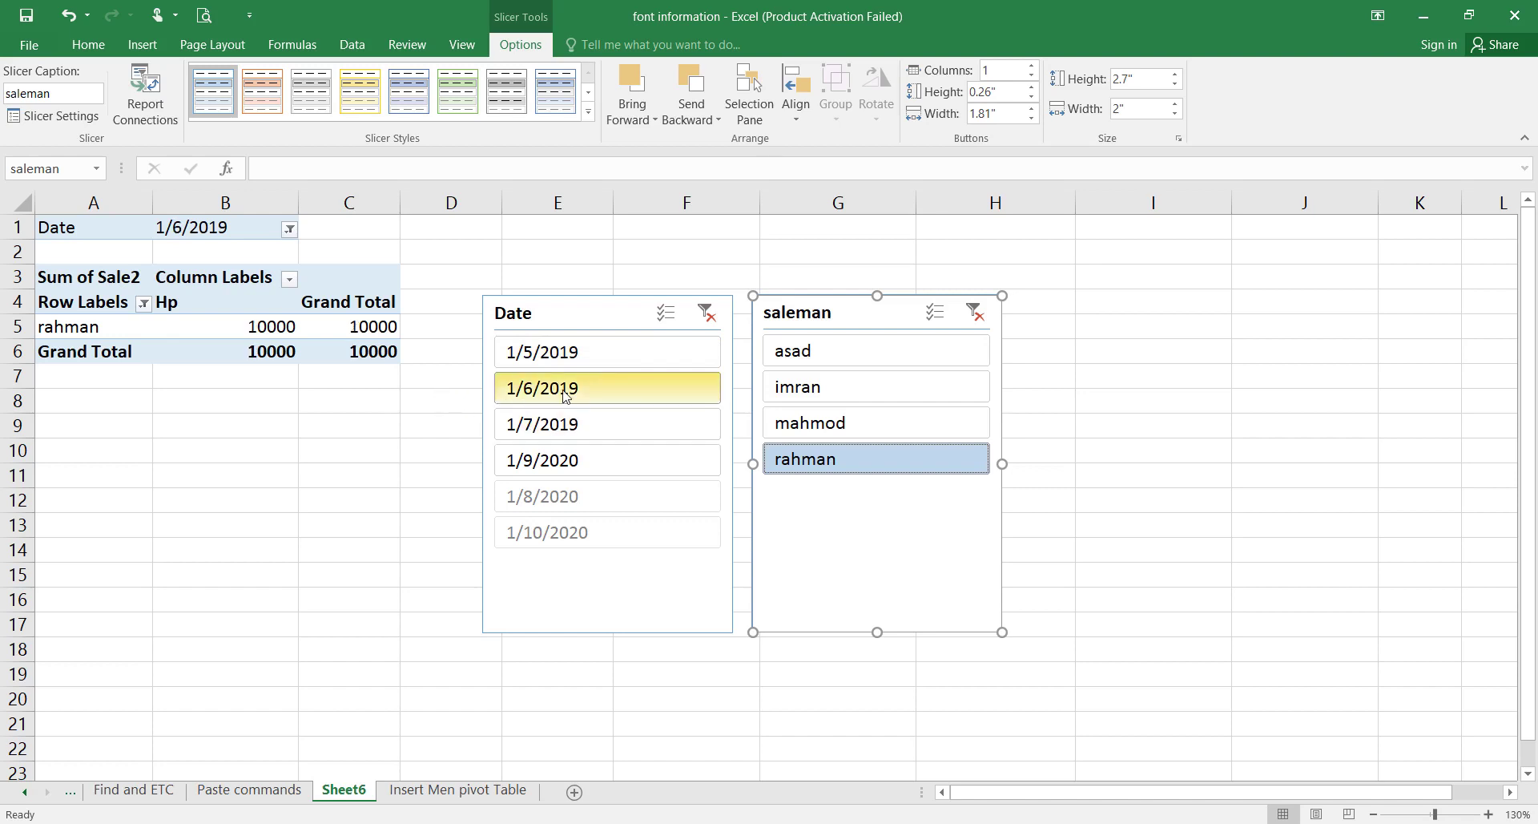
pyautogui.click(521, 425)
pyautogui.click(535, 460)
pyautogui.click(532, 431)
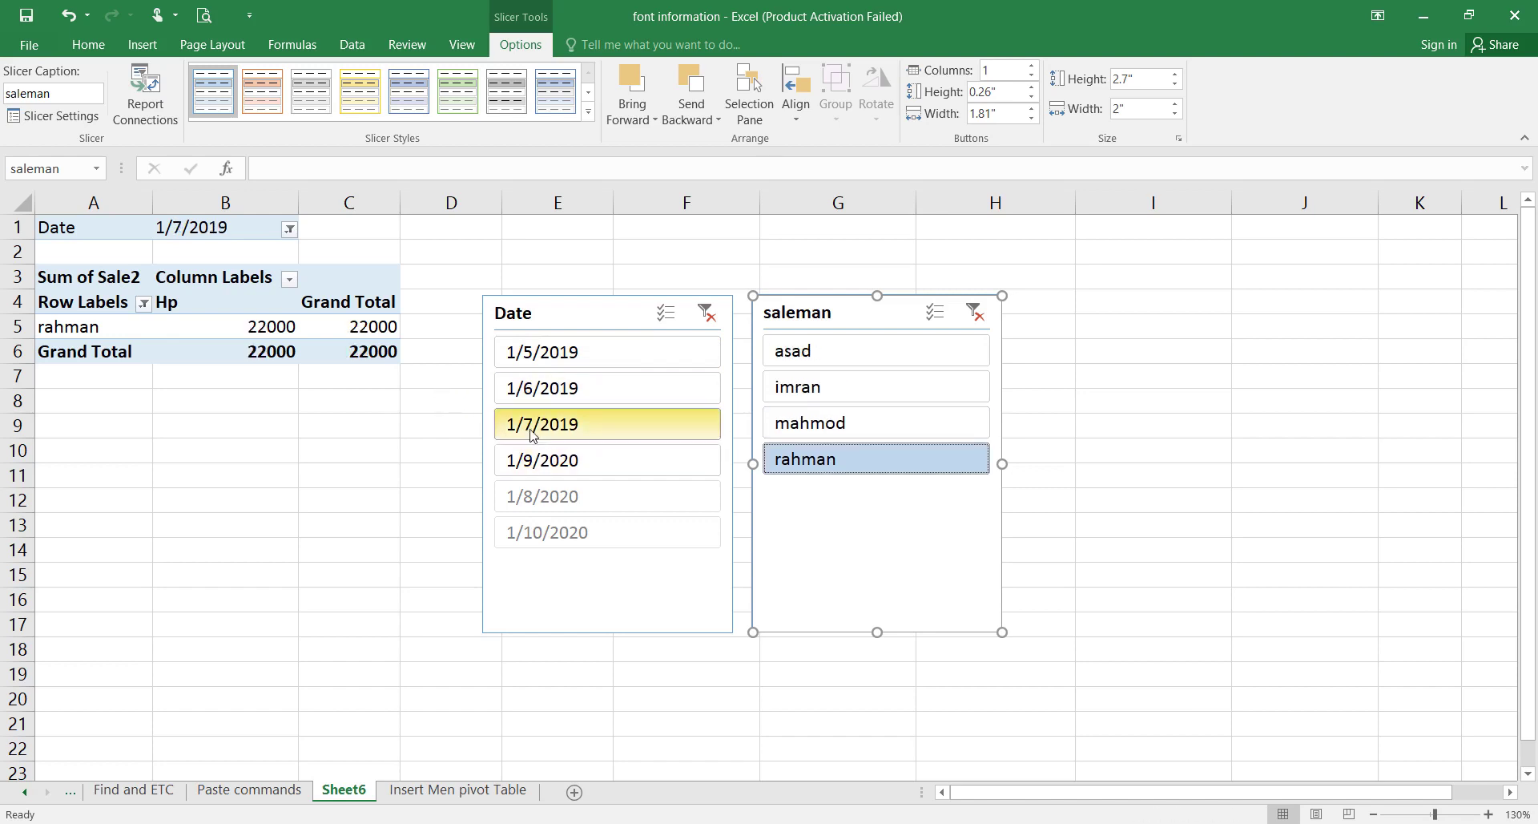
pyautogui.click(545, 463)
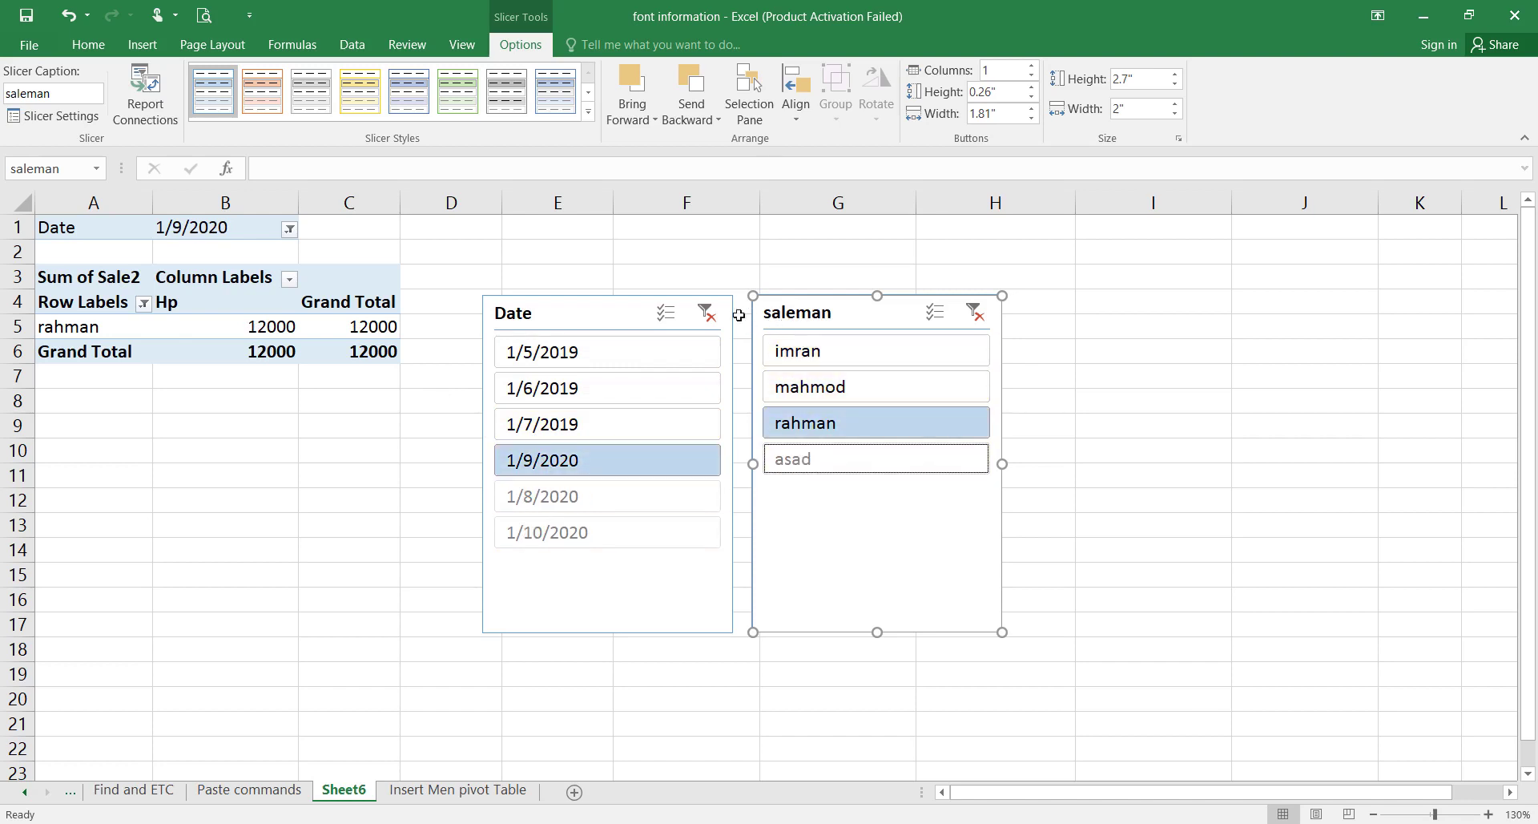
pyautogui.click(710, 323)
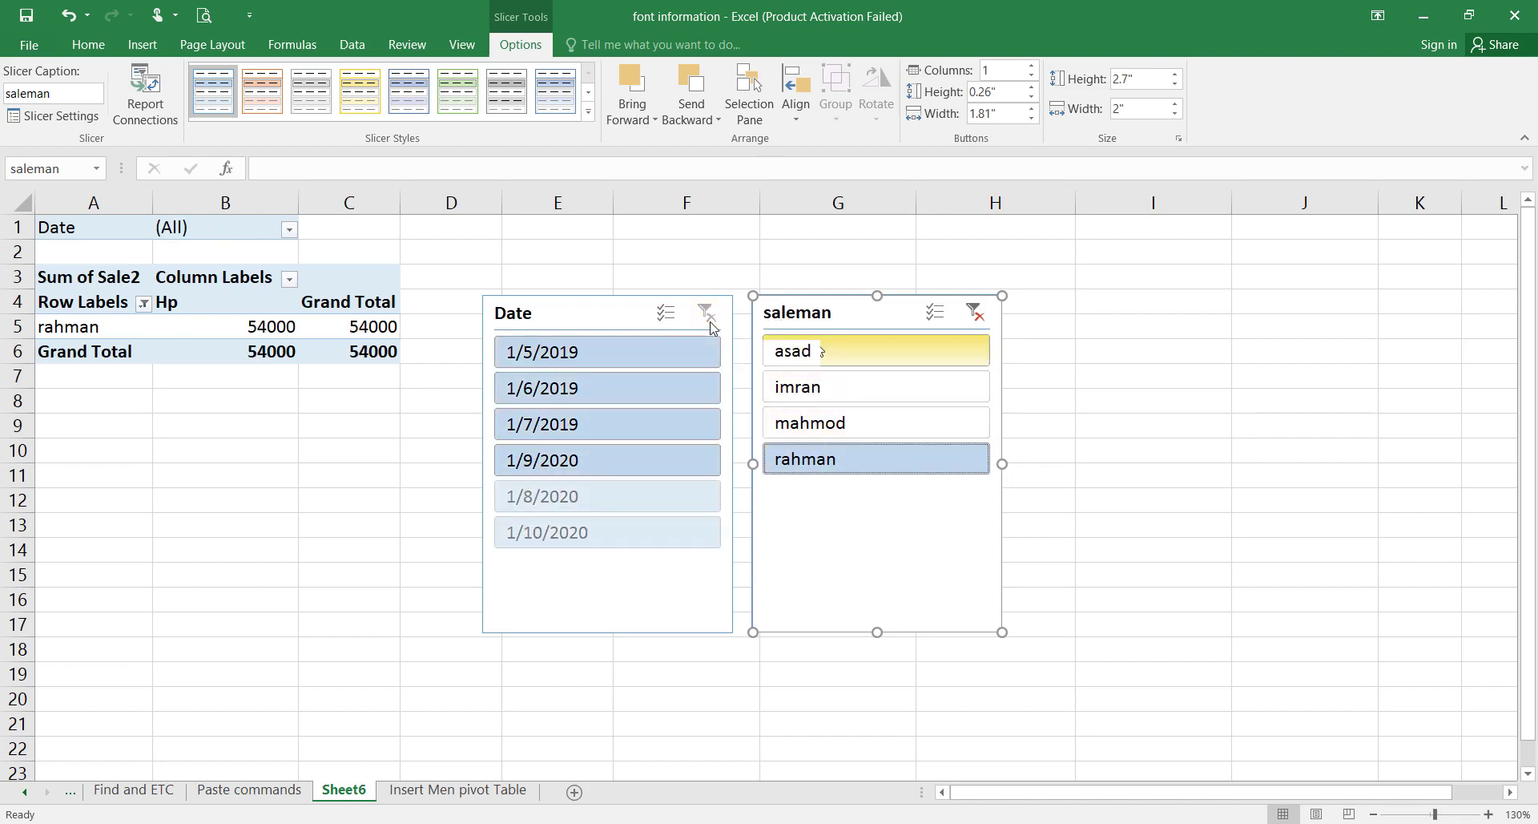
pyautogui.click(975, 311)
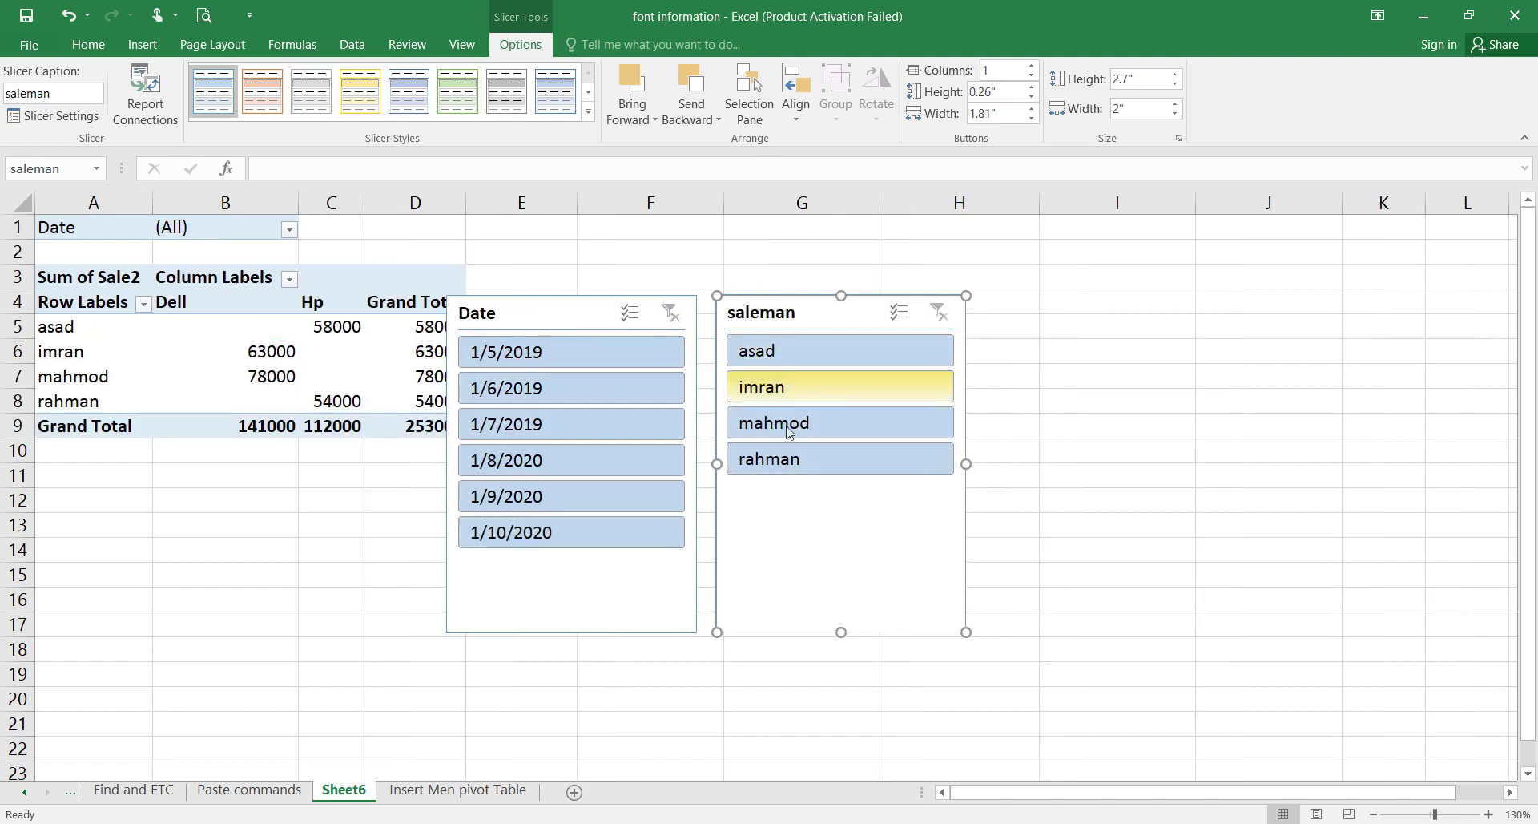
# Filter the sales of all salesmen to the date 1/6/2019 with the Date slicer.
pyautogui.click(557, 389)
pyautogui.hotkey('ctrl', 'z')
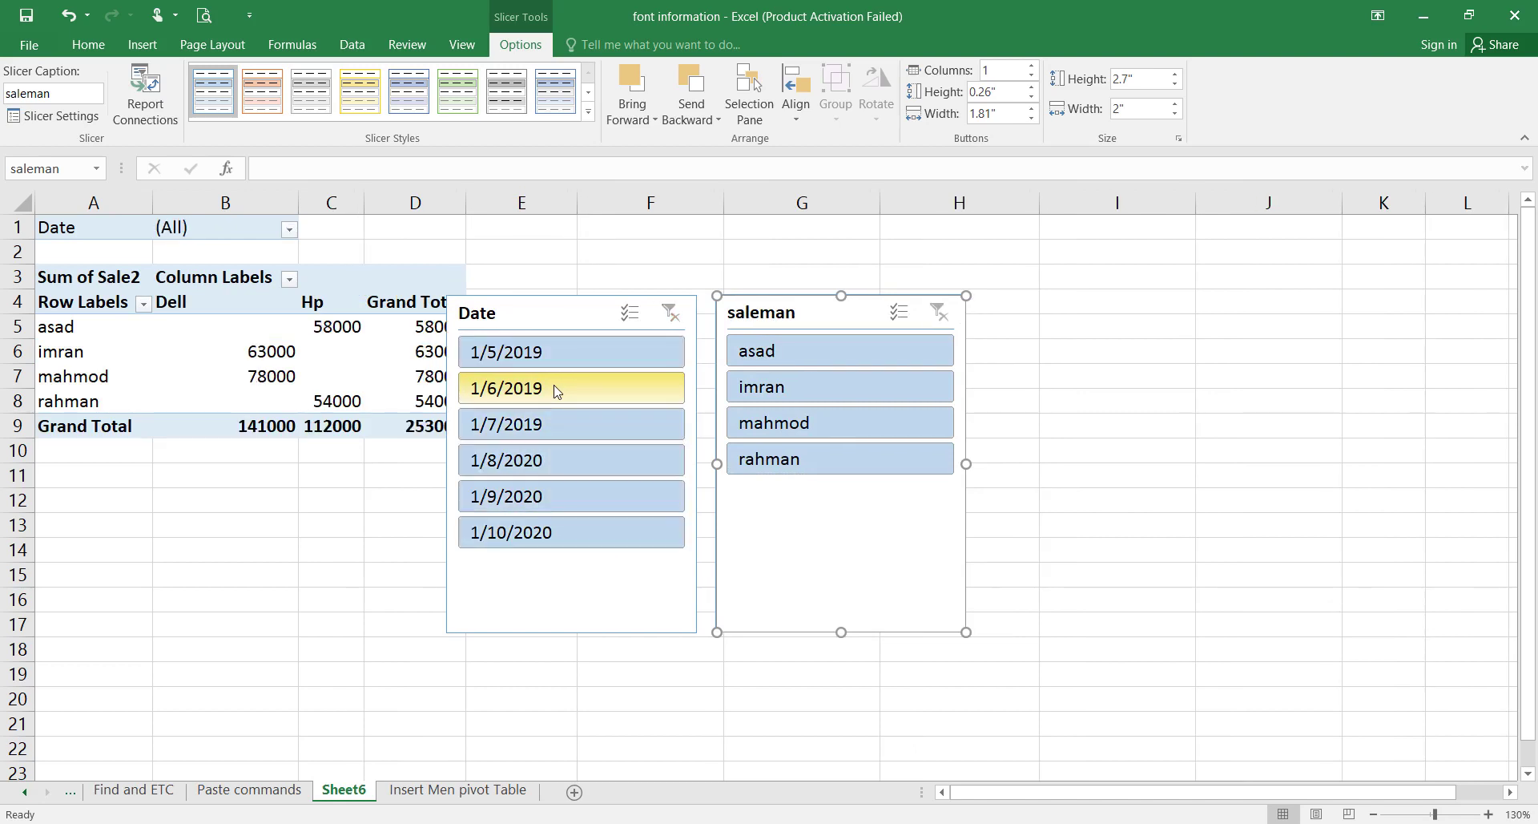
pyautogui.click(556, 390)
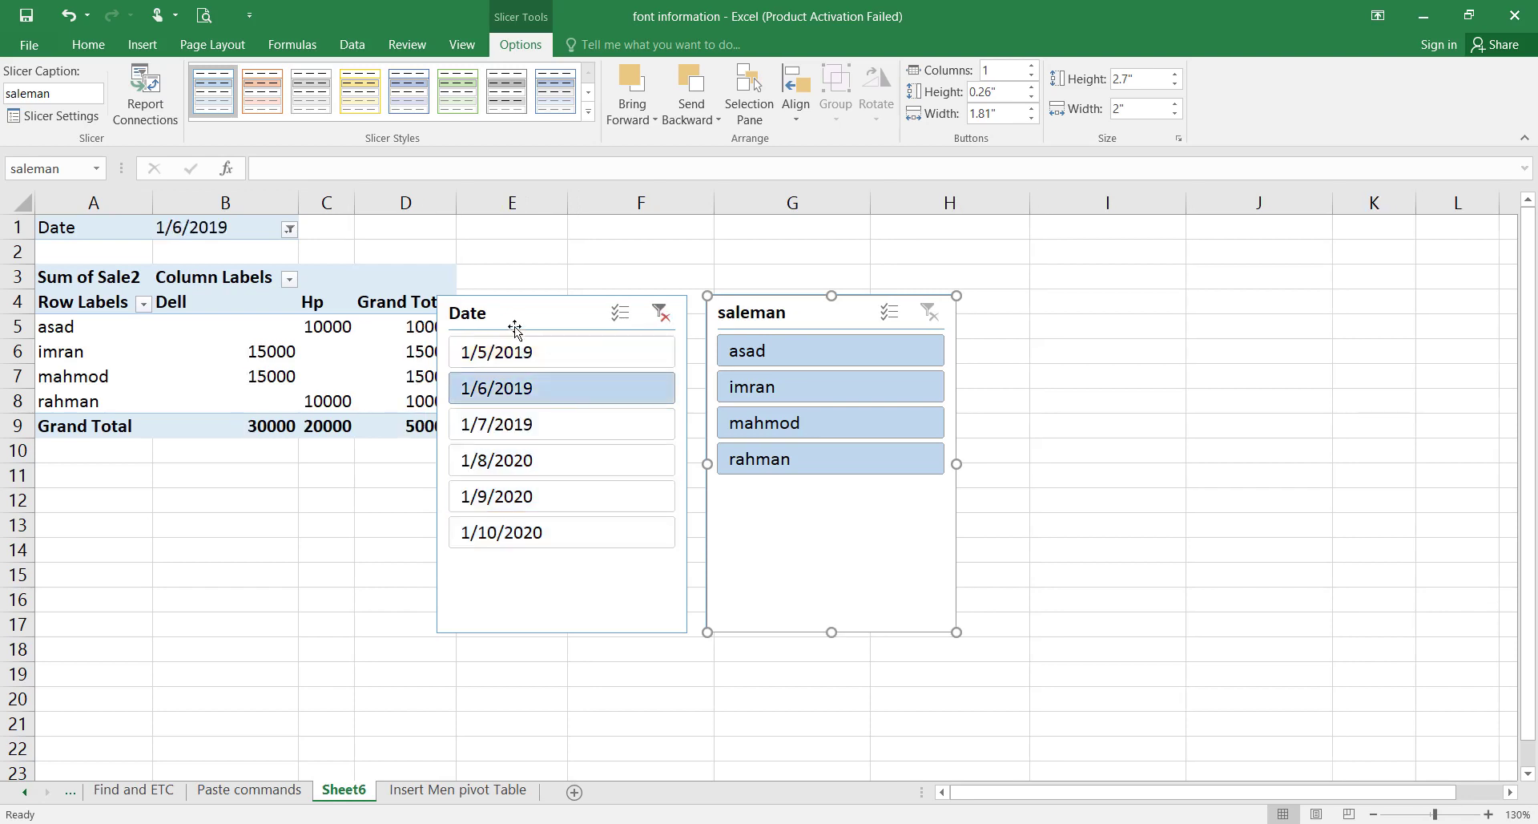
# Move the Date and saleman slicers clear of the PivotTable with a gap between them.
pyautogui.moveTo(508, 319); pyautogui.dragTo(586, 331)
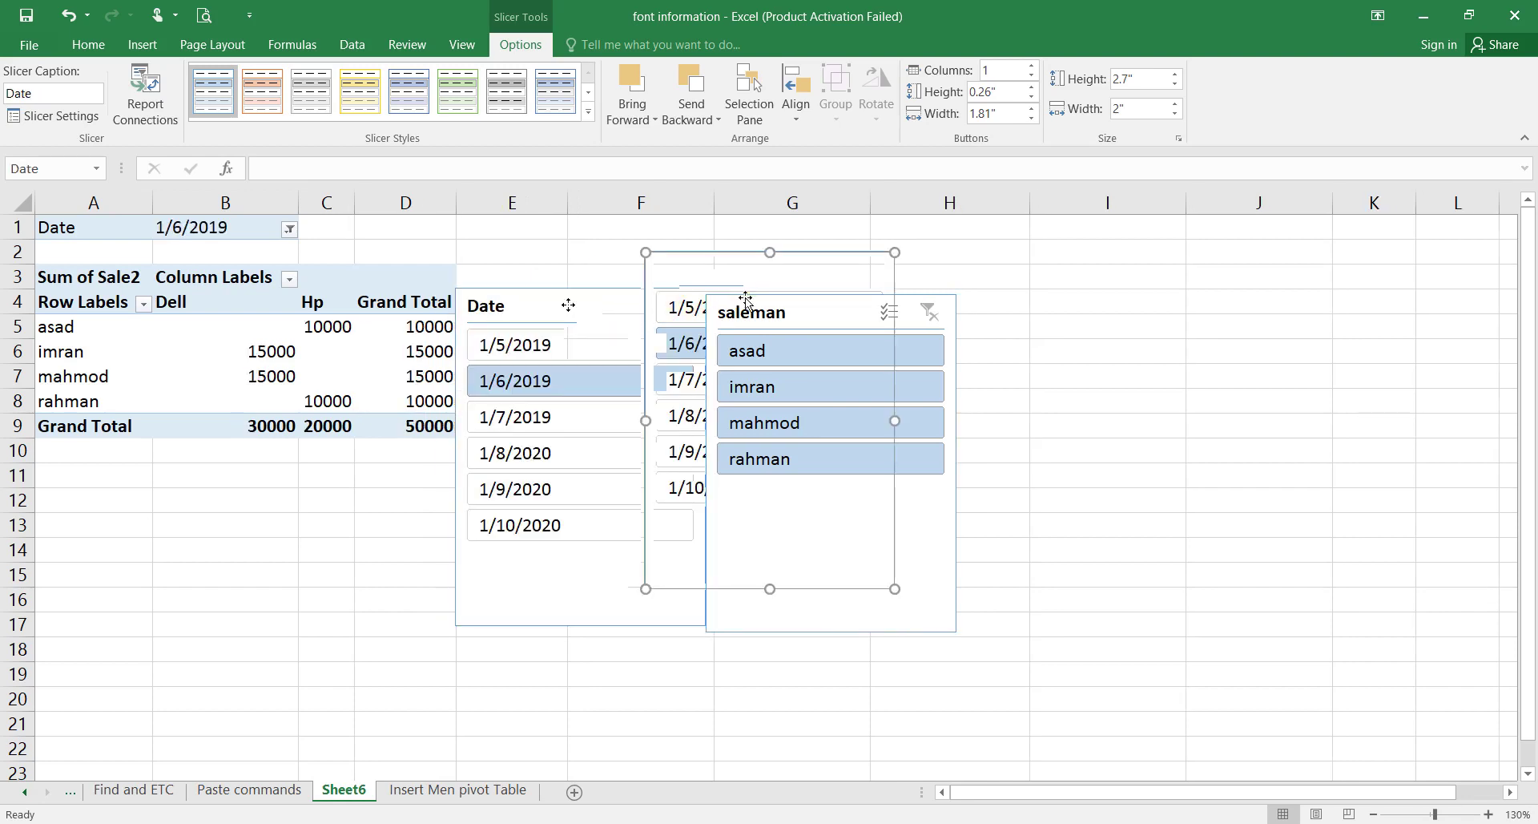
pyautogui.moveTo(784, 310); pyautogui.dragTo(1073, 285)
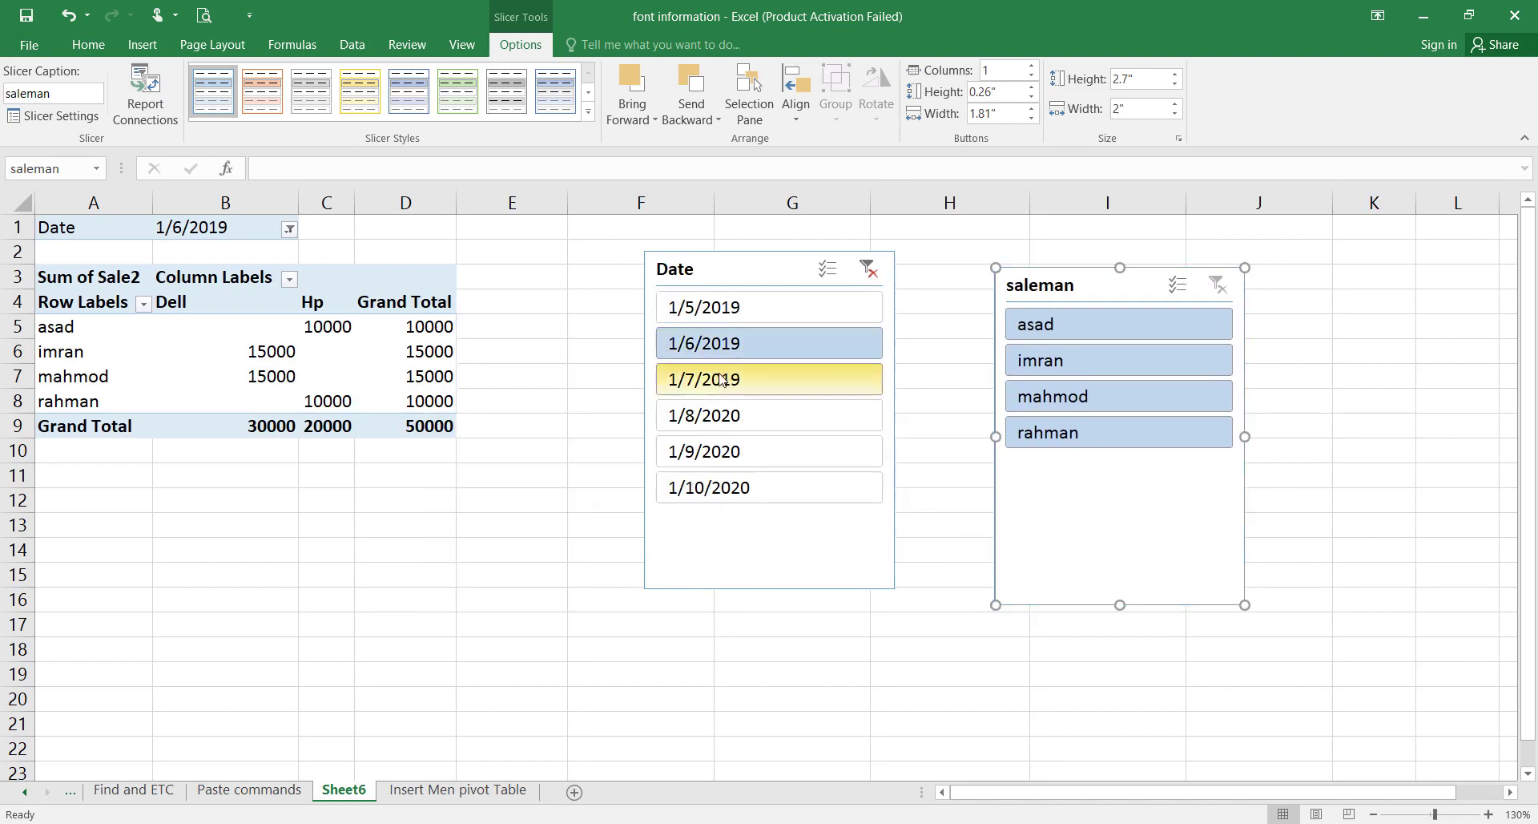
# Filter the report by the dates 1/7/2019, 1/8/2020, 1/9/2020 and 1/10/2020 in turn and clear the Date slicer's filter.
pyautogui.click(842, 378)
pyautogui.click(865, 343)
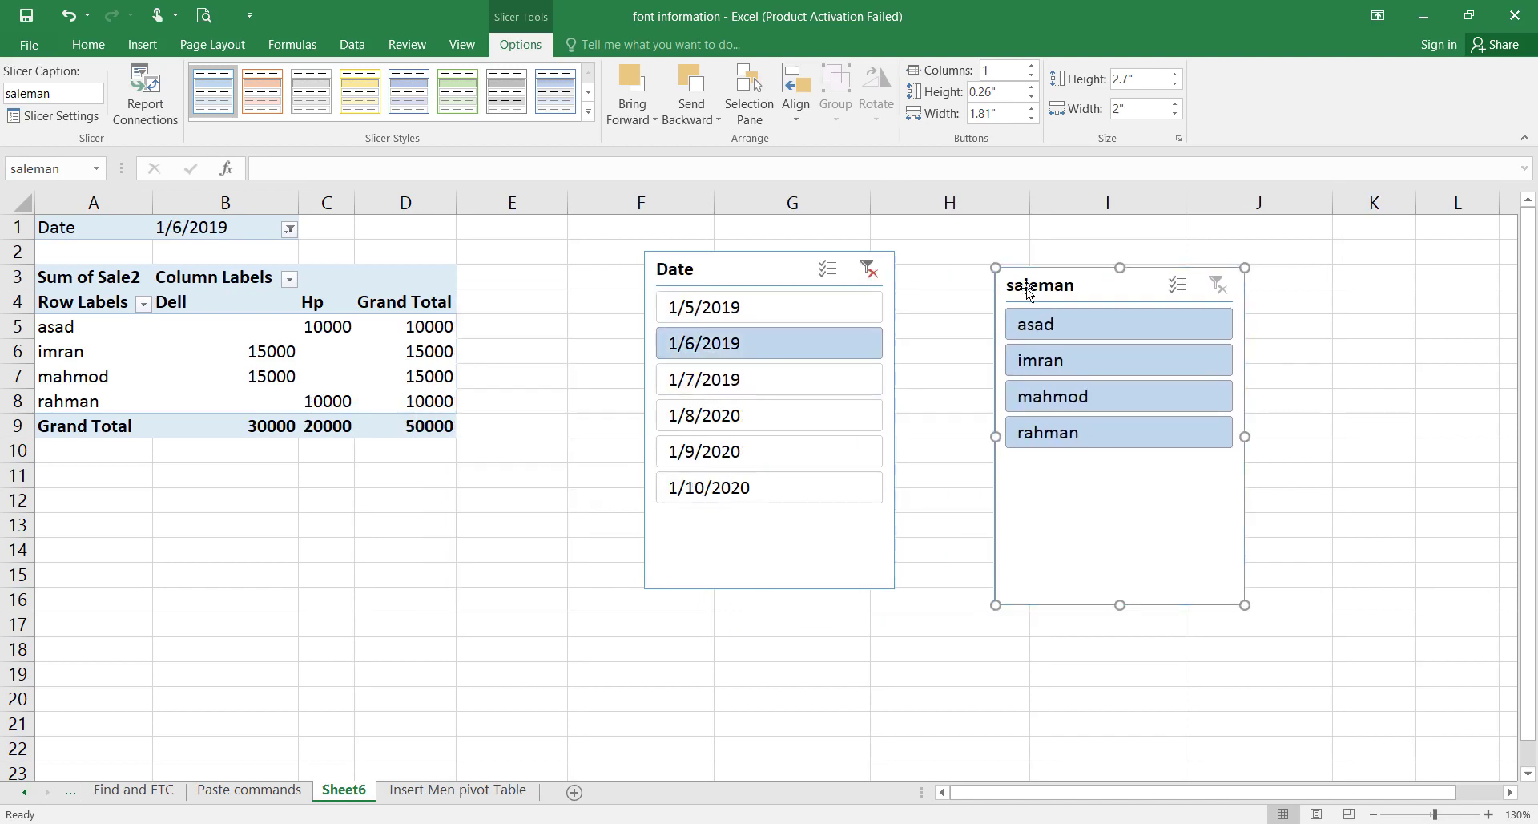
pyautogui.click(717, 379)
pyautogui.click(717, 415)
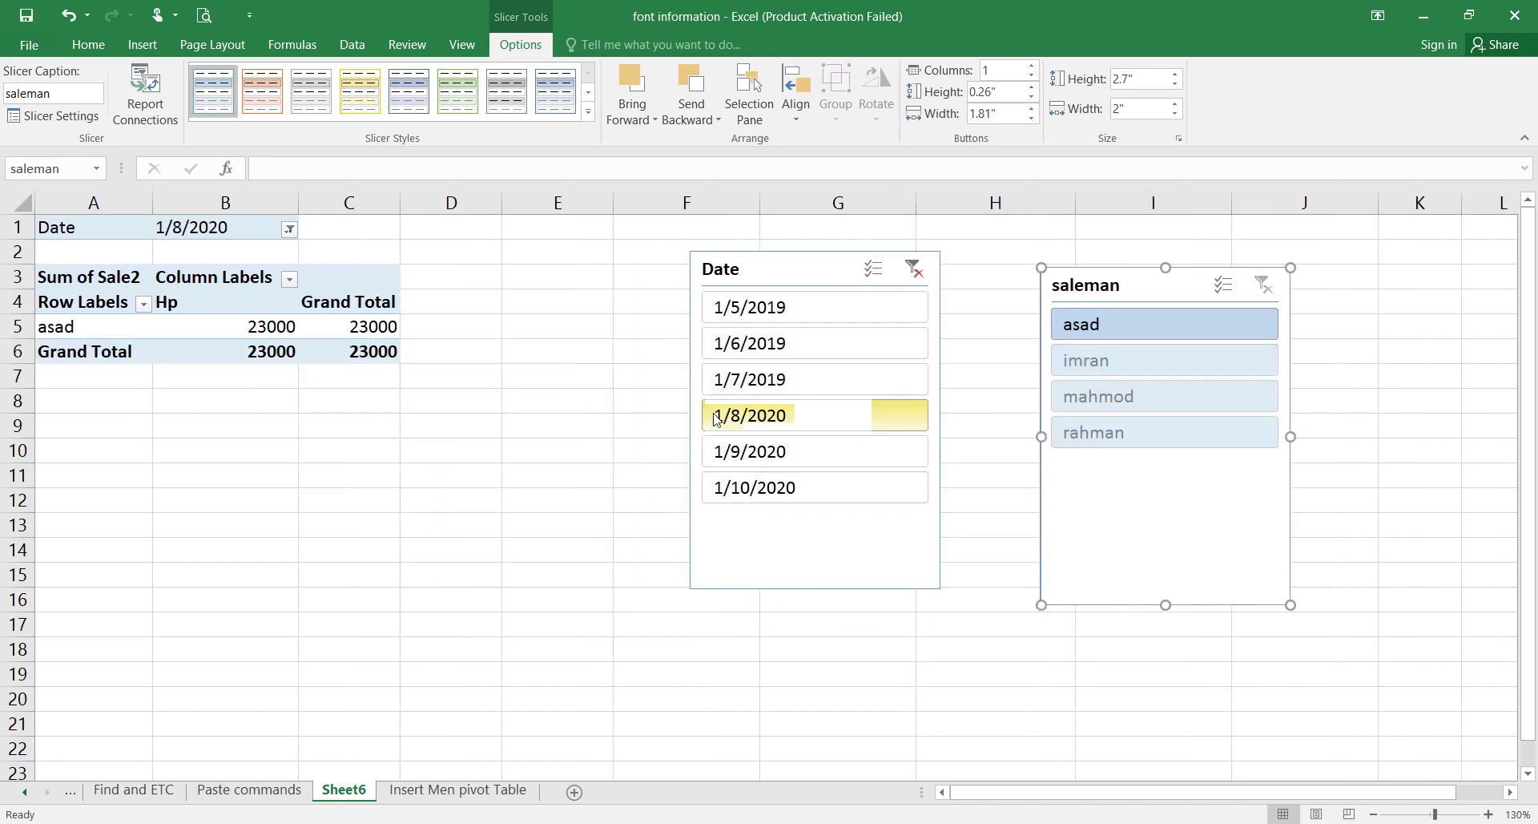
pyautogui.click(717, 379)
pyautogui.click(717, 415)
pyautogui.click(717, 451)
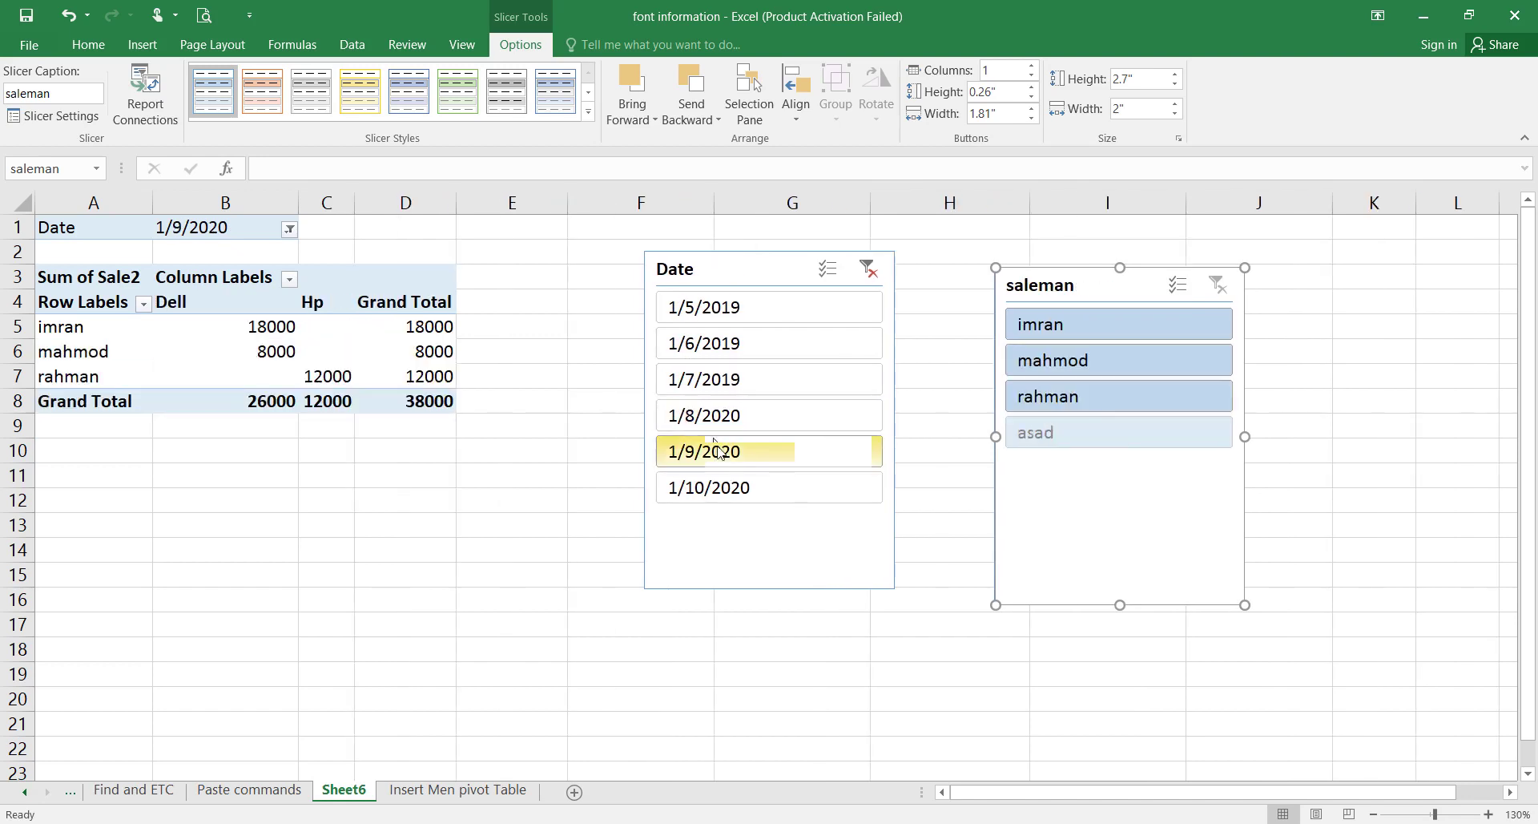
pyautogui.click(749, 490)
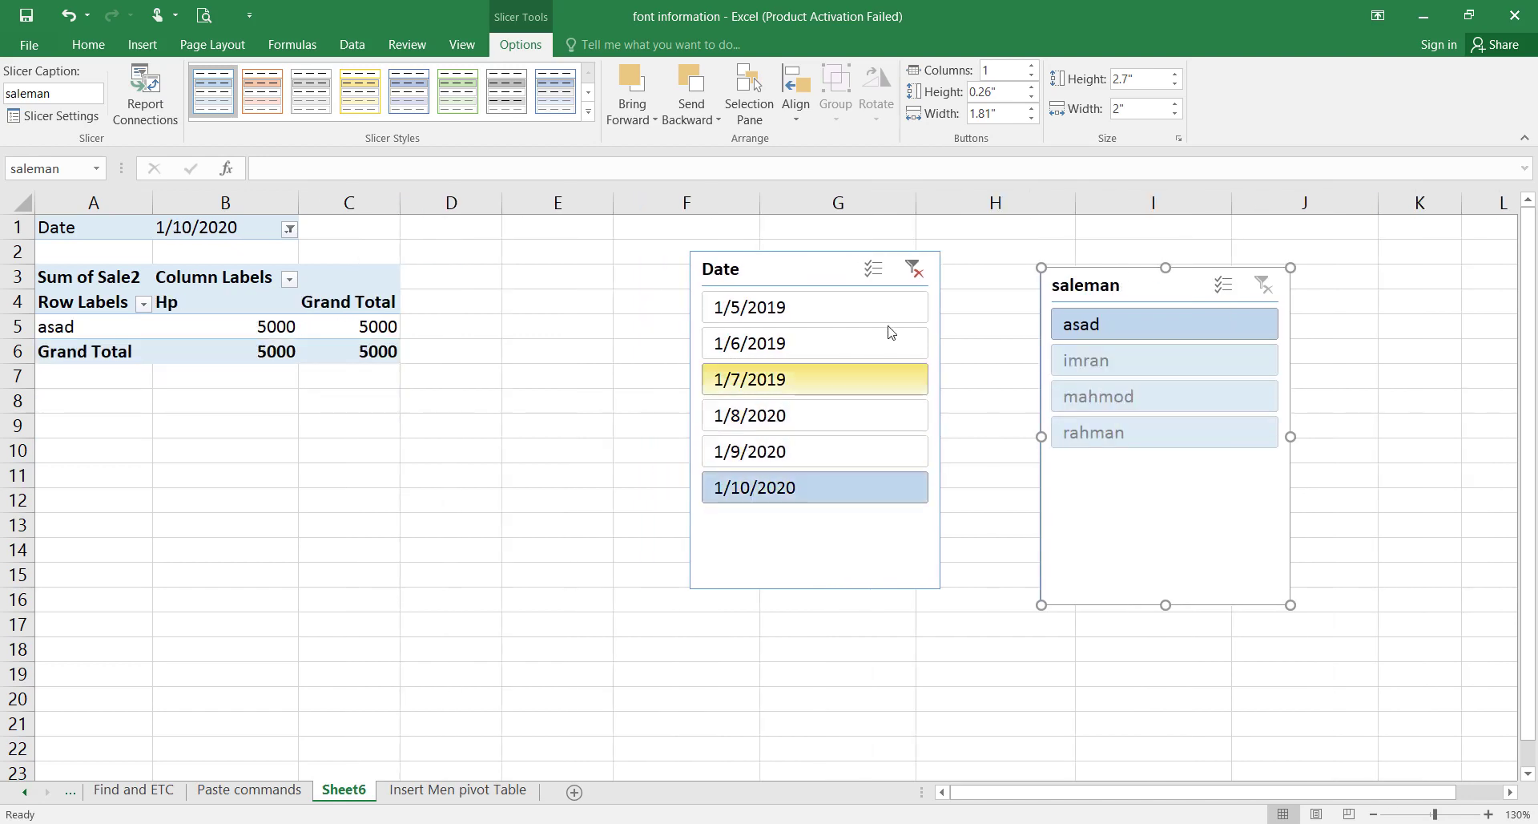
pyautogui.click(914, 269)
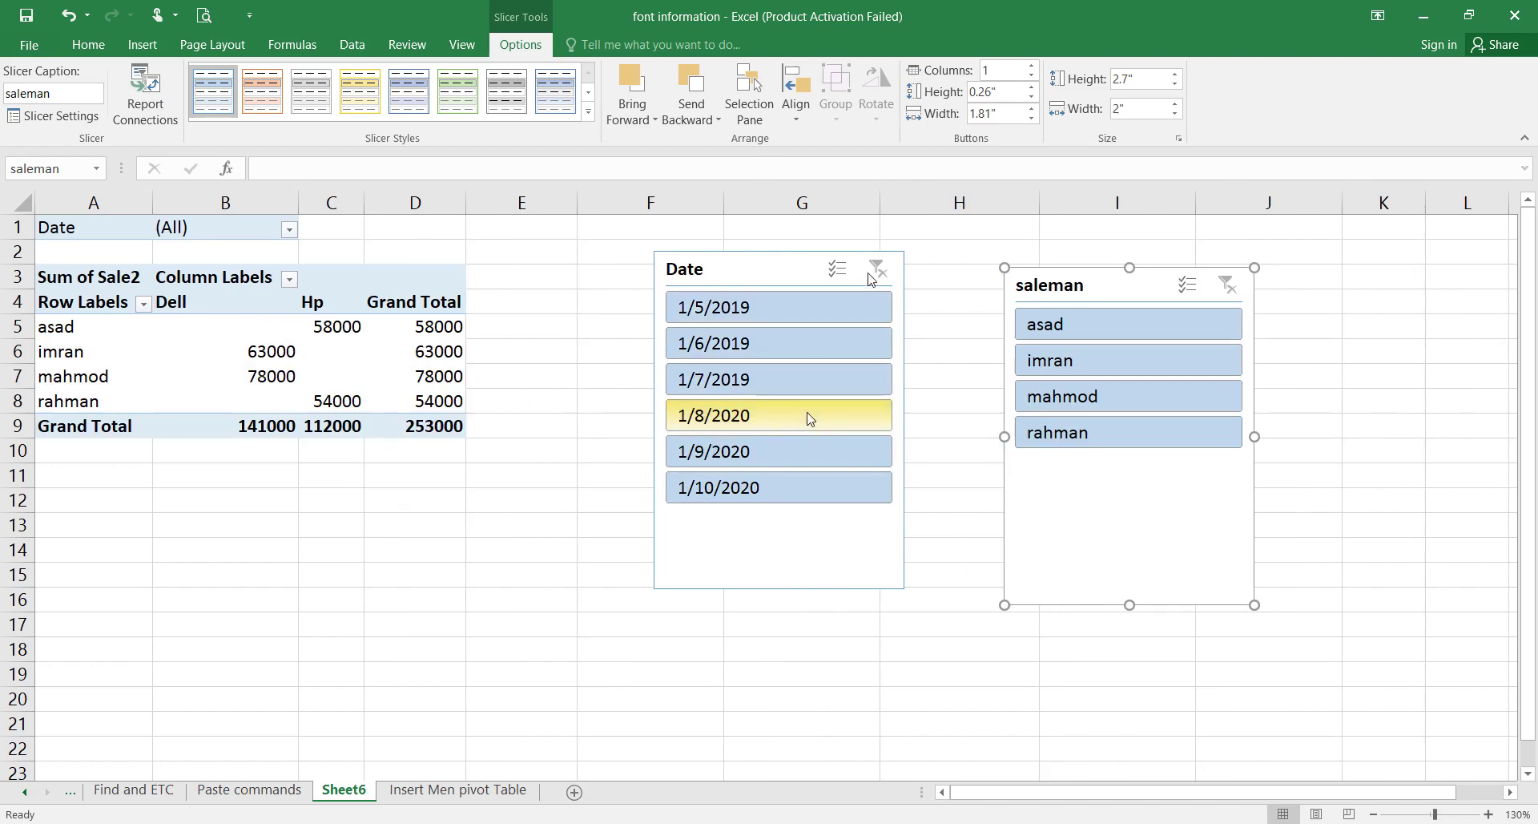
# Remove the Date slicer and the saleman slicer from the worksheet.
pyautogui.rightClick(882, 277)
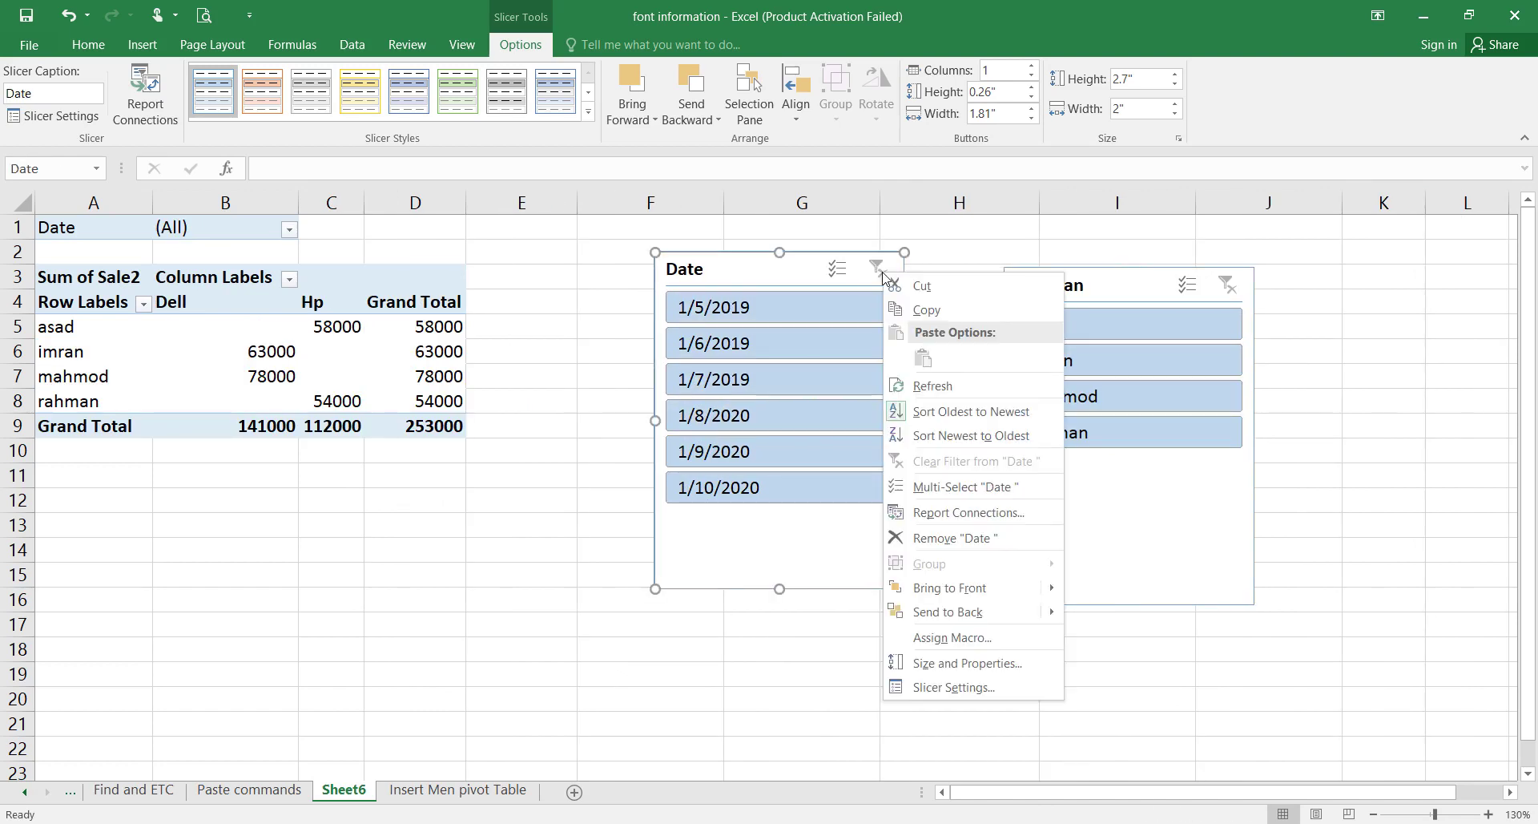
pyautogui.press('Escape')
pyautogui.rightClick(882, 277)
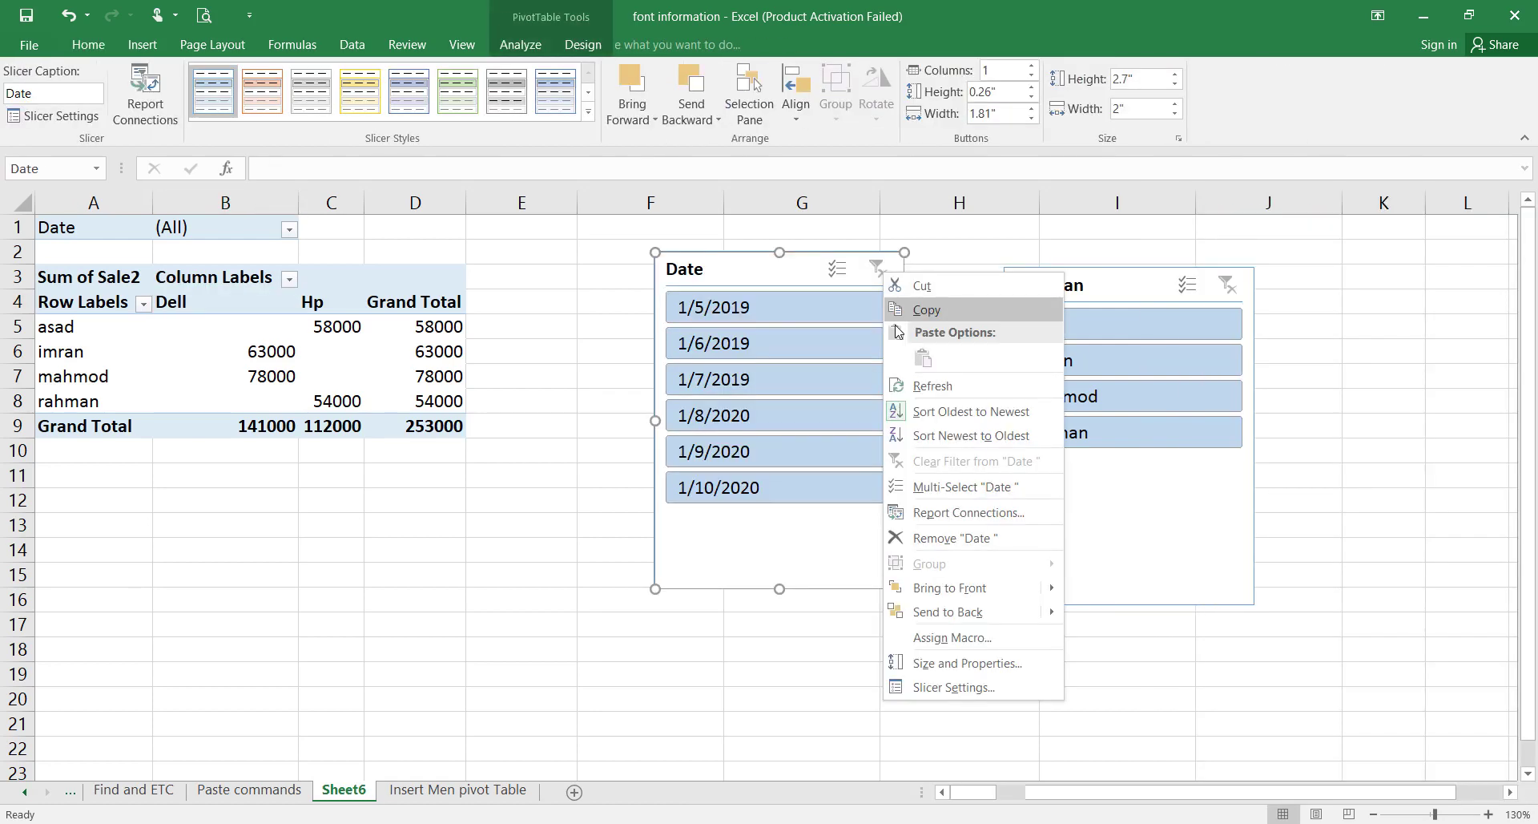
pyautogui.click(953, 537)
pyautogui.moveTo(1094, 287); pyautogui.dragTo(841, 280)
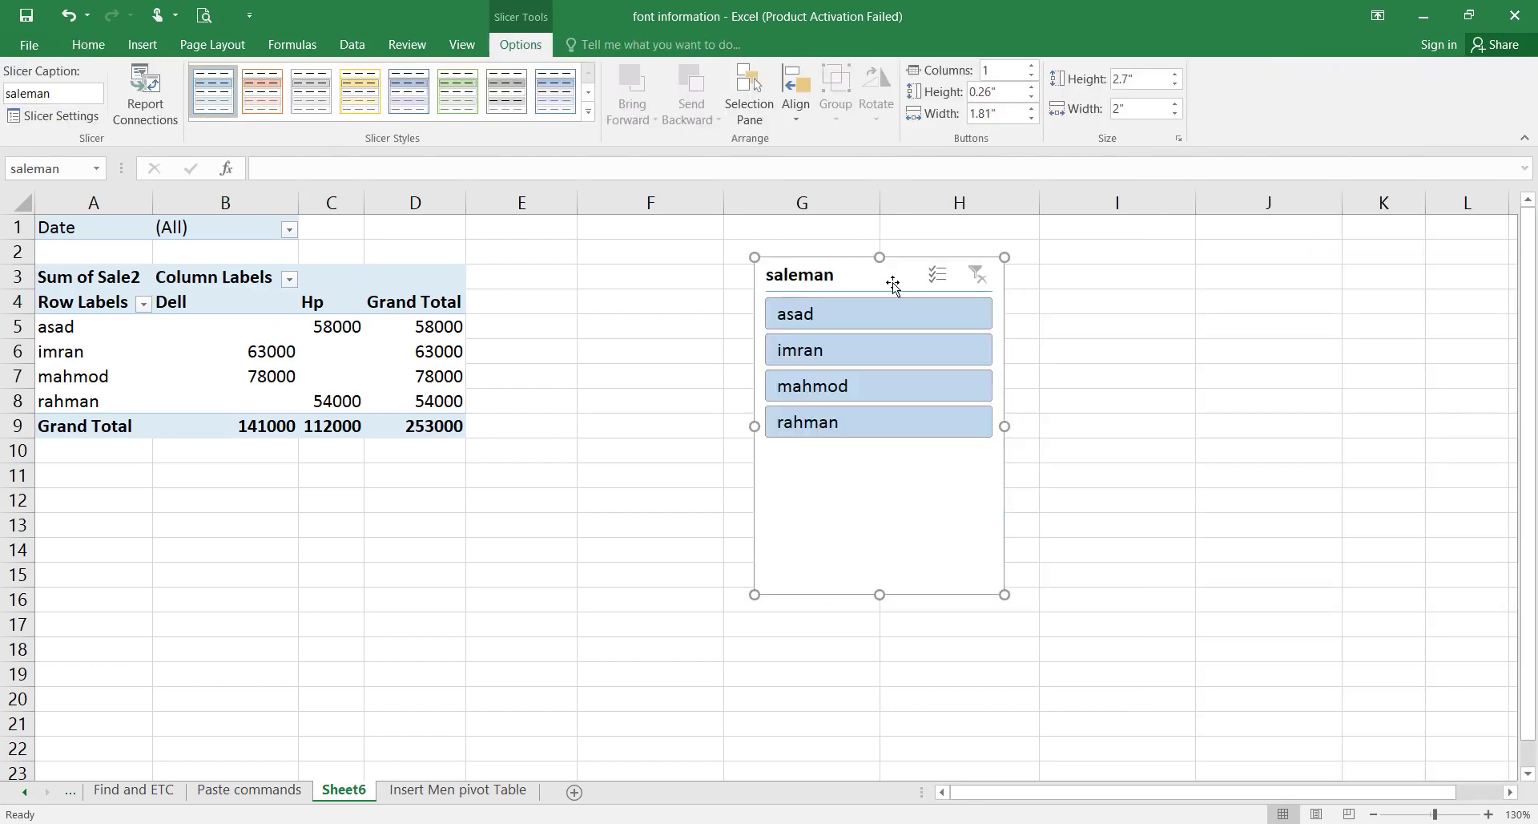
pyautogui.rightClick(980, 277)
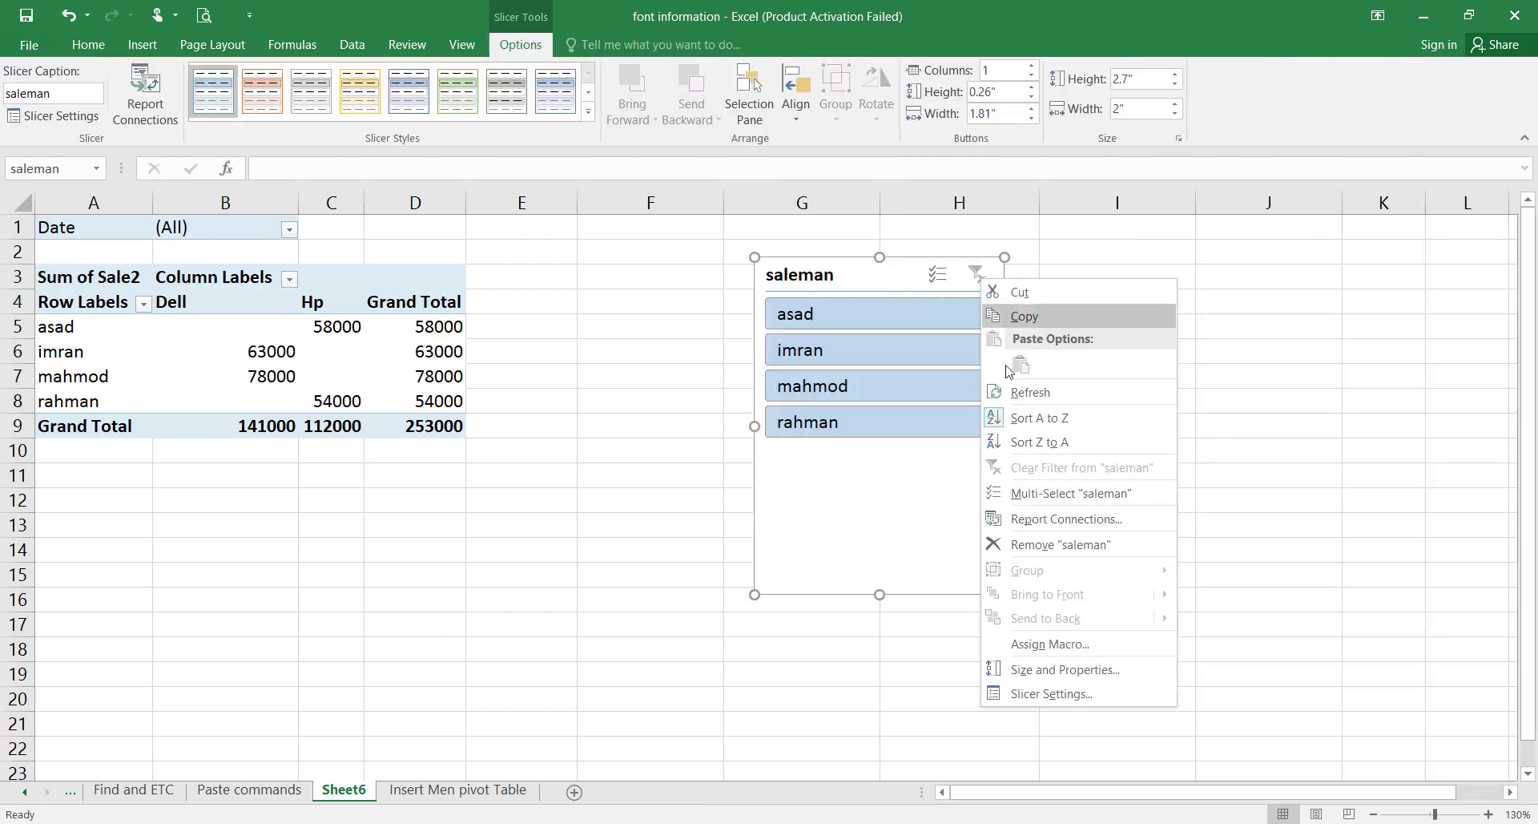
pyautogui.click(1030, 546)
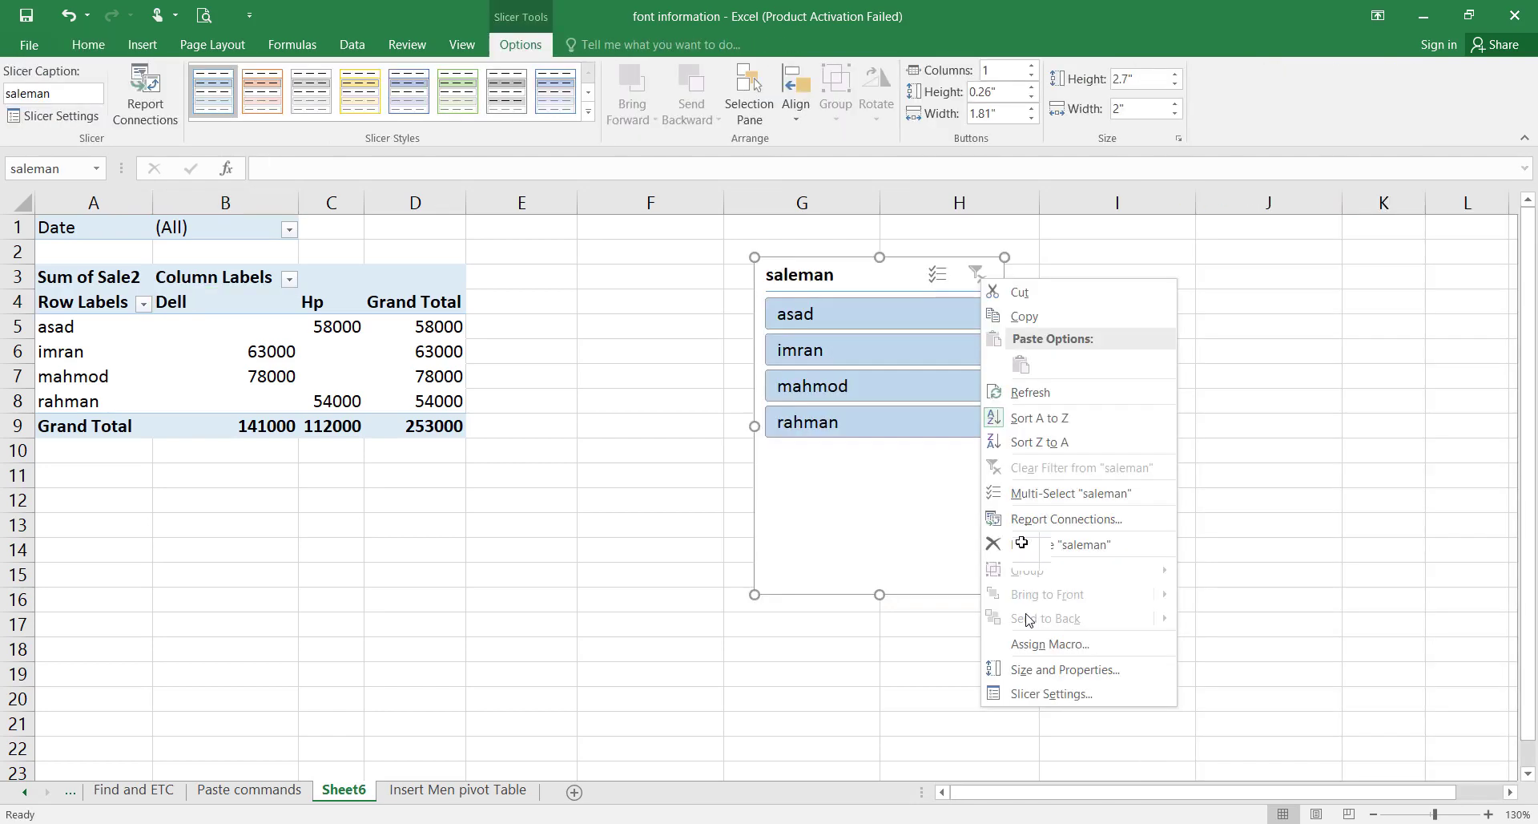
pyautogui.click(1030, 546)
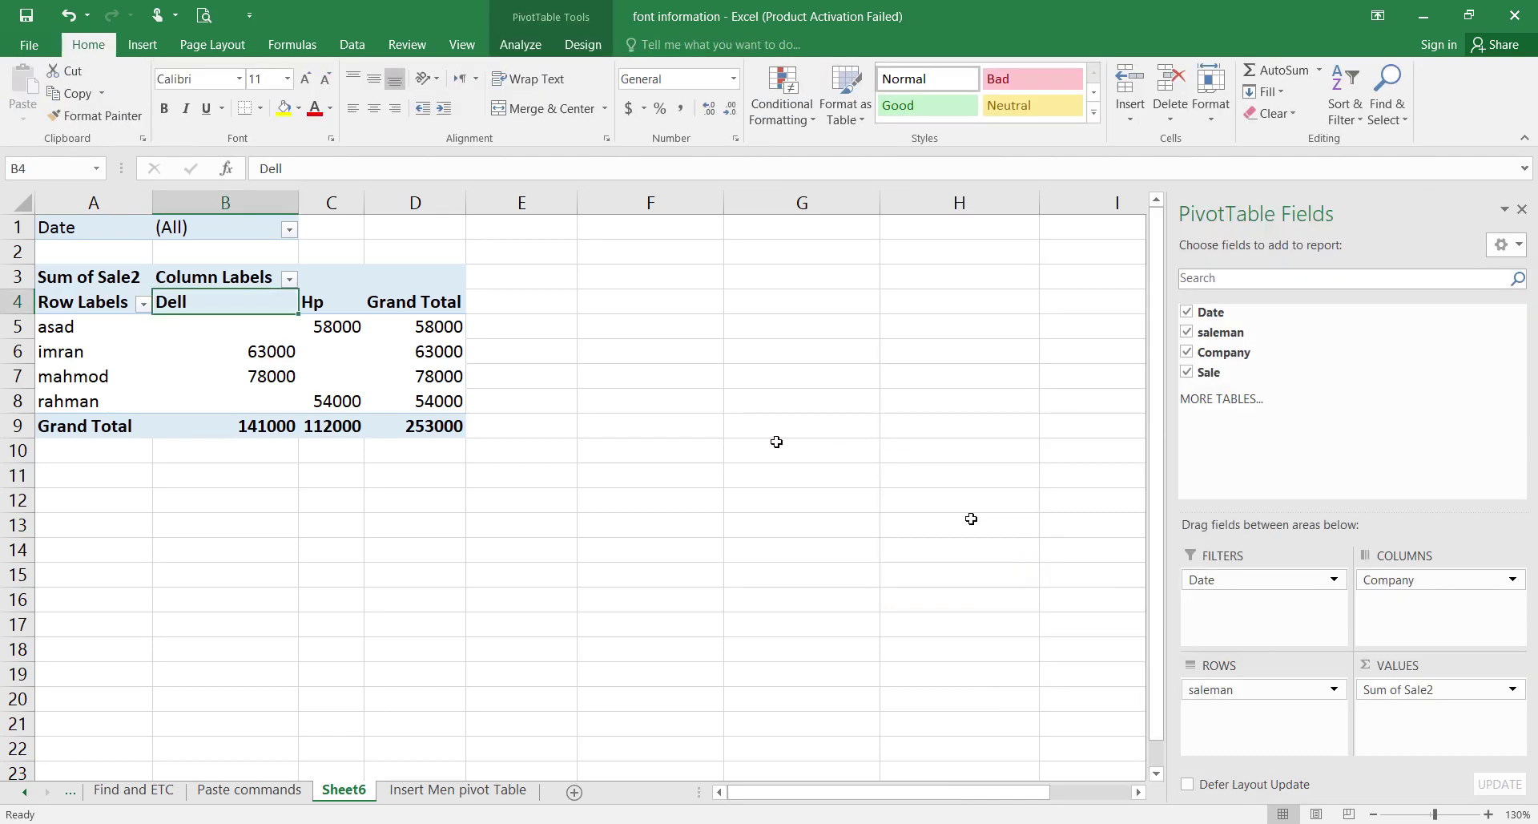
# Insert a timeline for the Date field of the PivotTable and move it beside the report.
pyautogui.click(522, 44)
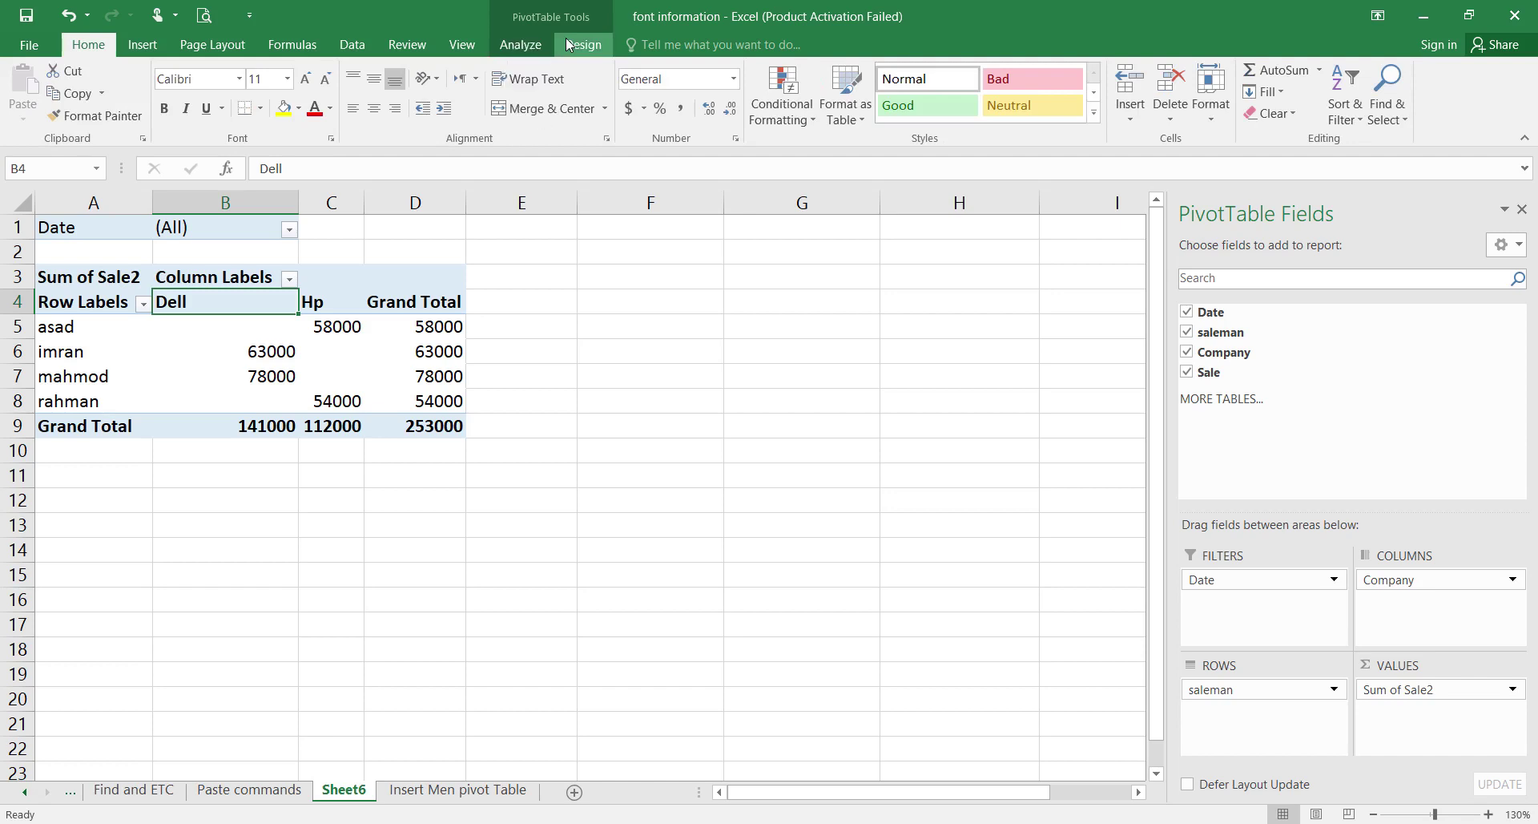
pyautogui.click(520, 44)
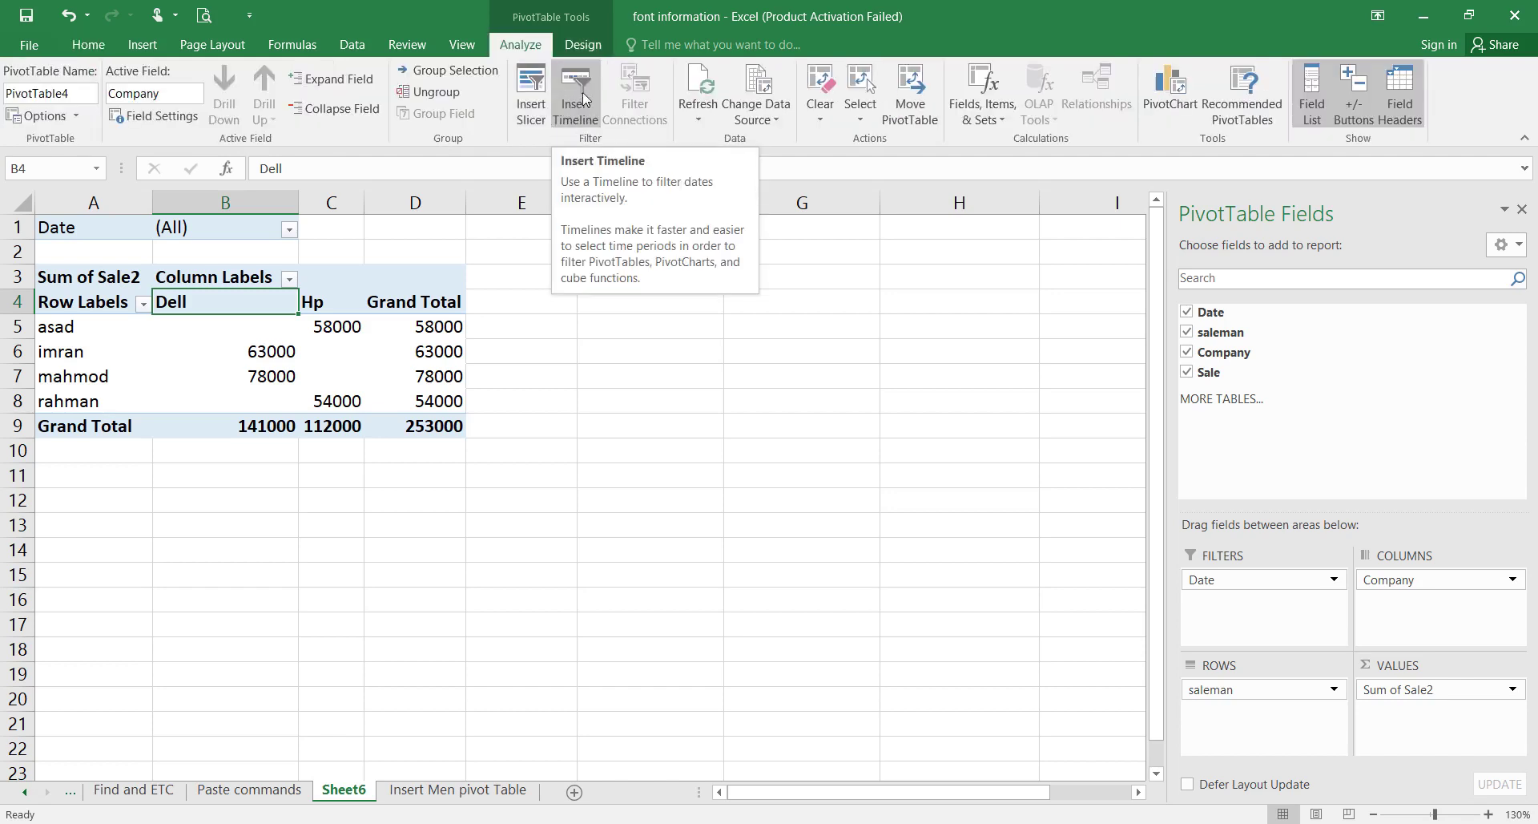
pyautogui.click(579, 128)
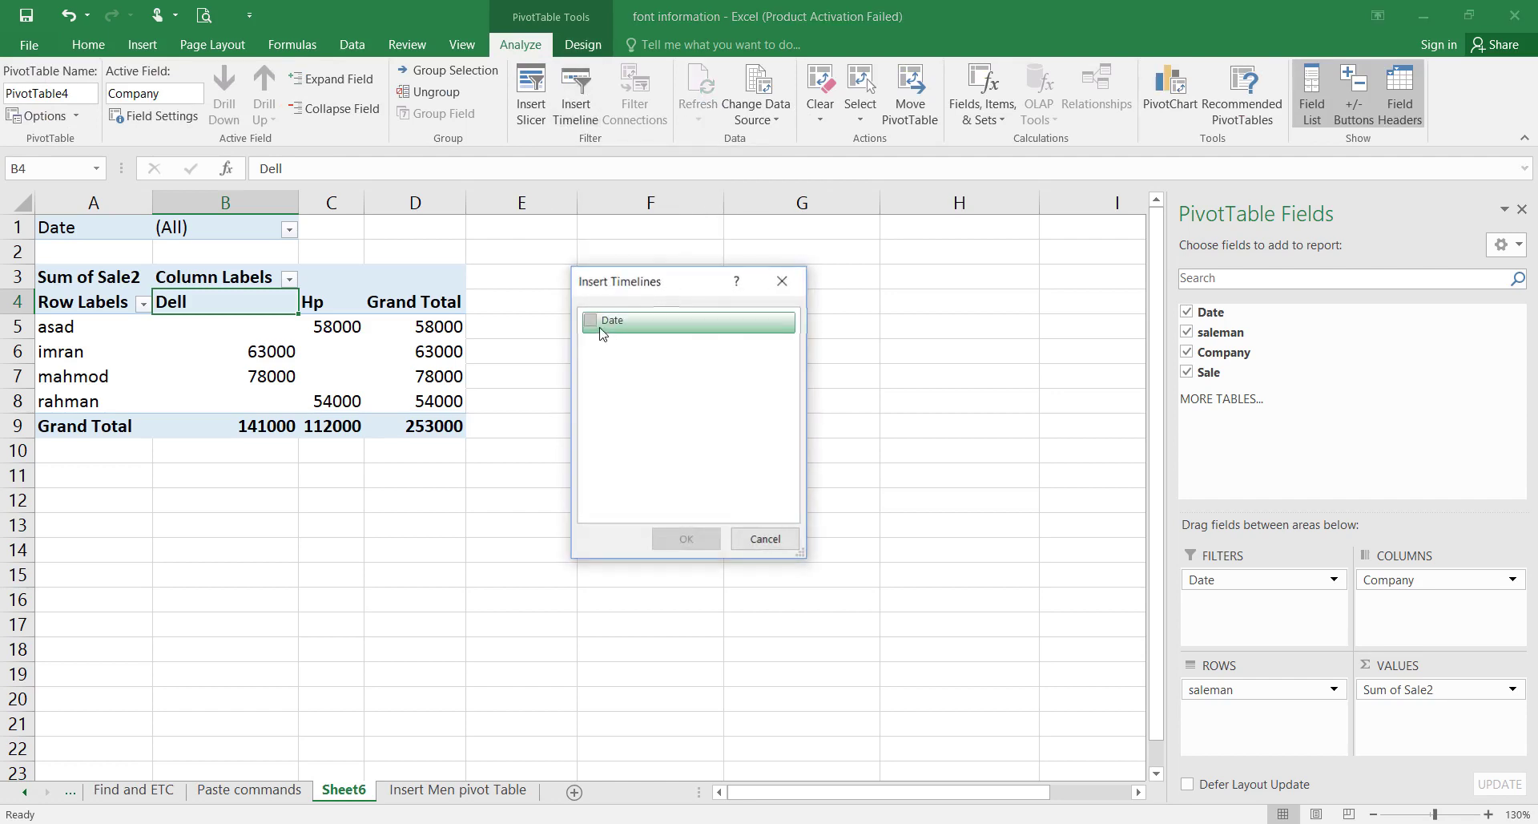
pyautogui.click(596, 327)
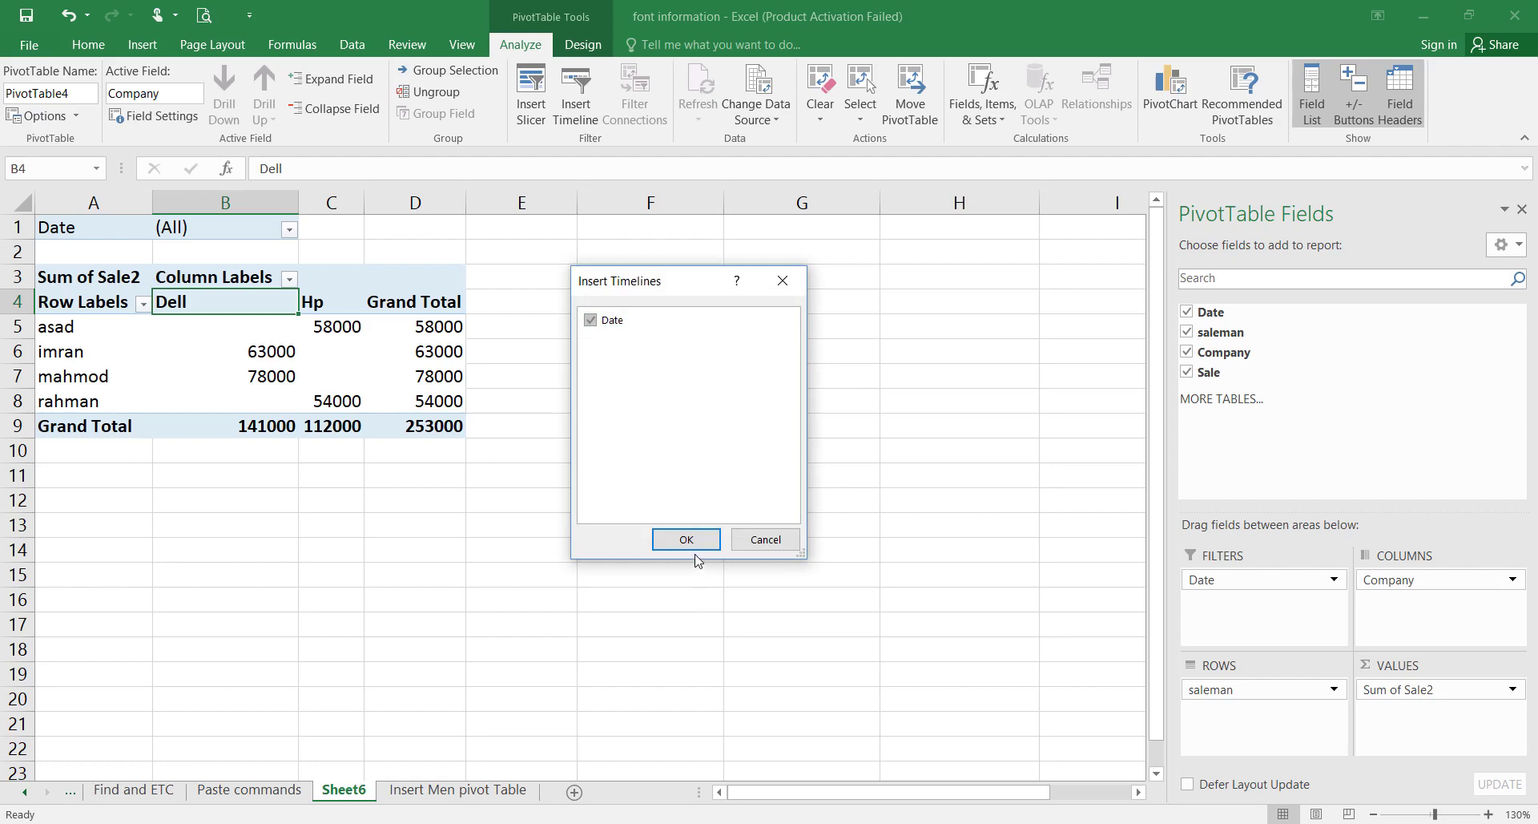
pyautogui.click(689, 541)
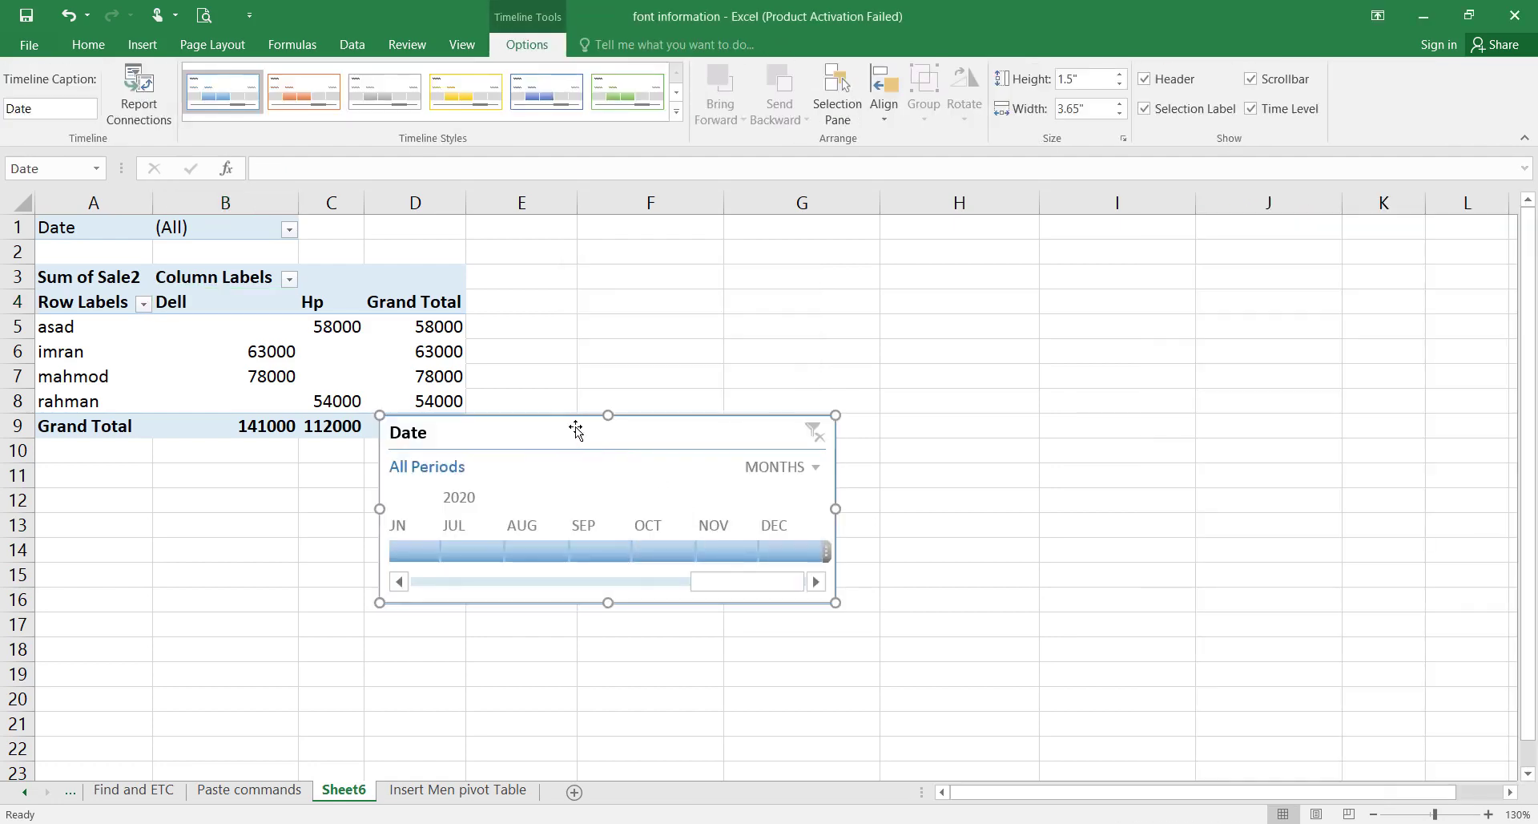
pyautogui.moveTo(567, 428); pyautogui.dragTo(801, 317)
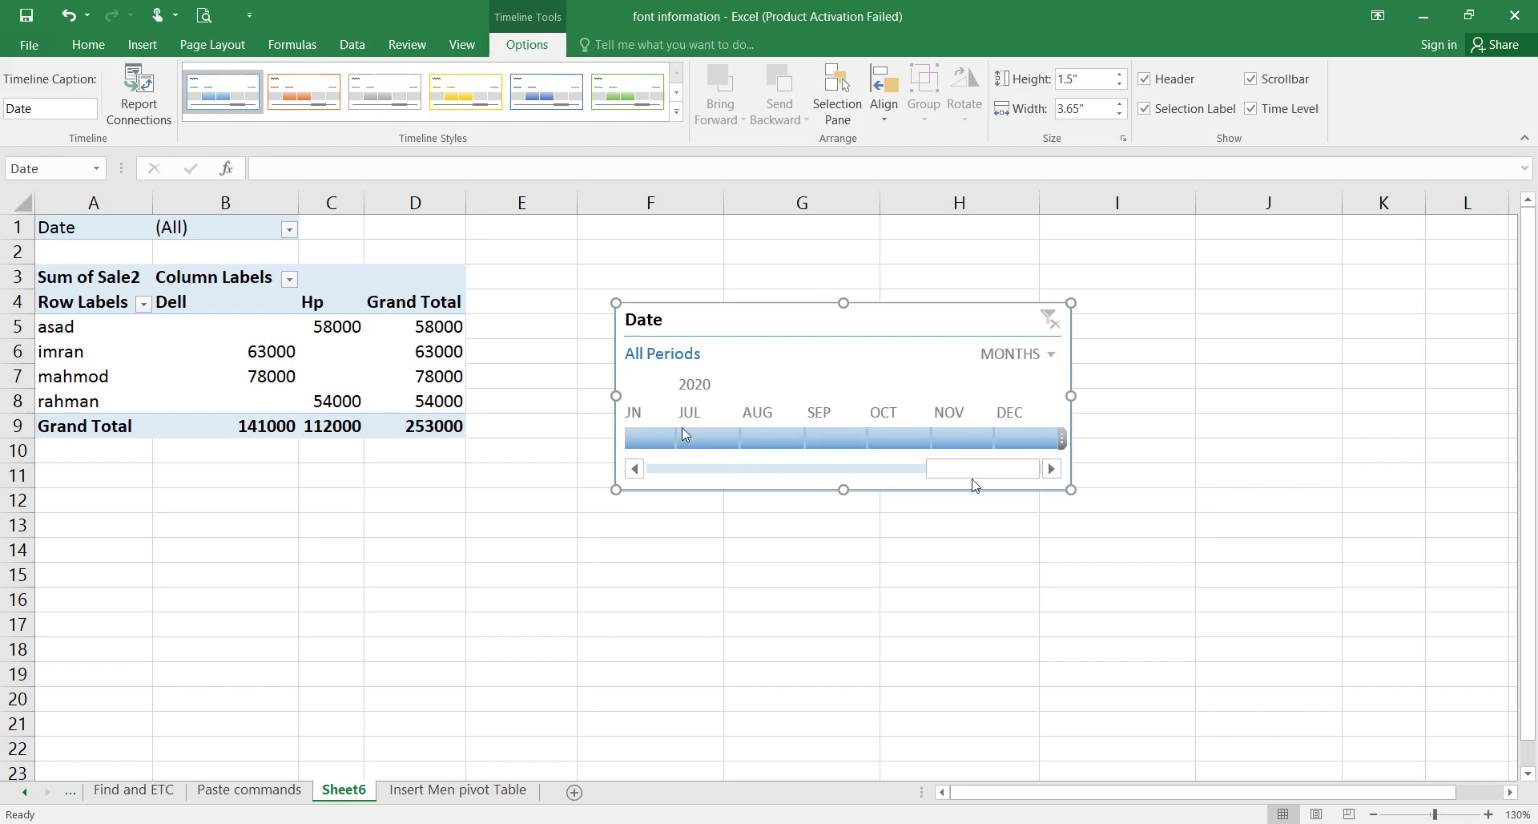
# Filter the report by single months of 2020 with the Date timeline, starting with Dec 2020 and ending on Jul 2020.
pyautogui.moveTo(964, 476); pyautogui.dragTo(1002, 452)
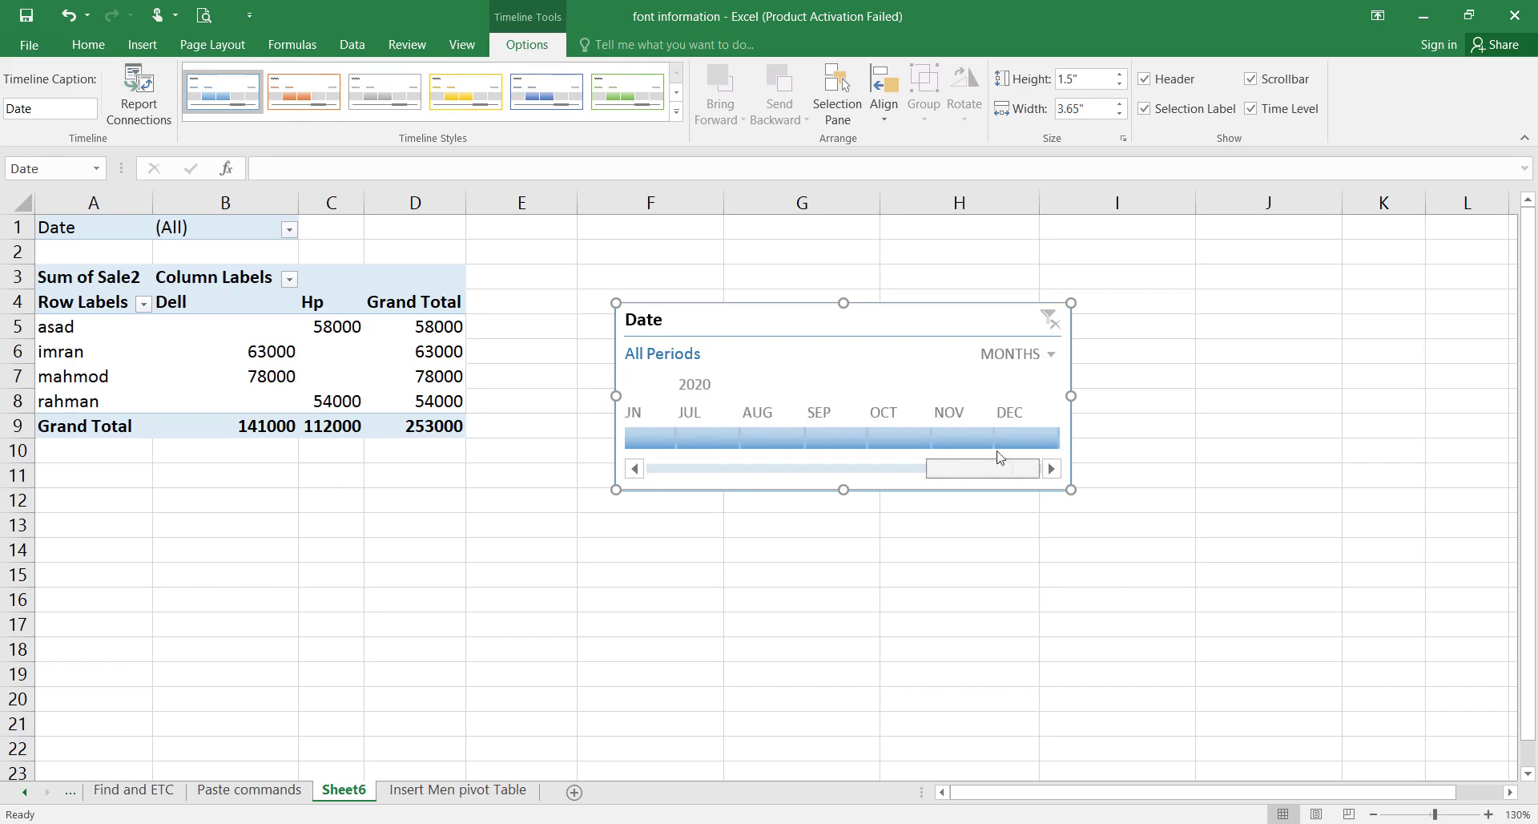
pyautogui.click(1019, 438)
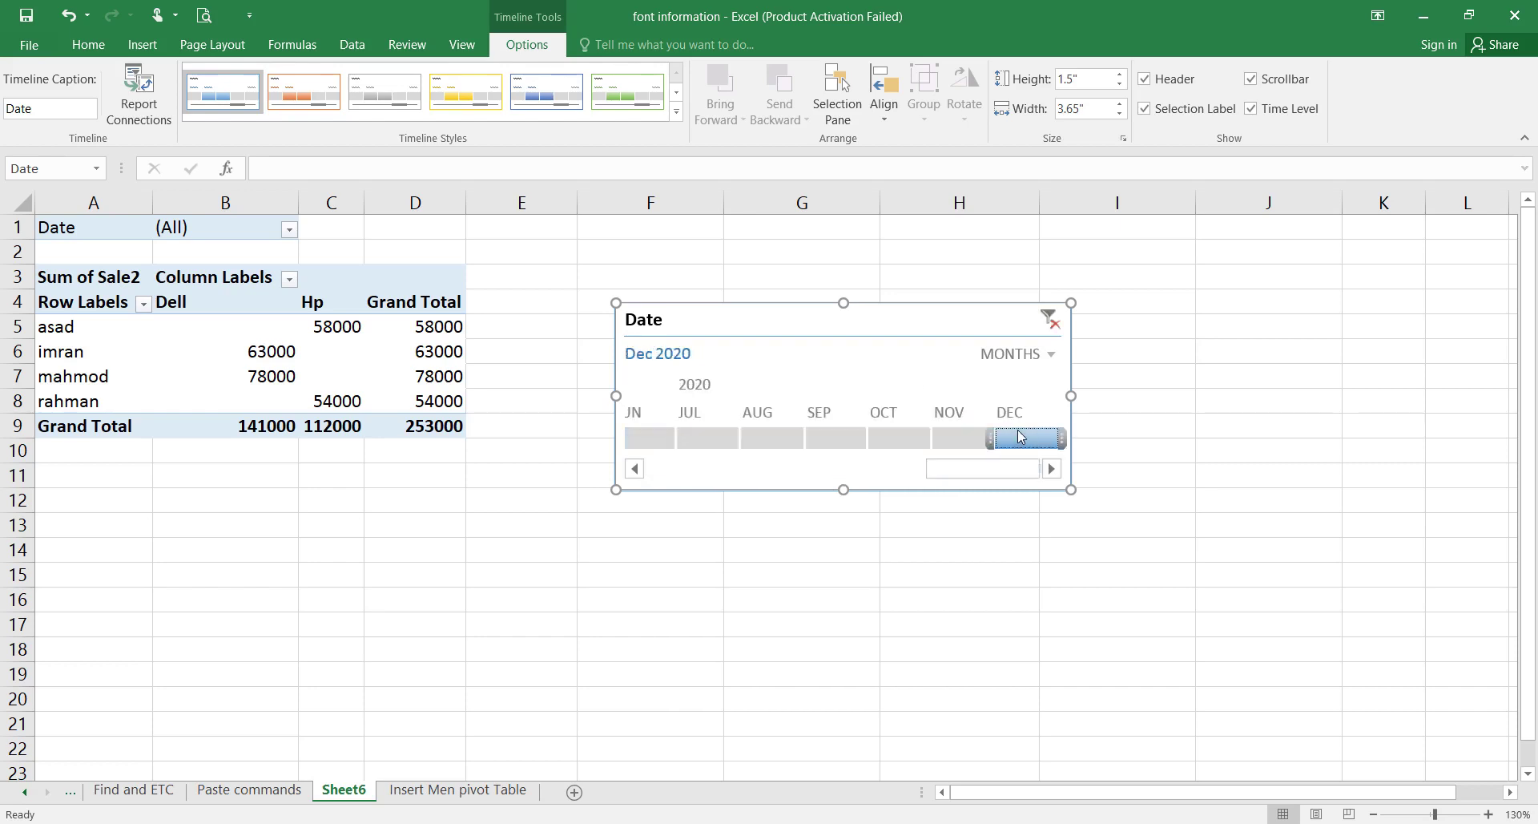
pyautogui.click(1019, 437)
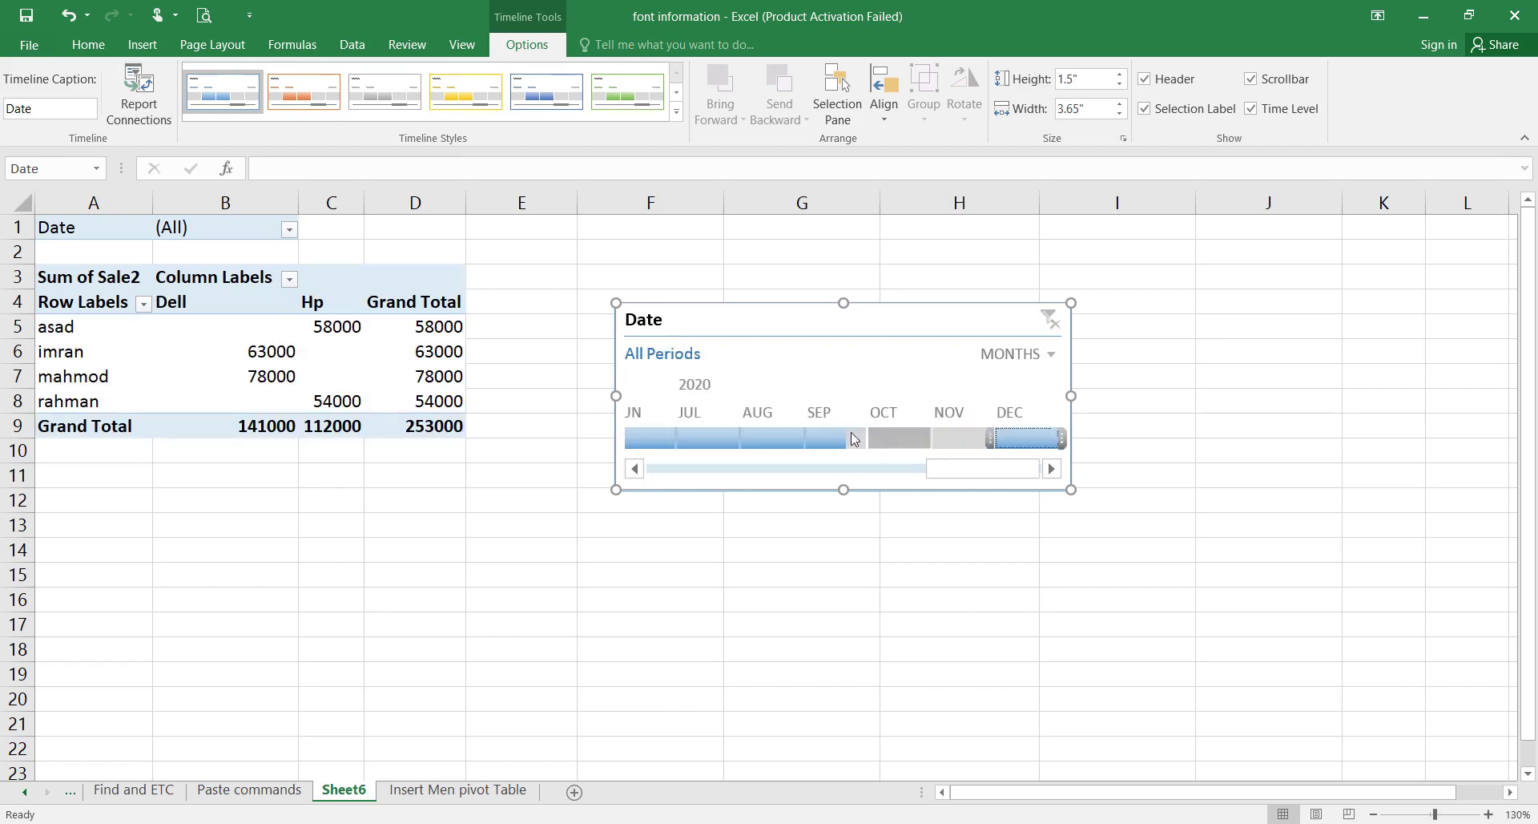
pyautogui.click(768, 439)
pyautogui.moveTo(768, 438); pyautogui.dragTo(705, 438)
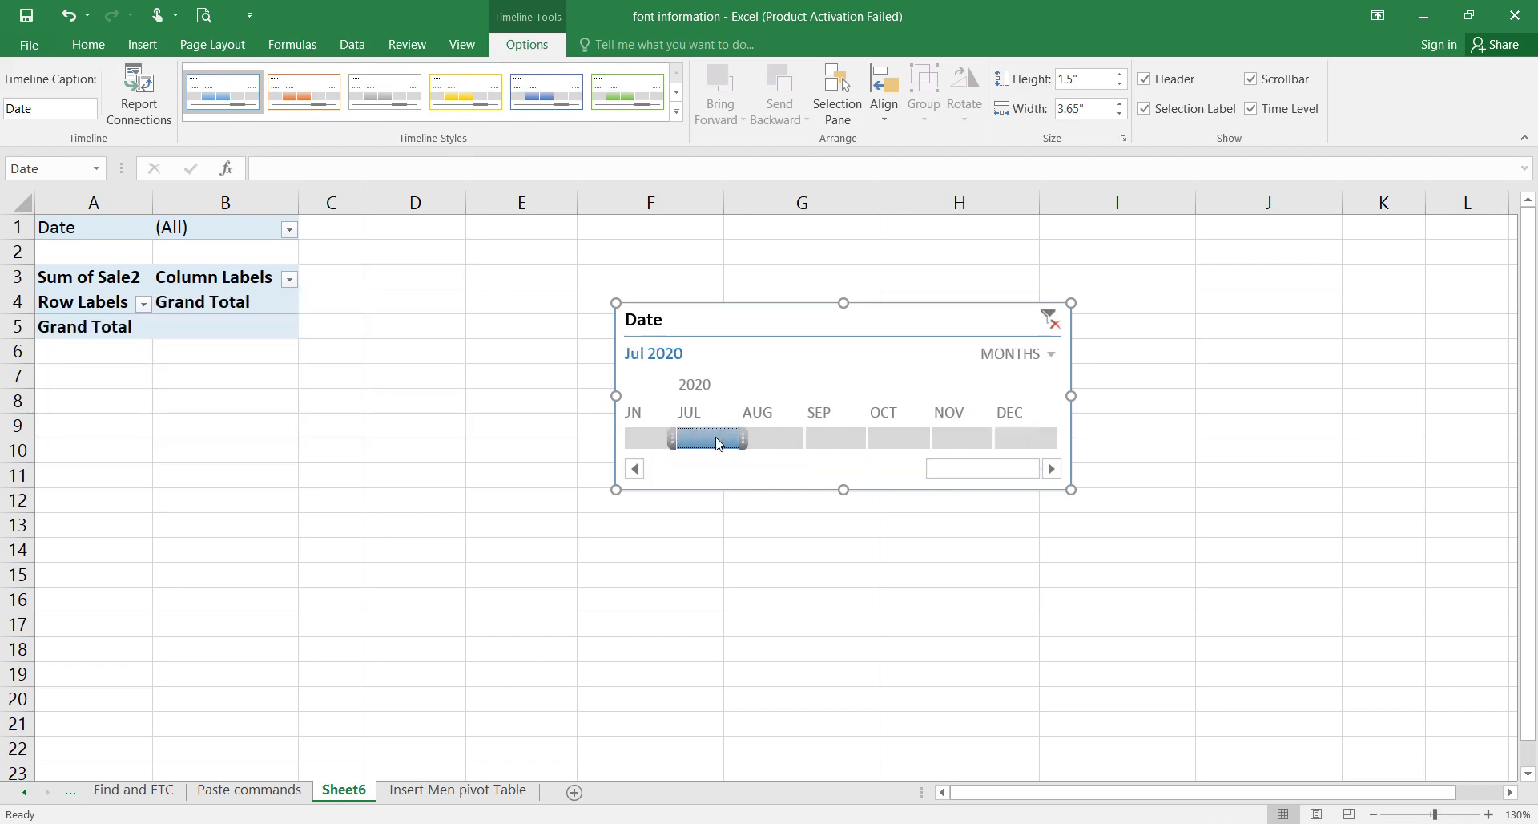
# Filter the report by single months of 2019 between January and July with the Date timeline, ending on Jan 2019.
pyautogui.moveTo(945, 476); pyautogui.dragTo(676, 473)
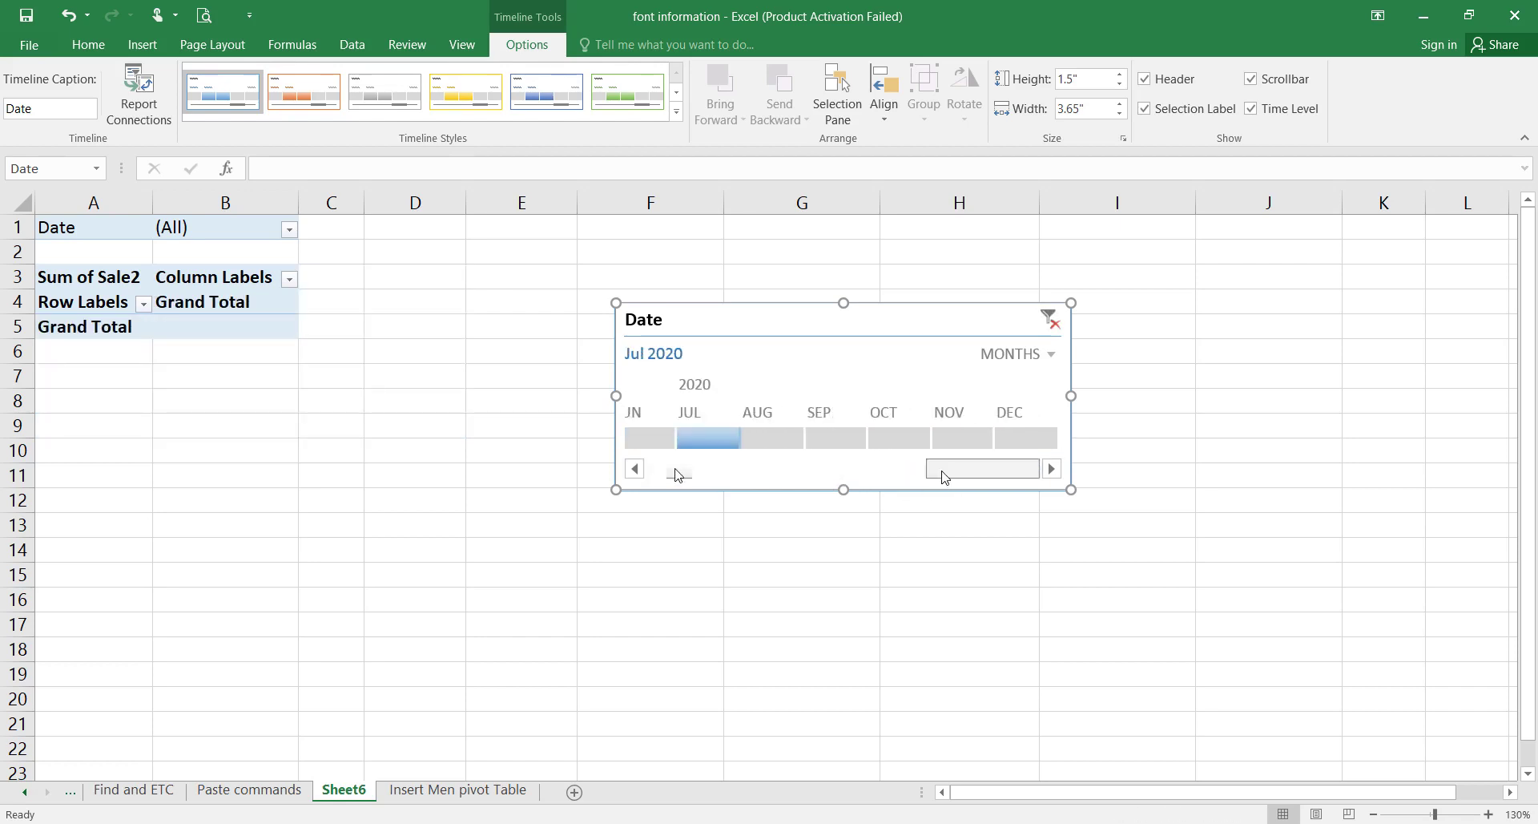
pyautogui.click(653, 440)
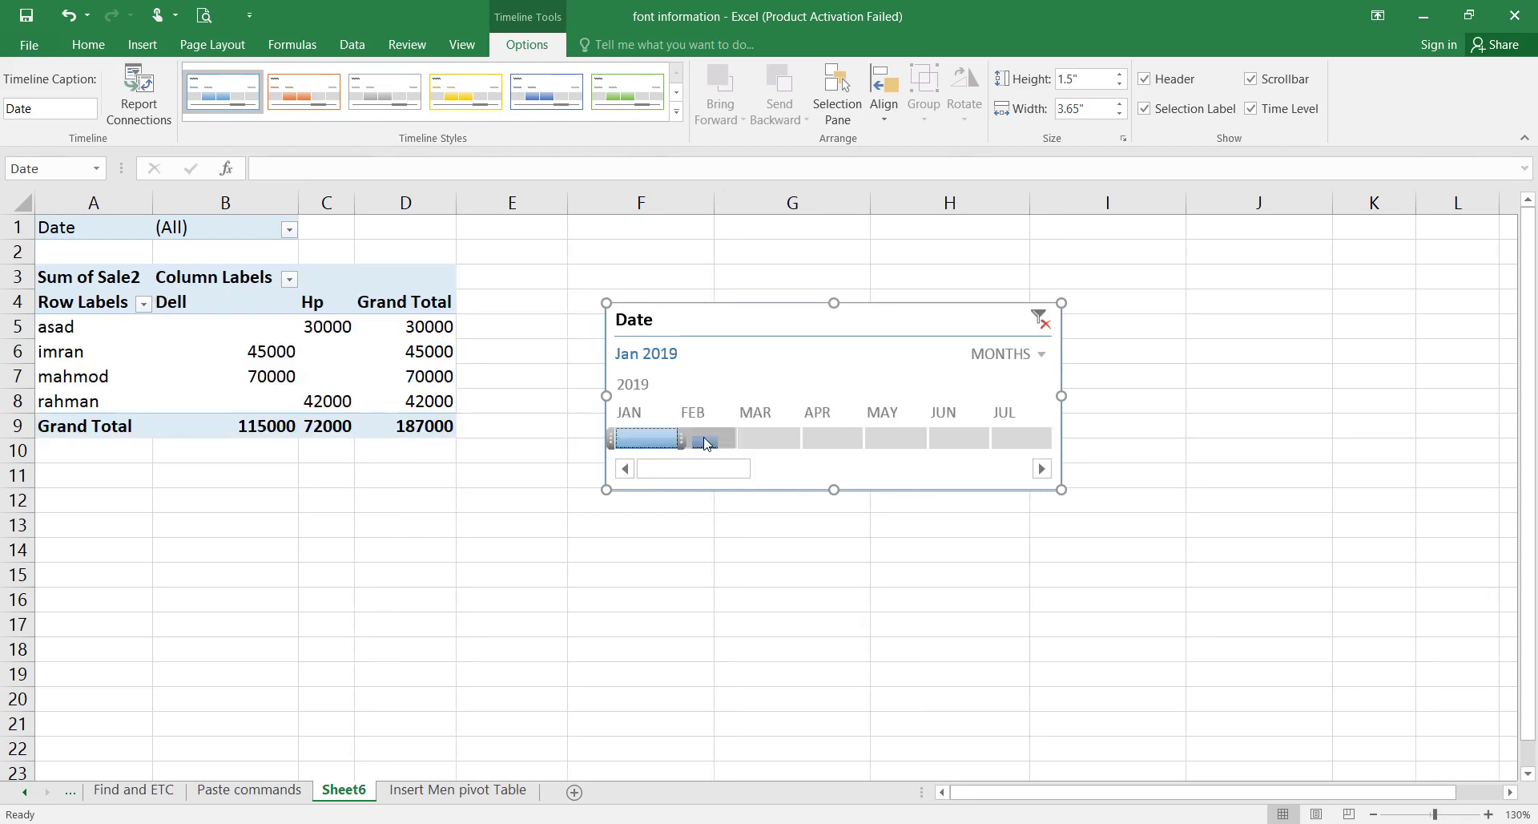
pyautogui.click(784, 438)
pyautogui.click(824, 438)
pyautogui.click(641, 438)
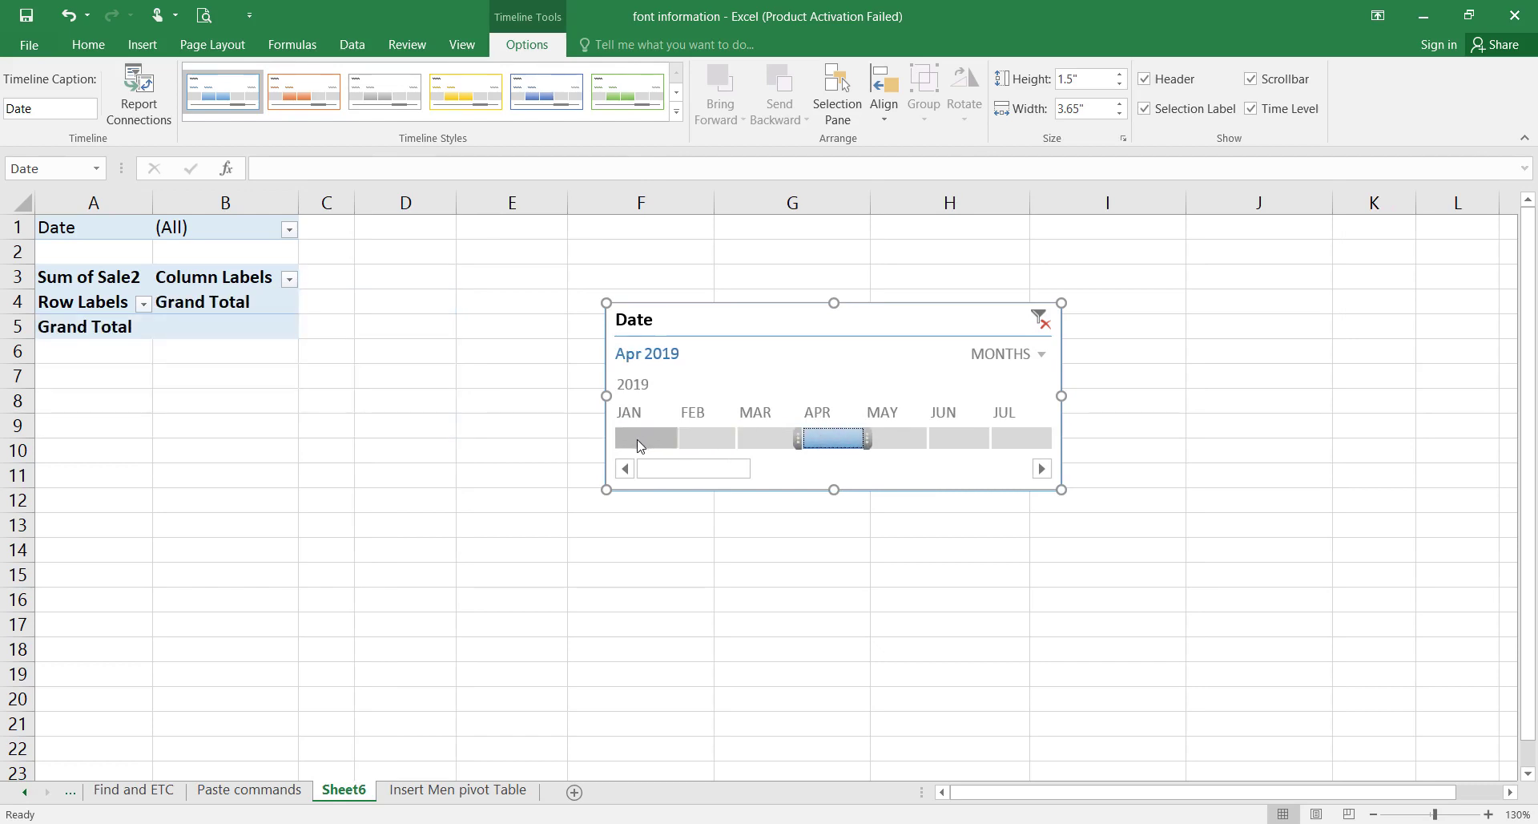
pyautogui.click(997, 442)
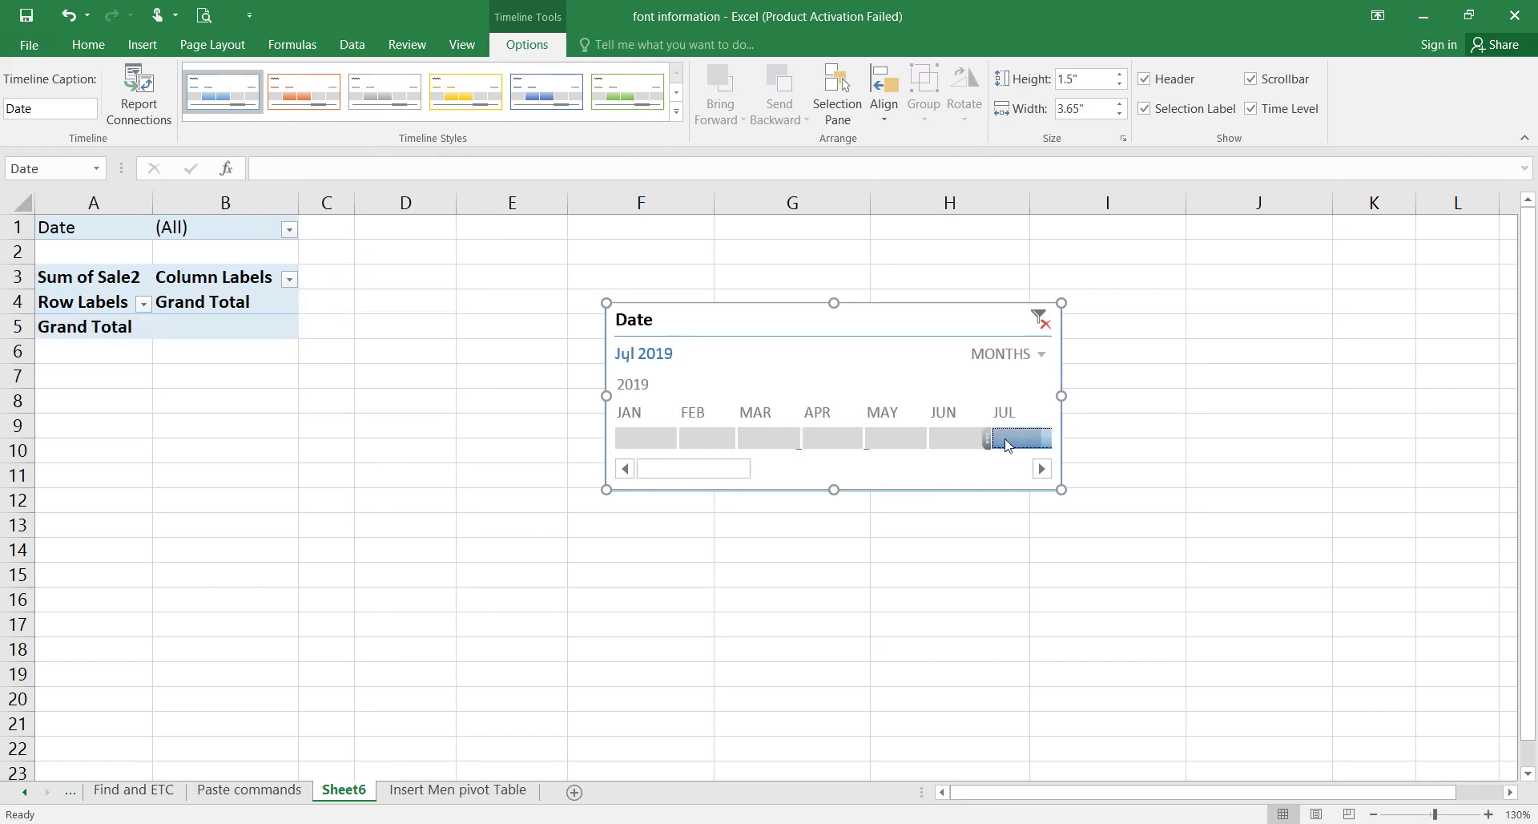
pyautogui.click(958, 440)
pyautogui.click(897, 440)
pyautogui.click(811, 439)
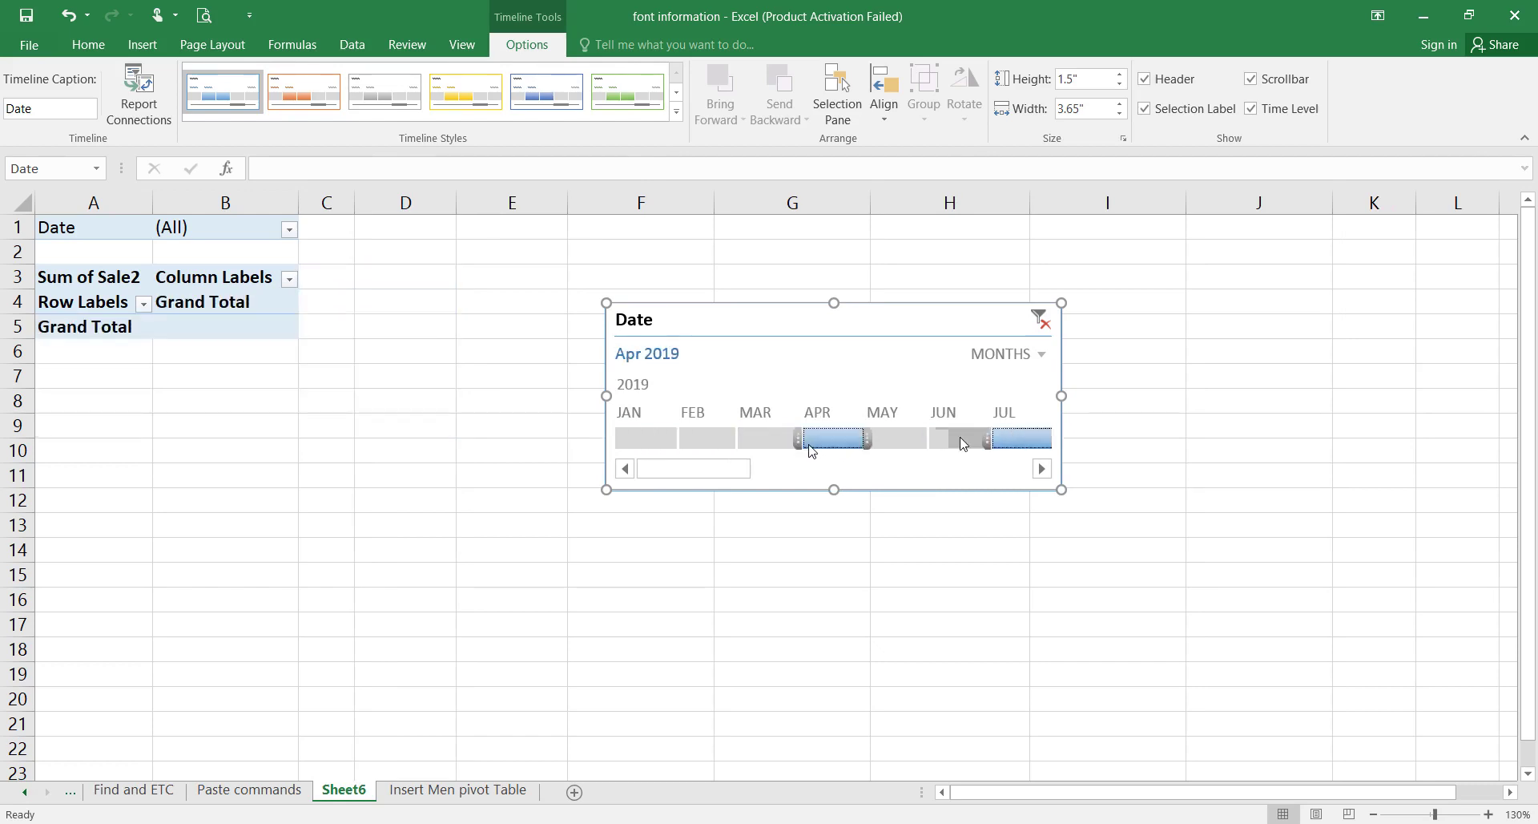
pyautogui.click(764, 440)
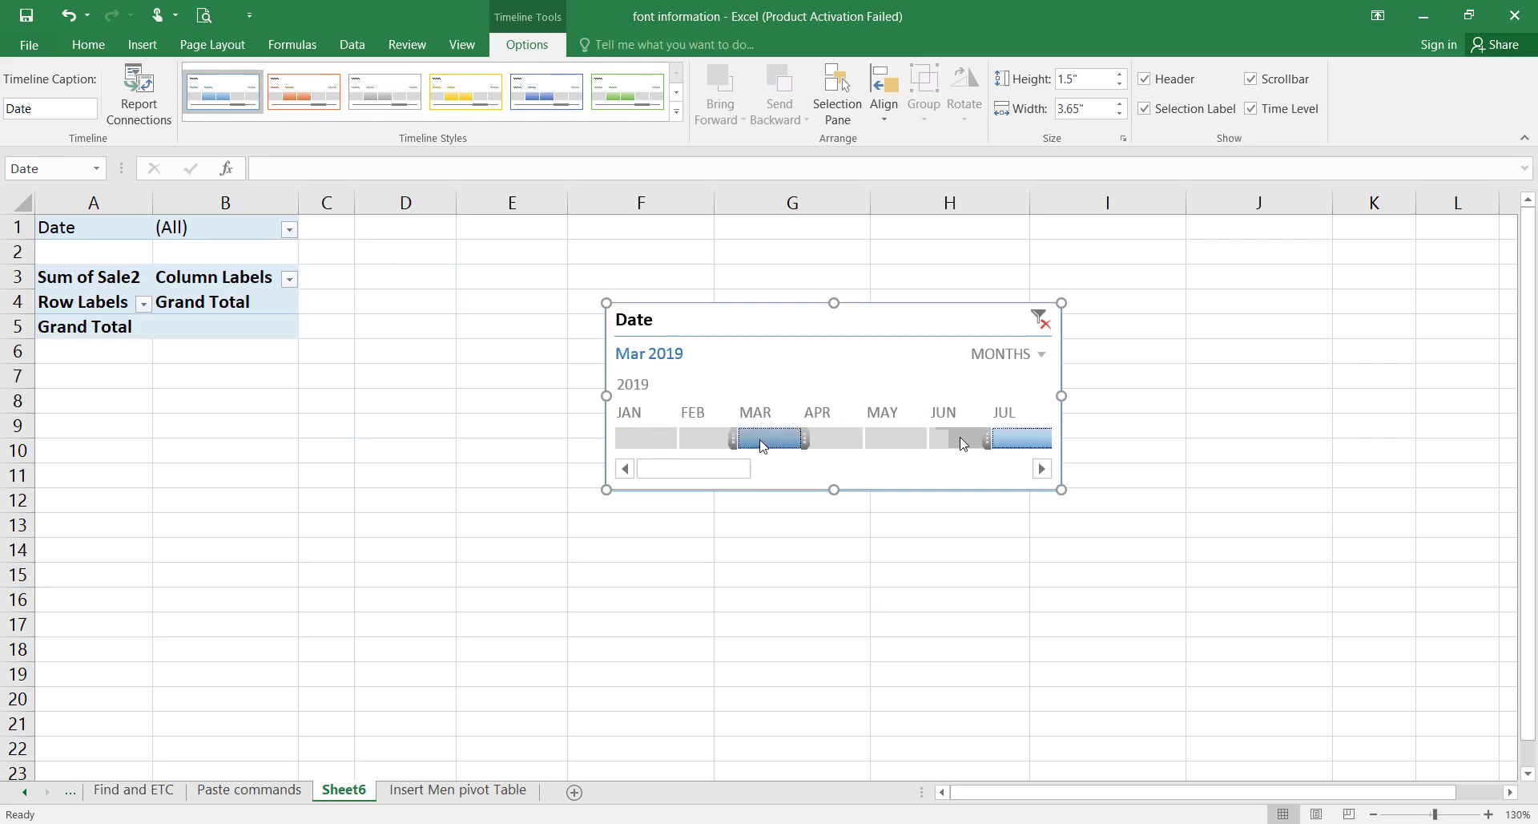
pyautogui.click(663, 443)
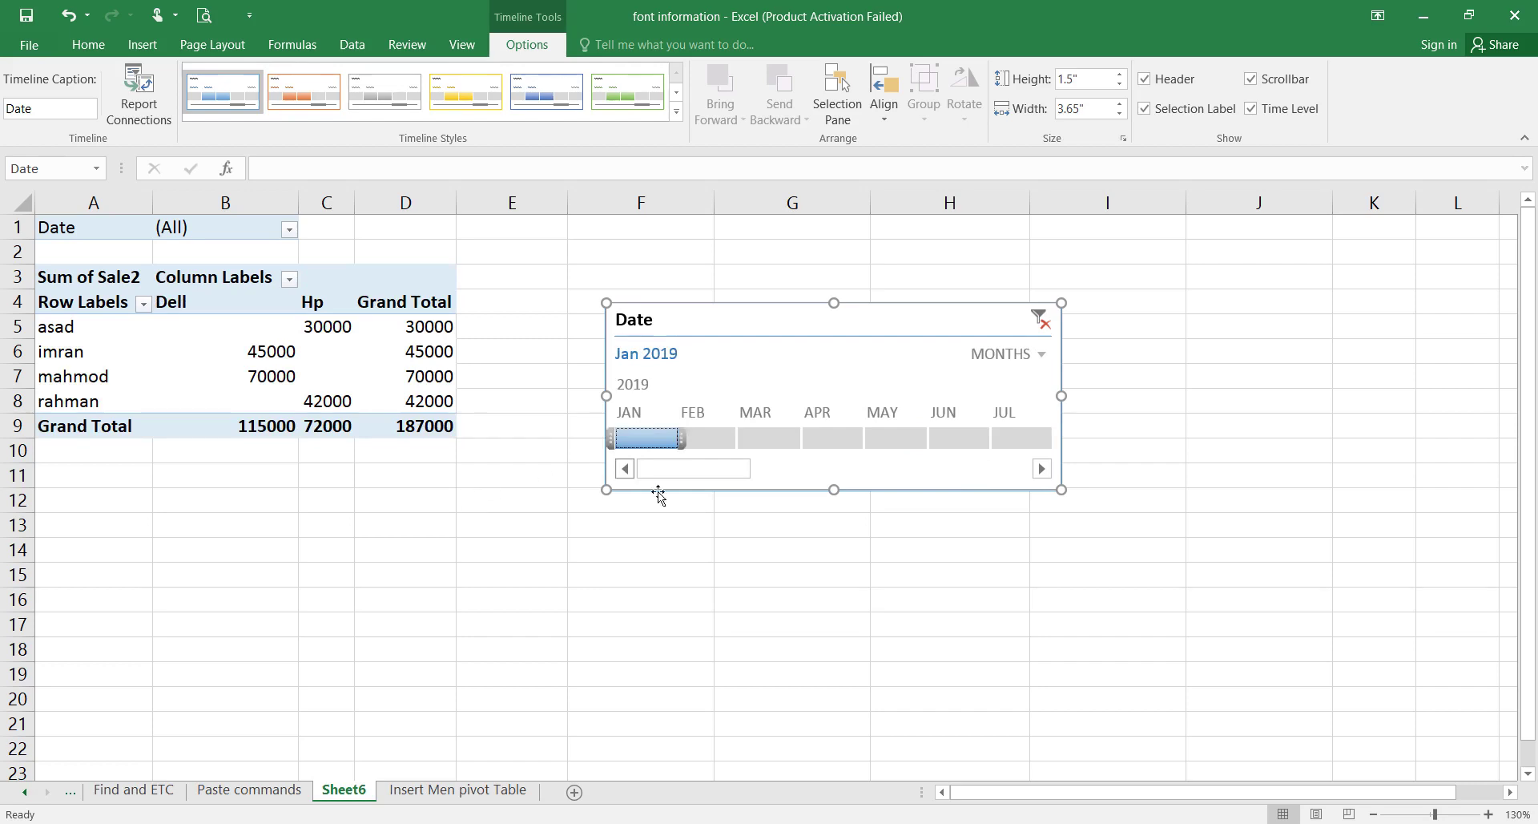
# Clear the Date timeline's month filter and apply the dark orange style to the timeline.
pyautogui.click(1041, 319)
pyautogui.click(661, 440)
pyautogui.click(1041, 319)
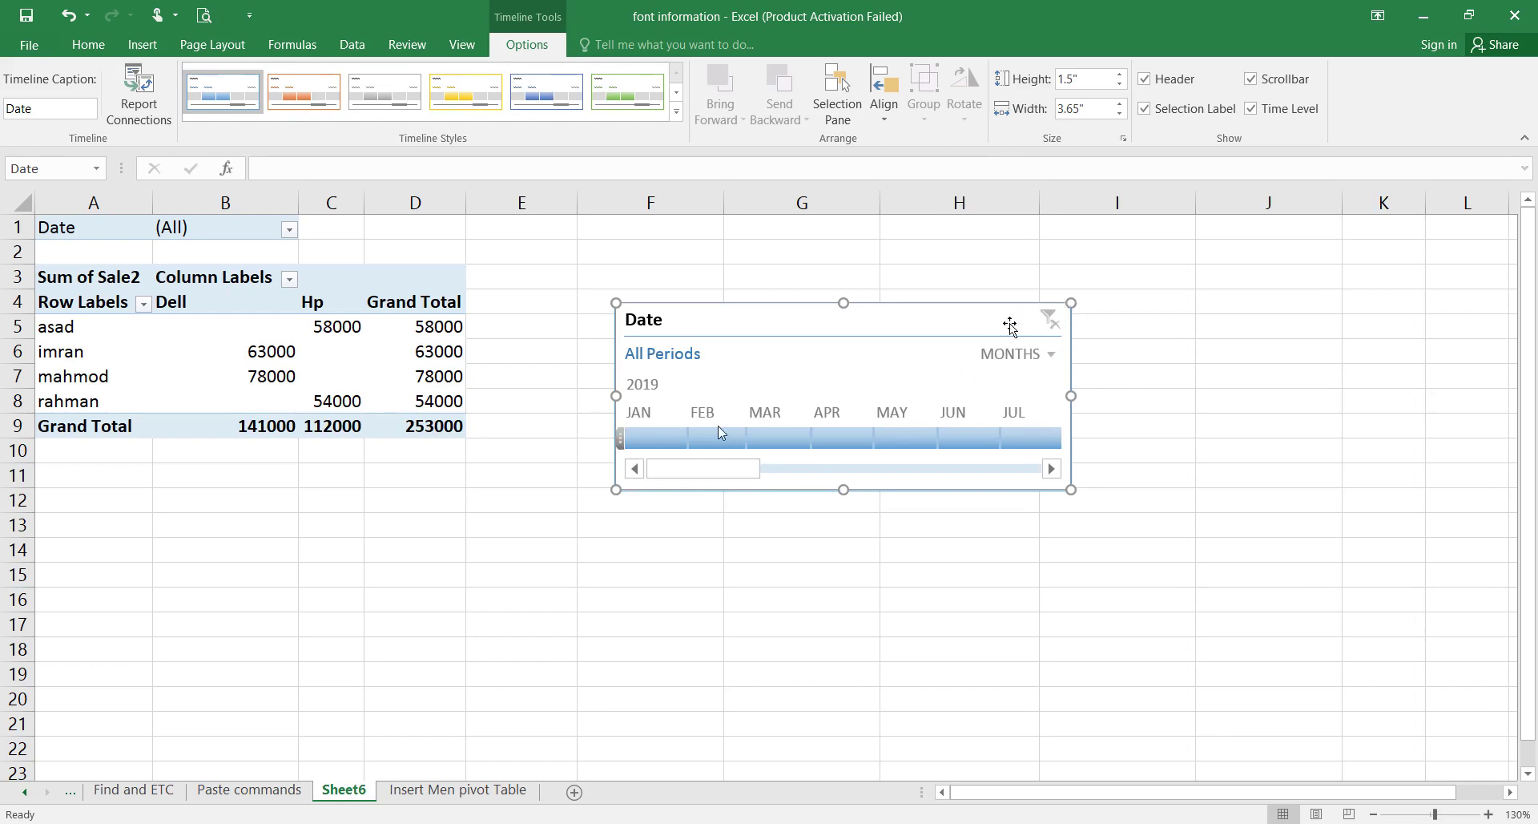
pyautogui.click(677, 112)
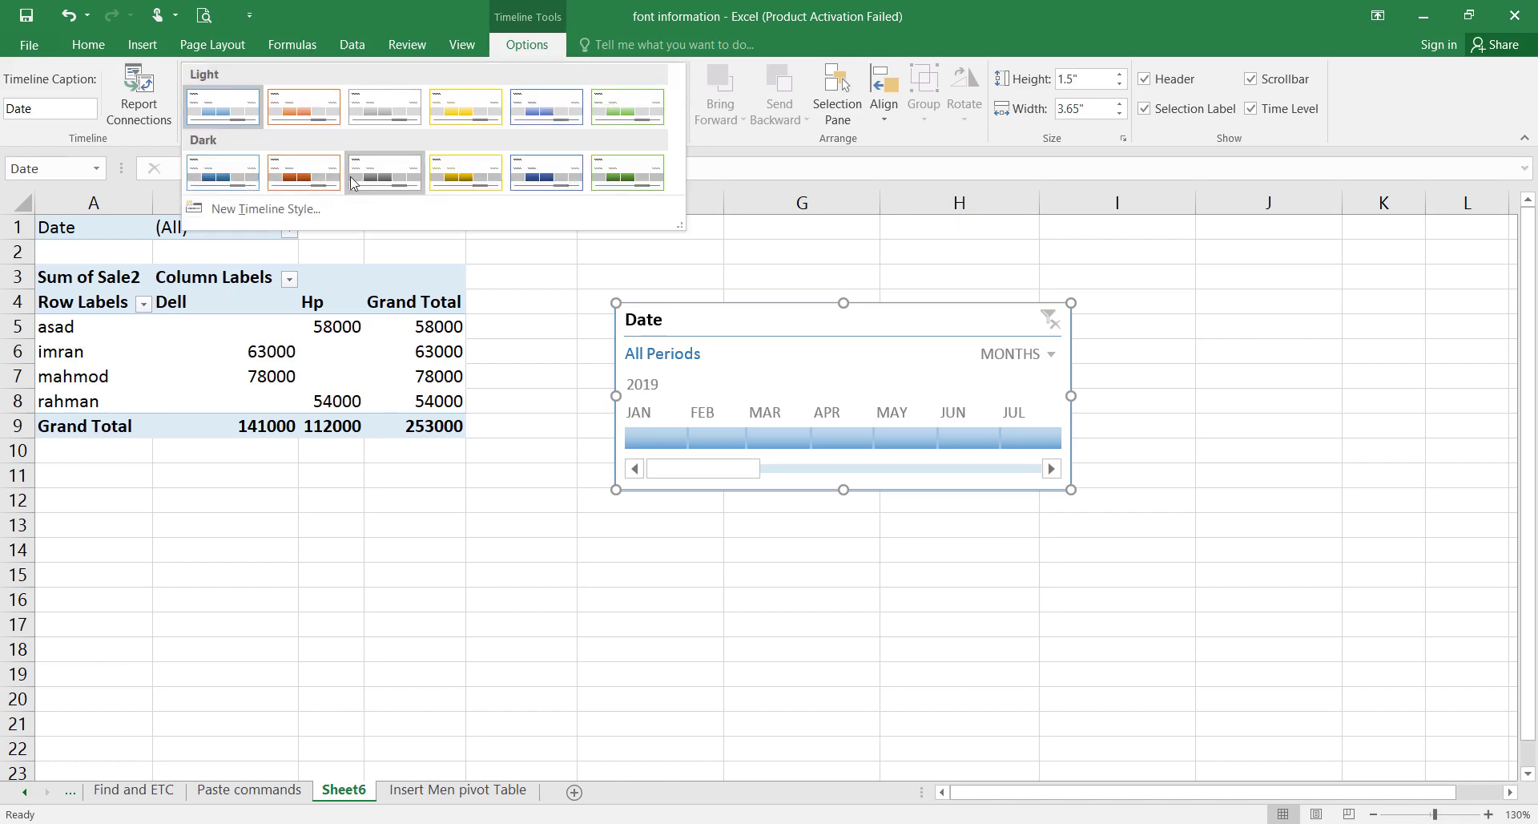
pyautogui.click(335, 182)
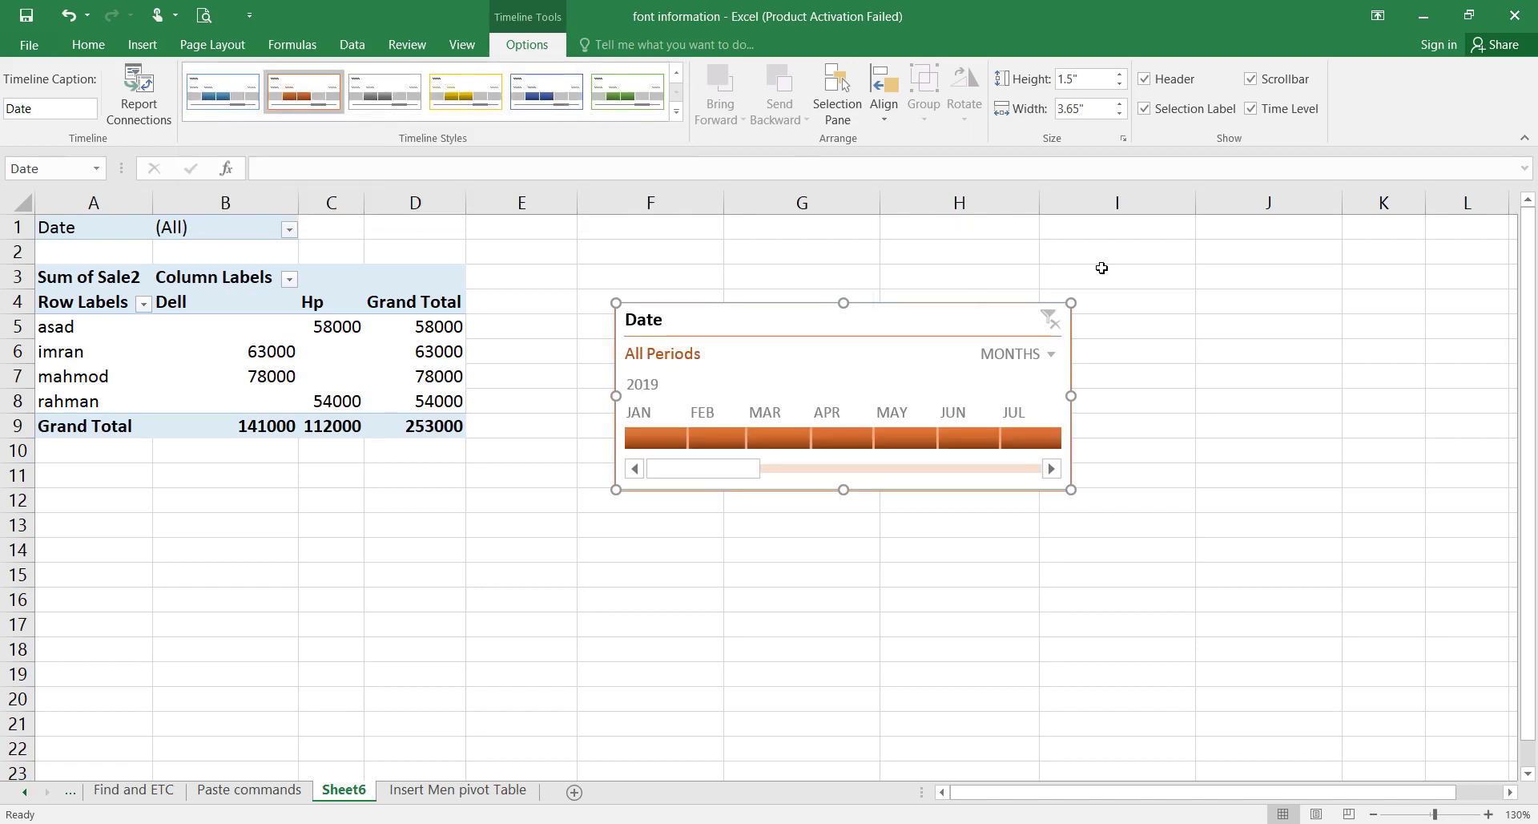
# Remove the Date timeline from the worksheet and return to the PivotTable analysis commands.
pyautogui.rightClick(1054, 323)
pyautogui.click(1126, 528)
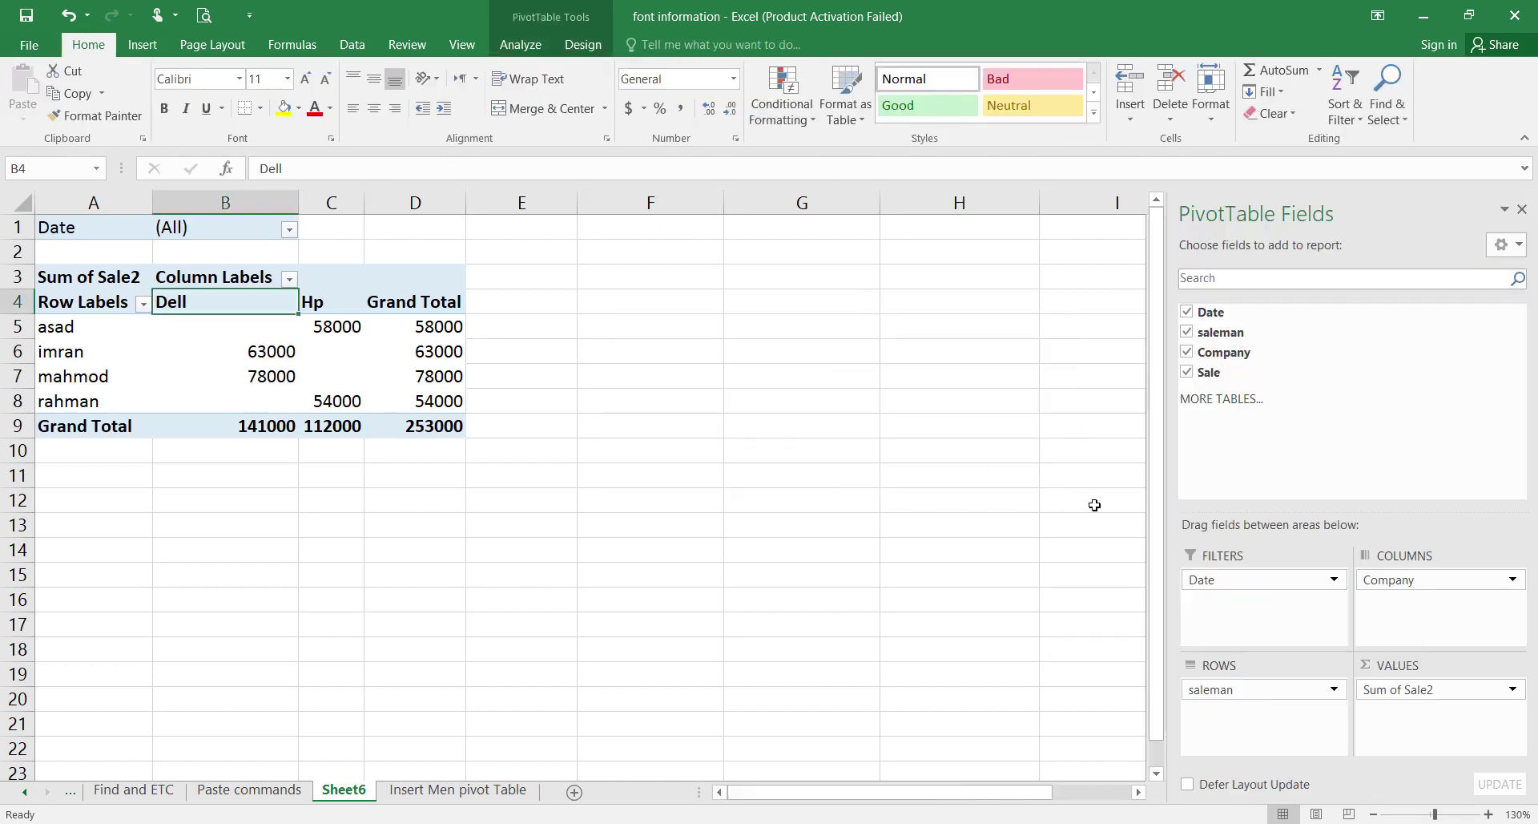
pyautogui.click(531, 47)
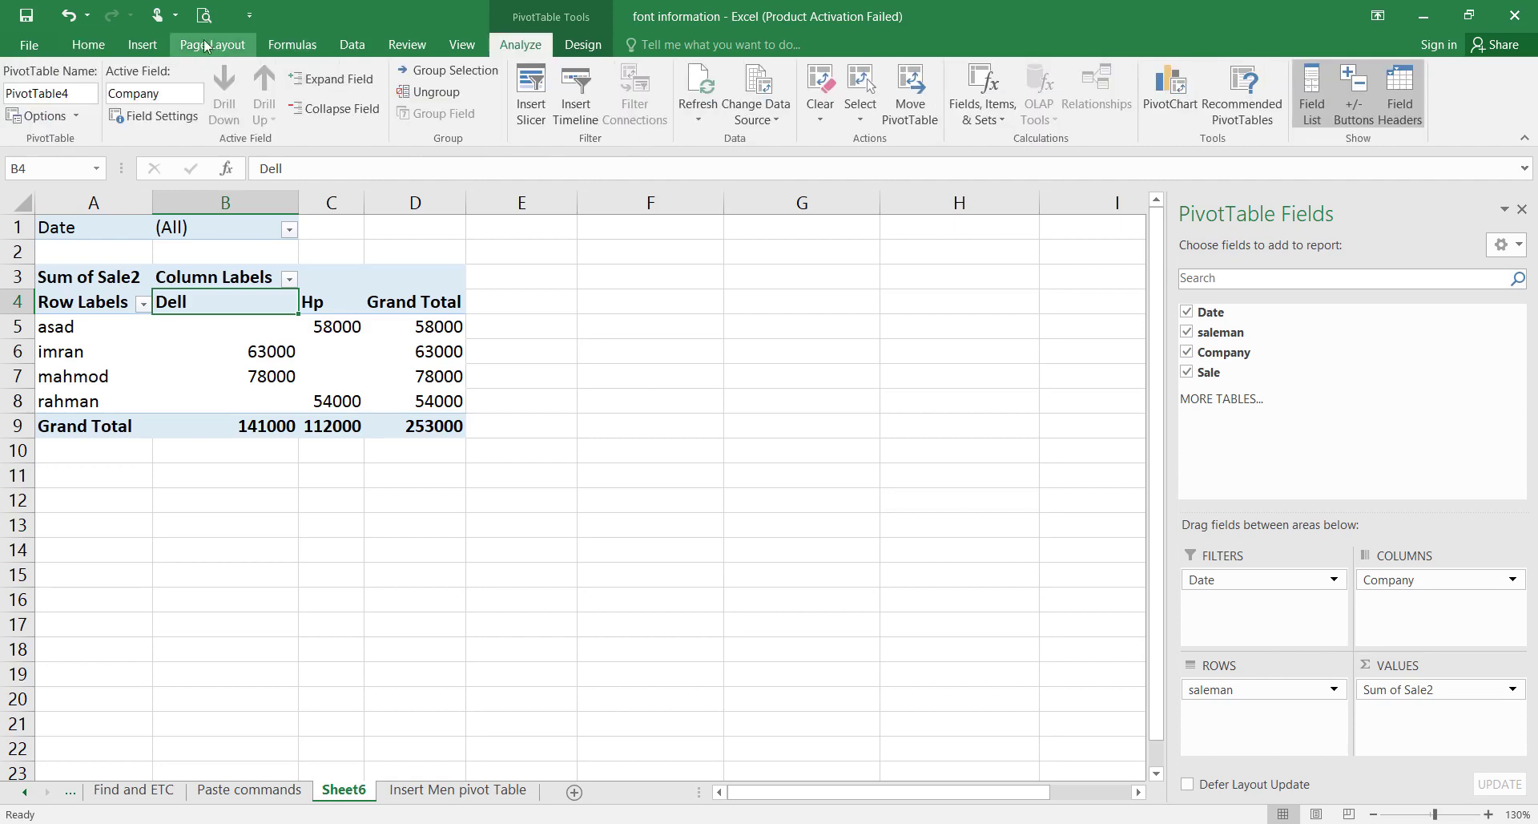
# Examine the Sort & Filter options available for the Dell header cell inside the PivotTable.
pyautogui.click(101, 47)
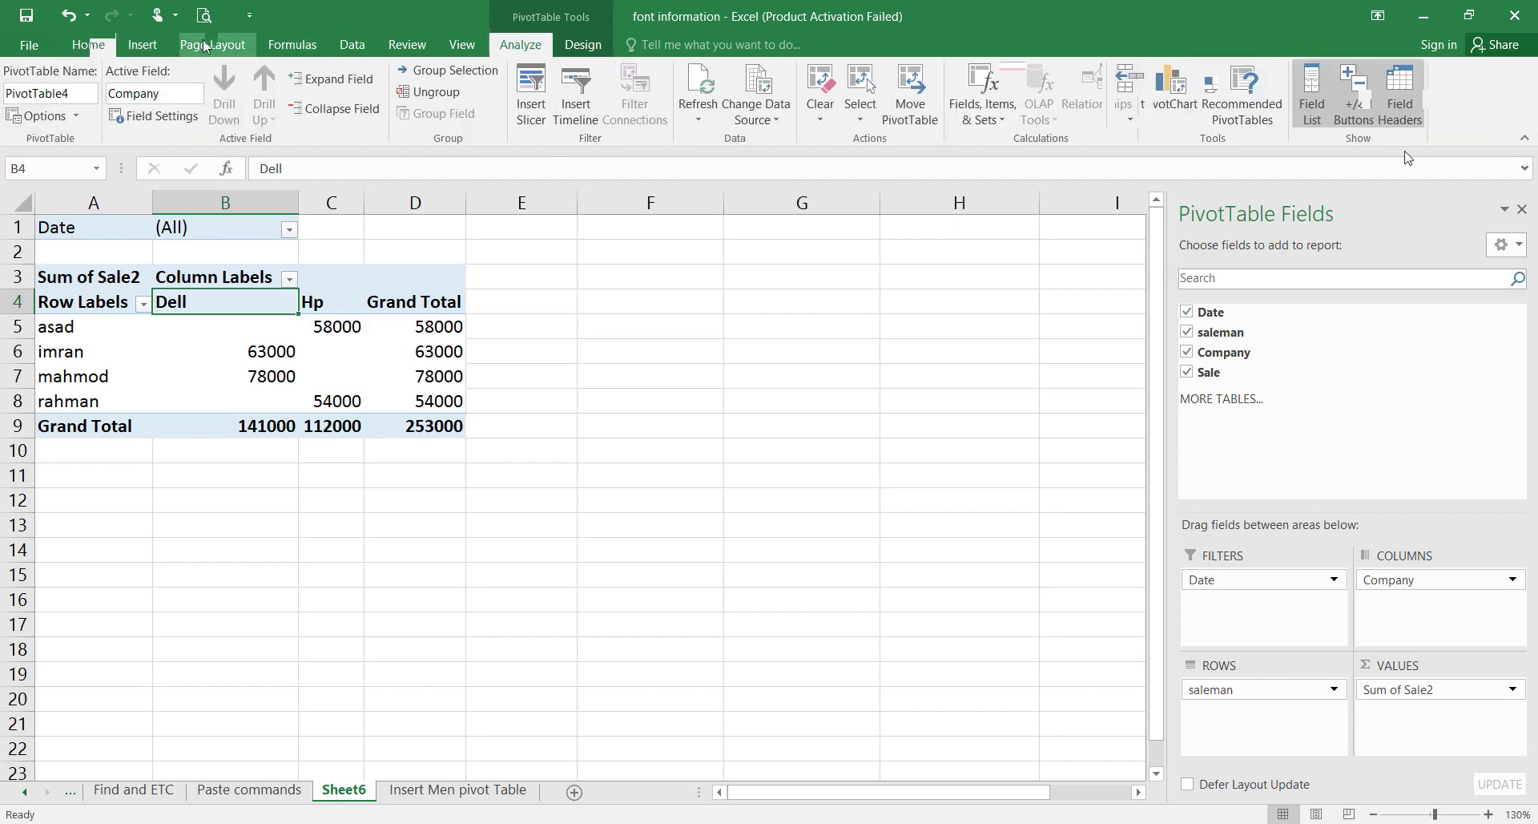
pyautogui.click(1359, 118)
pyautogui.click(1361, 121)
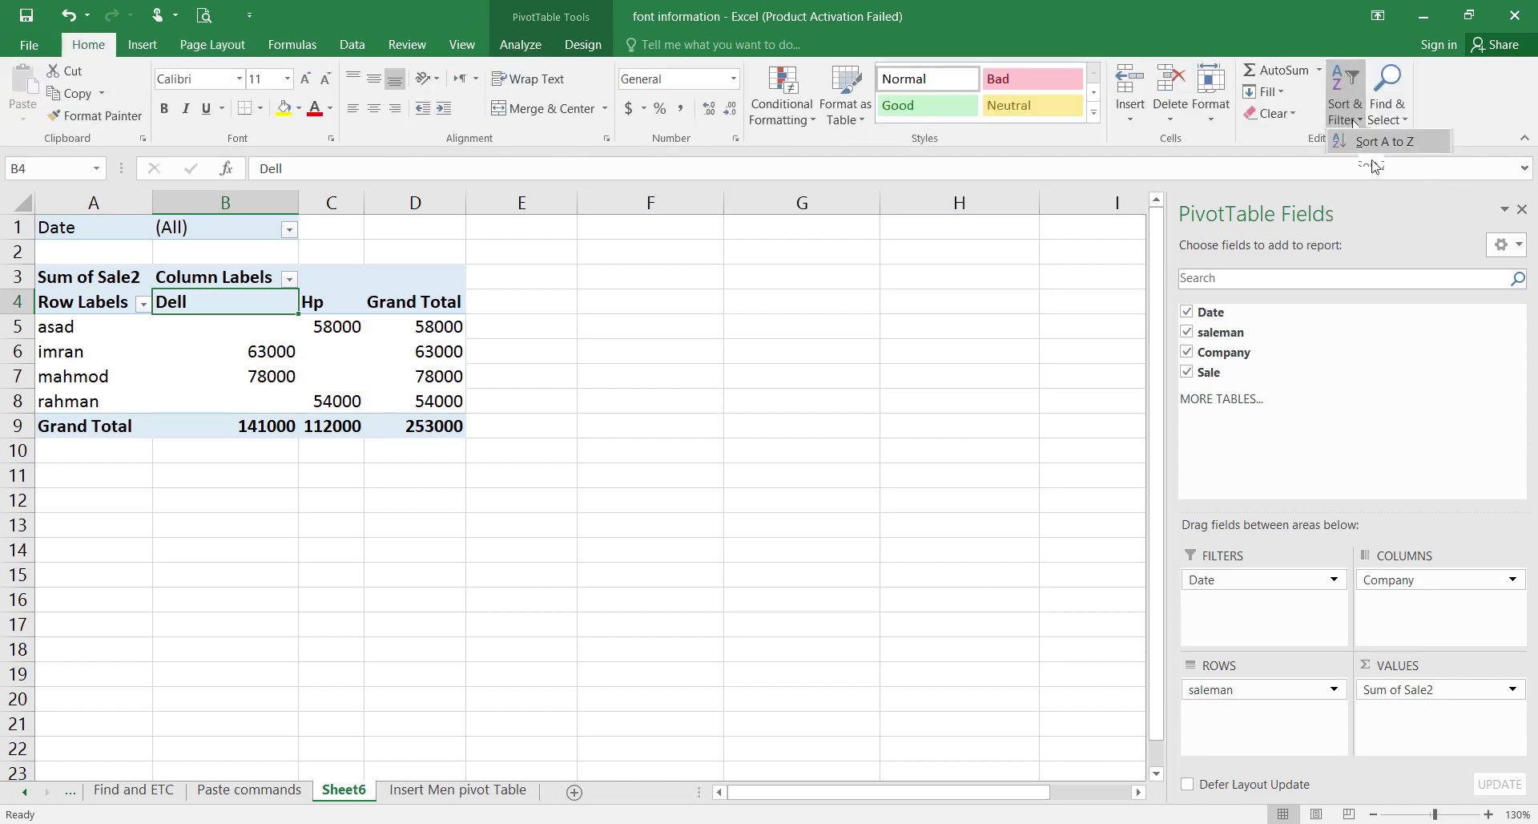
pyautogui.click(1360, 120)
pyautogui.click(1355, 122)
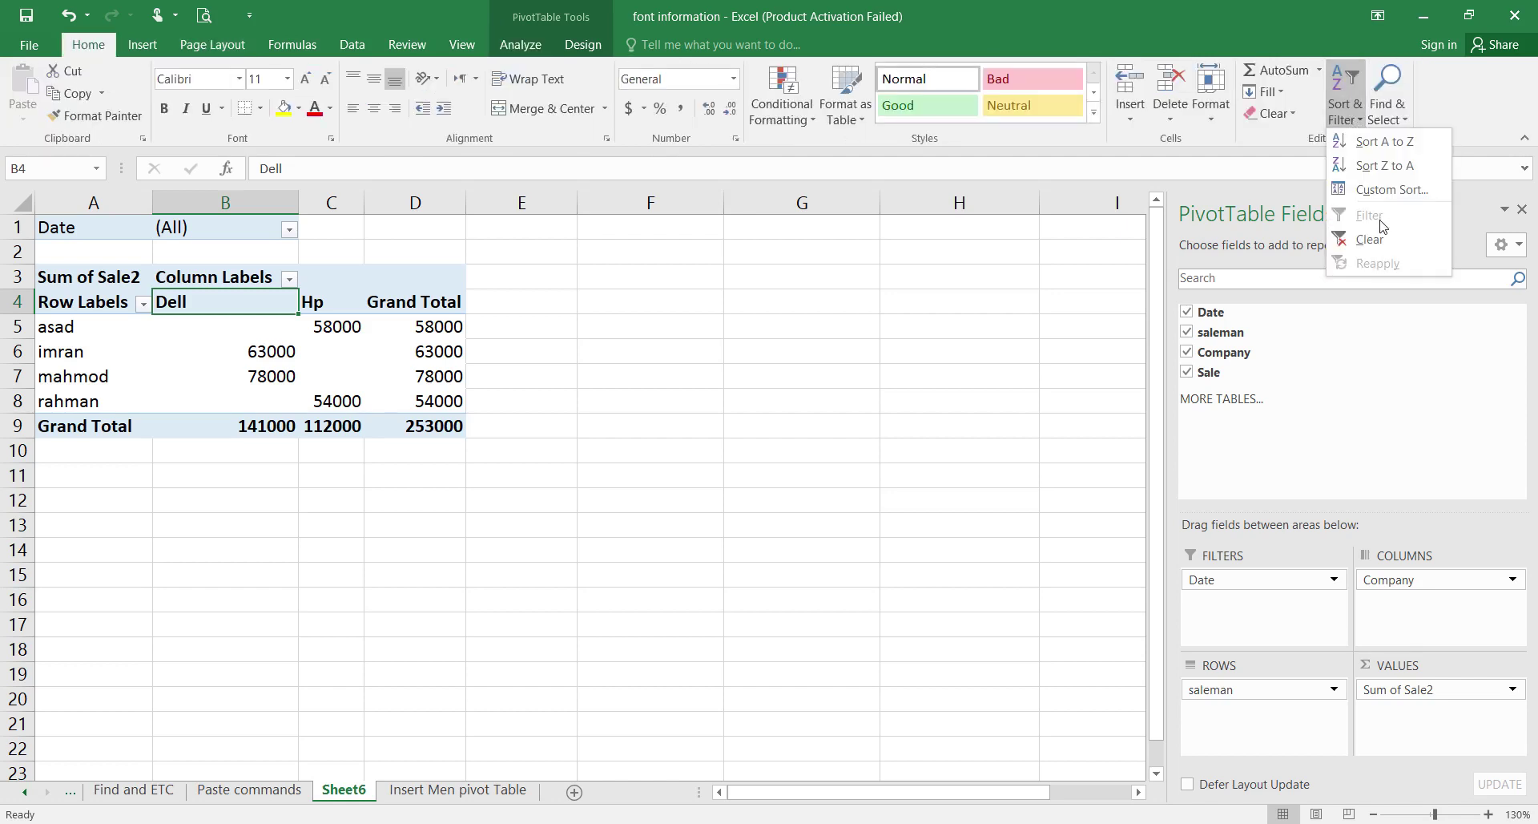
pyautogui.click(522, 351)
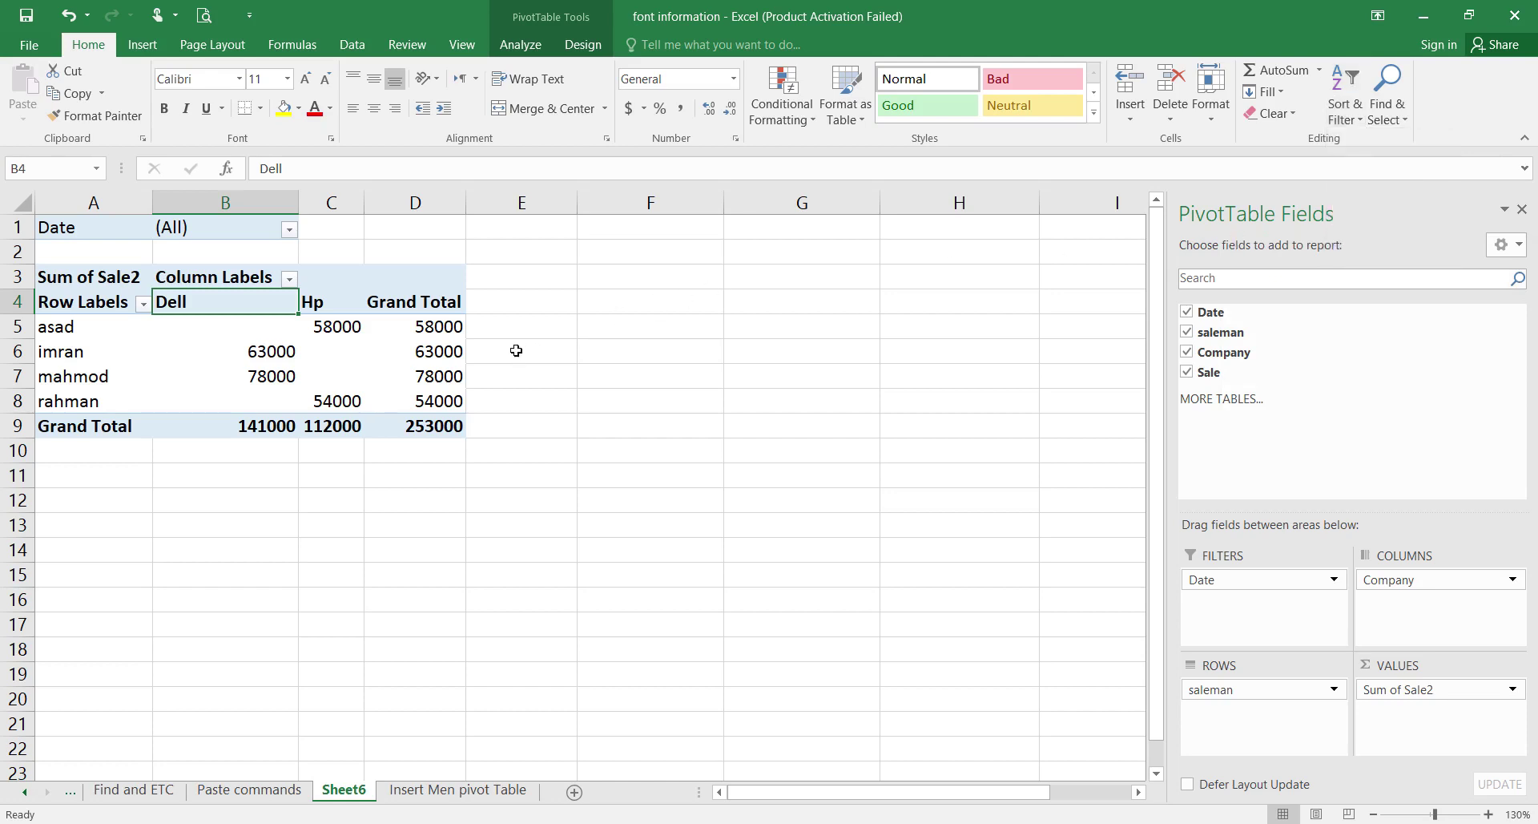
# Examine the Sort & Filter options offered for empty cell E6 outside the PivotTable.
pyautogui.click(516, 350)
pyautogui.scroll(-3, 476, 618)
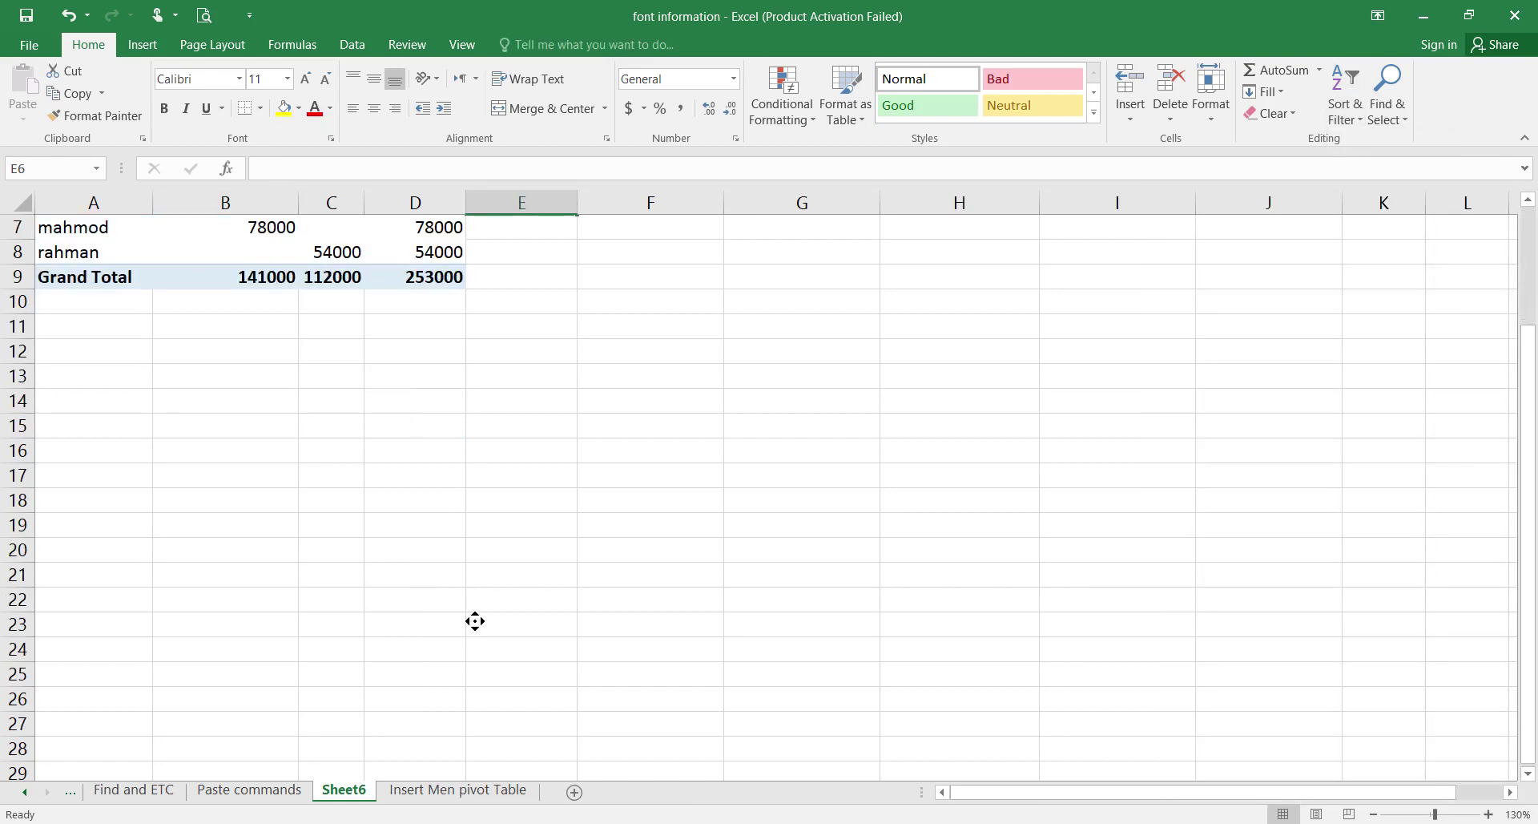
pyautogui.scroll(-17, 476, 619)
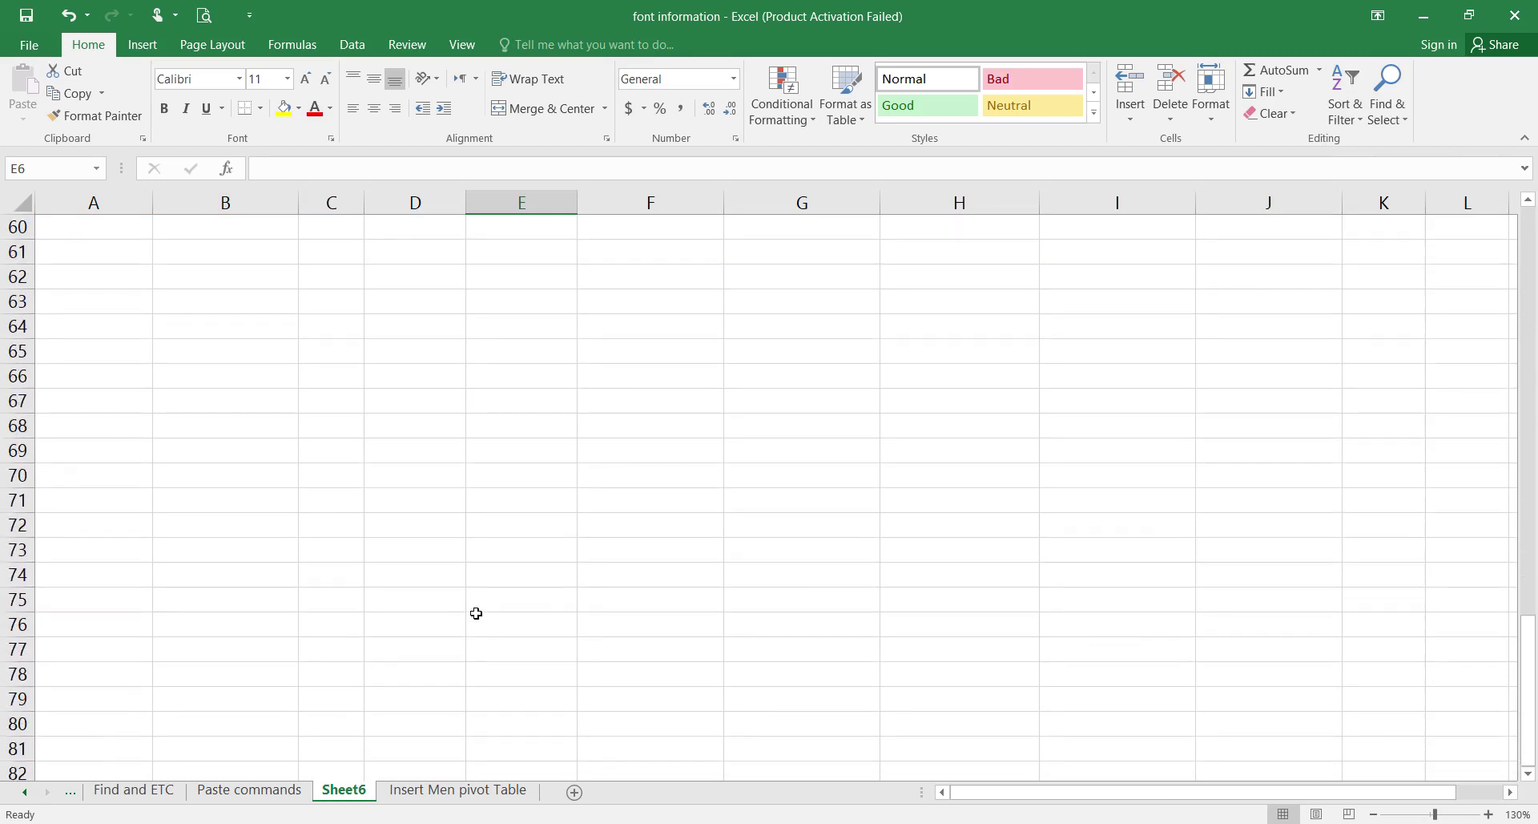
pyautogui.scroll(7, 476, 614)
pyautogui.scroll(13, 476, 613)
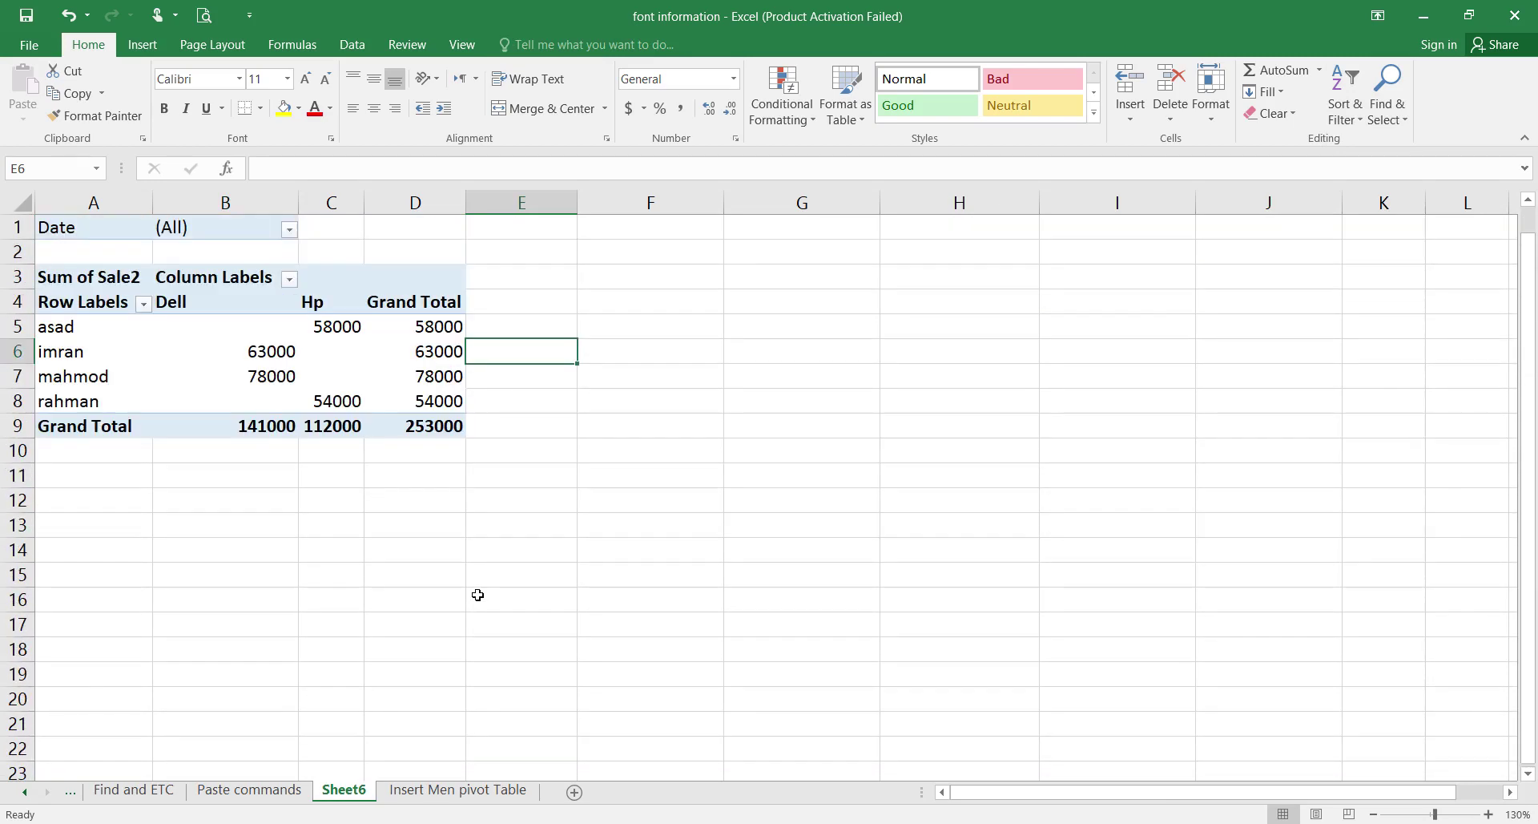
pyautogui.click(1359, 120)
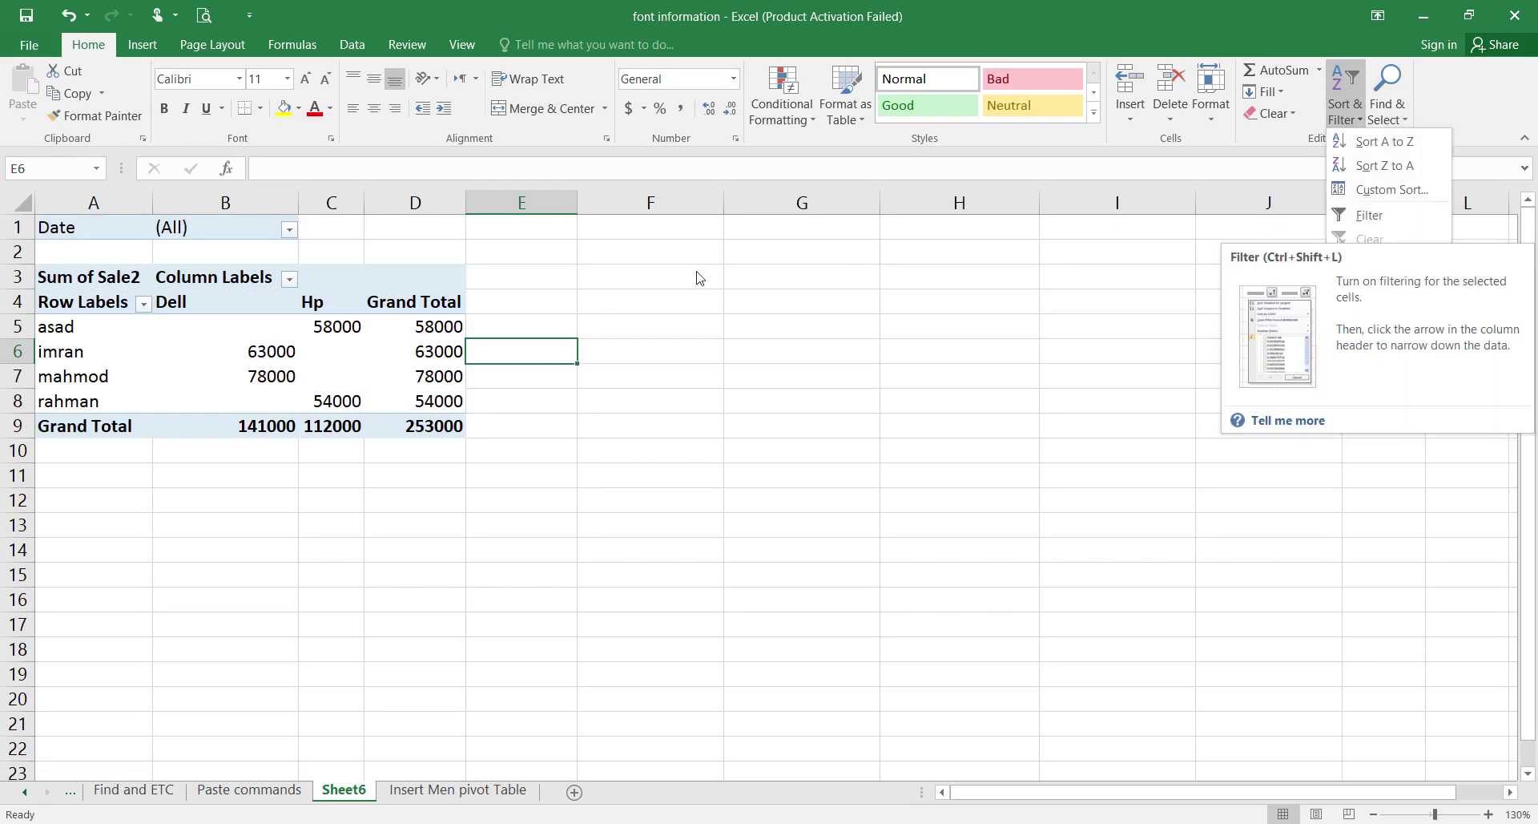
pyautogui.click(219, 315)
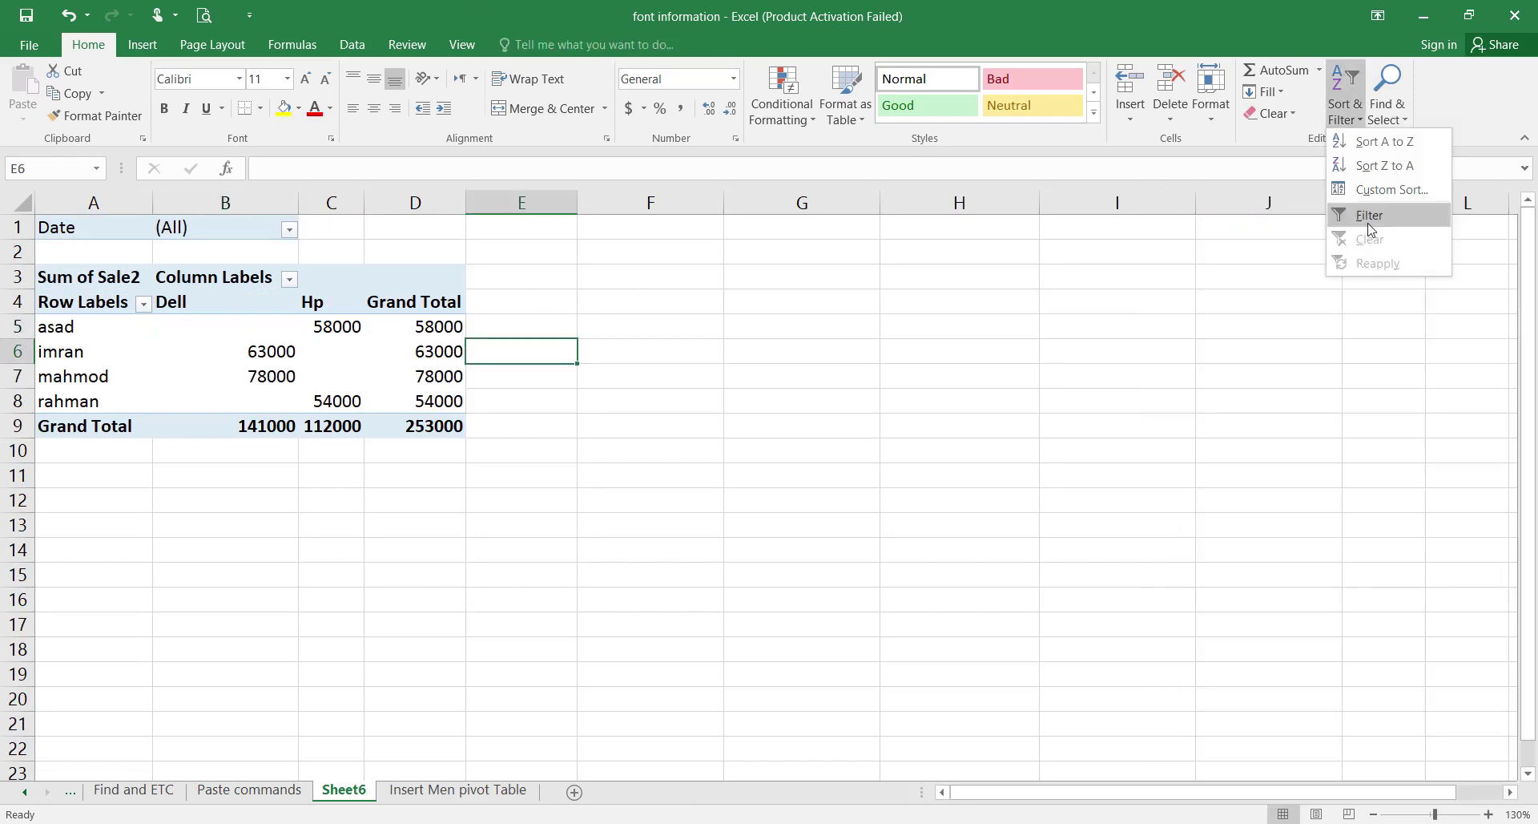
# Reselect the PivotTable's Dell header, show the PivotTable analysis commands, and go to the "Insert Men pivot Table" source sheet.
pyautogui.click(233, 294)
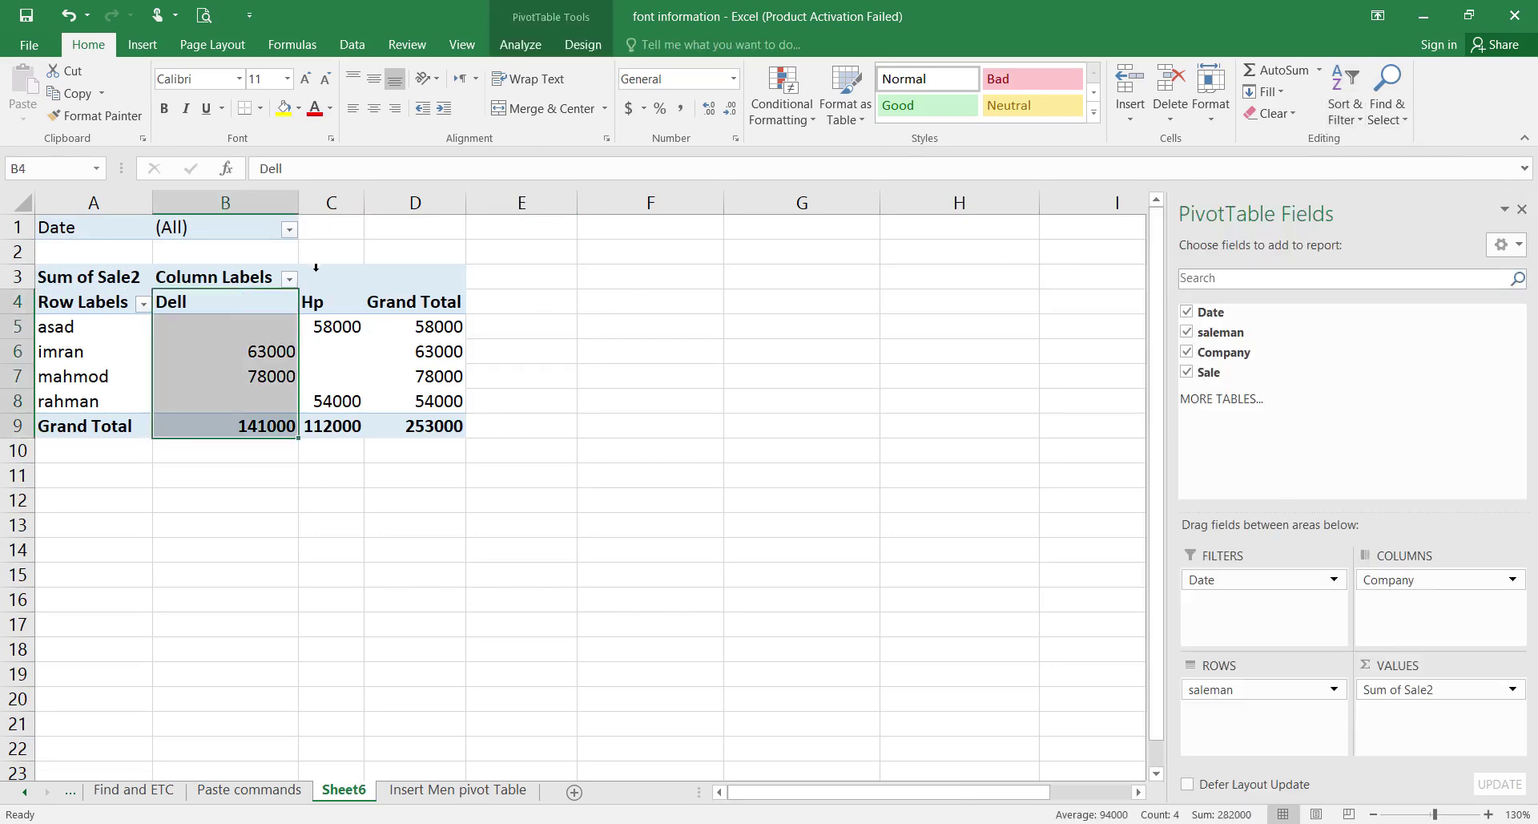
pyautogui.click(262, 303)
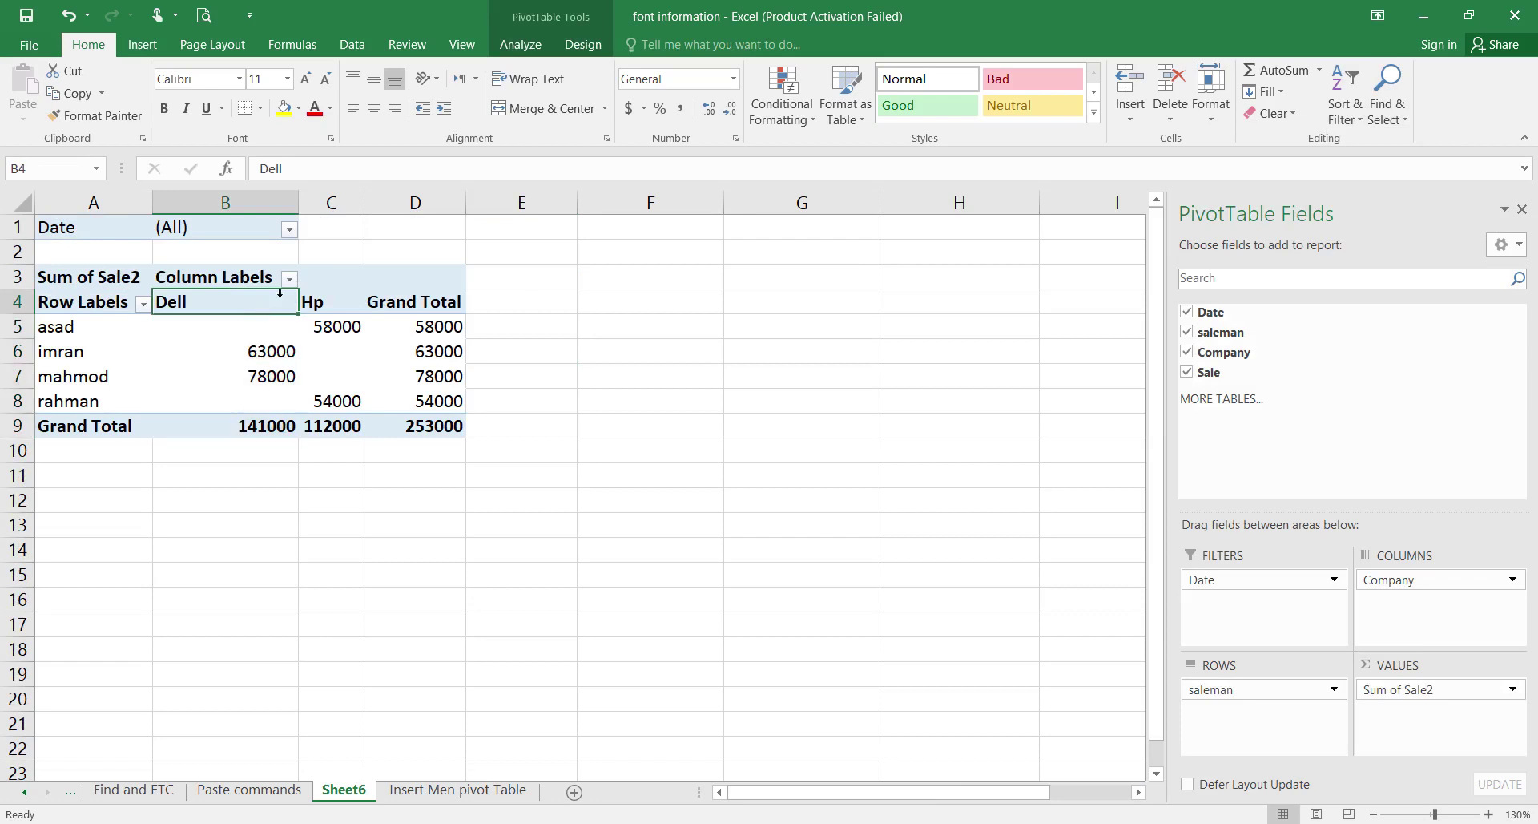
pyautogui.click(521, 44)
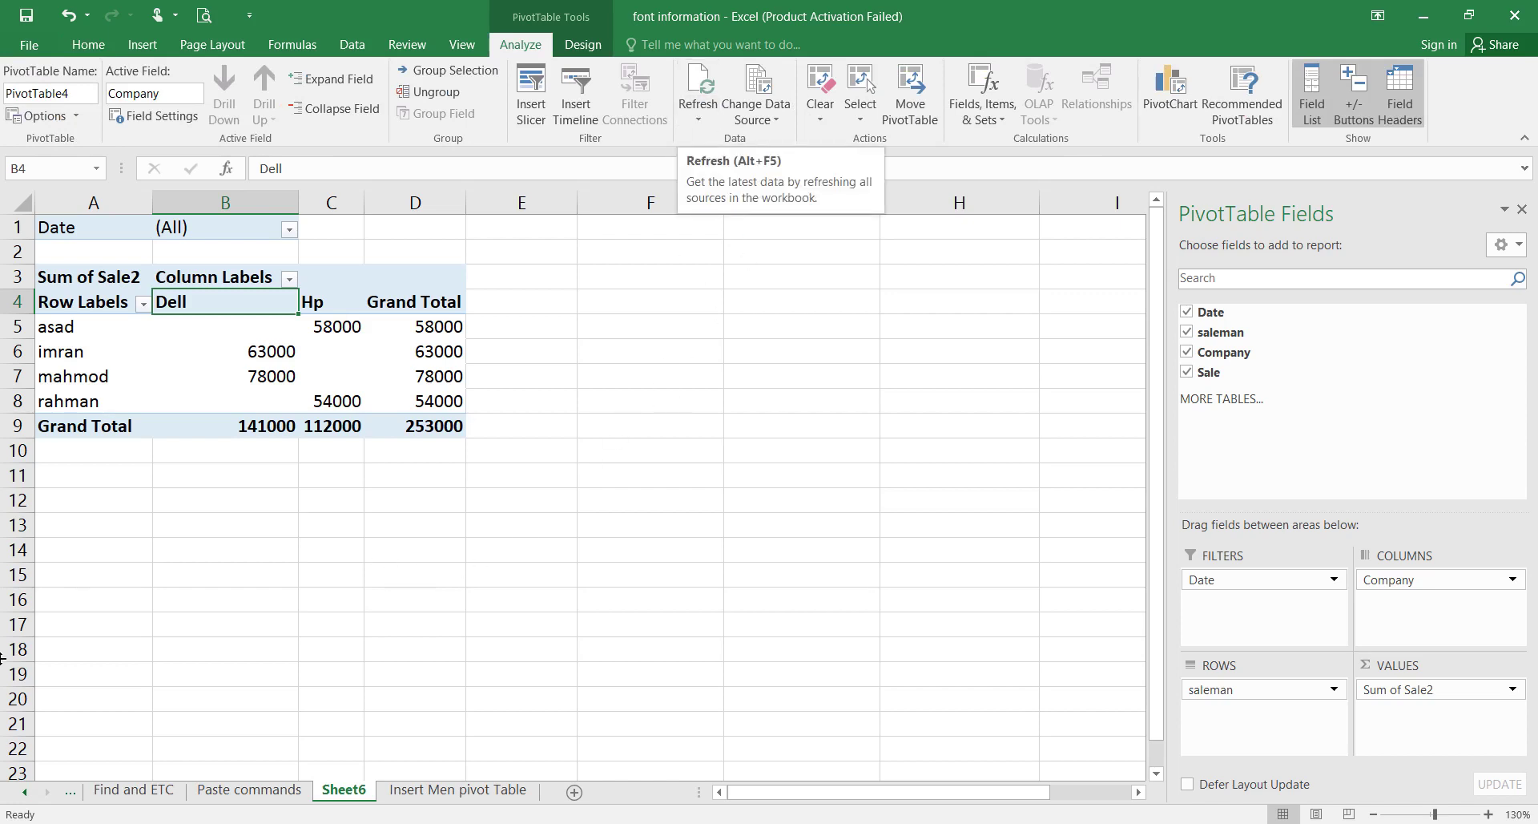
pyautogui.click(398, 793)
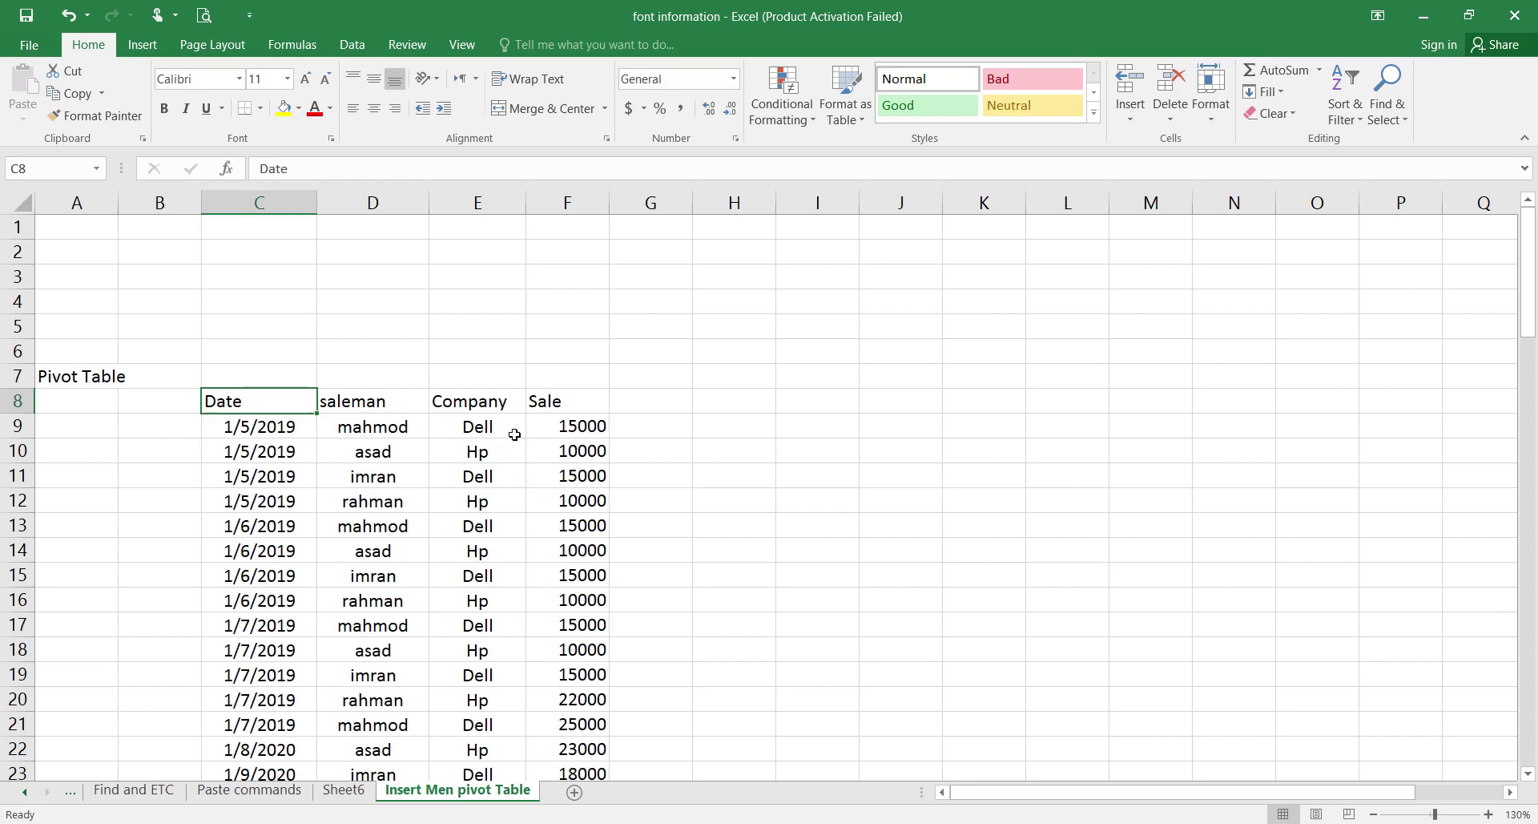
# Try a Sale value of 20000 in cell F9 of the source data and undo the entry.
pyautogui.click(574, 431)
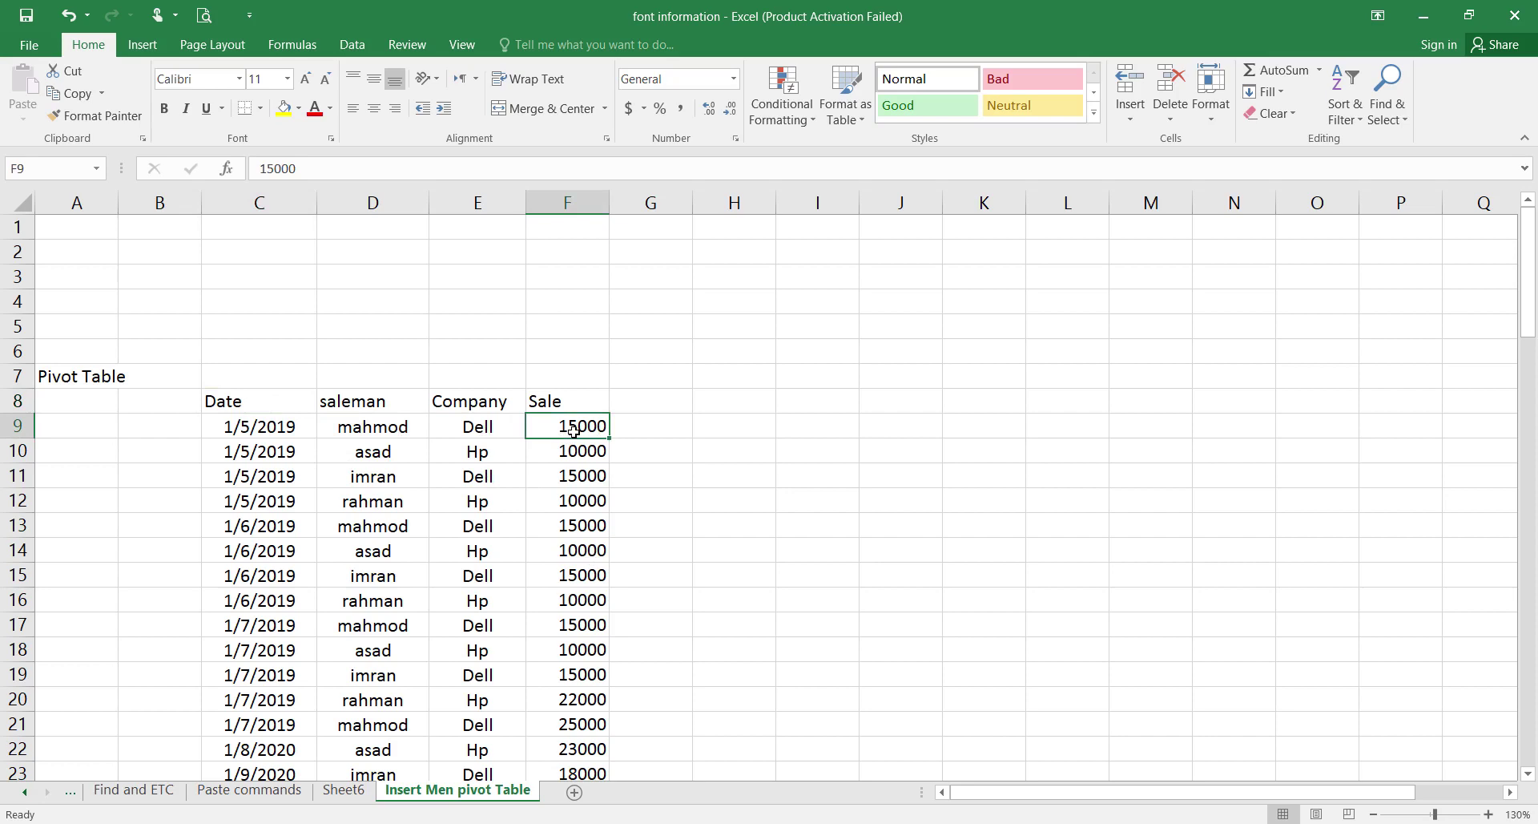
pyautogui.write('20000')
pyautogui.press('BackSpace')
pyautogui.press('BackSpace')
pyautogui.press('BackSpace')
pyautogui.press('BackSpace')
pyautogui.write('0000')
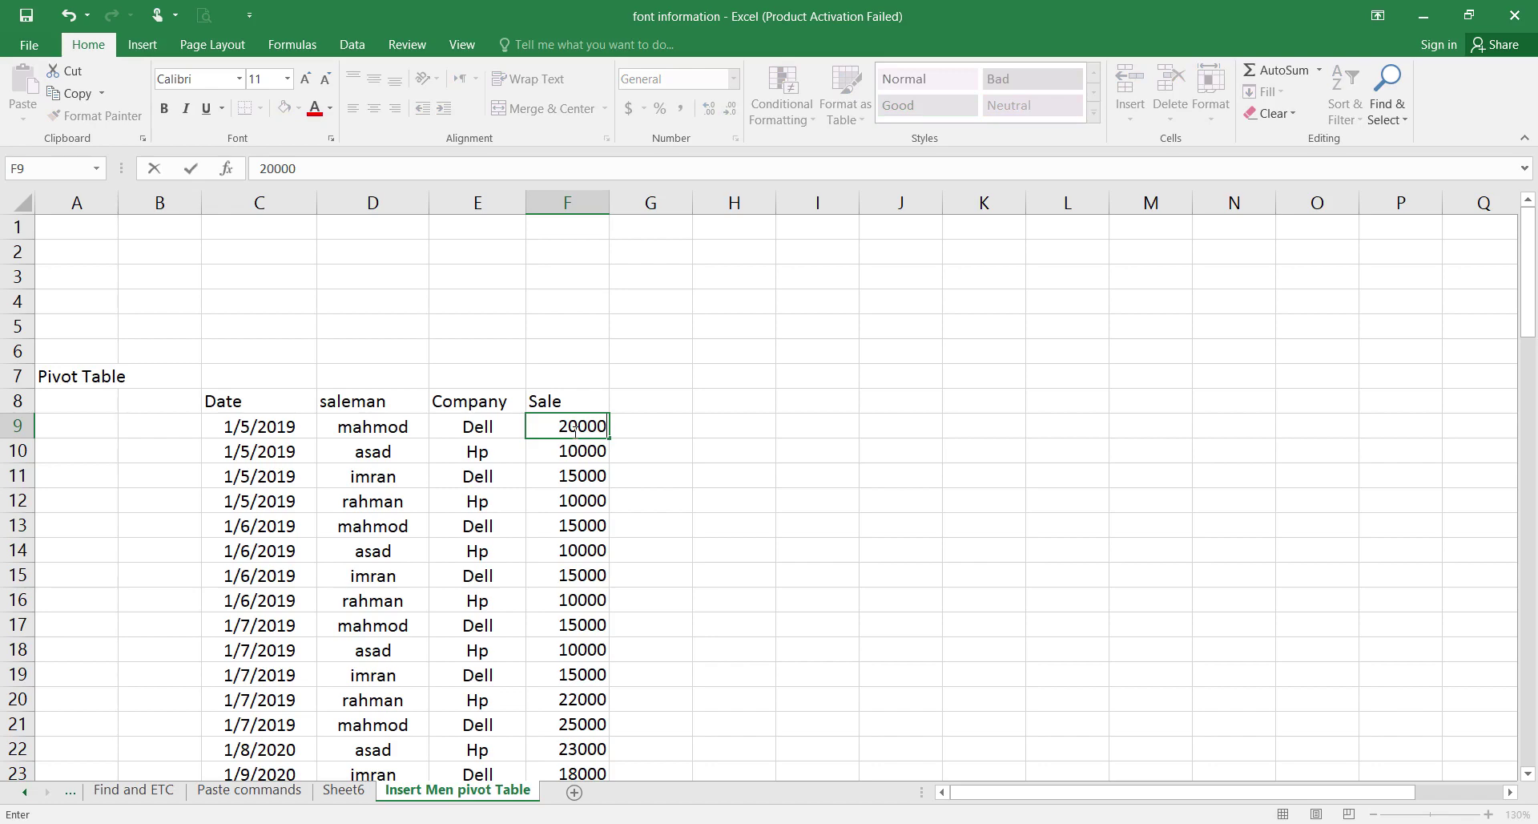
pyautogui.scroll(-2, 577, 453)
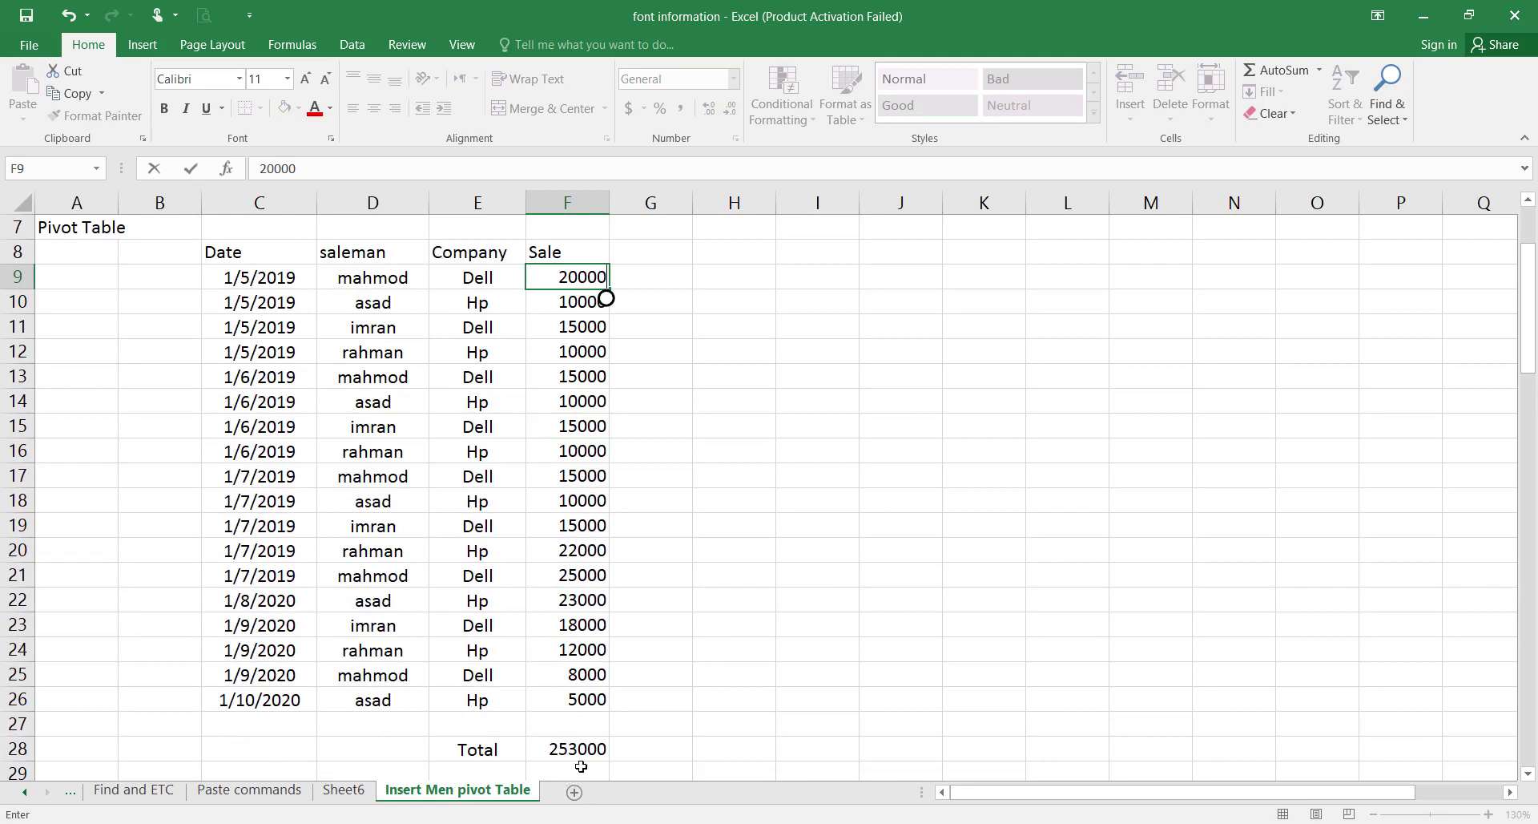
pyautogui.press('Return')
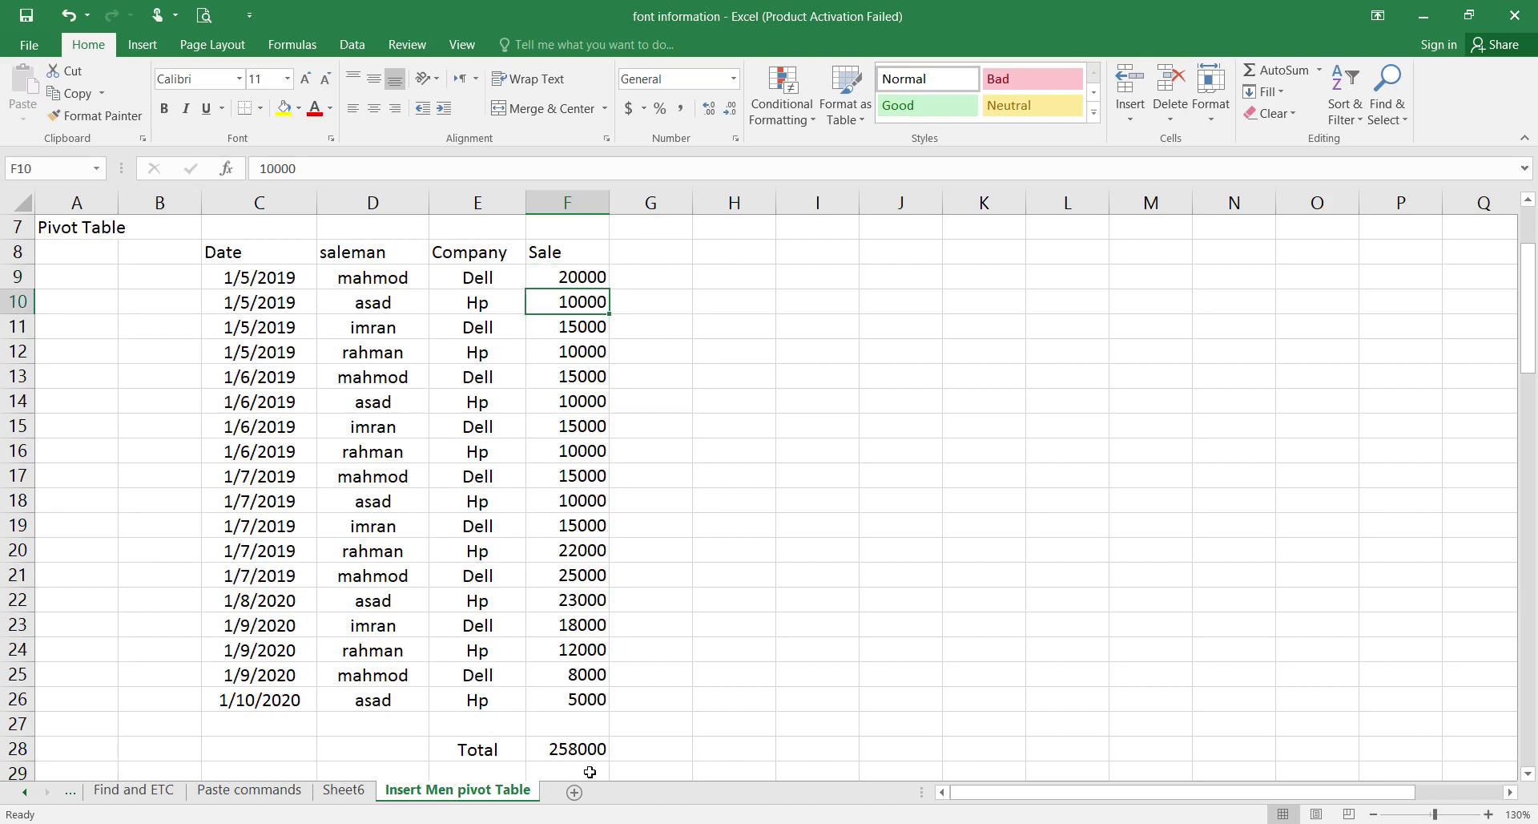
pyautogui.hotkey('ctrl', 'z')
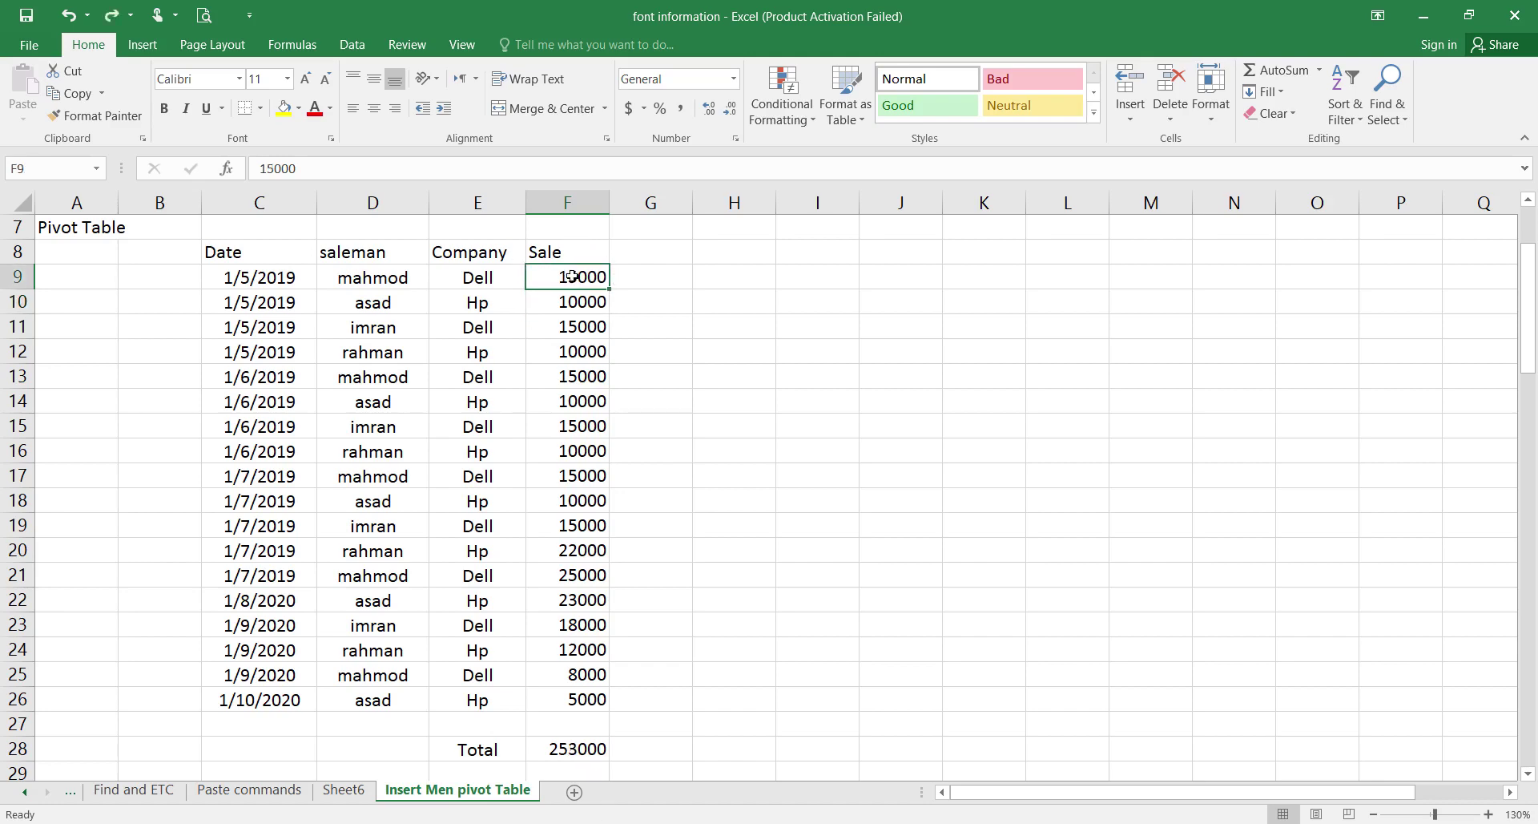
# Set the first Sale value in the source data, cell F9, to 20000.
pyautogui.write('2000')
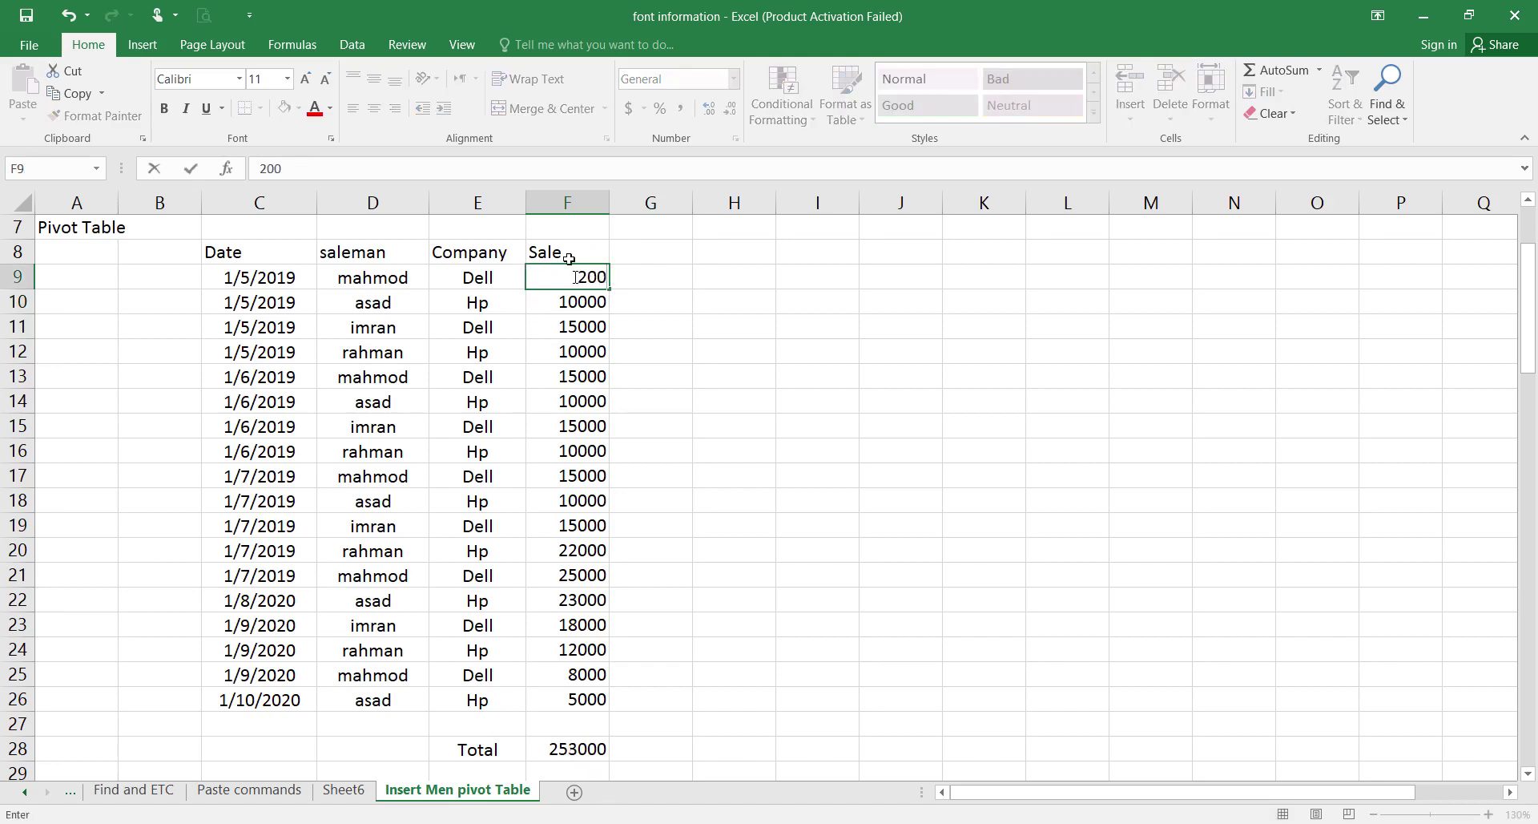
pyautogui.press('Escape')
pyautogui.write('20000')
pyautogui.press('Return')
pyautogui.press('Return')
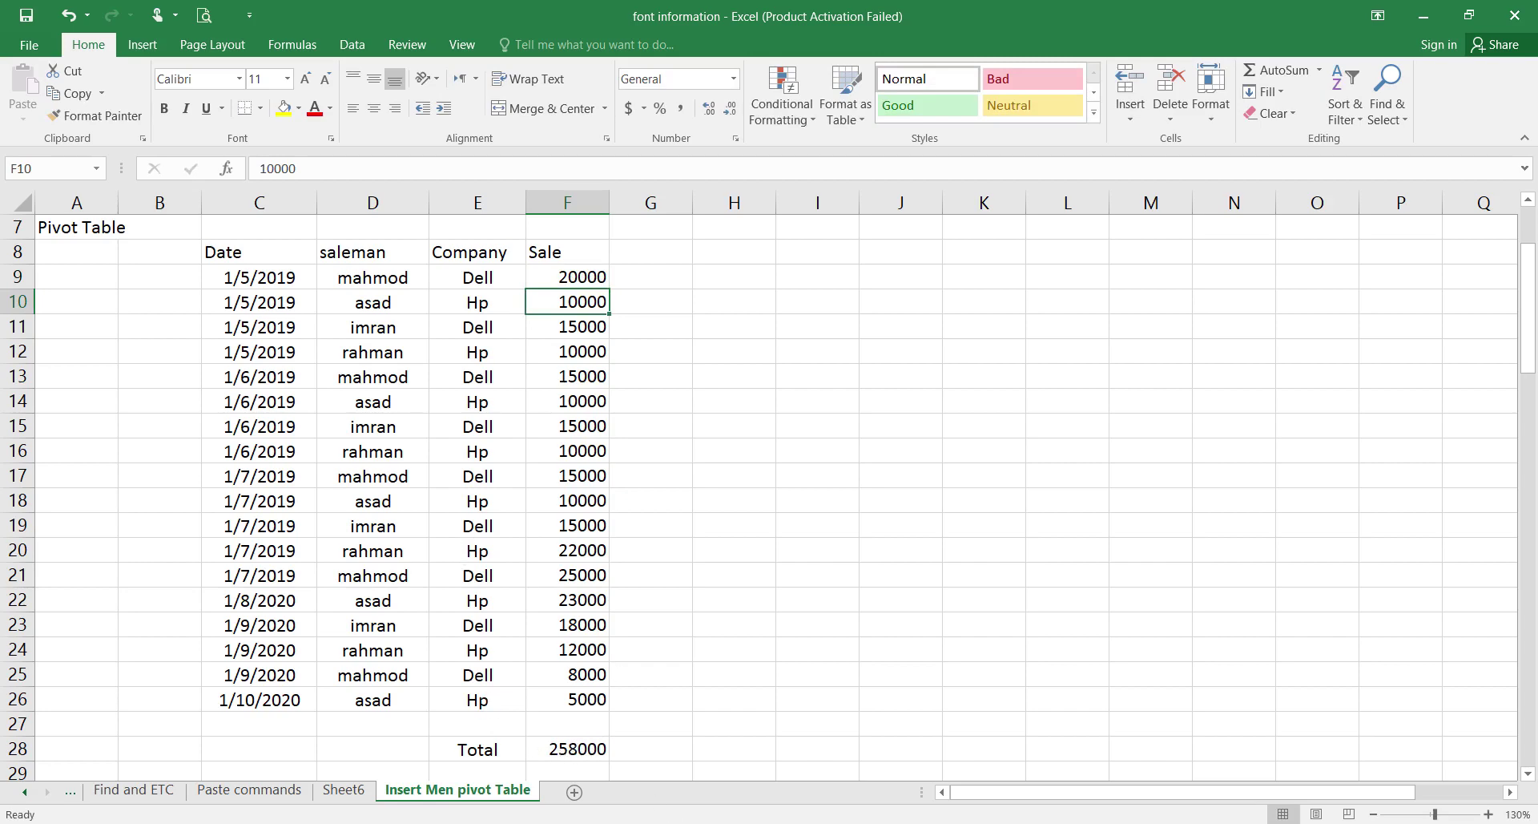
# Refresh the PivotTable on Sheet6 from the edited source data and compare its grand total with the source sheet's total.
pyautogui.click(343, 791)
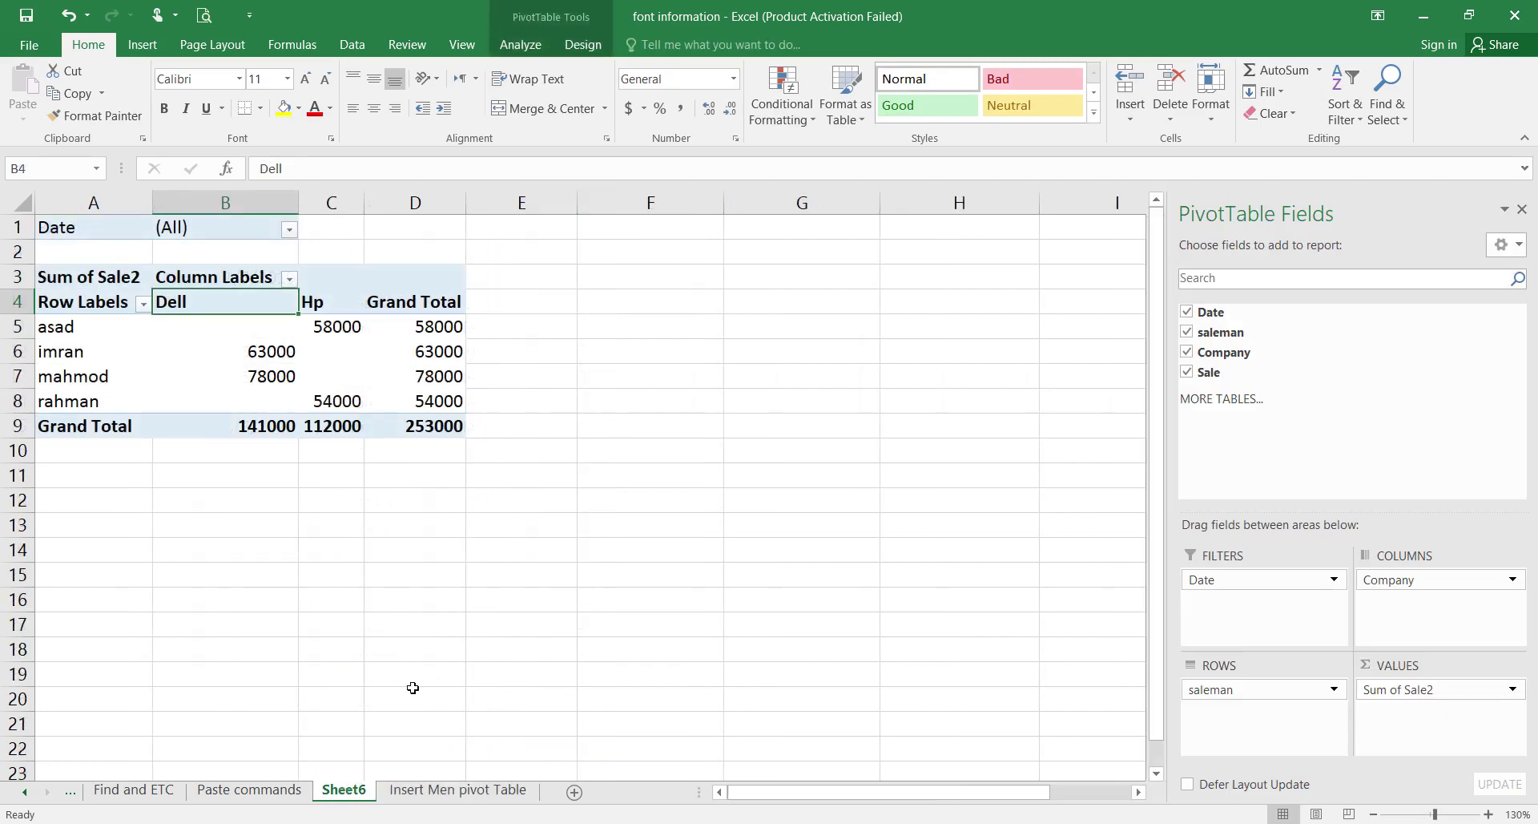
pyautogui.moveTo(425, 430)
pyautogui.click(522, 46)
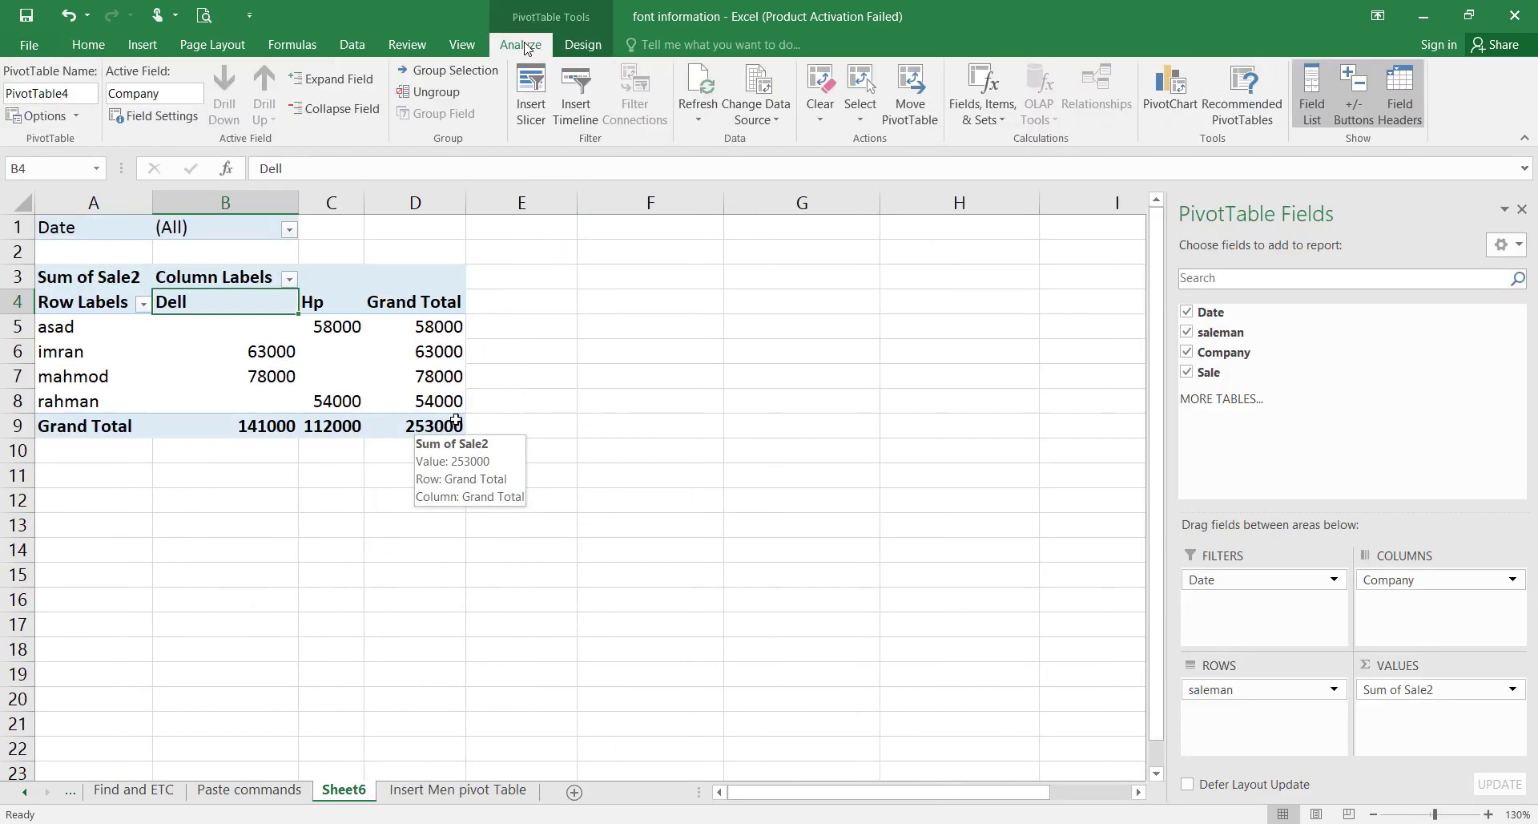
pyautogui.click(525, 47)
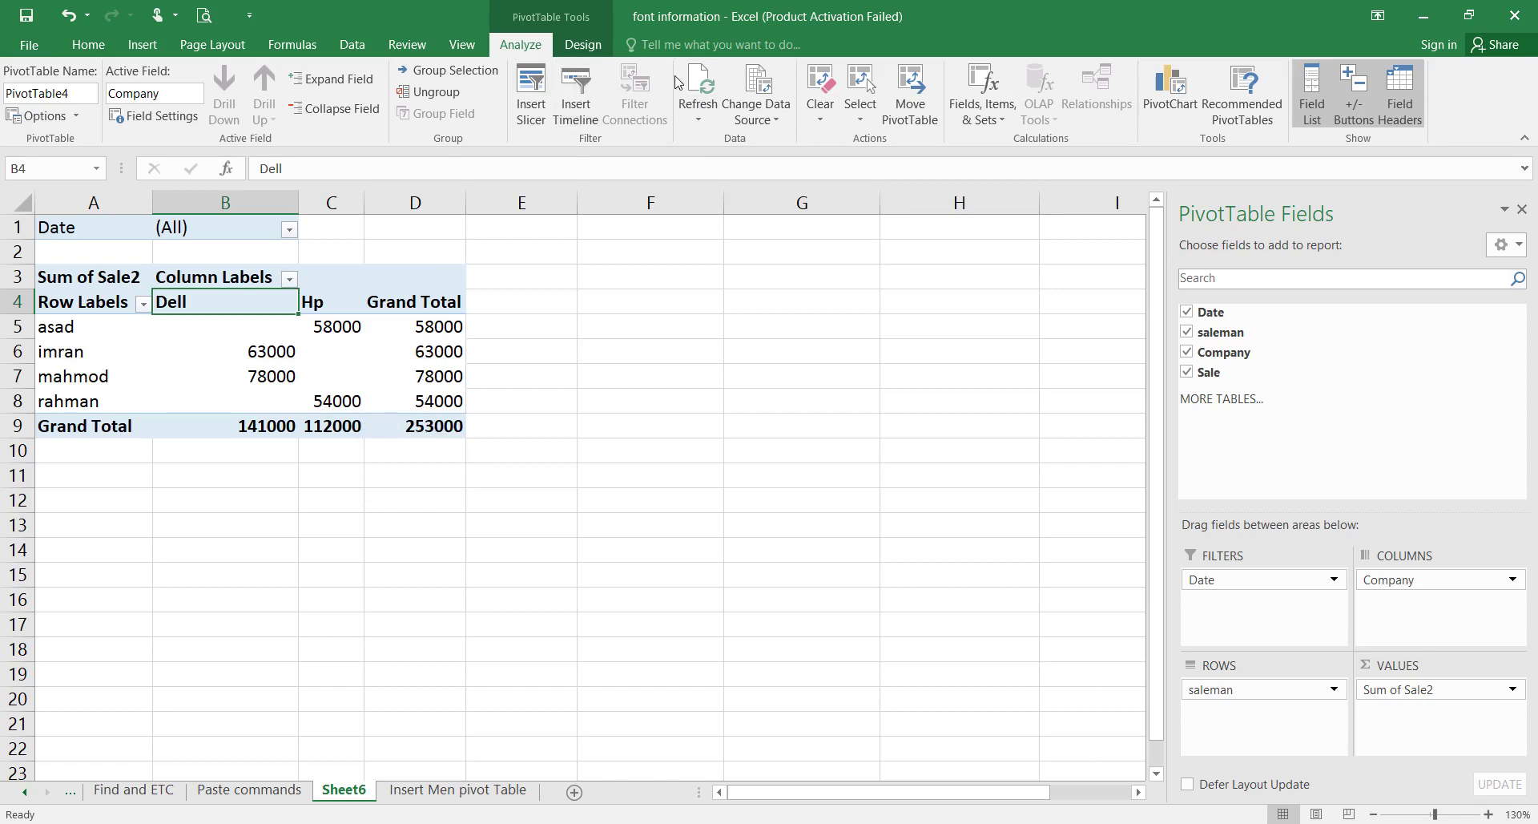
pyautogui.click(700, 81)
pyautogui.hotkey('ctrl', 'z')
pyautogui.click(699, 81)
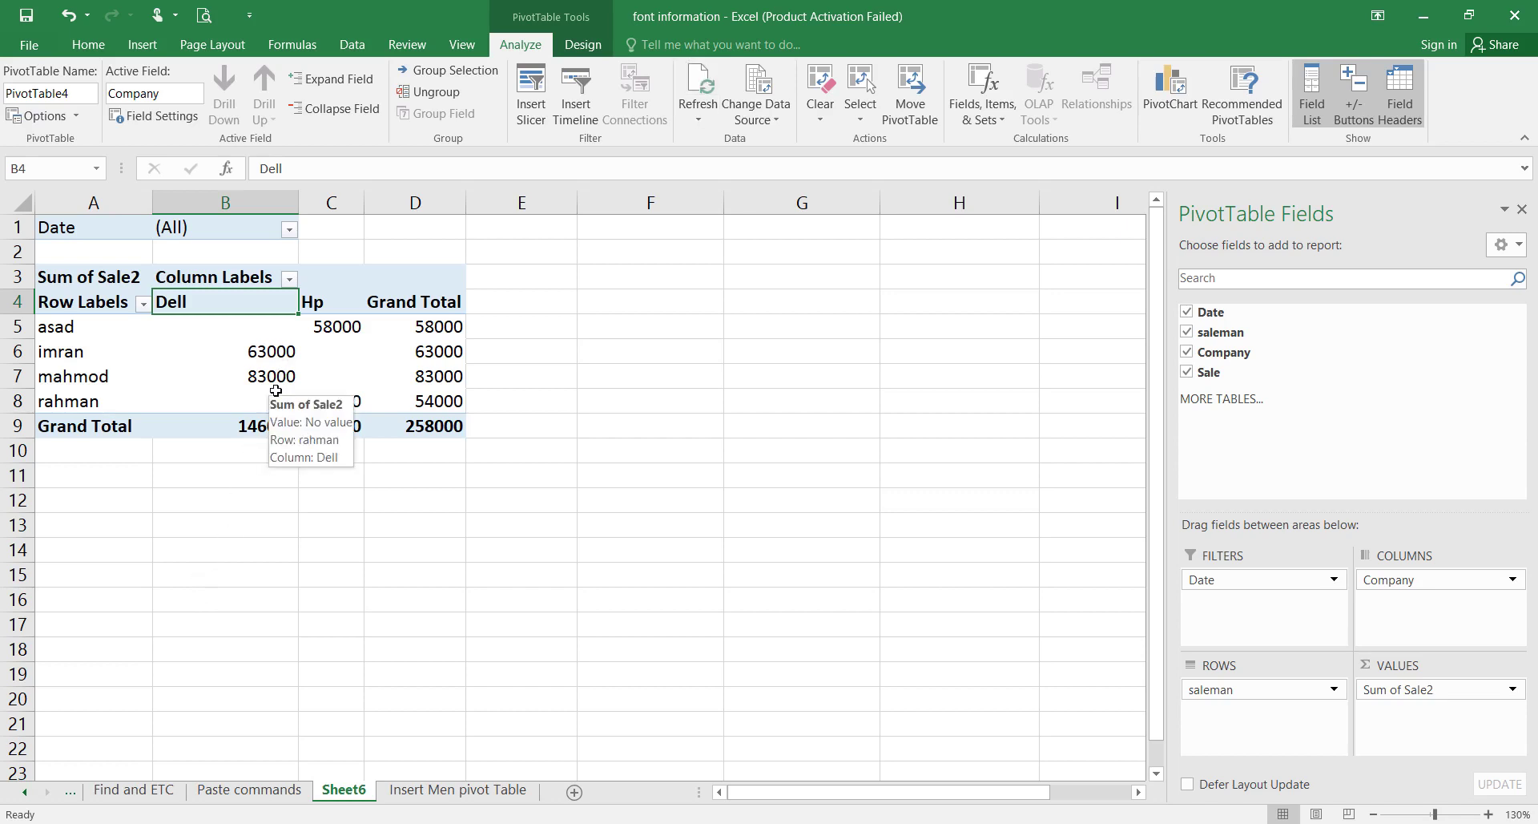
pyautogui.hotkey('alt', 'F5')
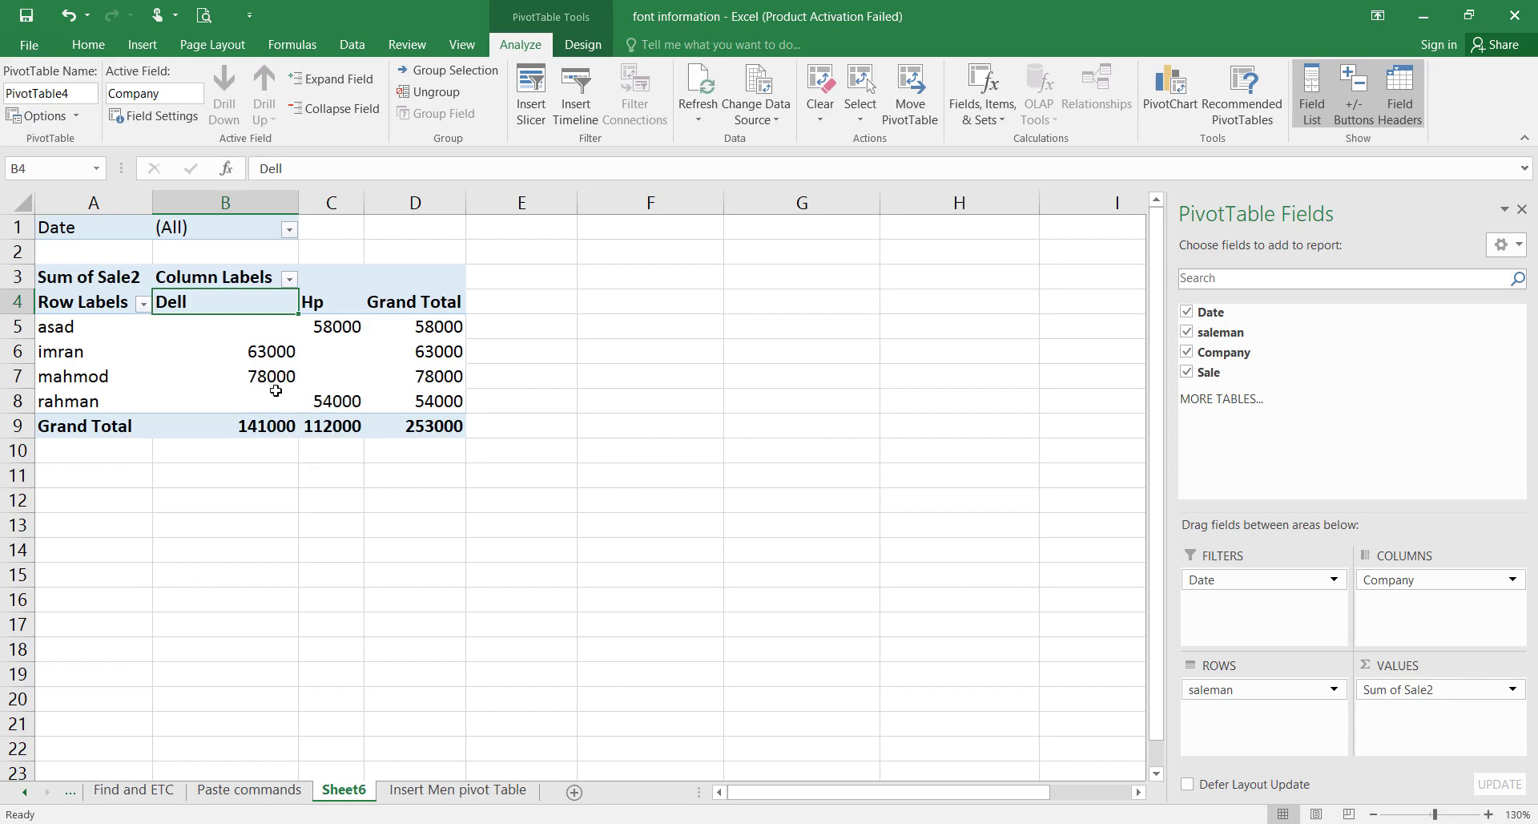
pyautogui.click(698, 85)
pyautogui.click(454, 799)
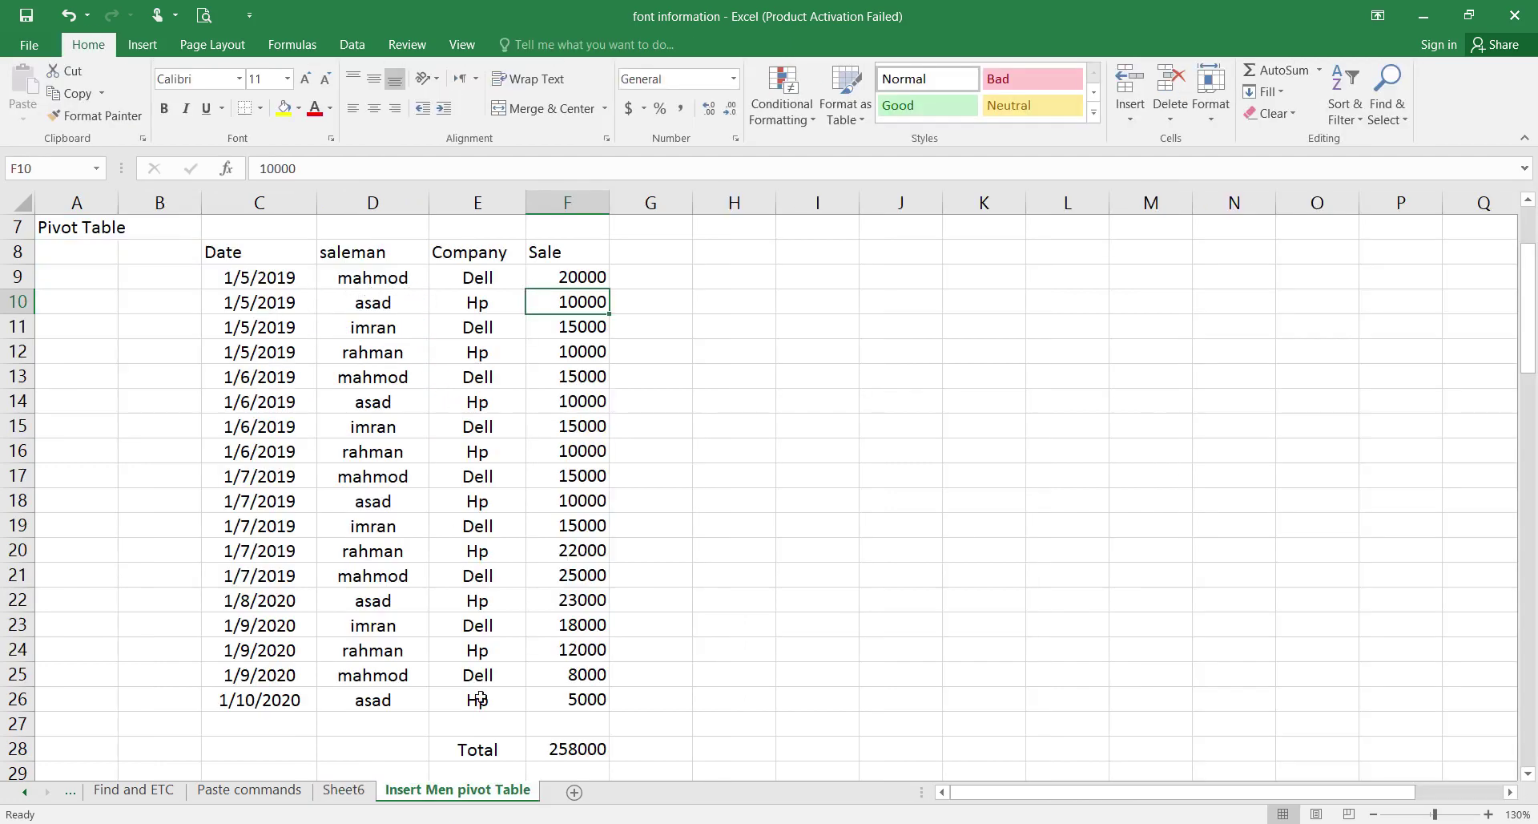
pyautogui.click(351, 791)
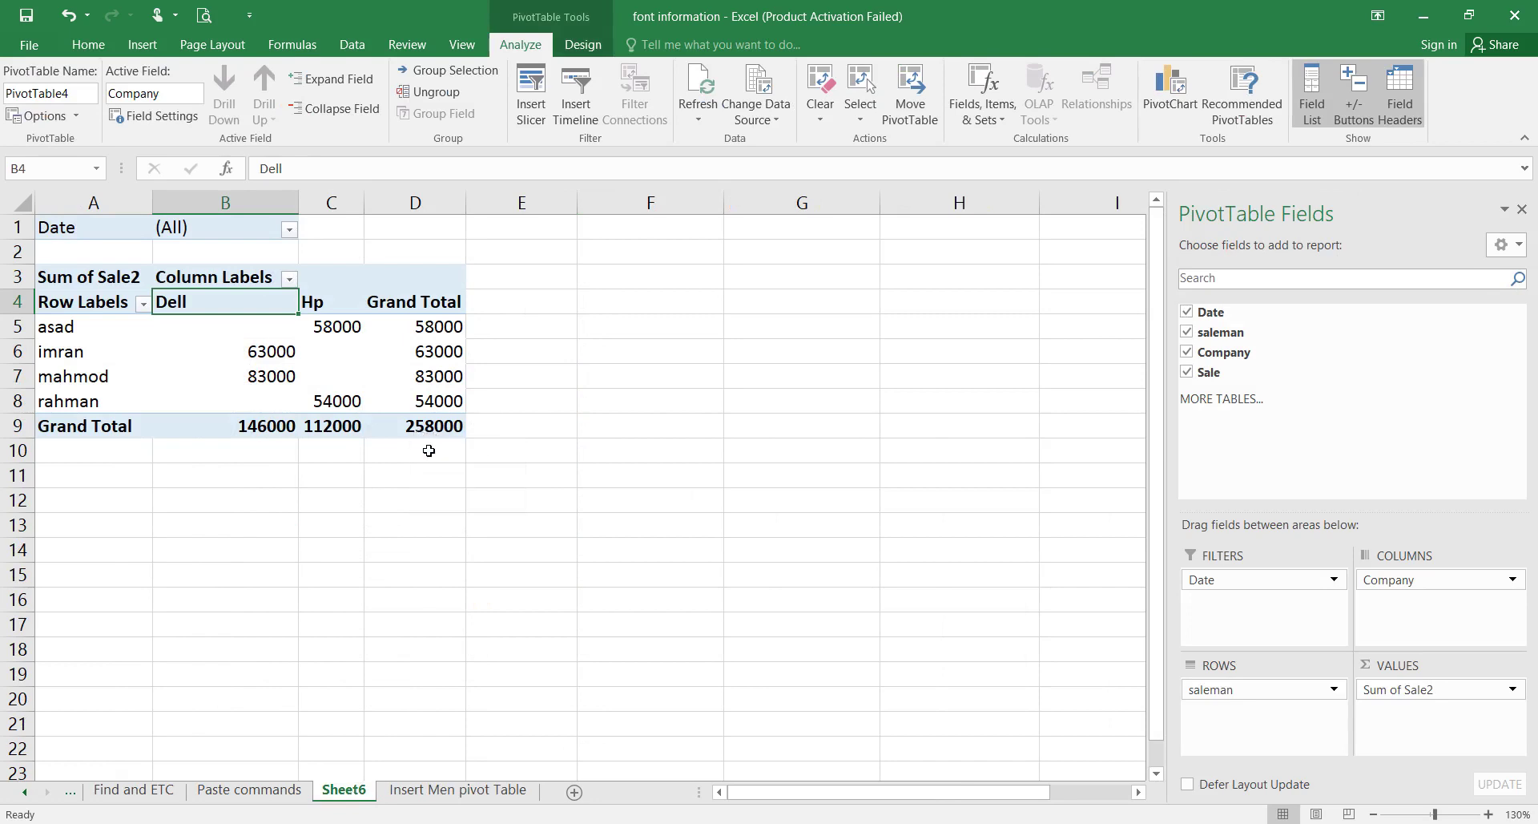
# Set the 1/8/2020 Sale value in cell F22 of the "Insert Men pivot Table" sheet to 25000.
pyautogui.click(461, 791)
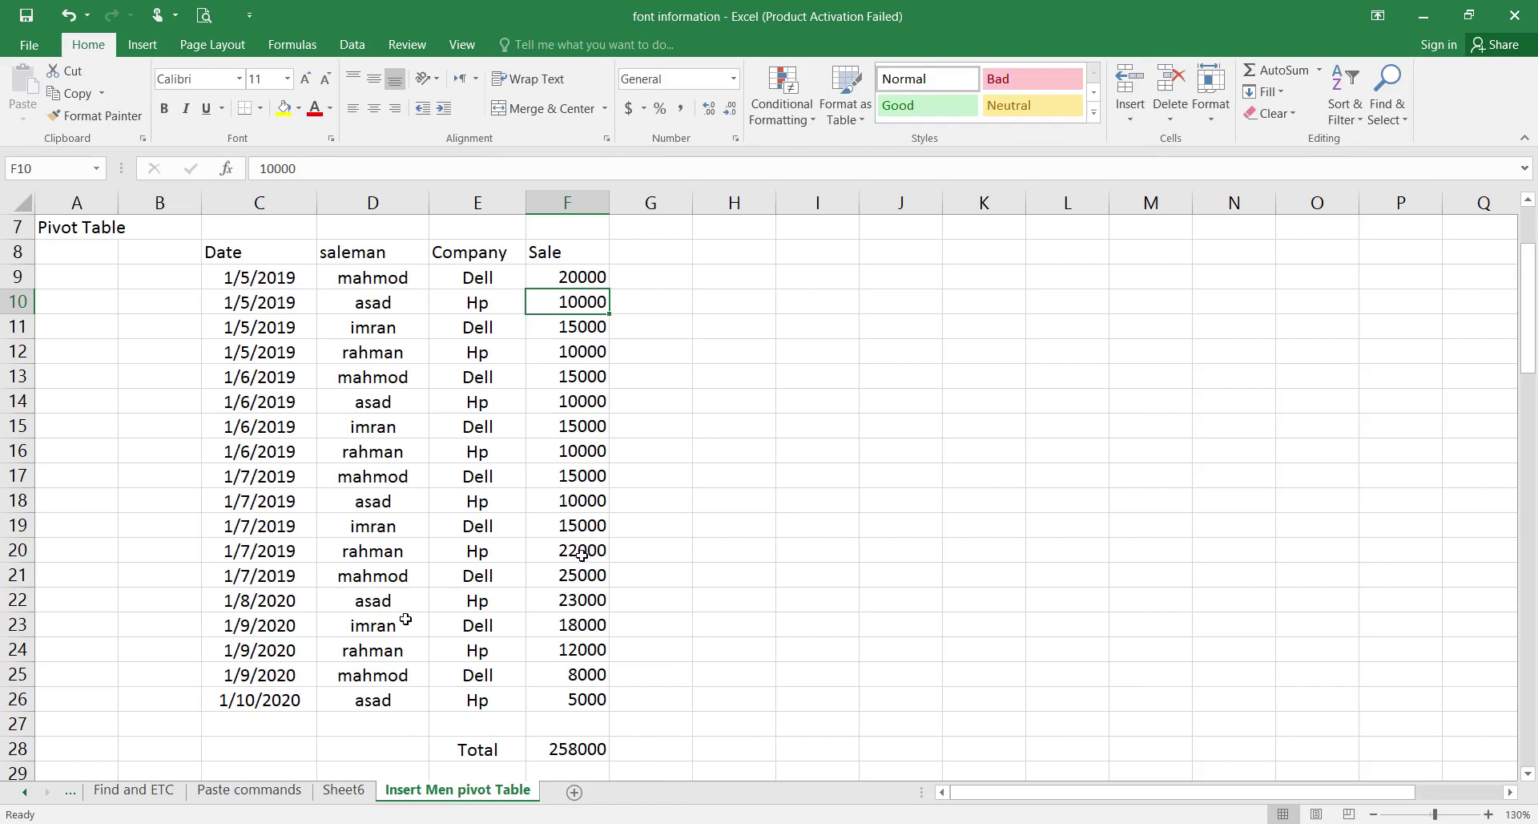
pyautogui.click(576, 602)
pyautogui.write('000')
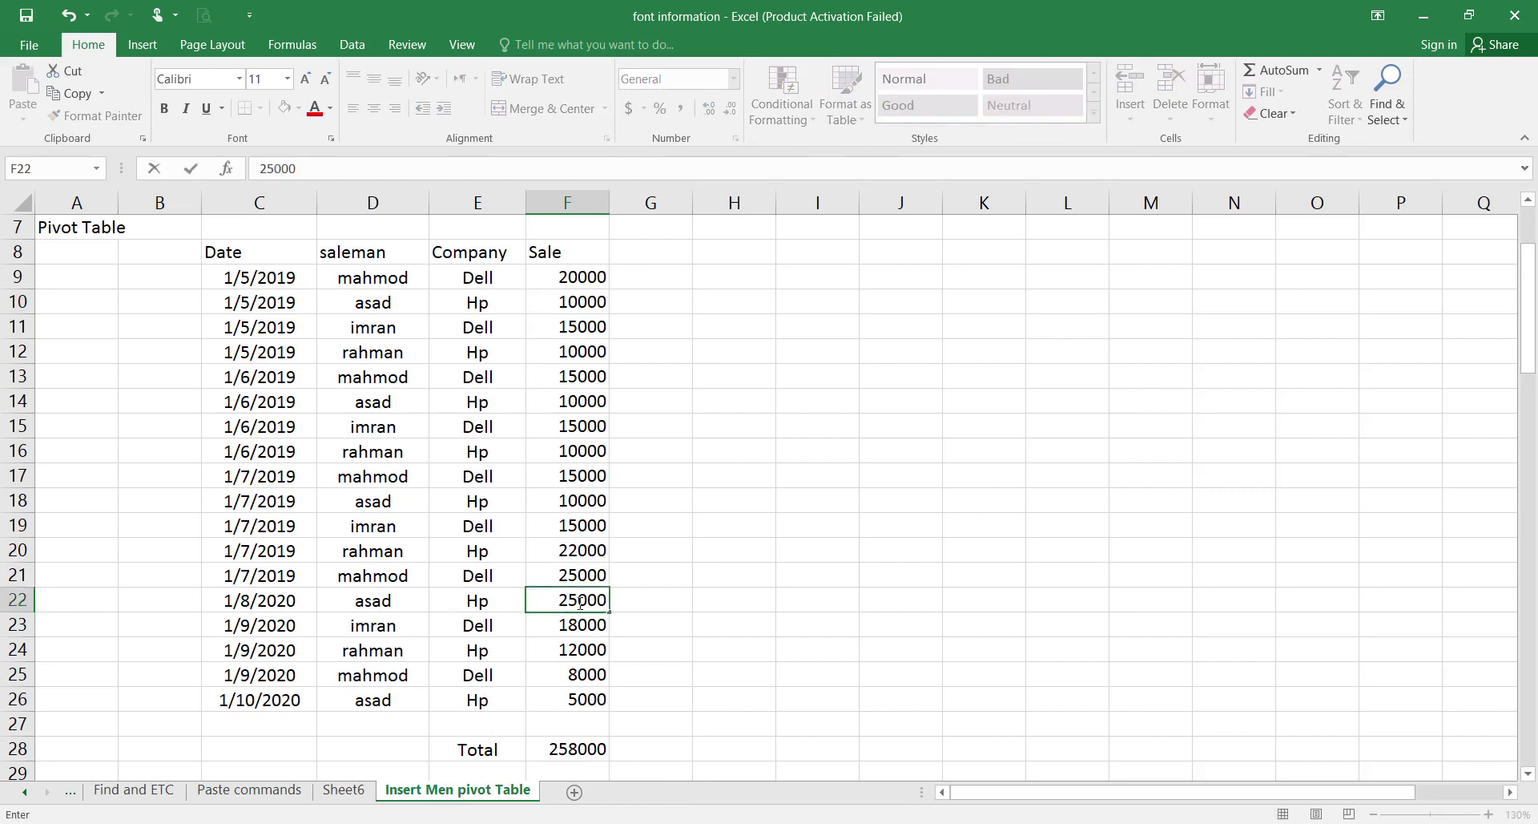
pyautogui.press('BackSpace')
pyautogui.press('BackSpace')
pyautogui.press('BackSpace')
pyautogui.write('000')
pyautogui.press('Return')
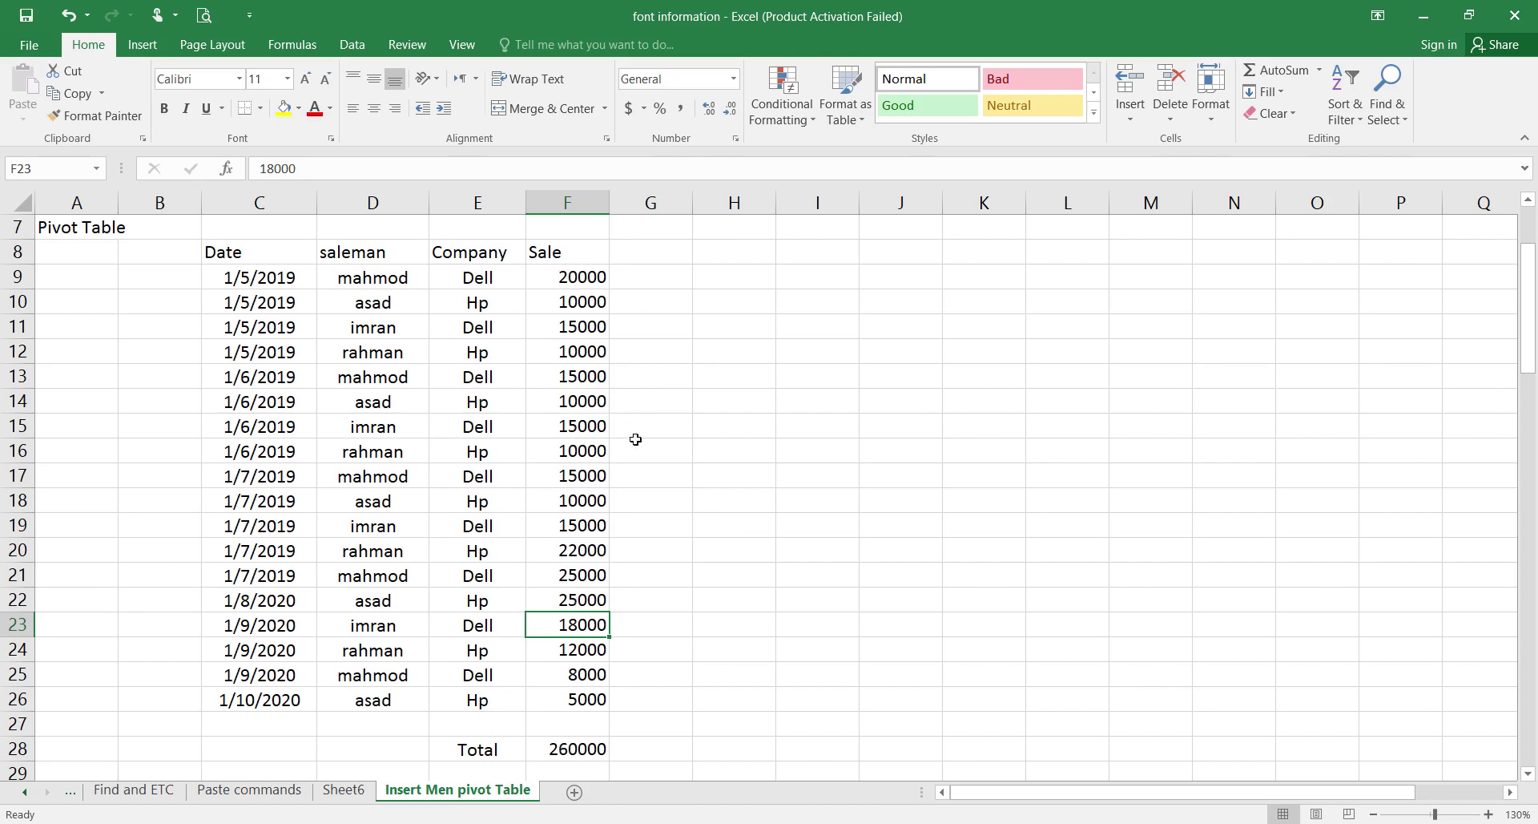
# Refresh the PivotTable on Sheet6 to bring in the edited 1/8/2020 sale and inspect the updated report.
pyautogui.click(343, 790)
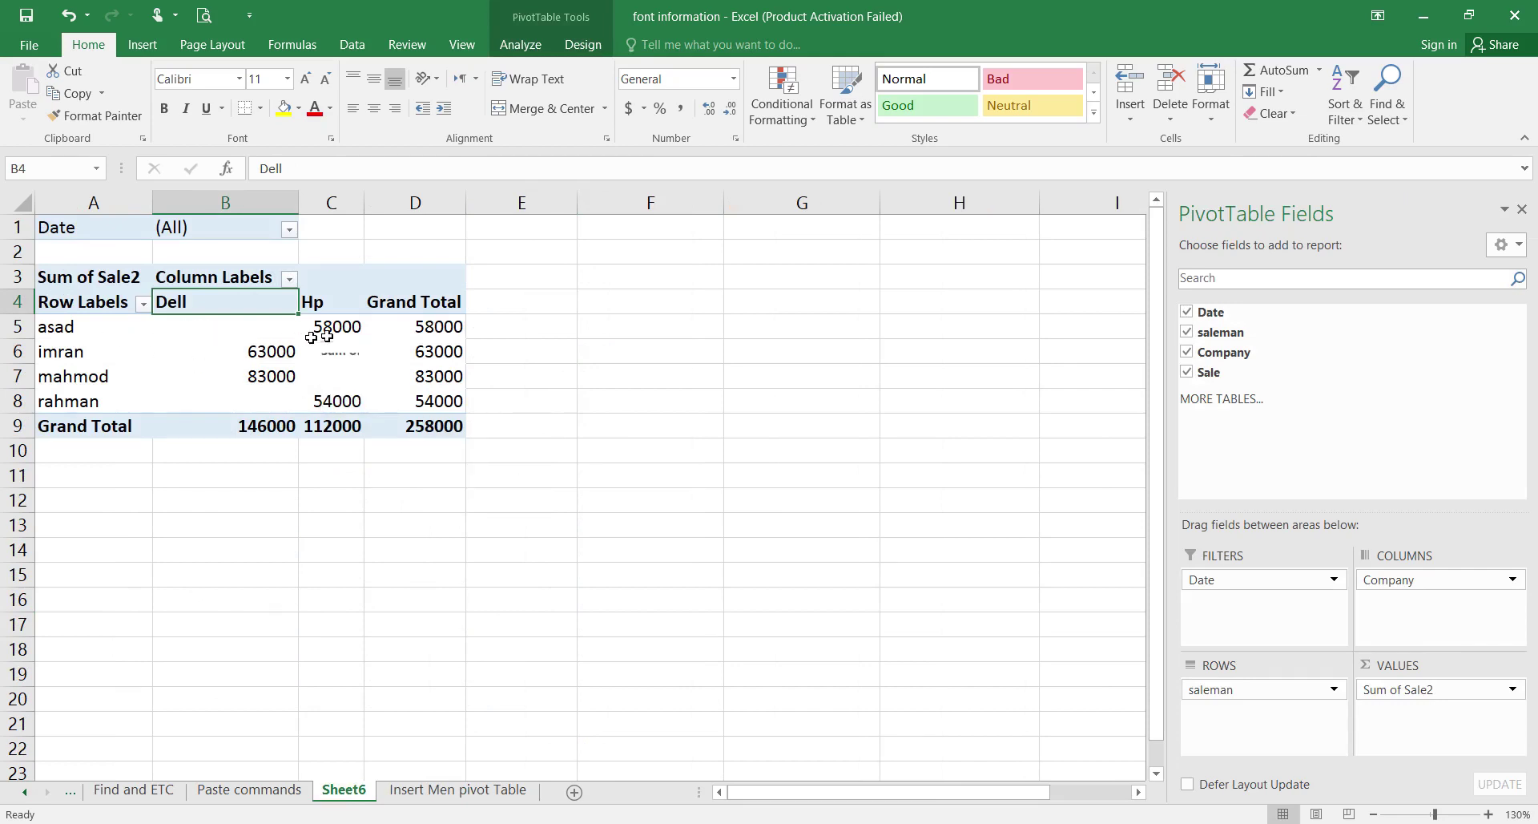
pyautogui.click(536, 46)
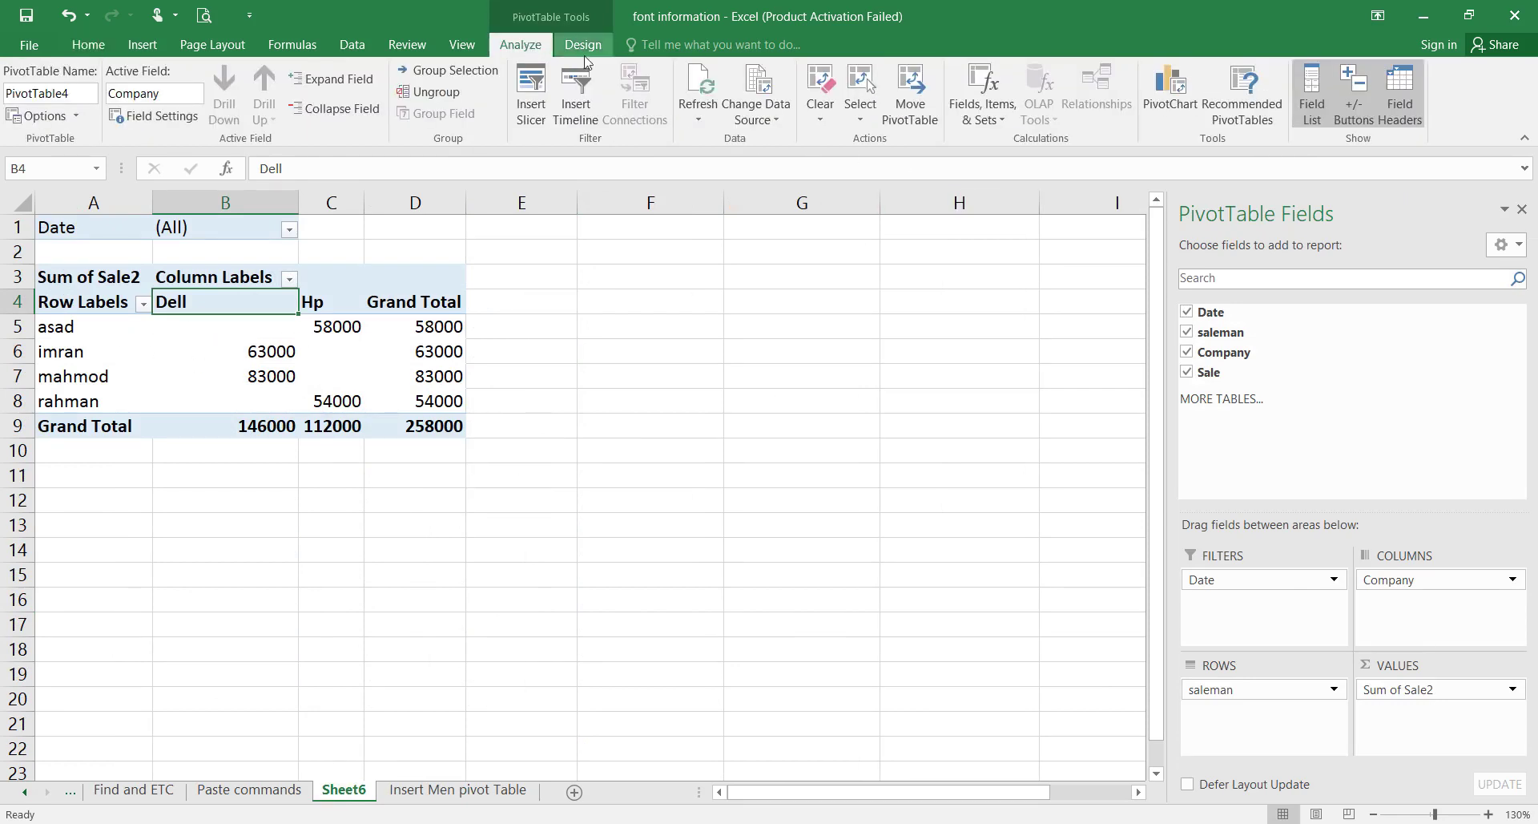
pyautogui.click(696, 88)
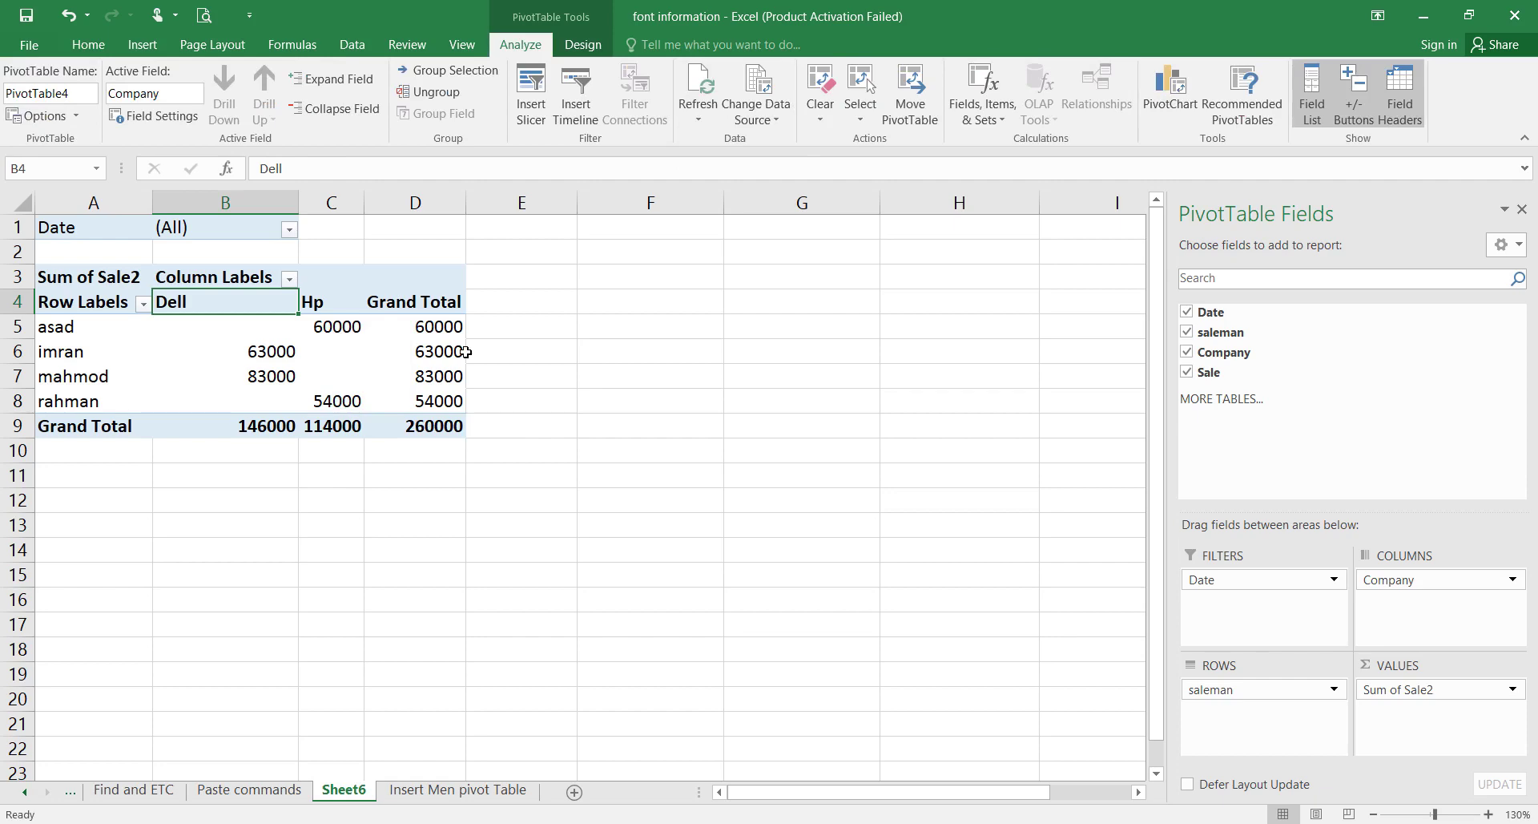
pyautogui.keyDown('ctrl'); pyautogui.scroll(3, 560, 476); pyautogui.keyUp('ctrl')
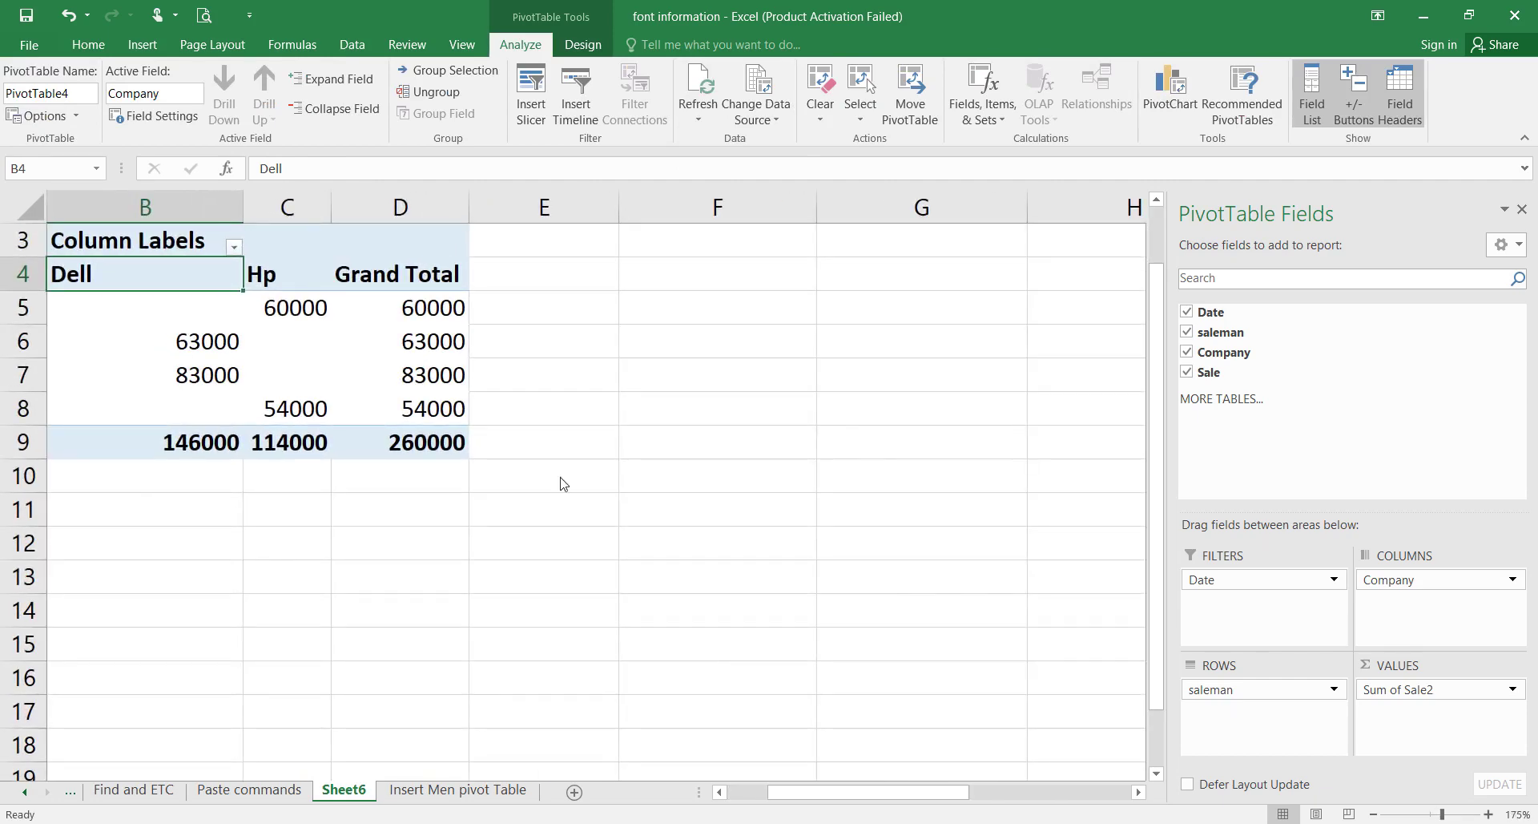
pyautogui.hscroll(-2, 560, 476)
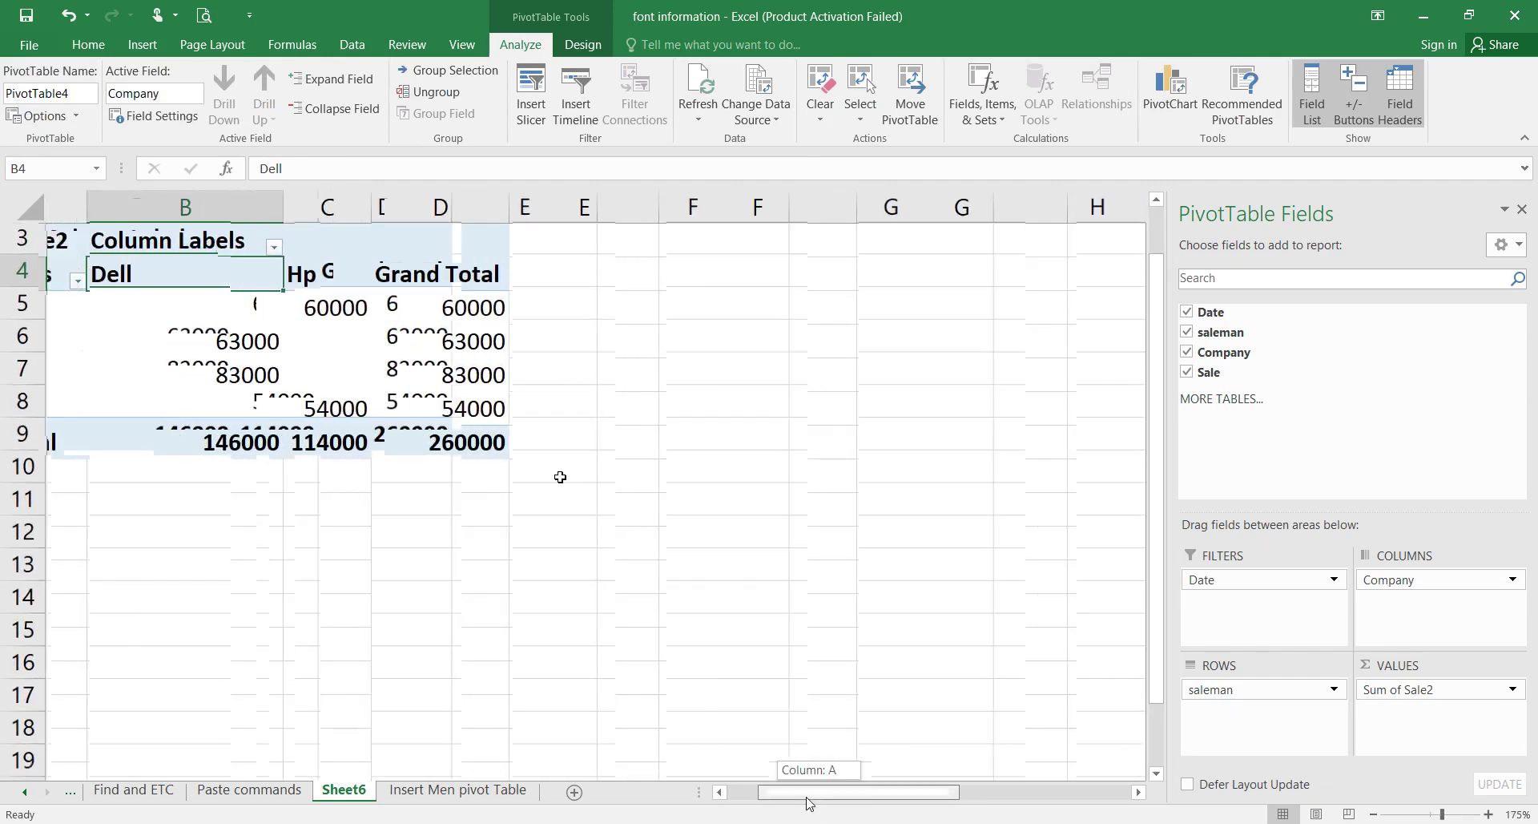
# Clear all fields from the PivotTable on Sheet6 and undo the clearing.
pyautogui.scroll(1, 744, 540)
pyautogui.scroll(-1, 745, 540)
pyautogui.moveTo(769, 794); pyautogui.dragTo(770, 798)
pyautogui.scroll(2, 744, 539)
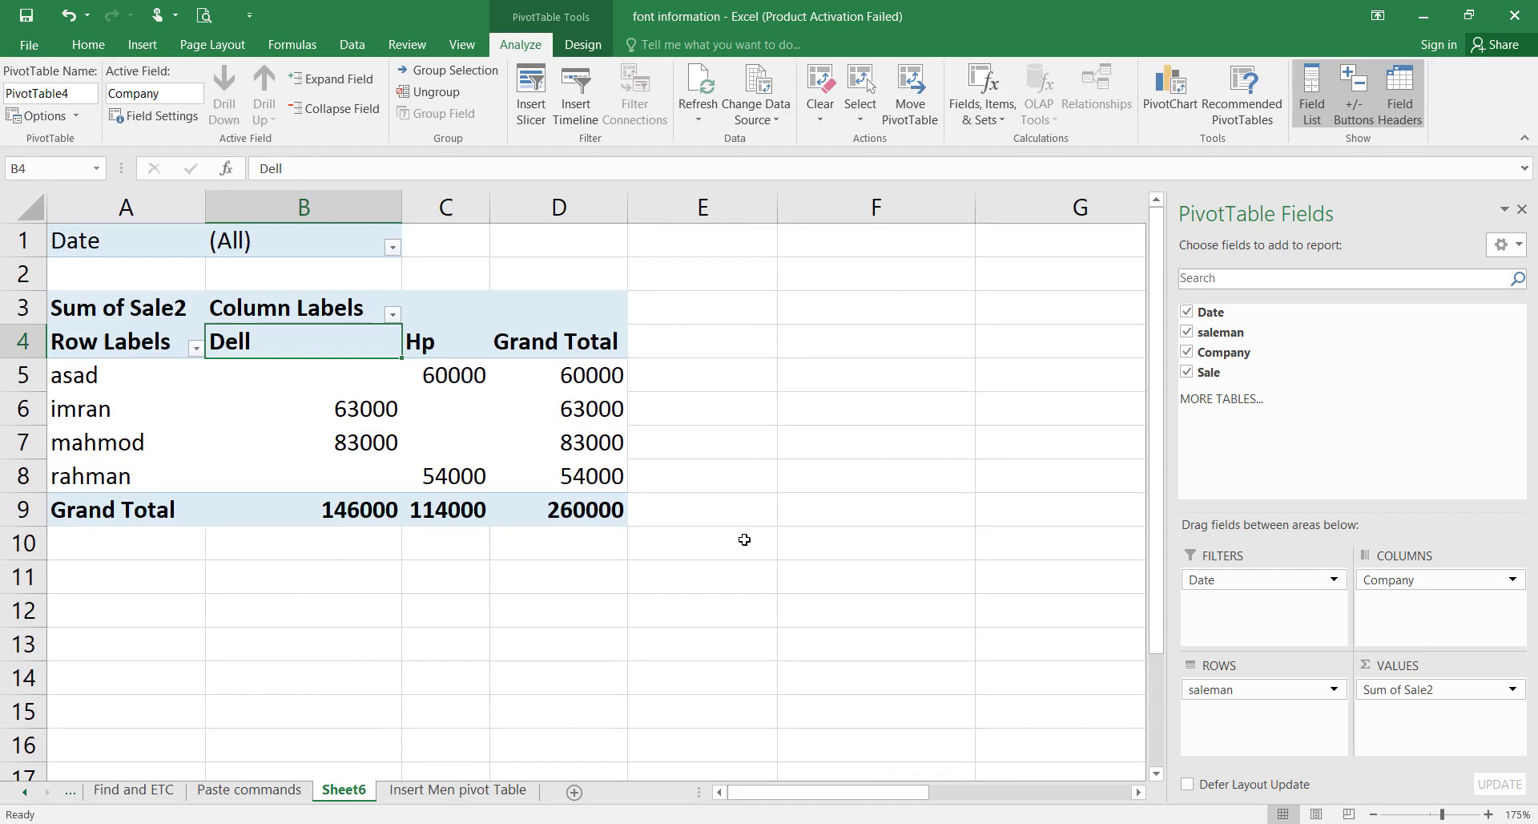
pyautogui.scroll(-1, 744, 539)
pyautogui.click(828, 122)
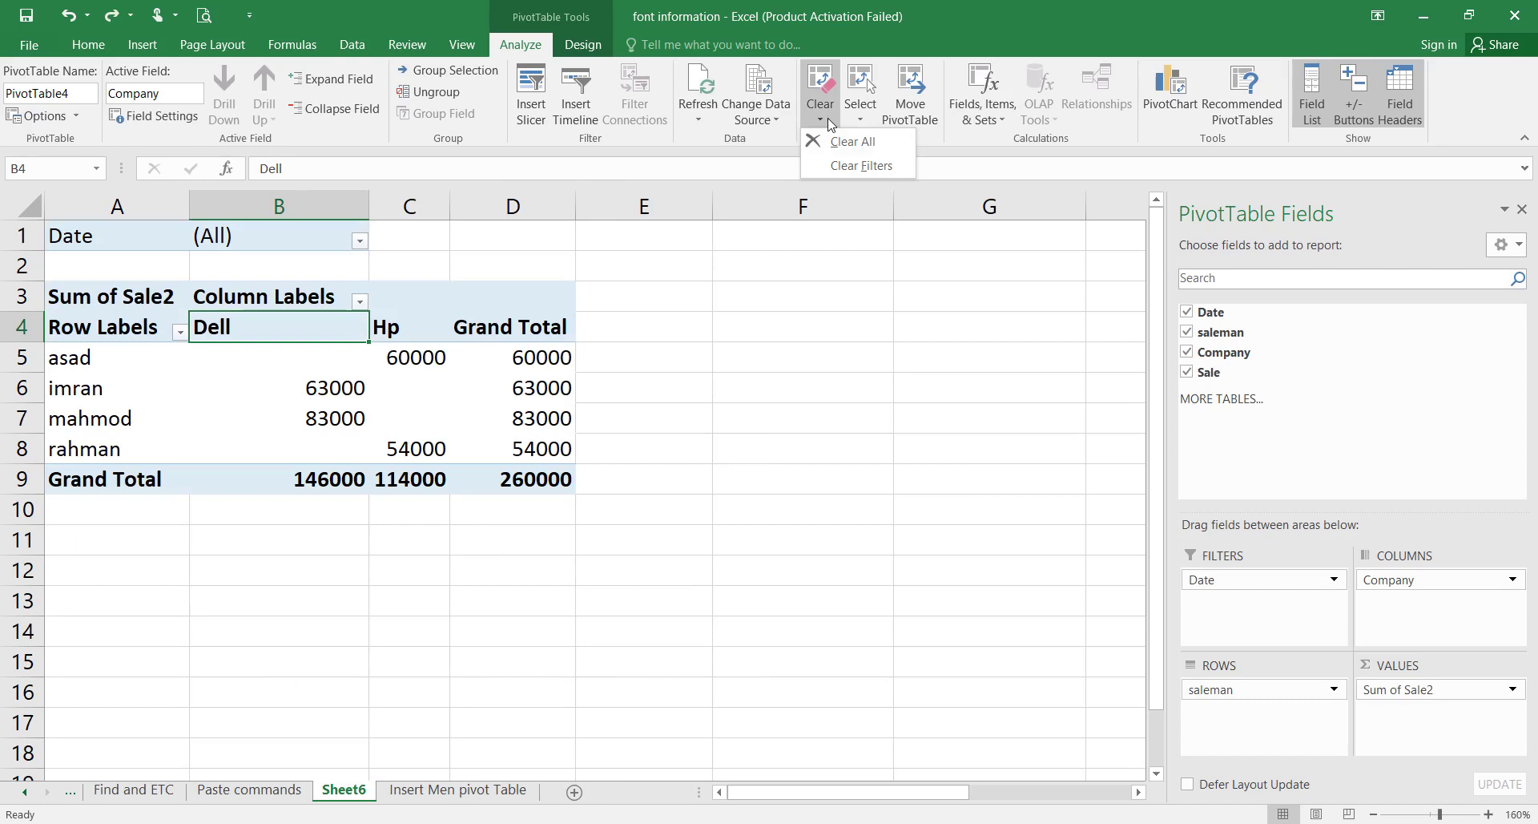
pyautogui.click(846, 144)
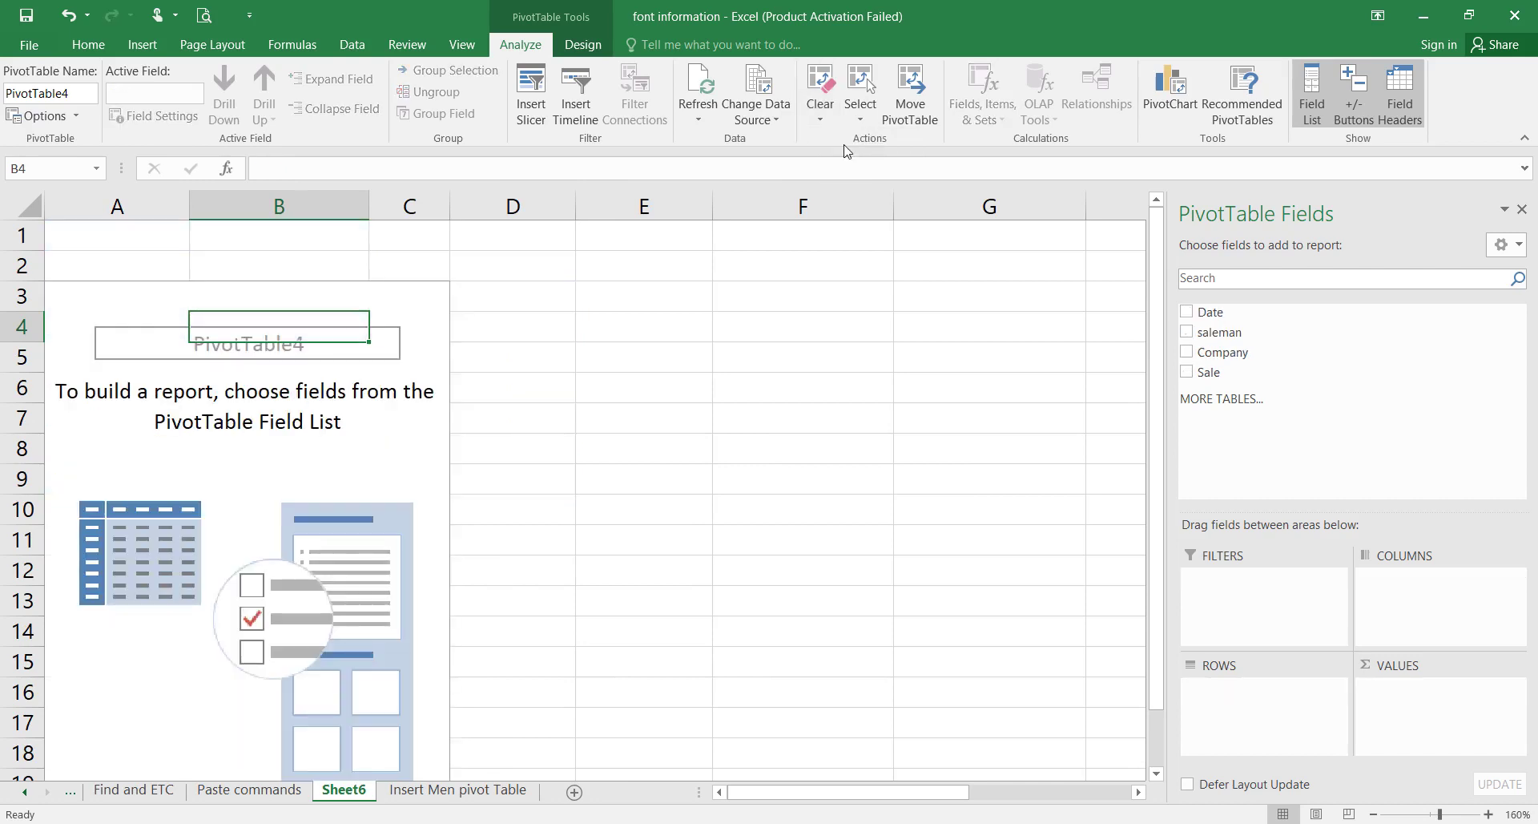
pyautogui.hotkey('ctrl', 'z')
# Select the entire PivotTable on Sheet6, including its Date filter.
pyautogui.click(861, 118)
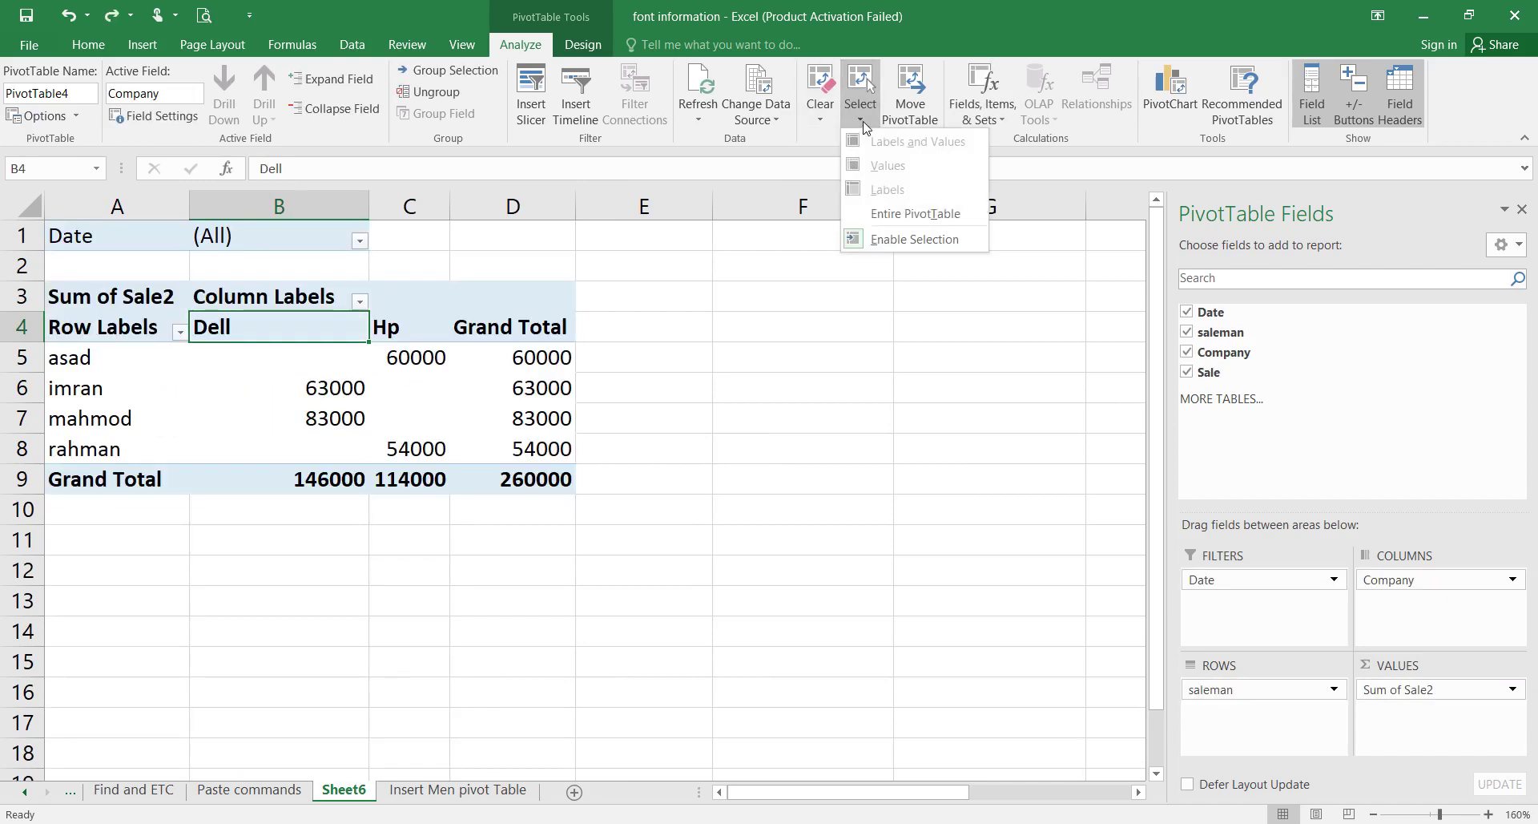
pyautogui.click(861, 120)
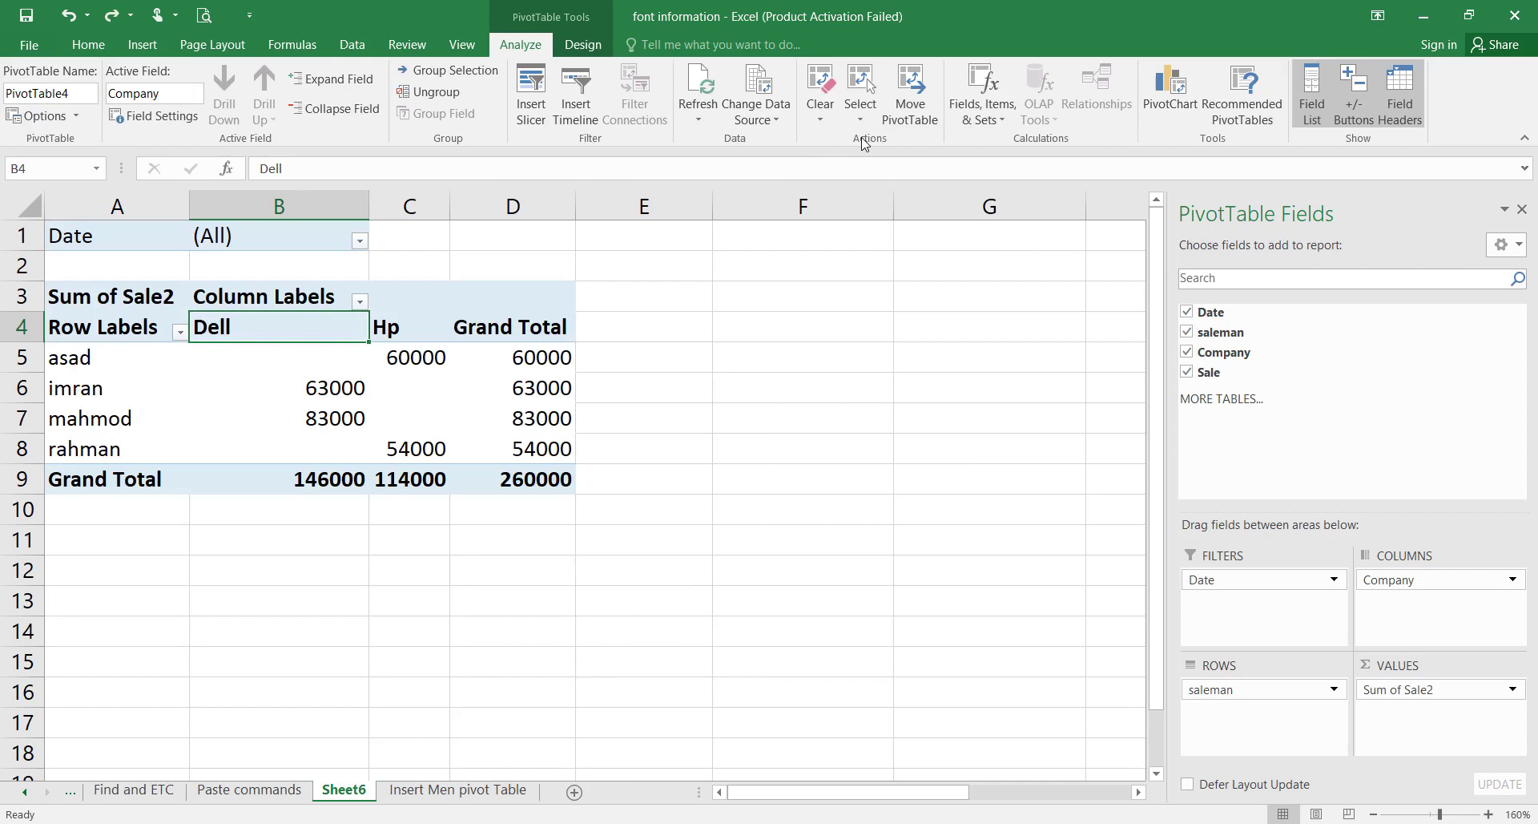
pyautogui.click(861, 96)
pyautogui.click(862, 94)
pyautogui.click(862, 95)
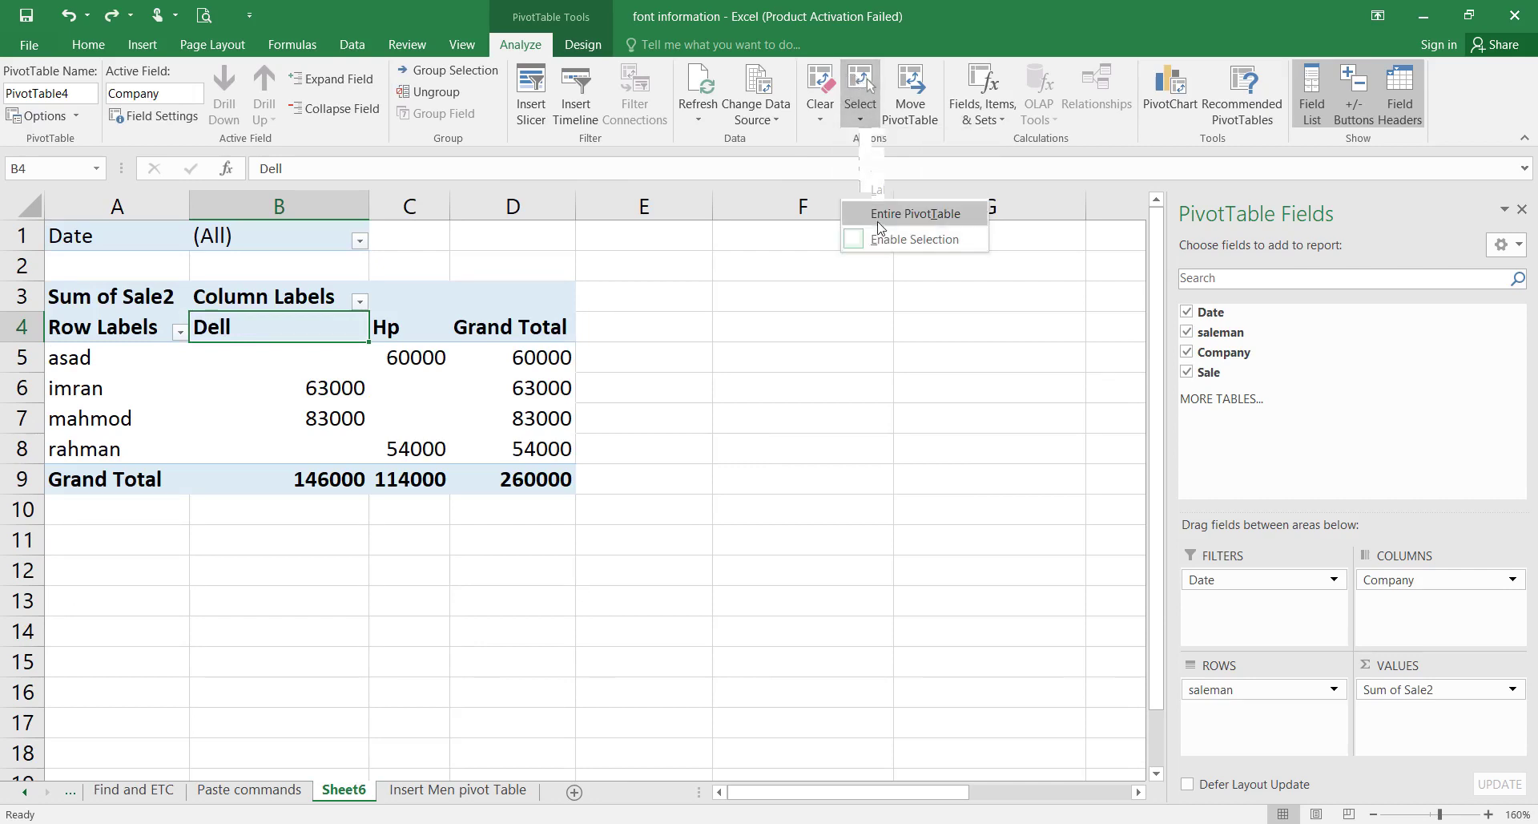
pyautogui.click(862, 97)
pyautogui.click(862, 98)
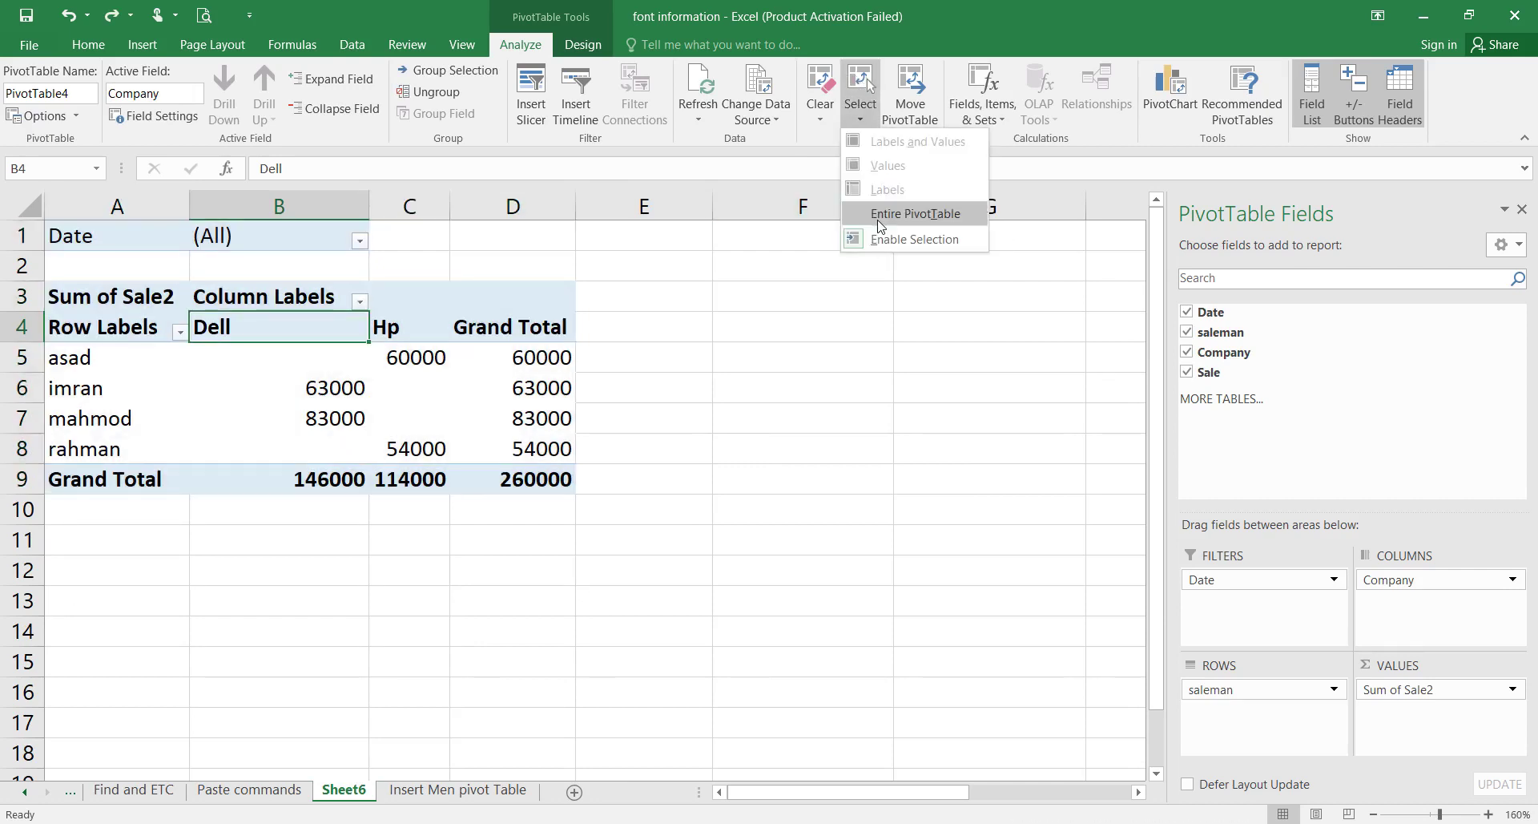
pyautogui.click(879, 215)
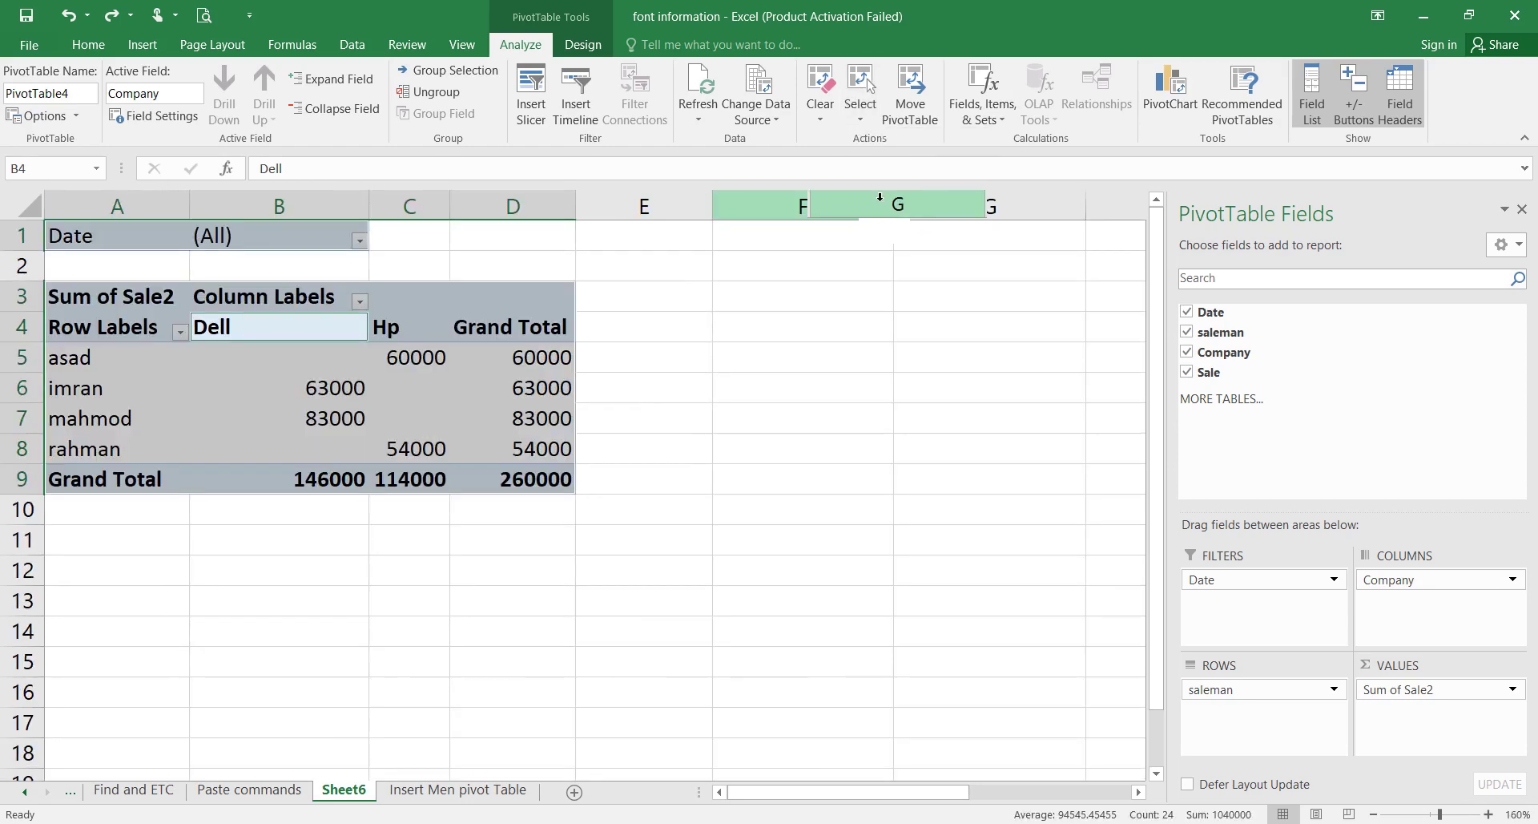
# Toggle the PivotTable's Enable Selection option, select the entire PivotTable again and clear the selection.
pyautogui.click(864, 103)
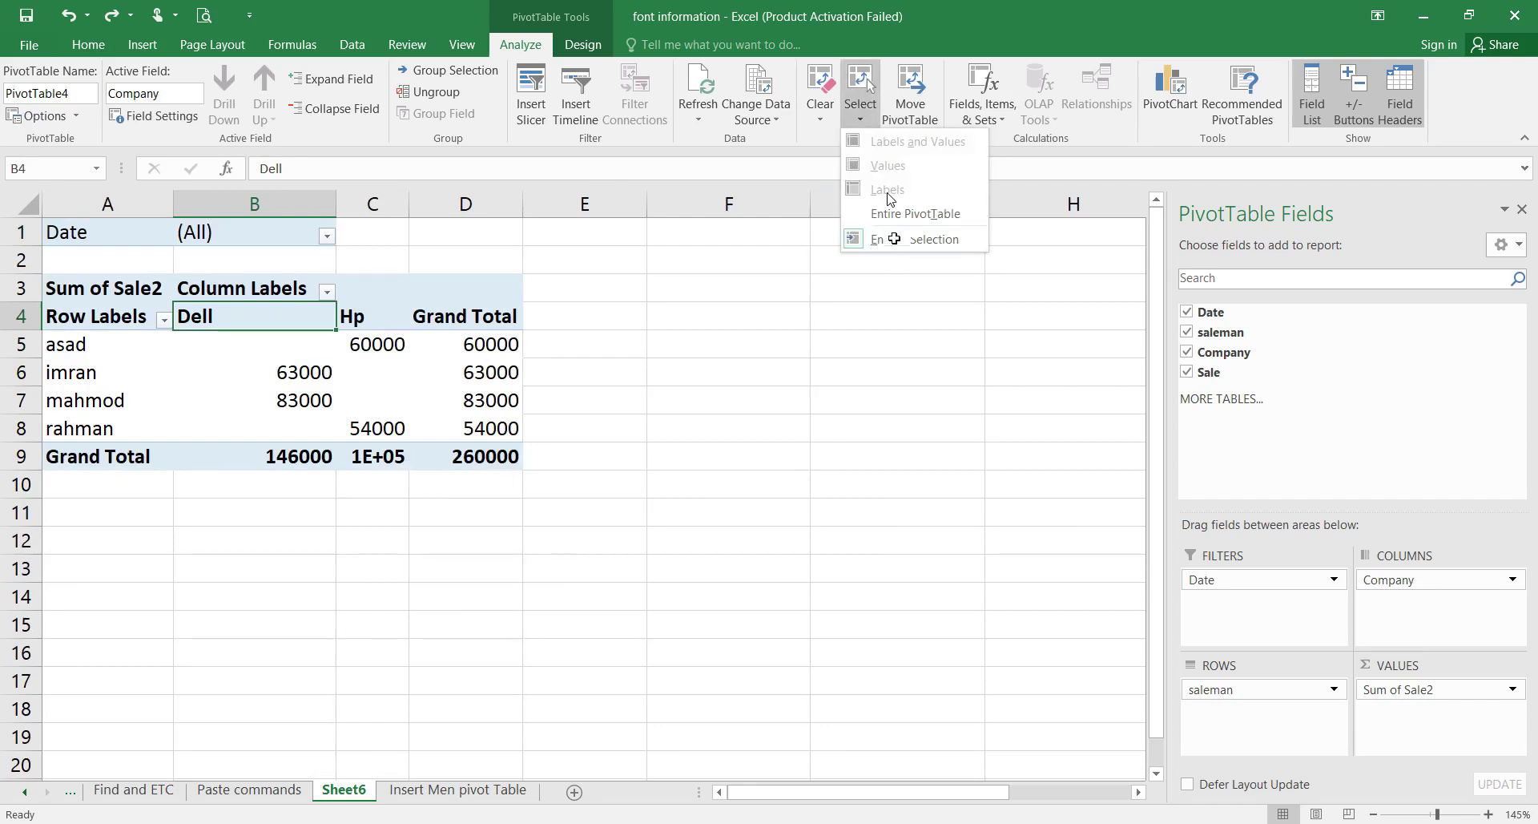
pyautogui.click(896, 240)
pyautogui.click(859, 103)
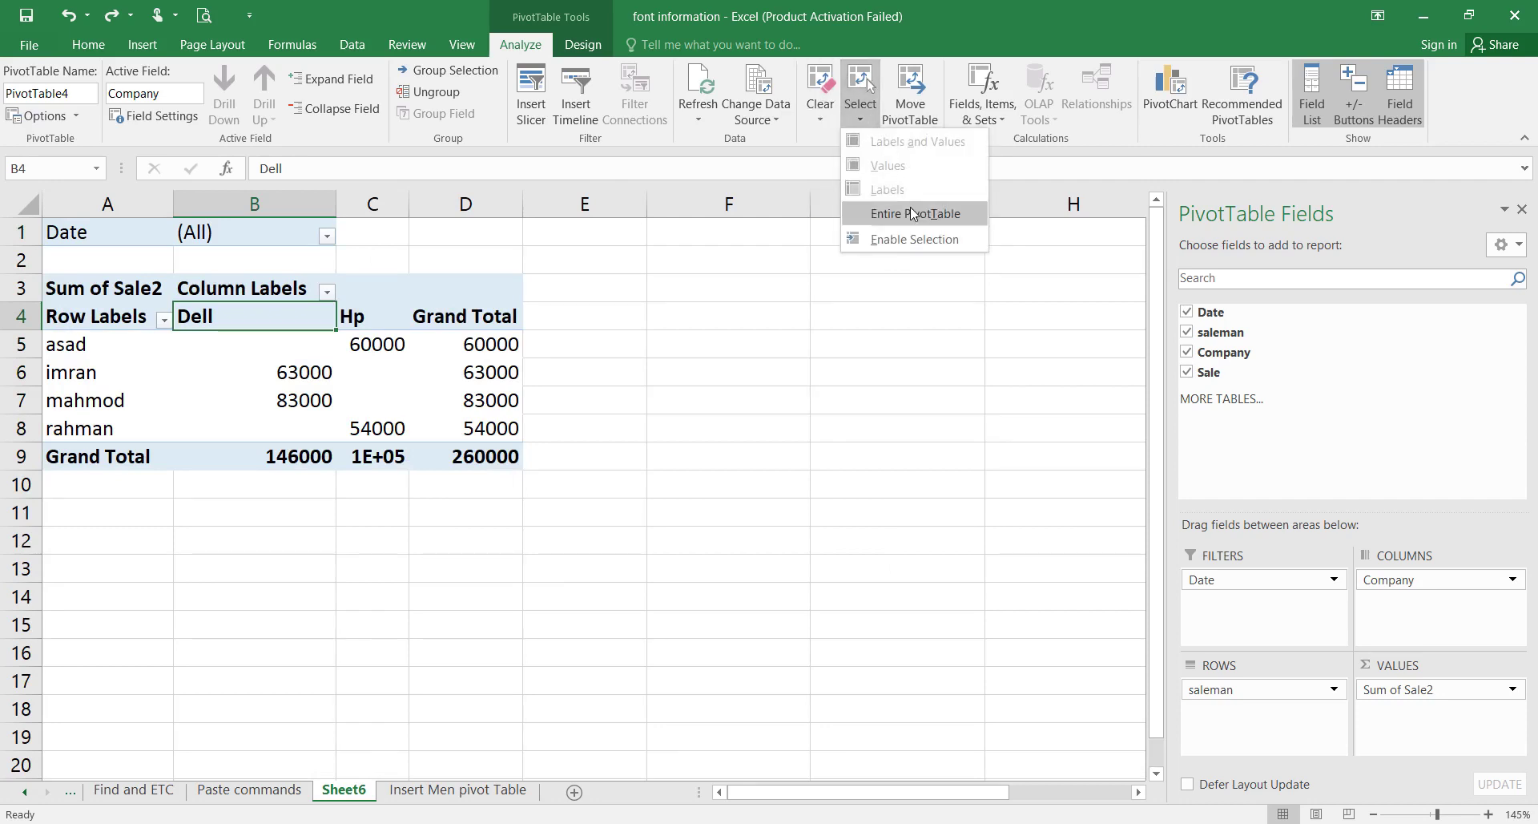
pyautogui.click(915, 213)
pyautogui.click(858, 120)
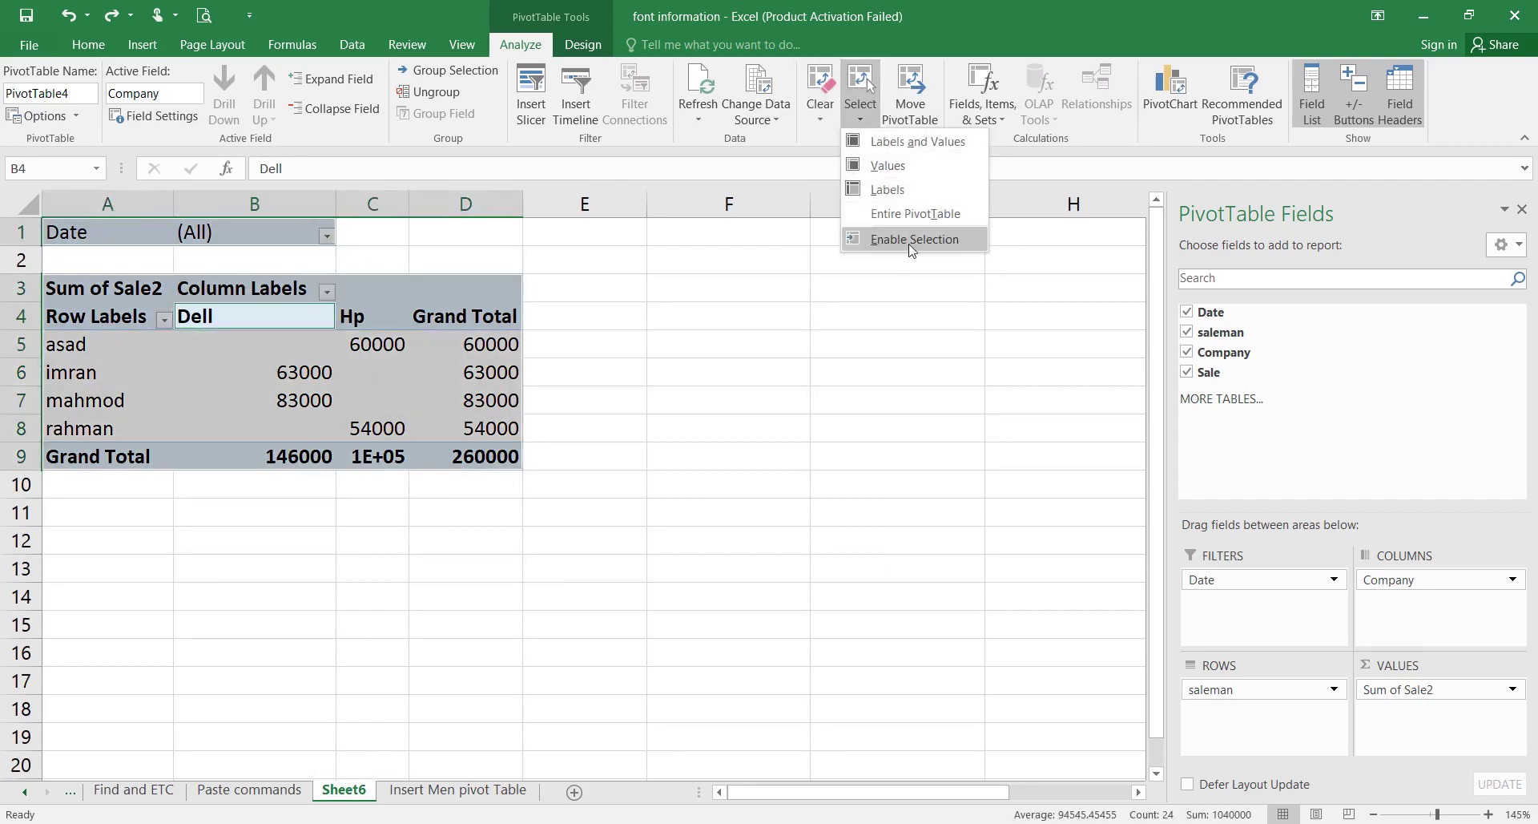
pyautogui.click(910, 241)
pyautogui.click(860, 125)
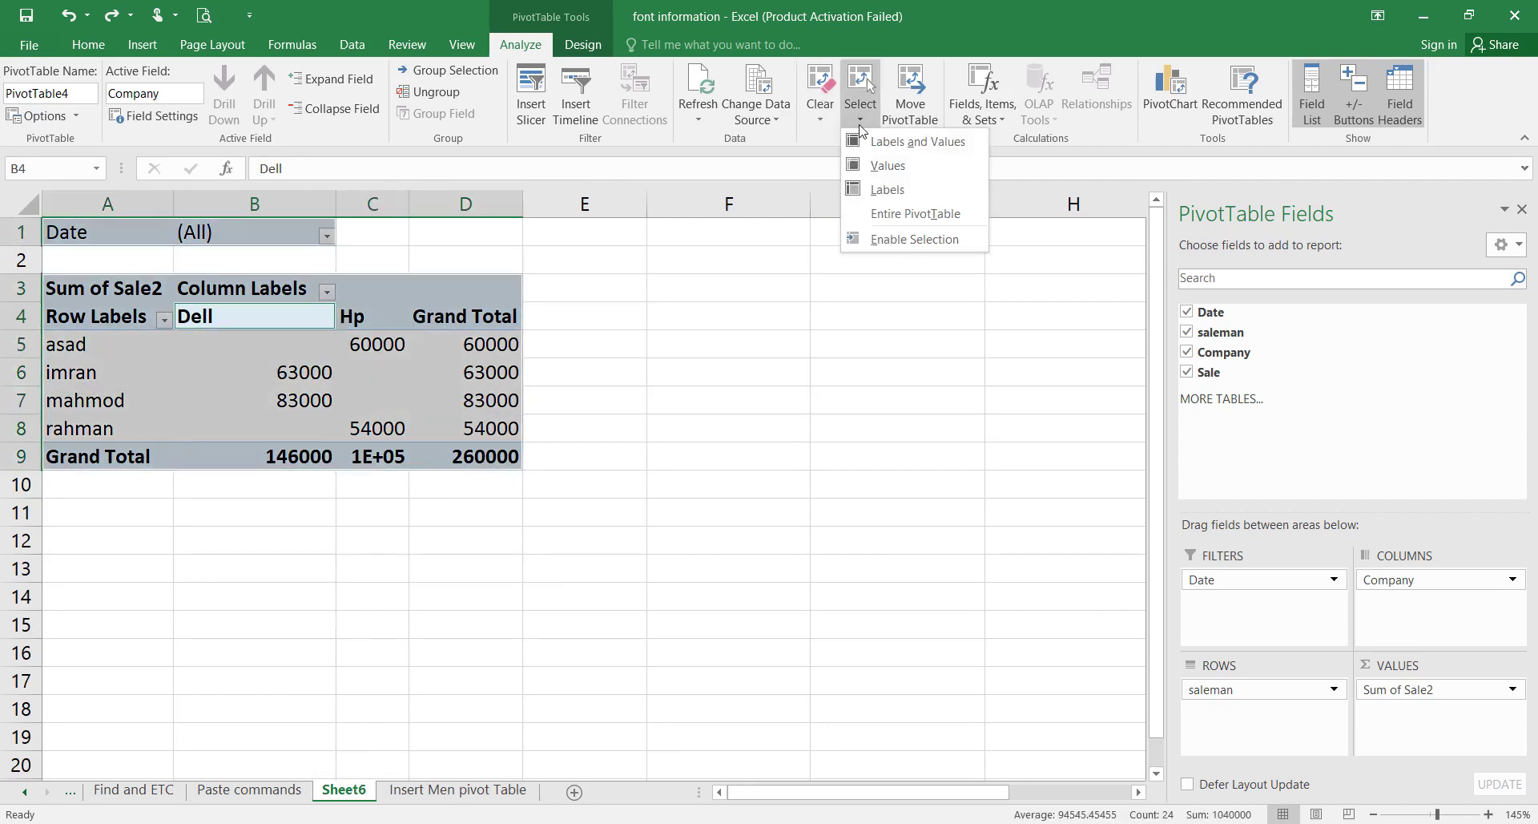
pyautogui.click(827, 332)
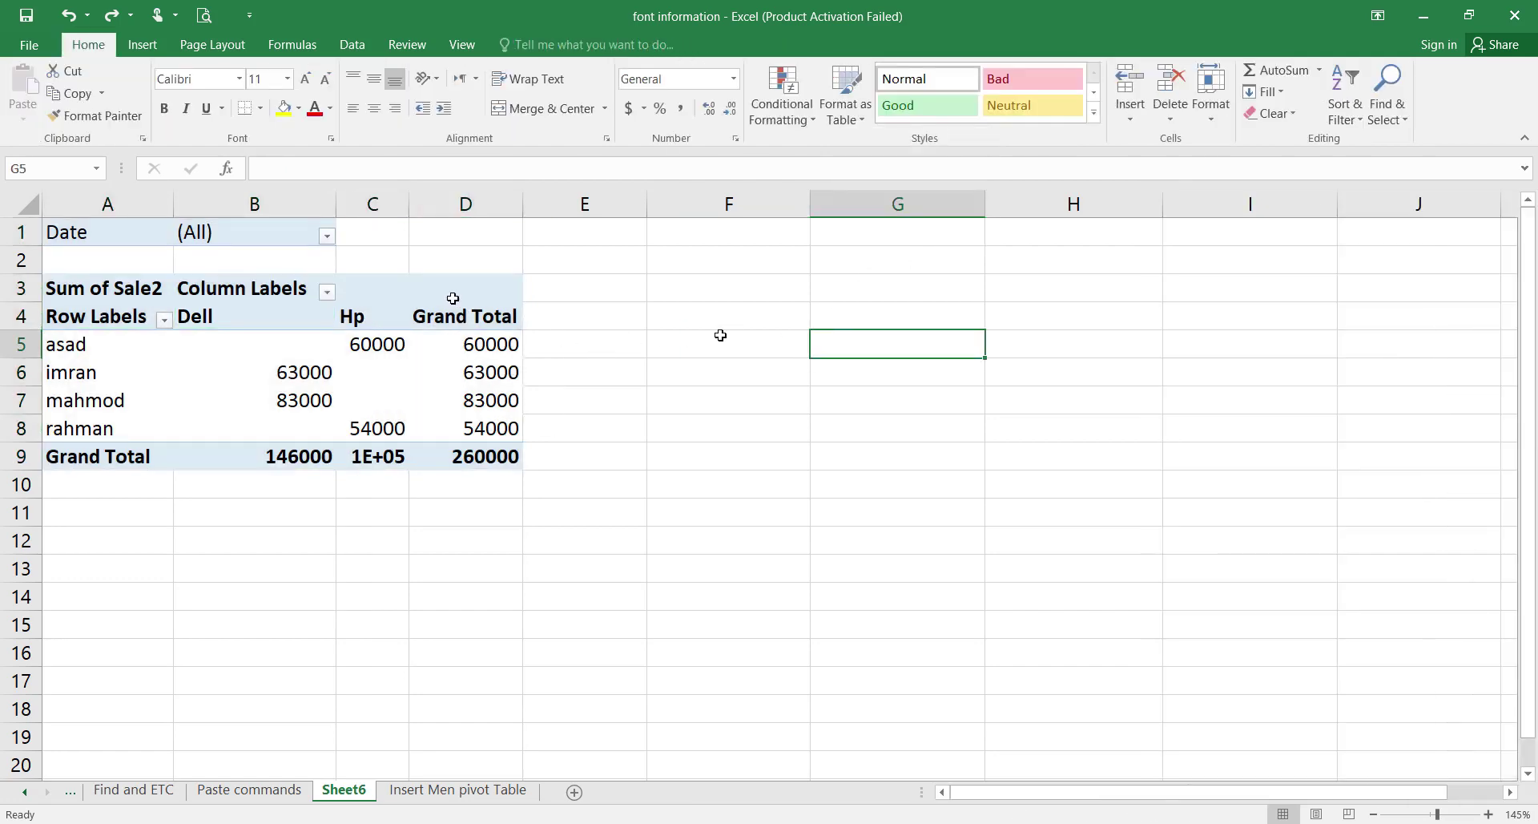
# Pick the Grand Total header in D4 and try the Enable Selection and Entire PivotTable selection options from there.
pyautogui.click(291, 320)
pyautogui.click(467, 282)
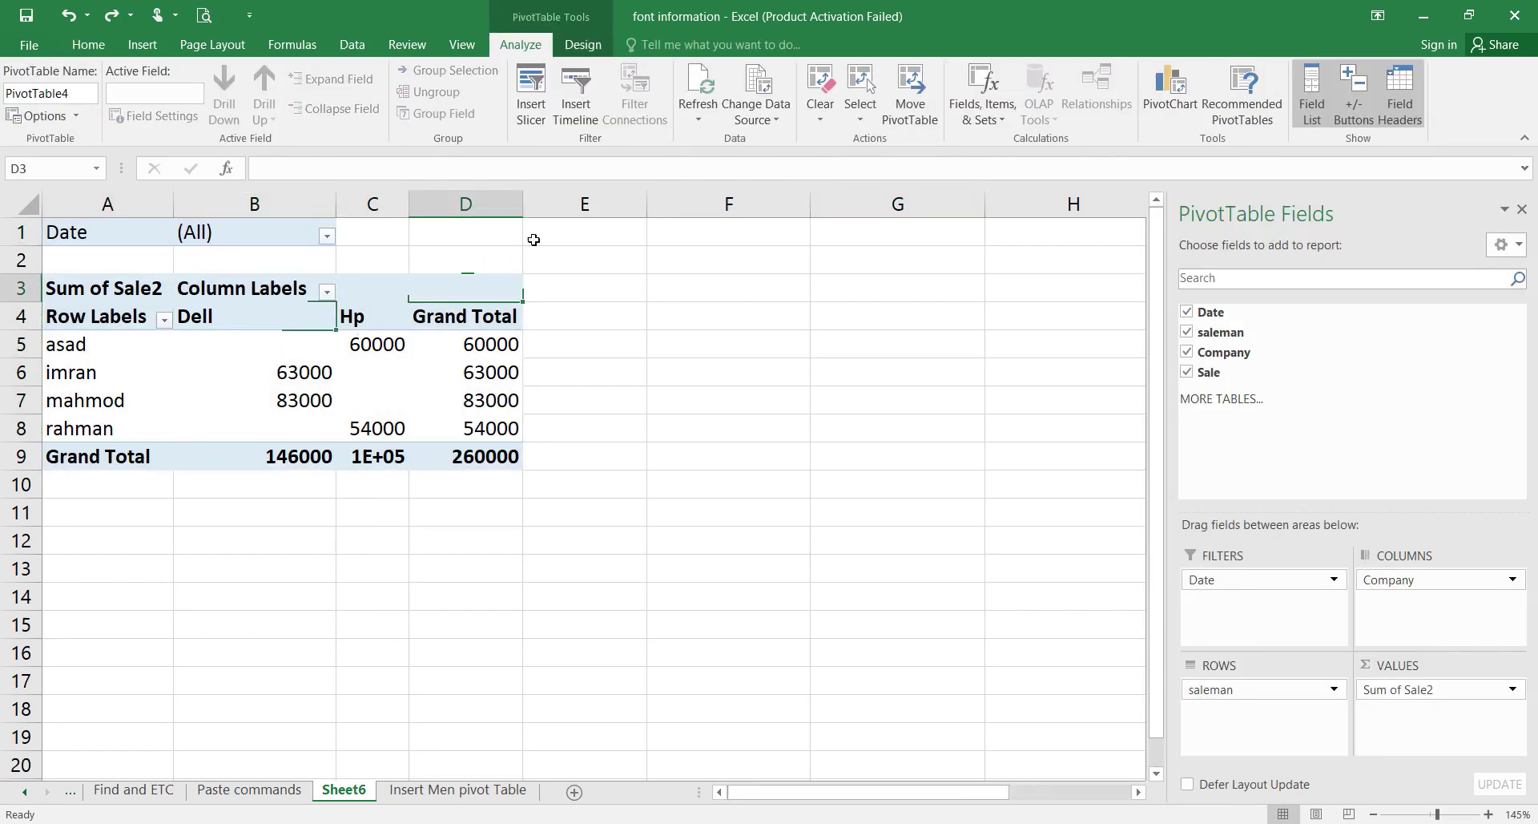
pyautogui.click(431, 329)
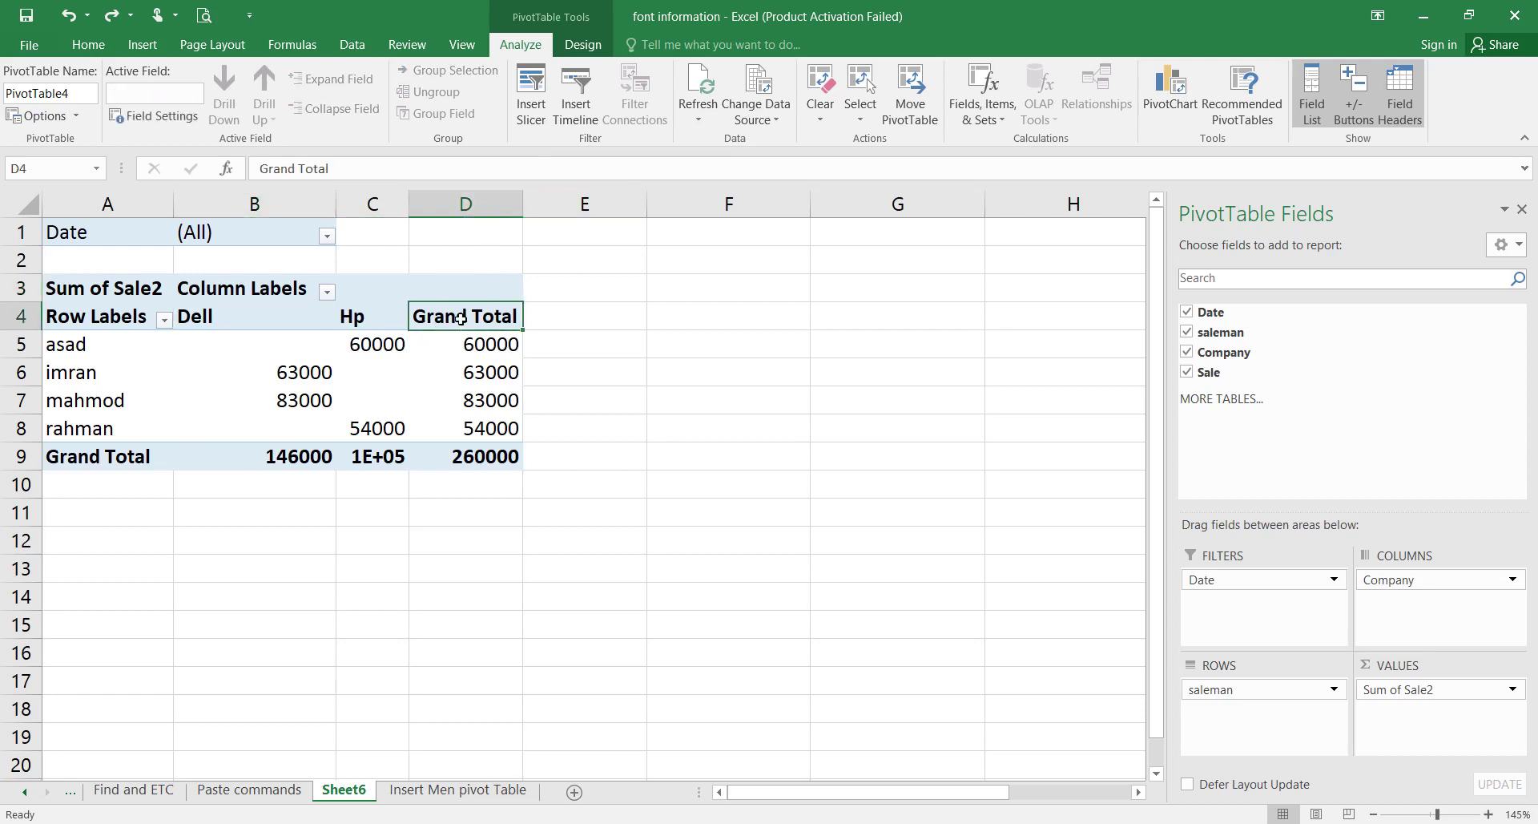
pyautogui.click(862, 119)
pyautogui.click(862, 237)
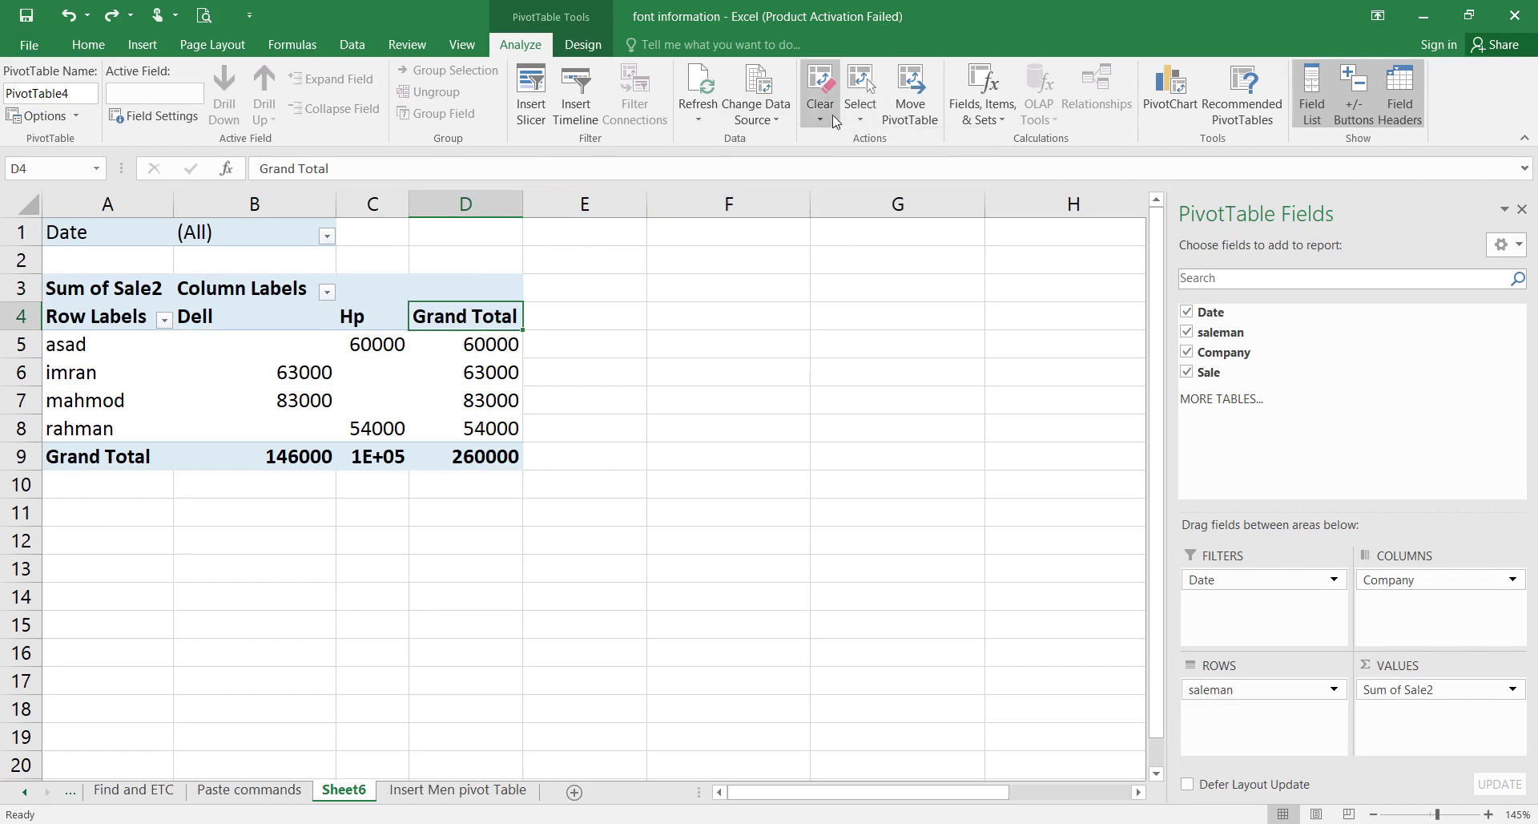
pyautogui.click(856, 120)
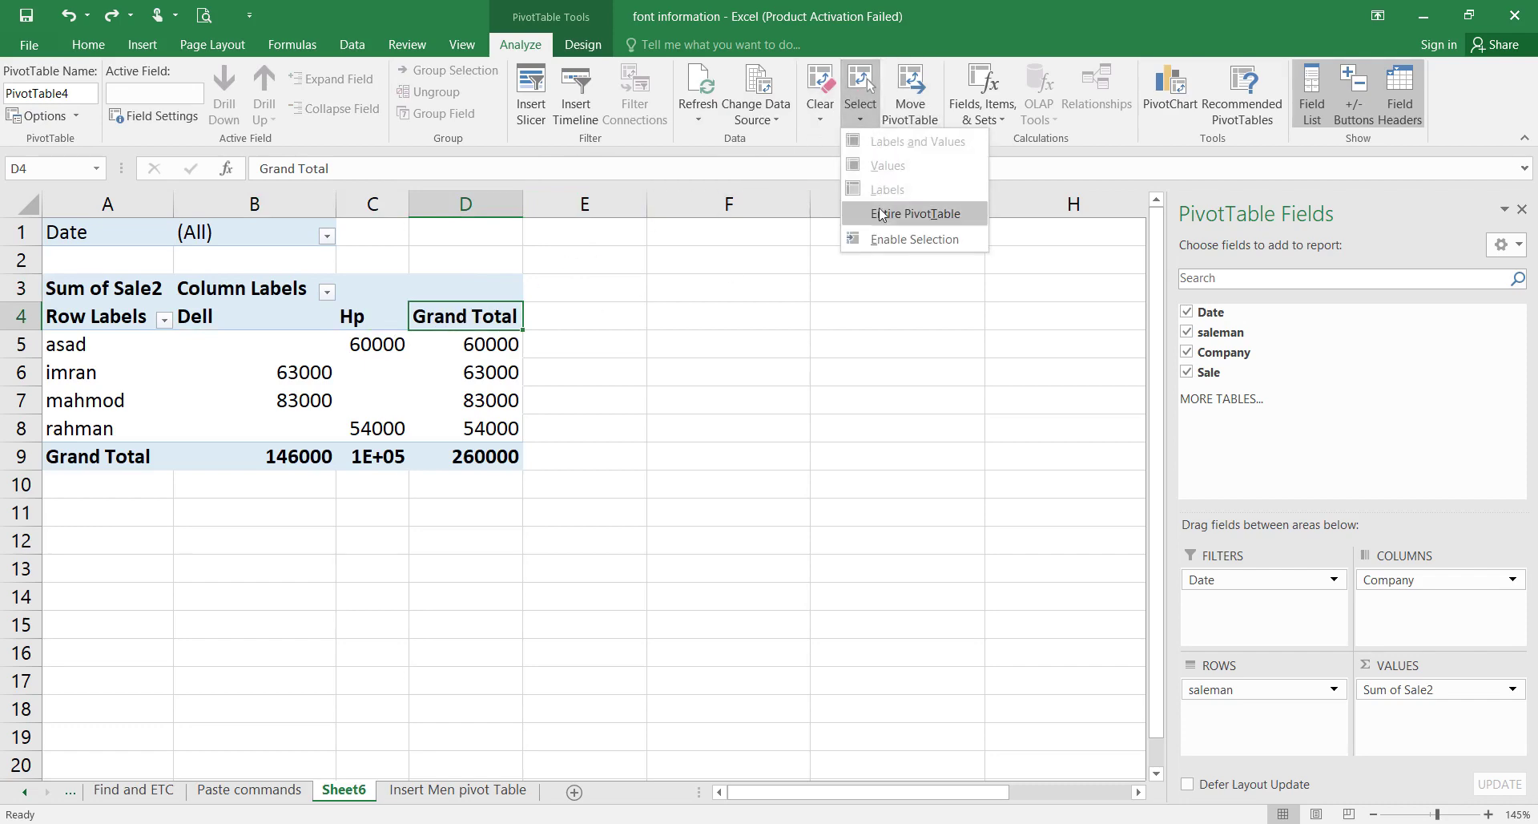
pyautogui.click(881, 213)
pyautogui.click(860, 119)
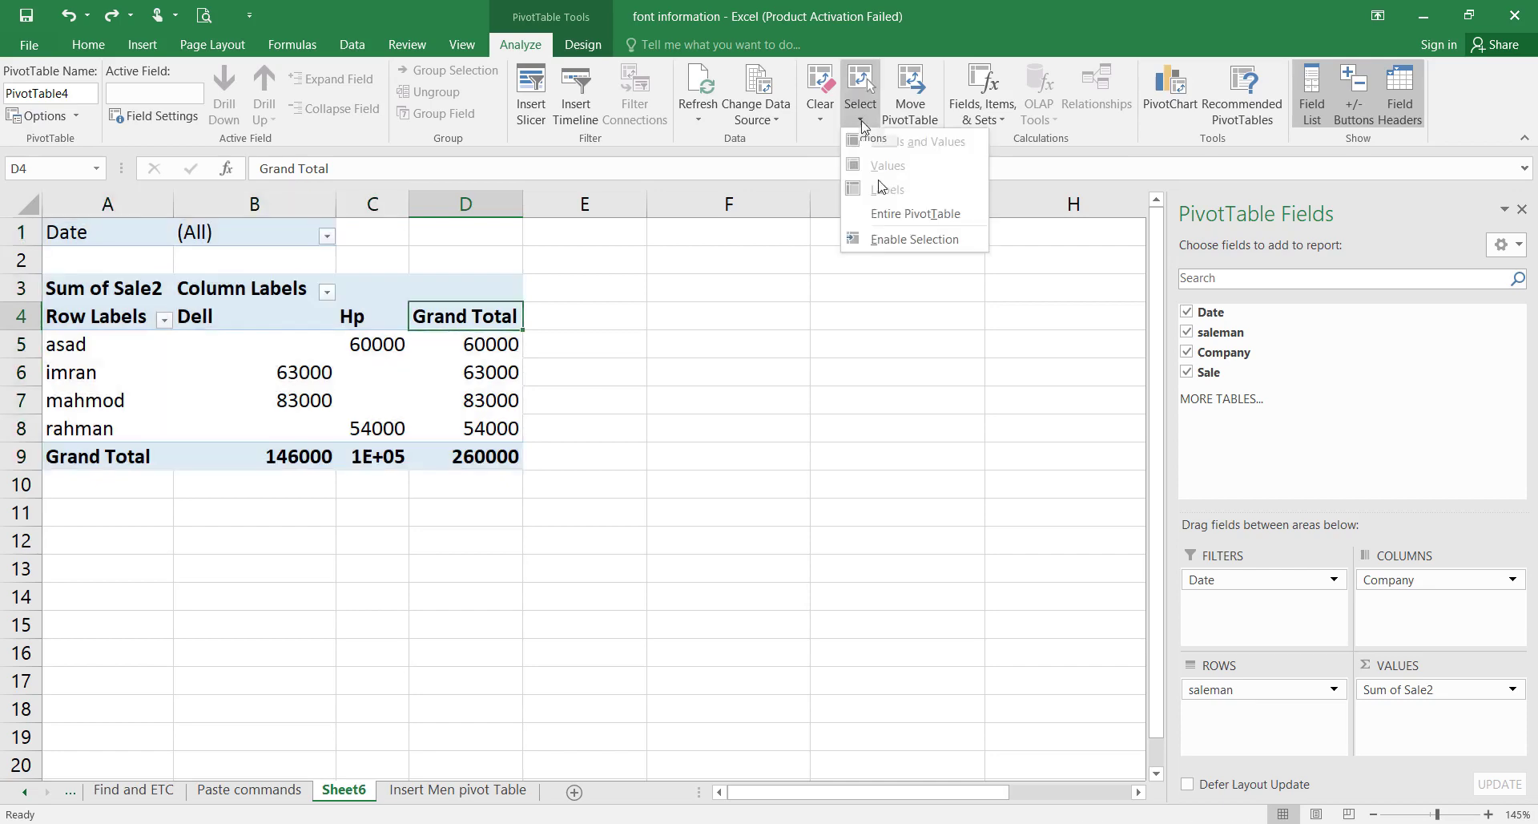
pyautogui.click(878, 253)
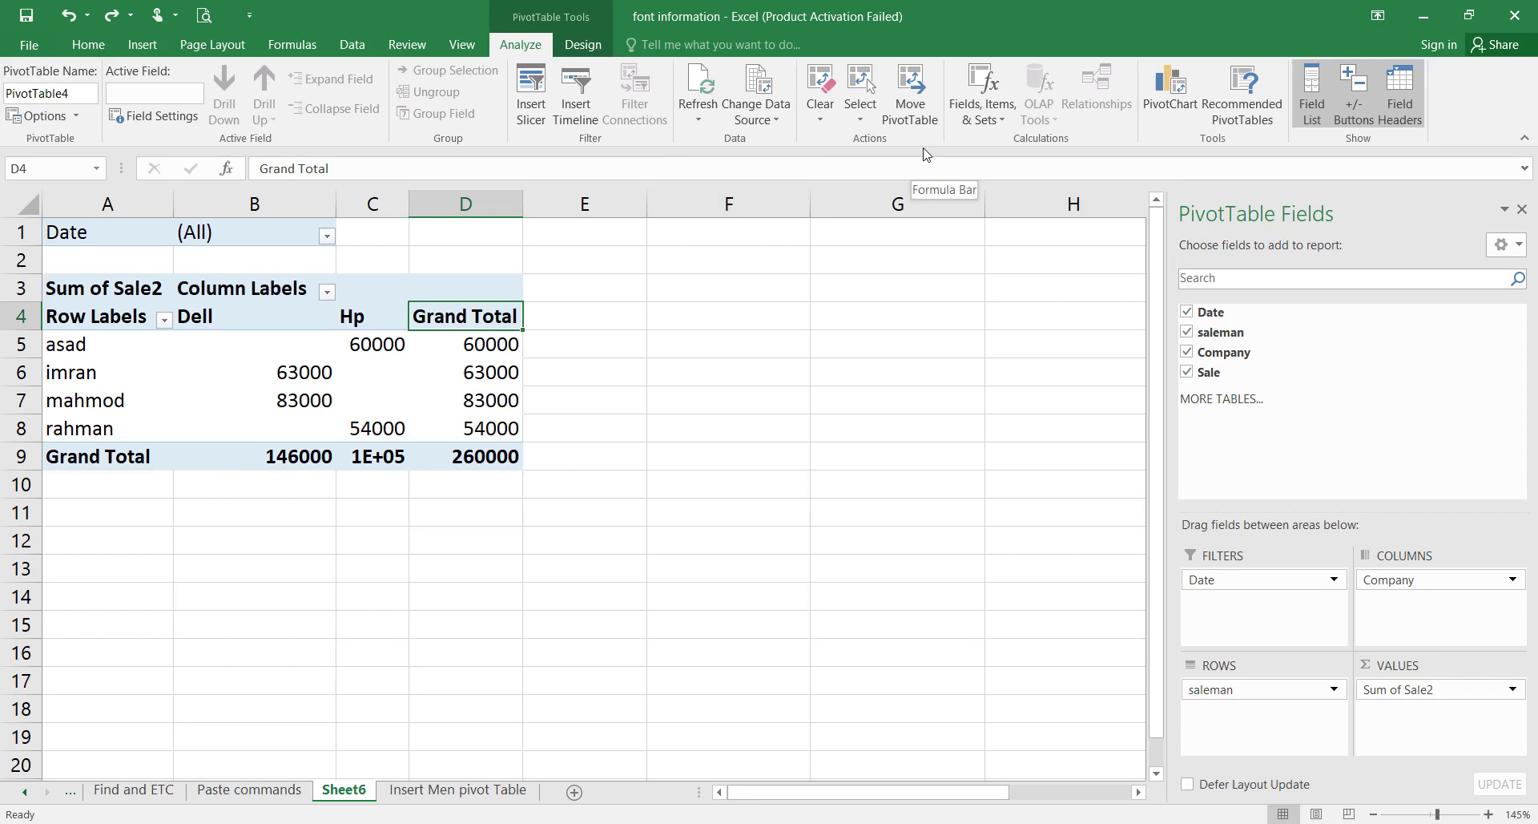
# Move the PivotTable to E11:G18 on the existing Sheet6 and undo the move.
pyautogui.click(911, 102)
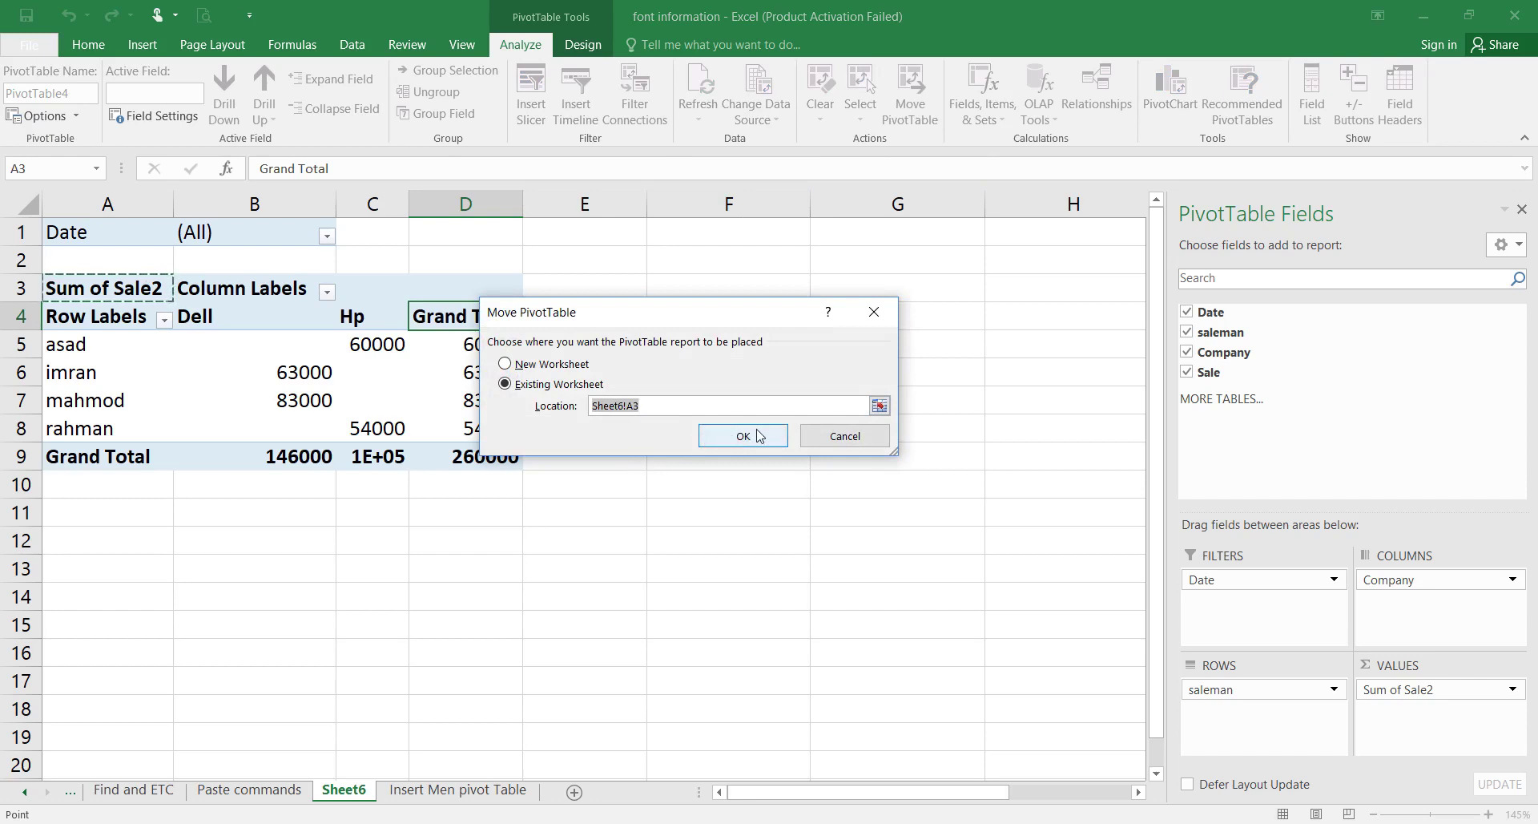
pyautogui.moveTo(620, 319); pyautogui.dragTo(867, 261)
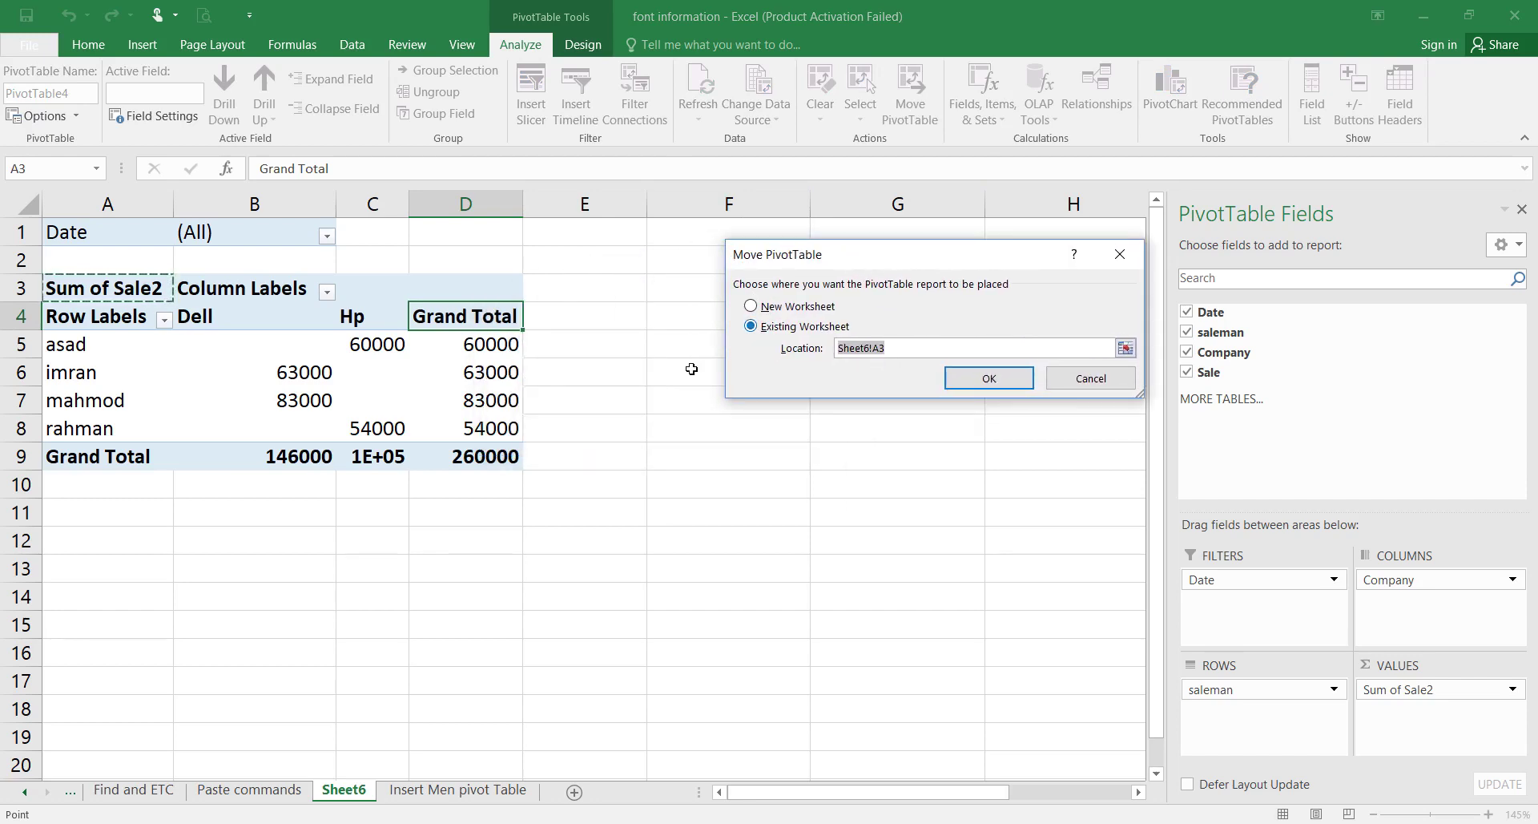
pyautogui.click(1125, 347)
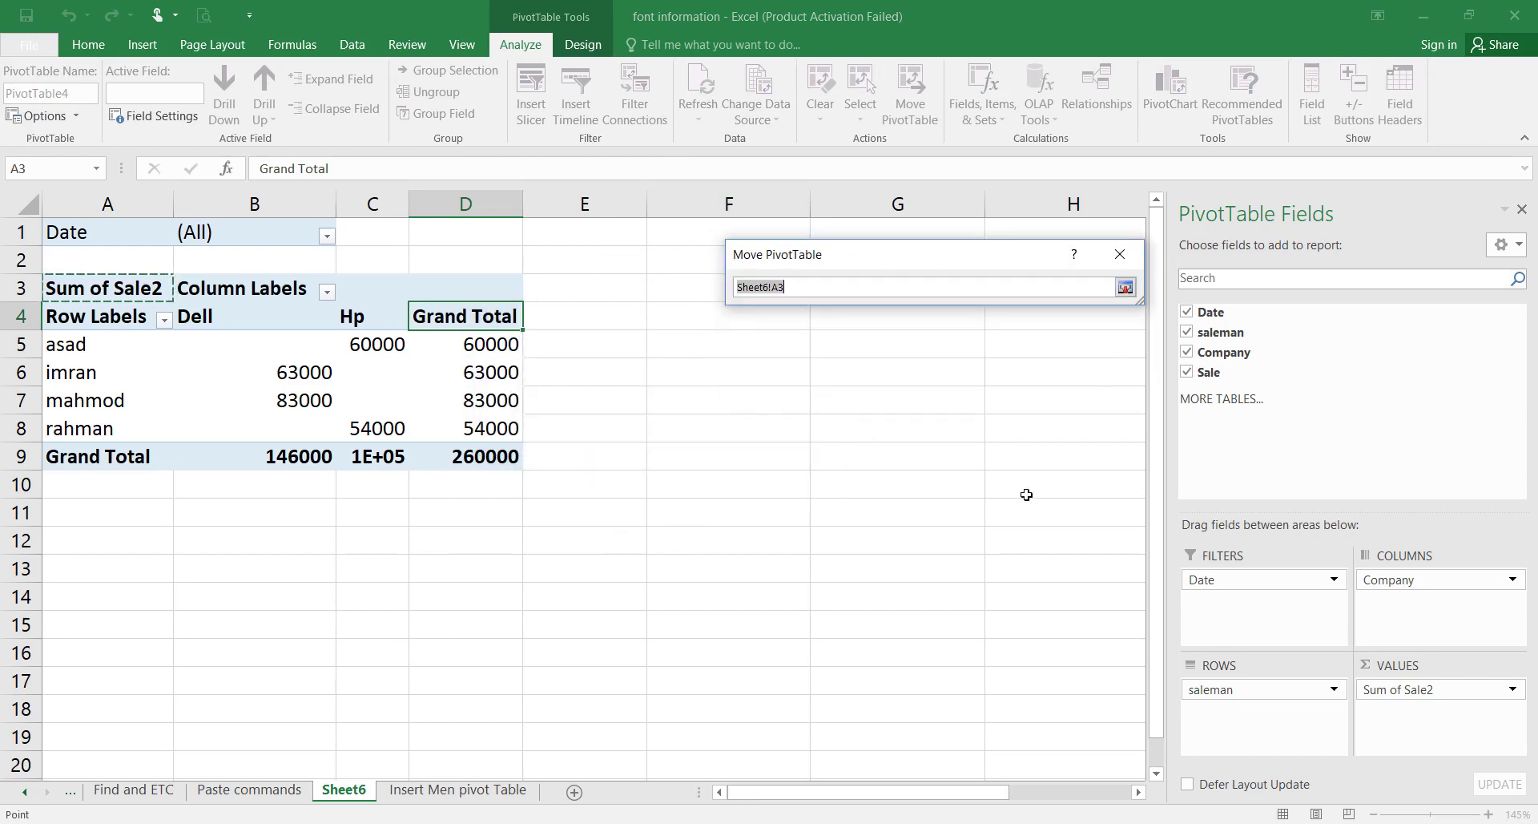
pyautogui.moveTo(648, 514); pyautogui.dragTo(931, 702)
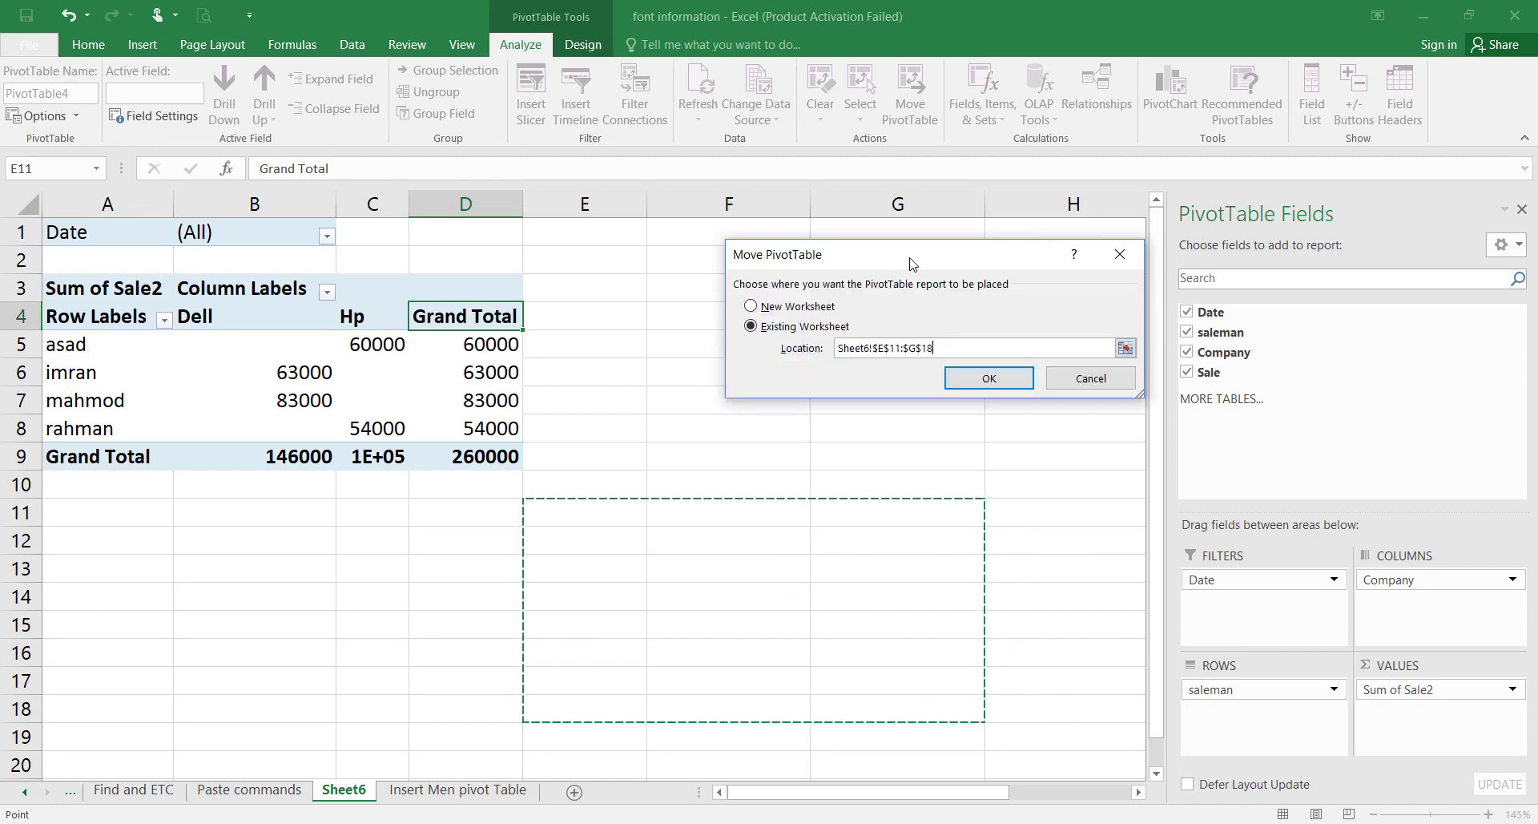
pyautogui.click(987, 376)
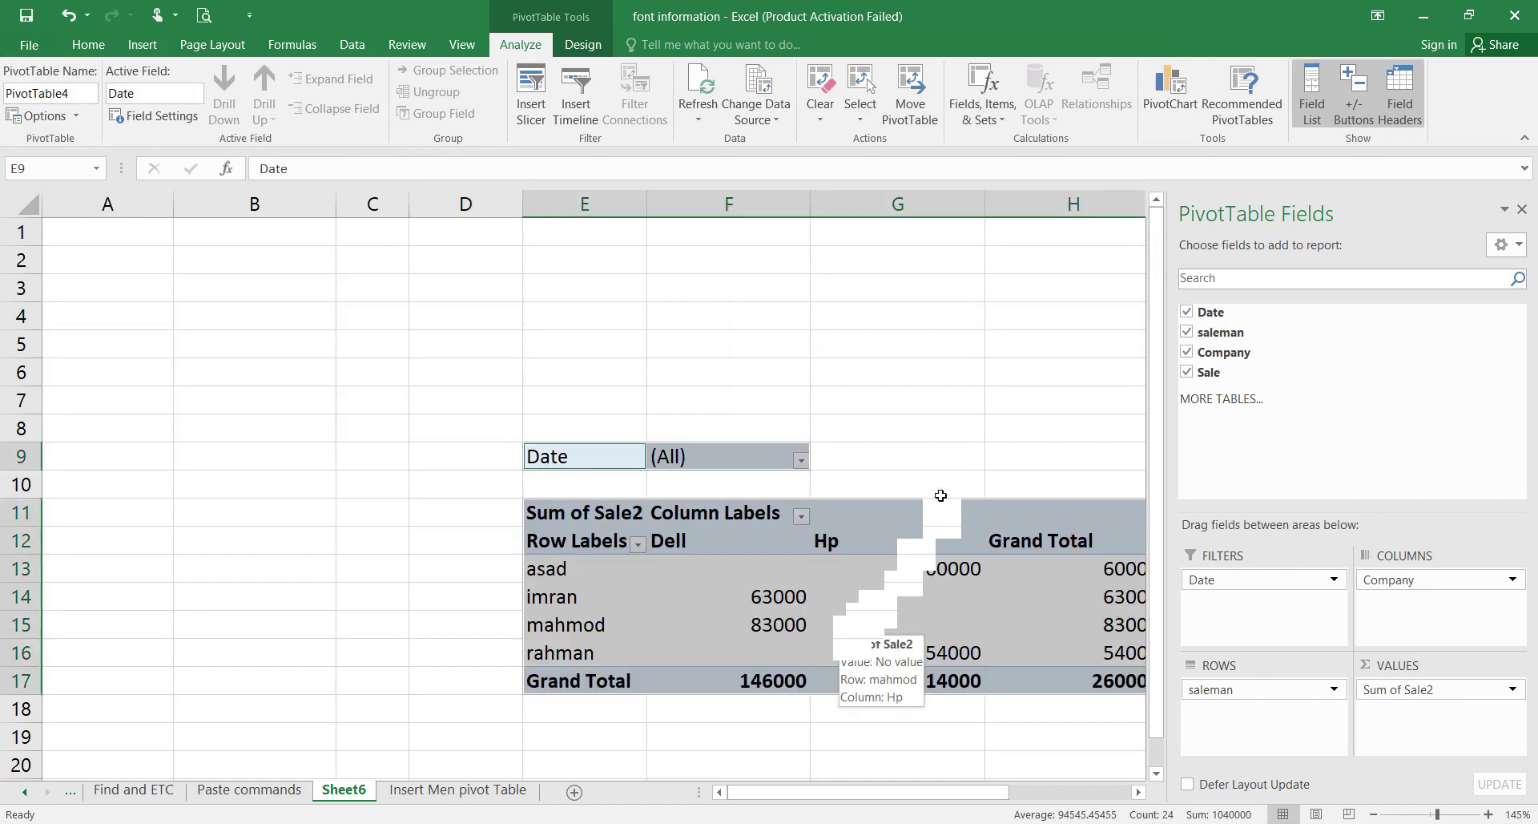
pyautogui.hotkey('ctrl', 'z')
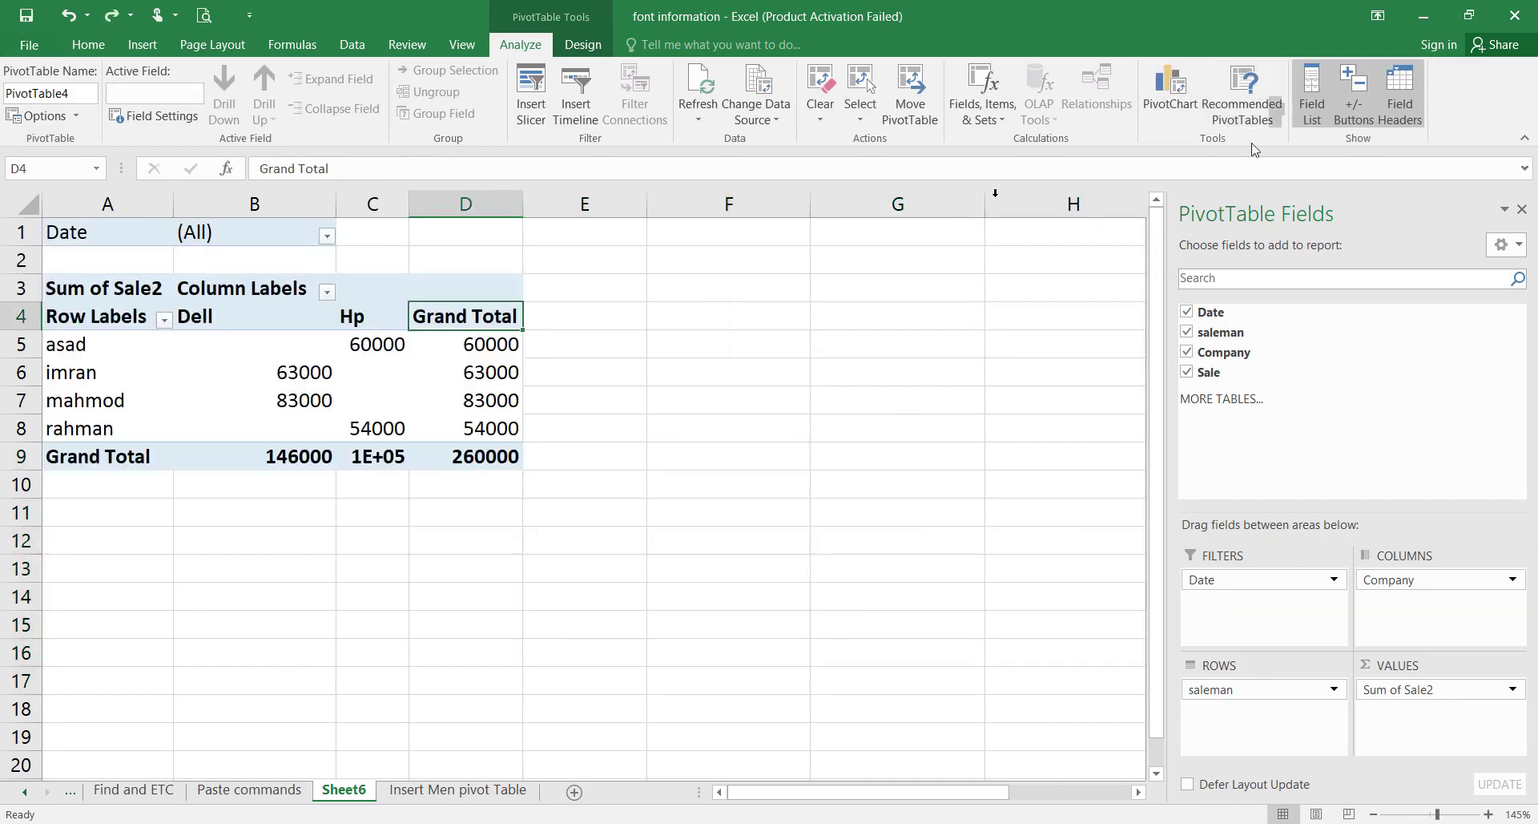
# Hide and redisplay the PivotTable field list, and toggle the +/- expand buttons.
pyautogui.click(1315, 119)
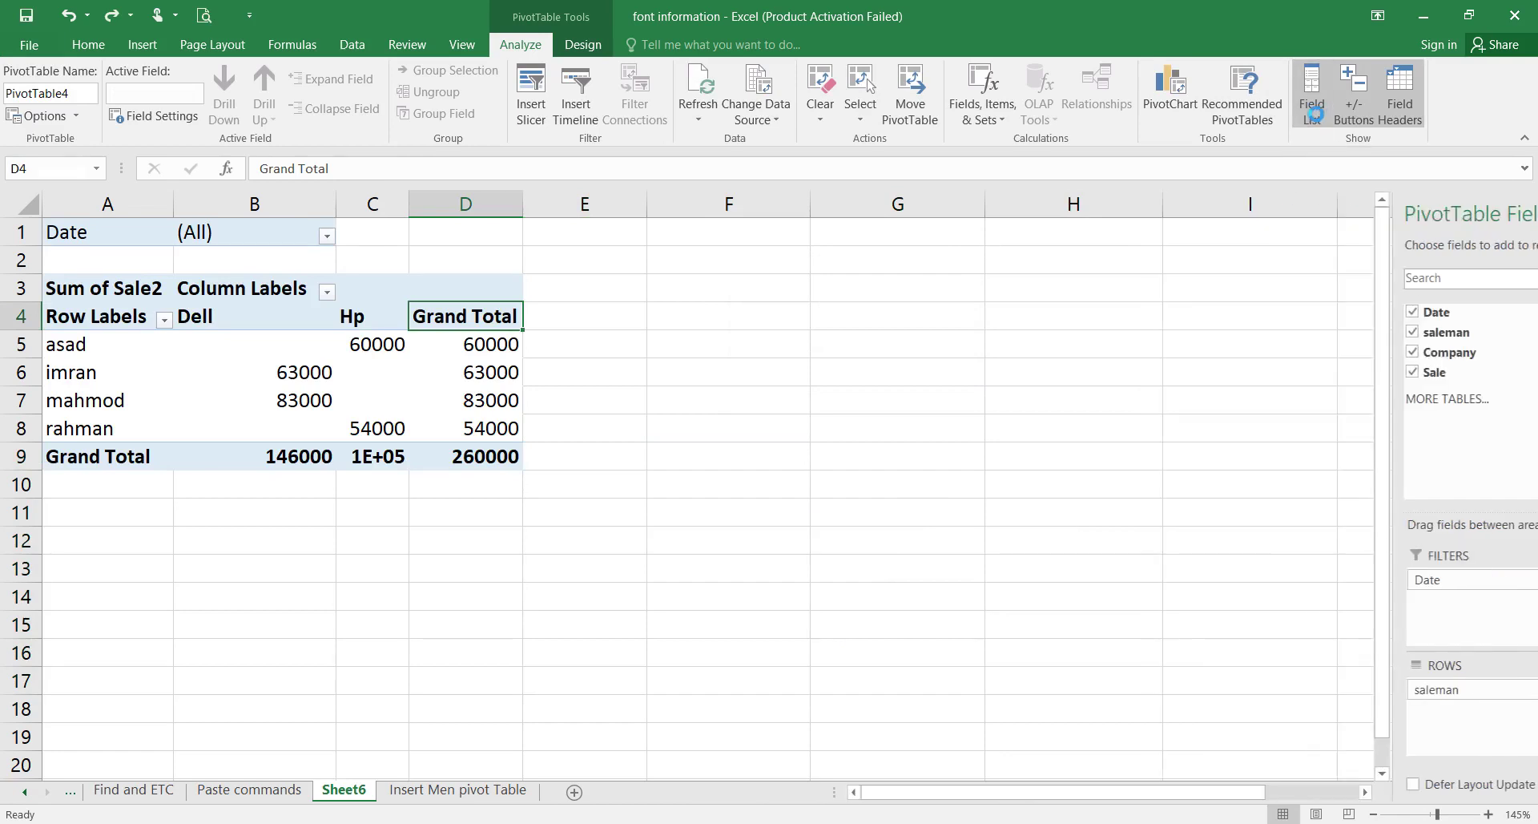
pyautogui.click(1312, 100)
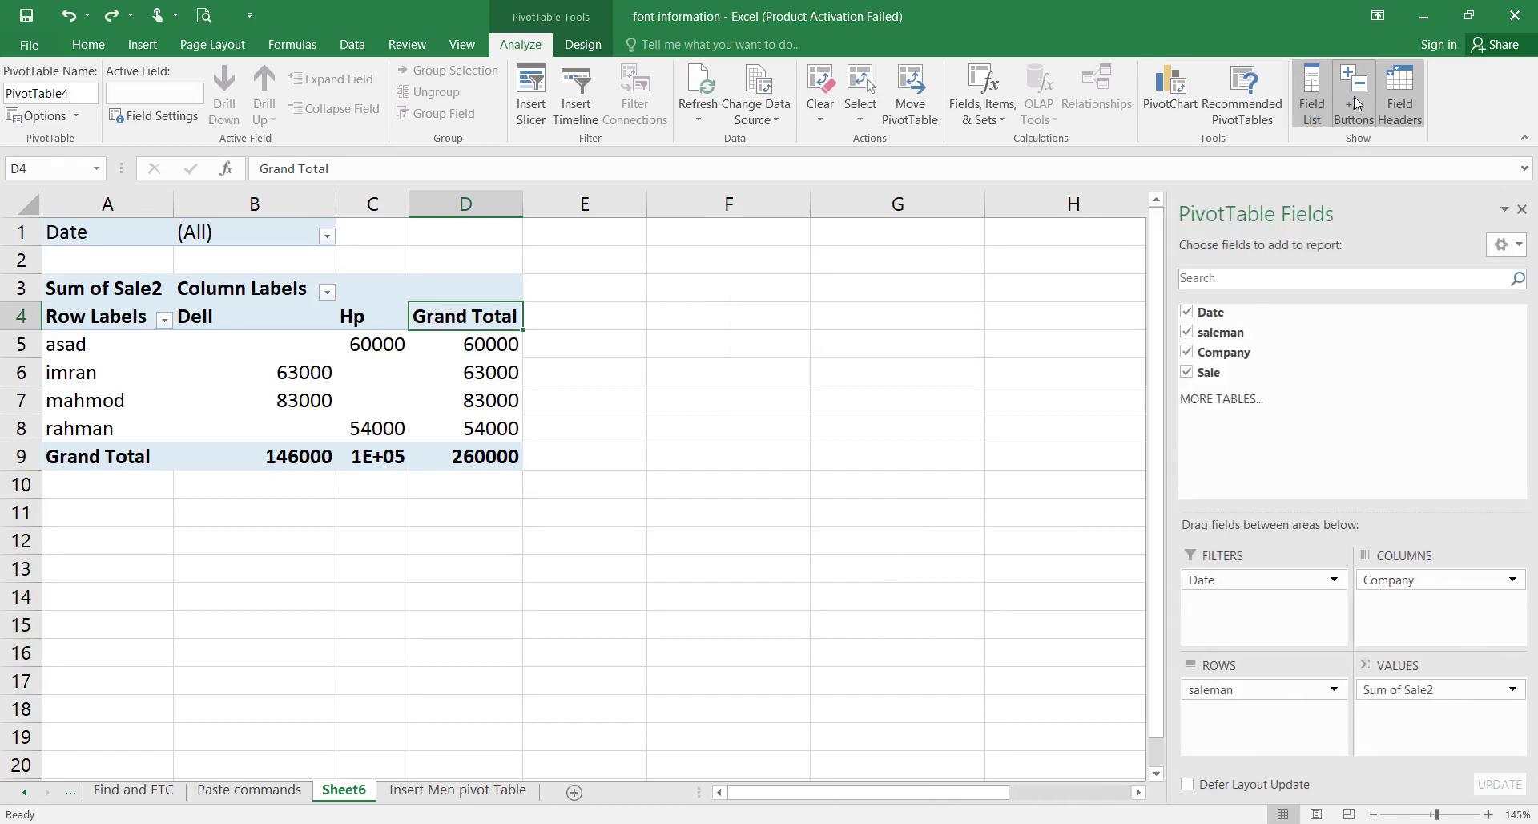
pyautogui.click(1354, 104)
pyautogui.click(1356, 104)
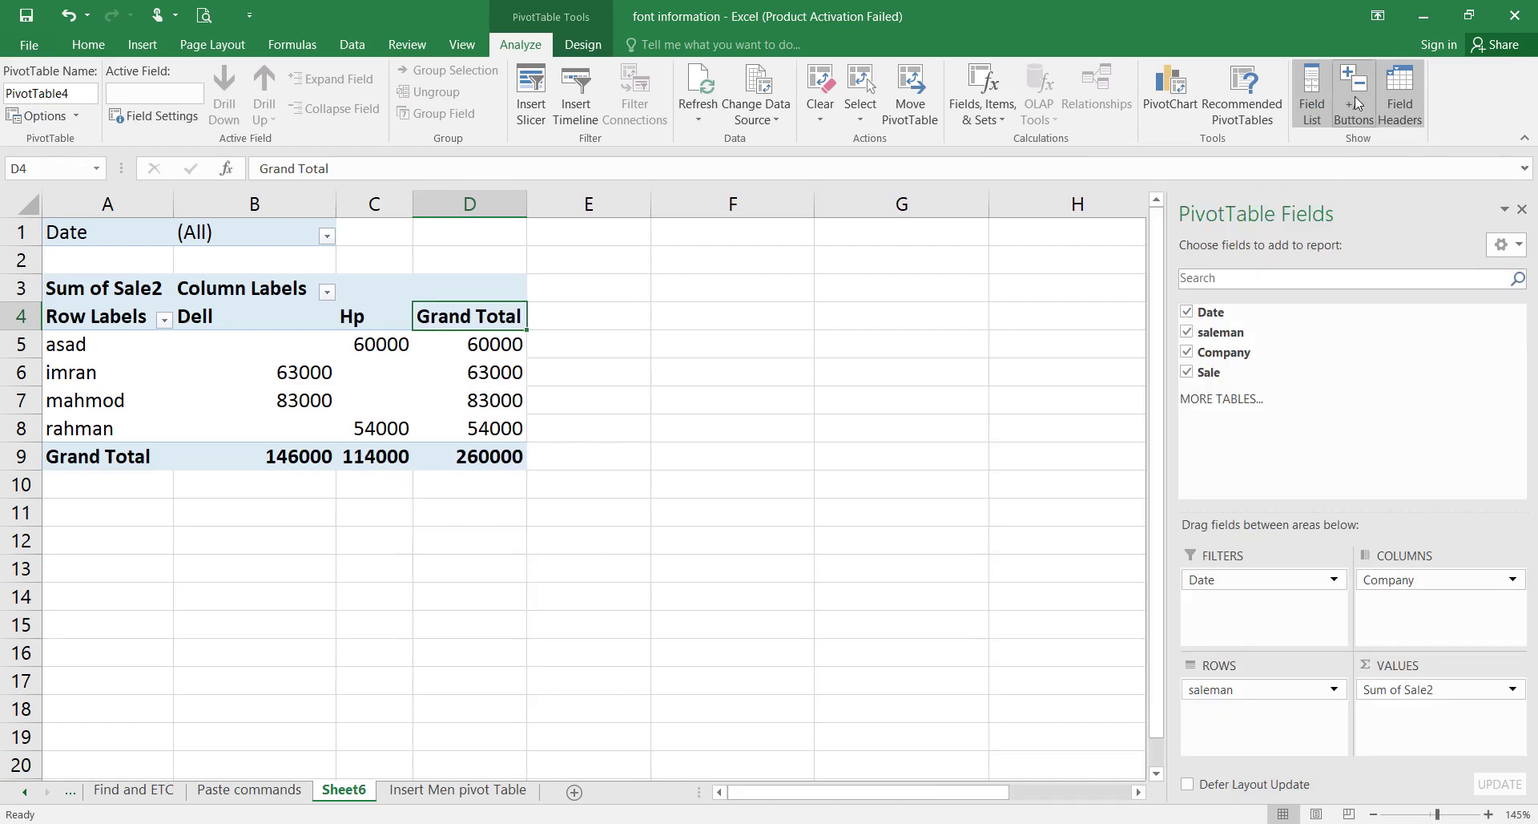
pyautogui.click(1356, 103)
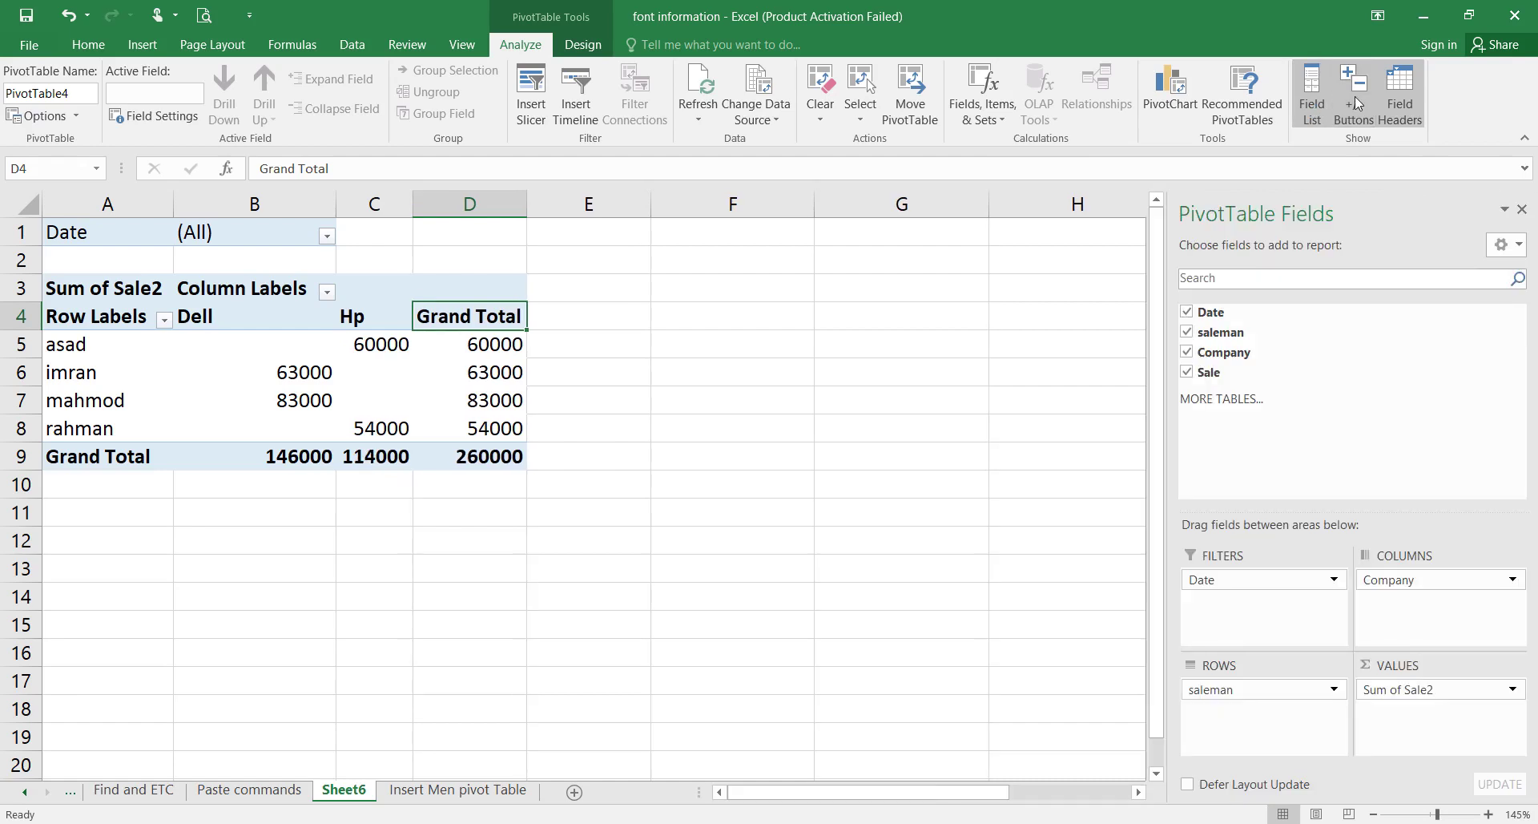
# Switch the PivotTable's field headers off and back on repeatedly.
pyautogui.click(1407, 94)
pyautogui.click(1407, 94)
pyautogui.click(1407, 94)
pyautogui.click(1406, 94)
pyautogui.click(1407, 94)
pyautogui.click(1406, 94)
# Set the PivotTable's subtotals to Do Not Show Subtotals.
pyautogui.click(583, 45)
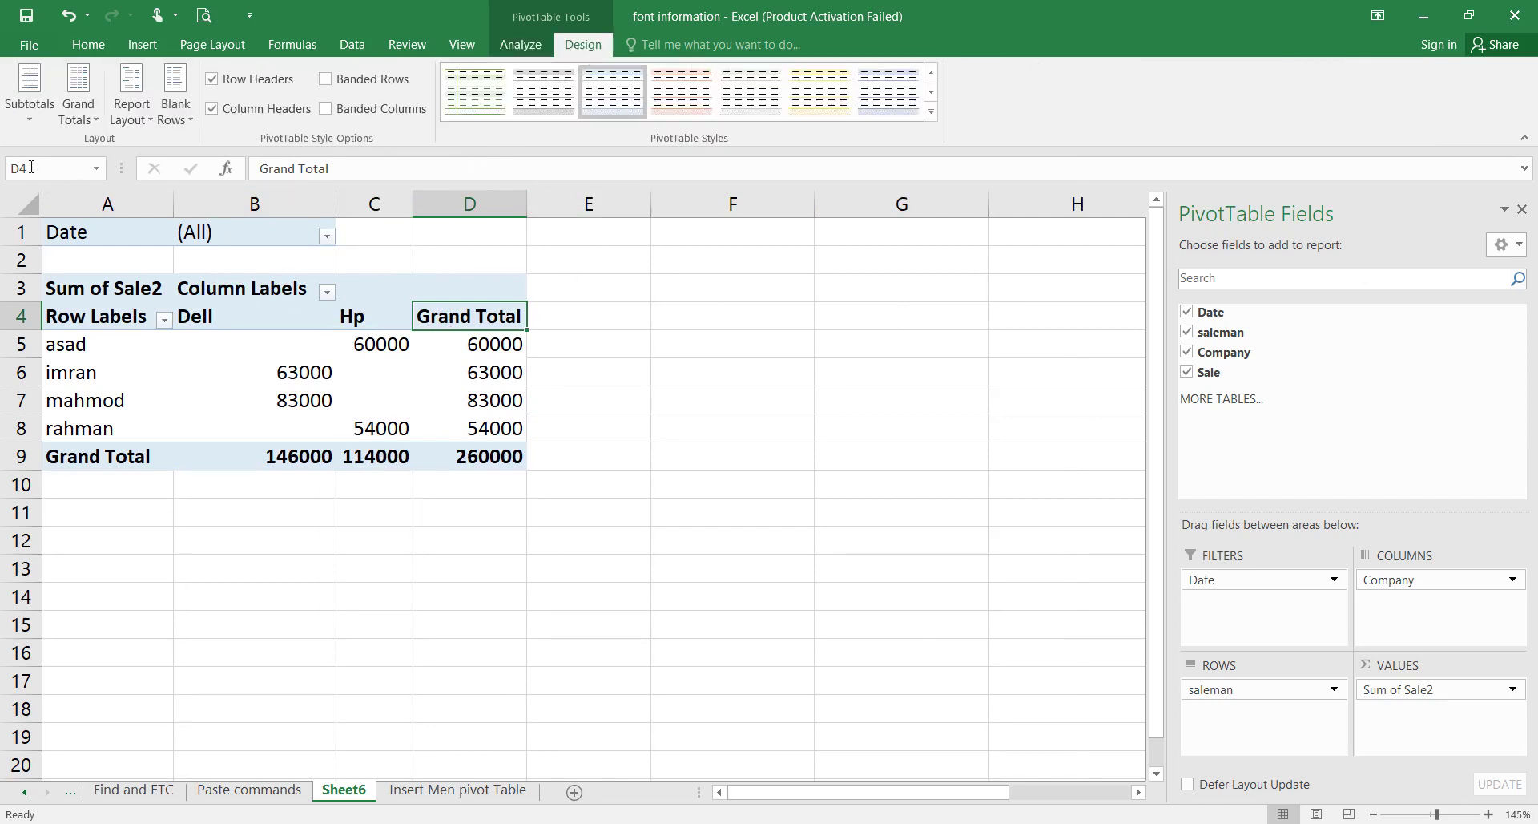
pyautogui.click(28, 120)
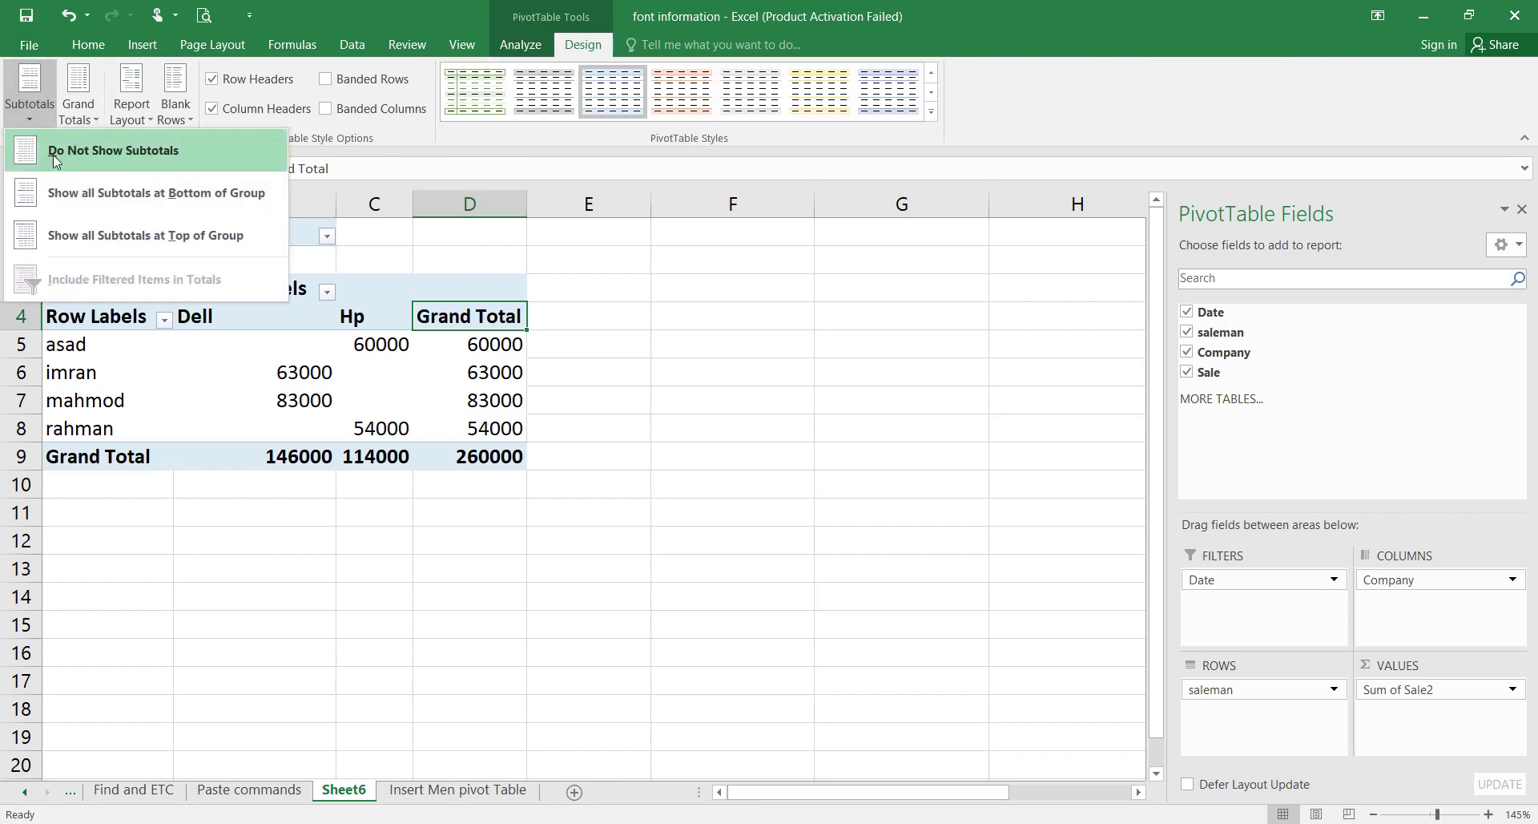
pyautogui.click(54, 158)
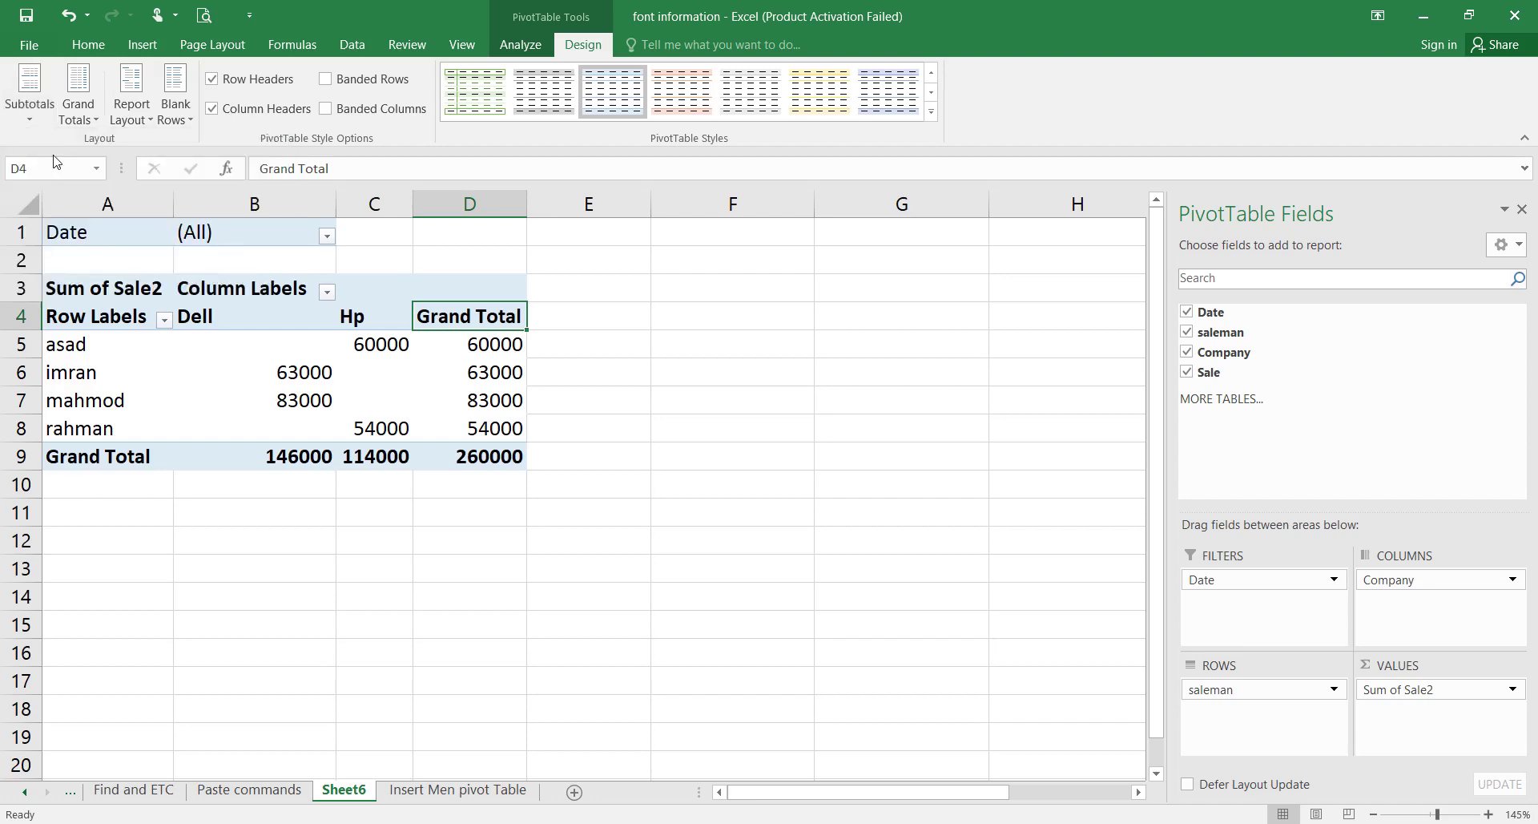
# Show all subtotals at the bottom of each group and select the Hp grand total in C9.
pyautogui.click(30, 89)
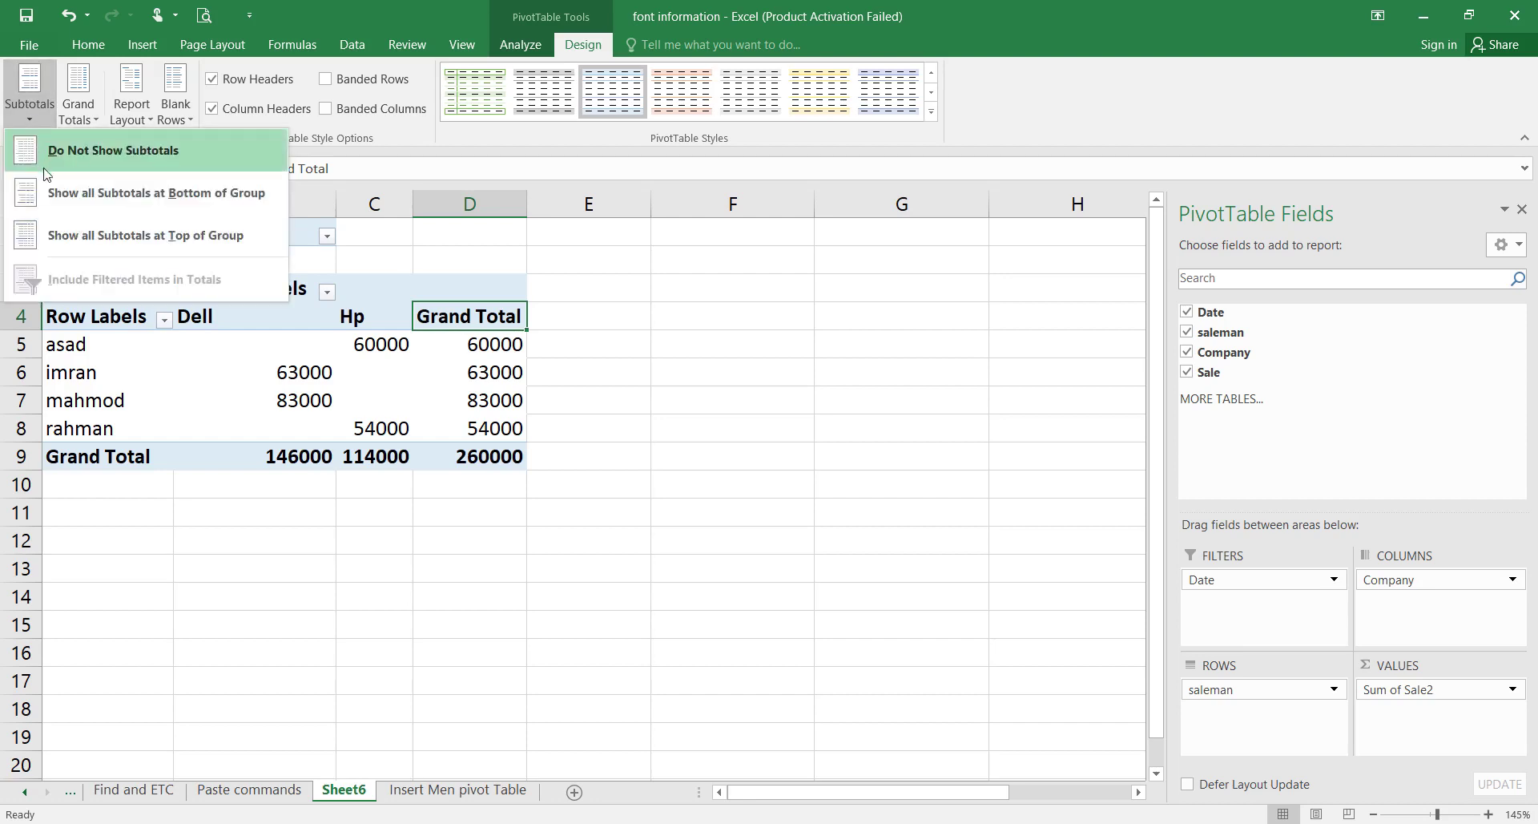
pyautogui.click(54, 194)
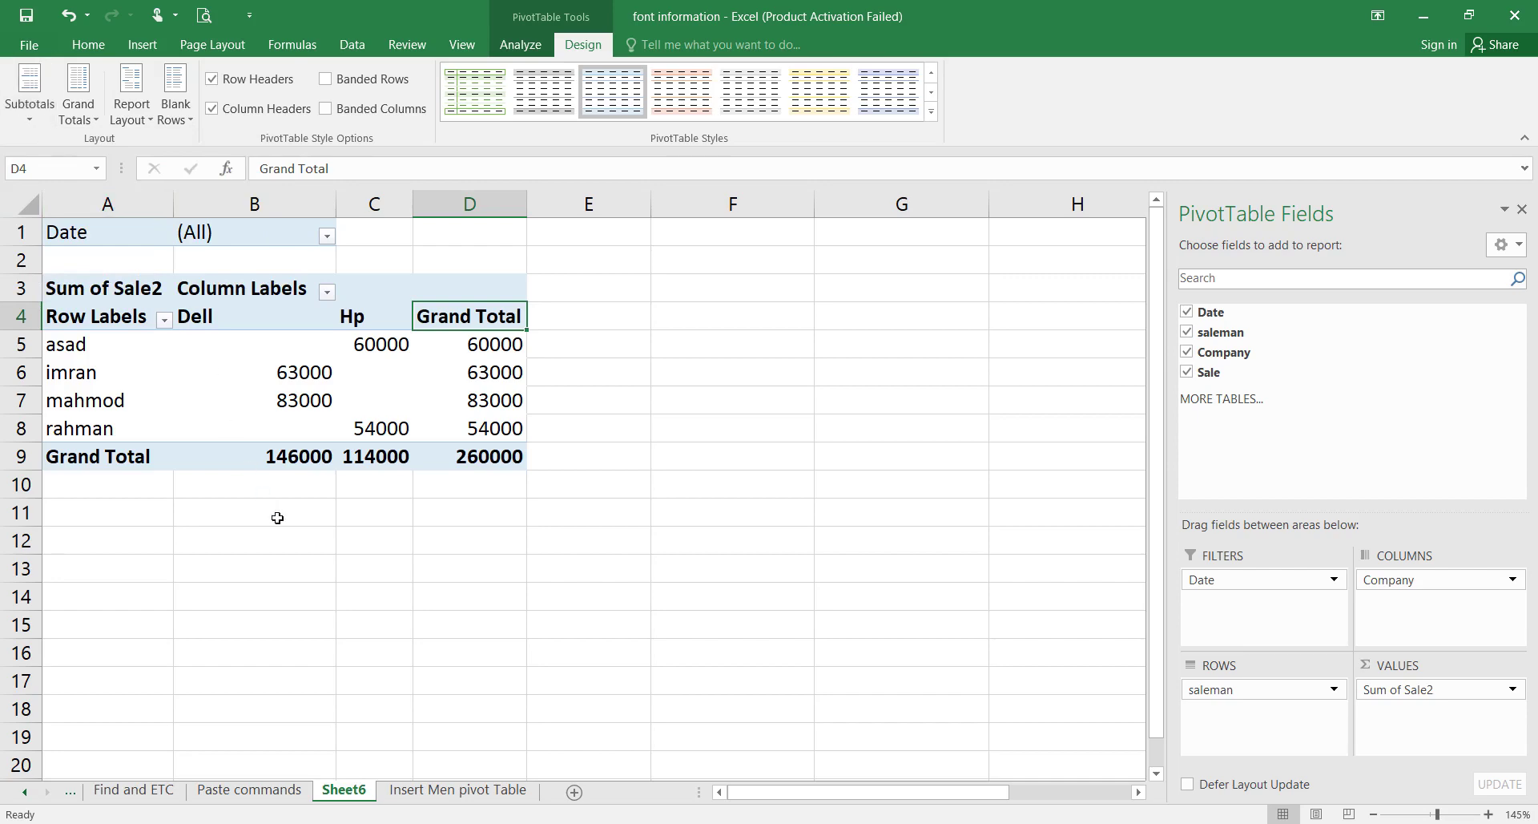
pyautogui.click(342, 463)
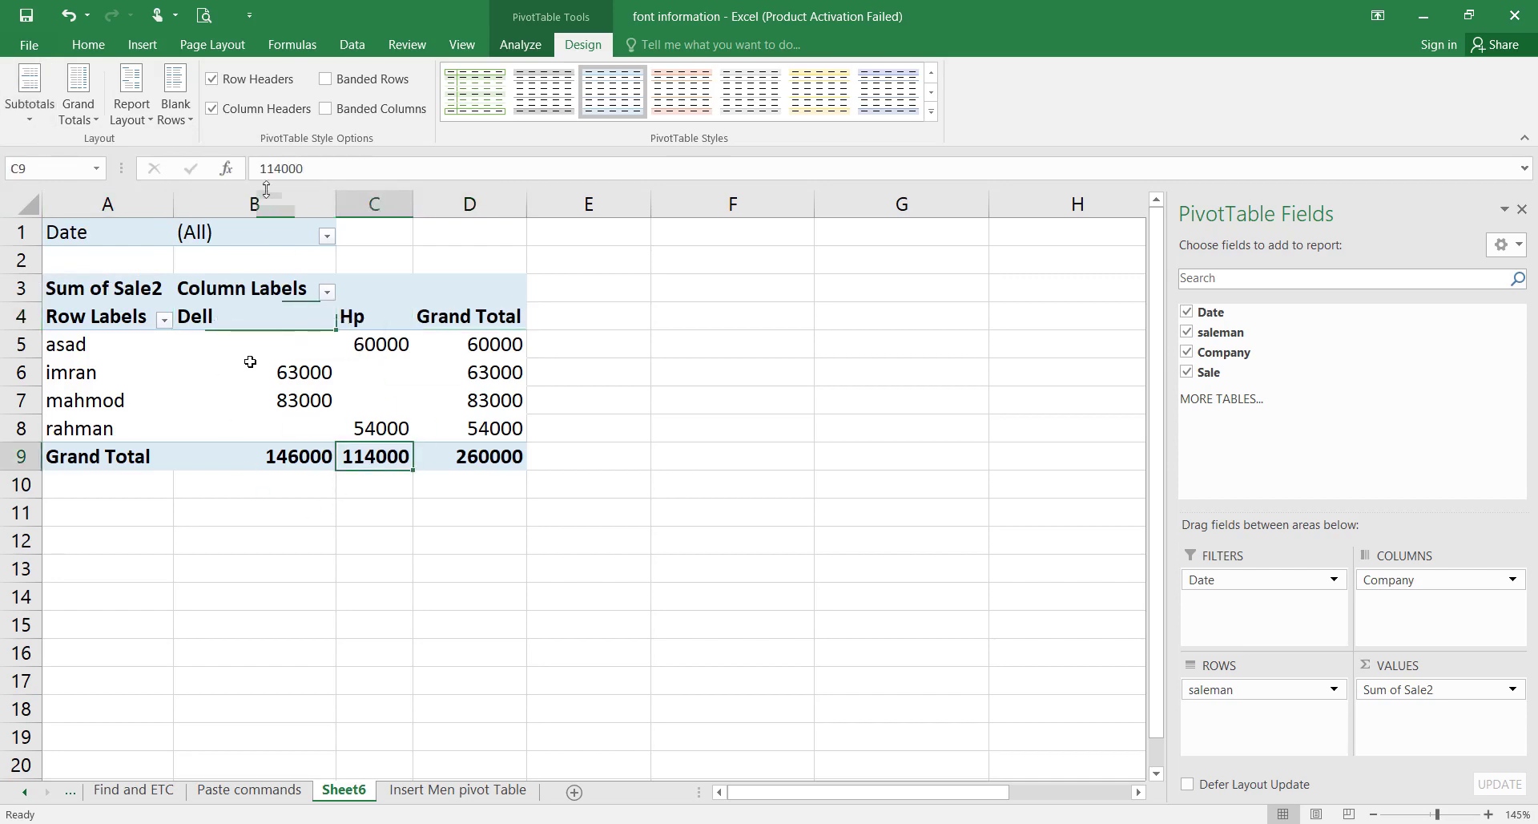
# Apply the dark blue style from the first row of the Medium PivotTable styles.
pyautogui.click(932, 111)
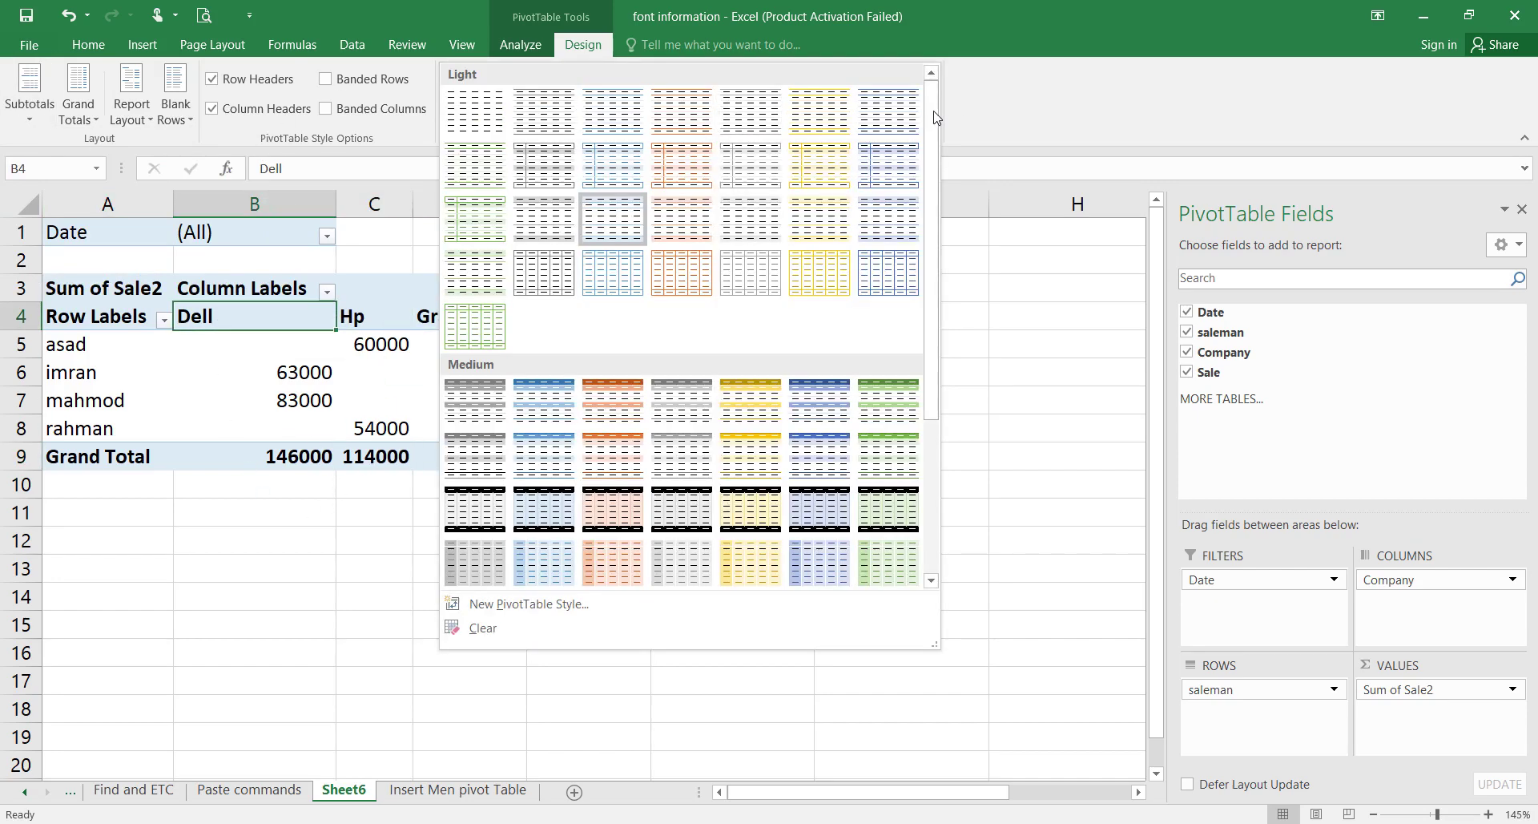
pyautogui.click(623, 410)
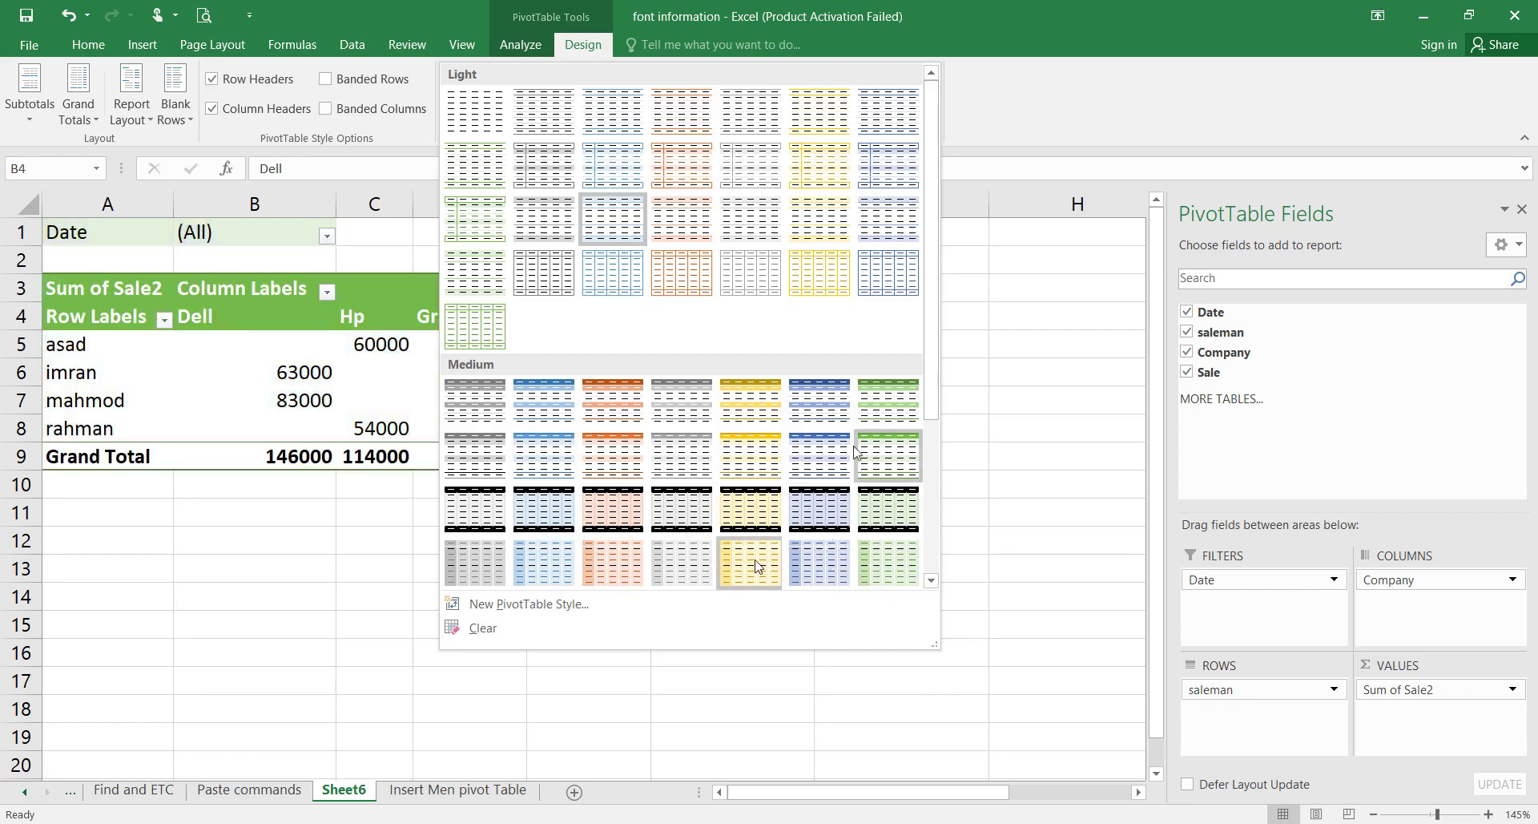
pyautogui.click(823, 400)
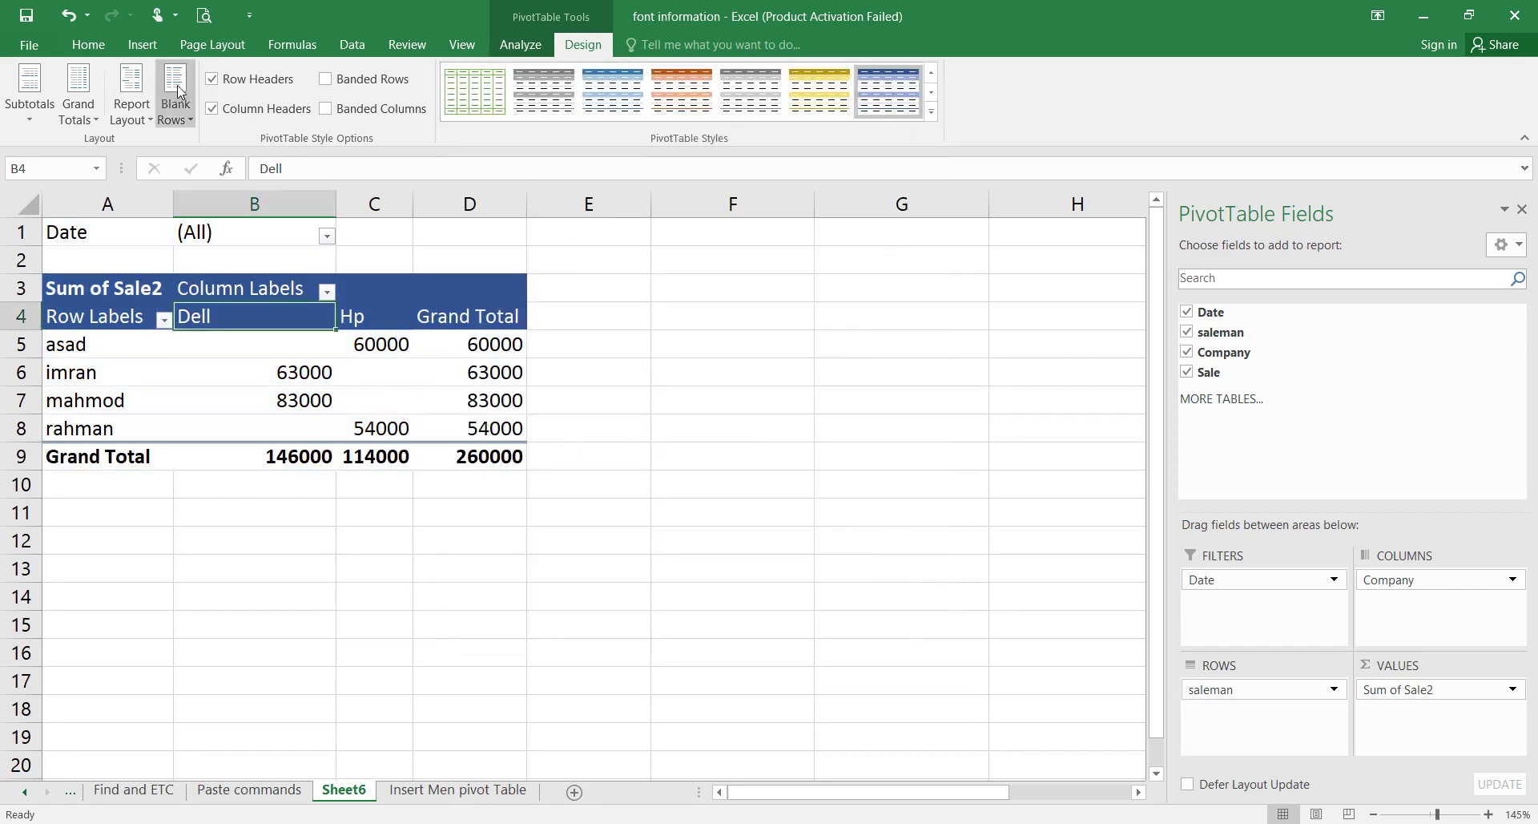
# Switch the Row Headers style option off and back on twice to compare the row label formatting.
pyautogui.click(223, 91)
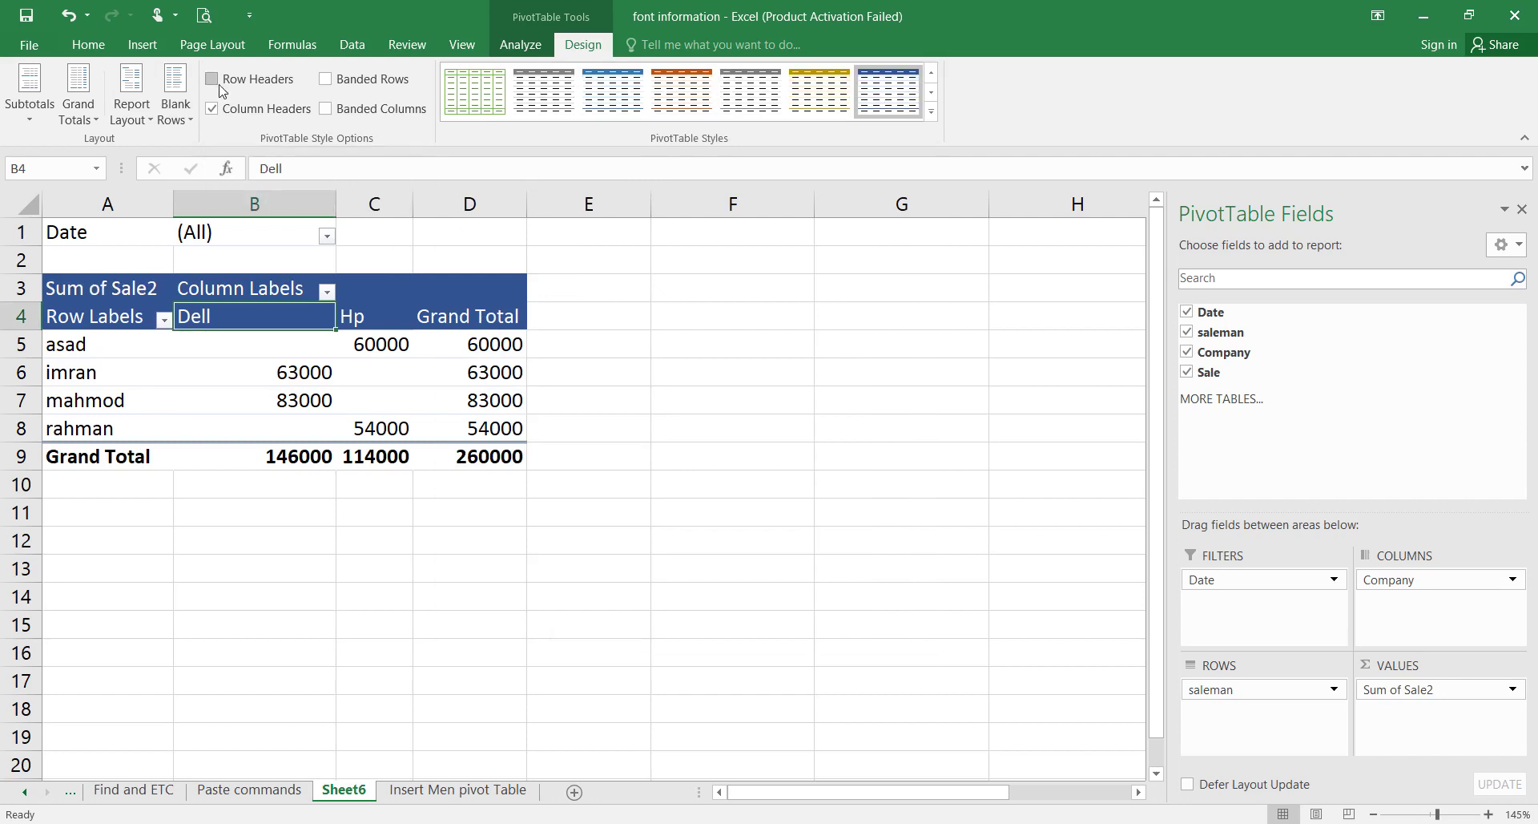
pyautogui.click(219, 85)
pyautogui.click(220, 85)
pyautogui.click(220, 85)
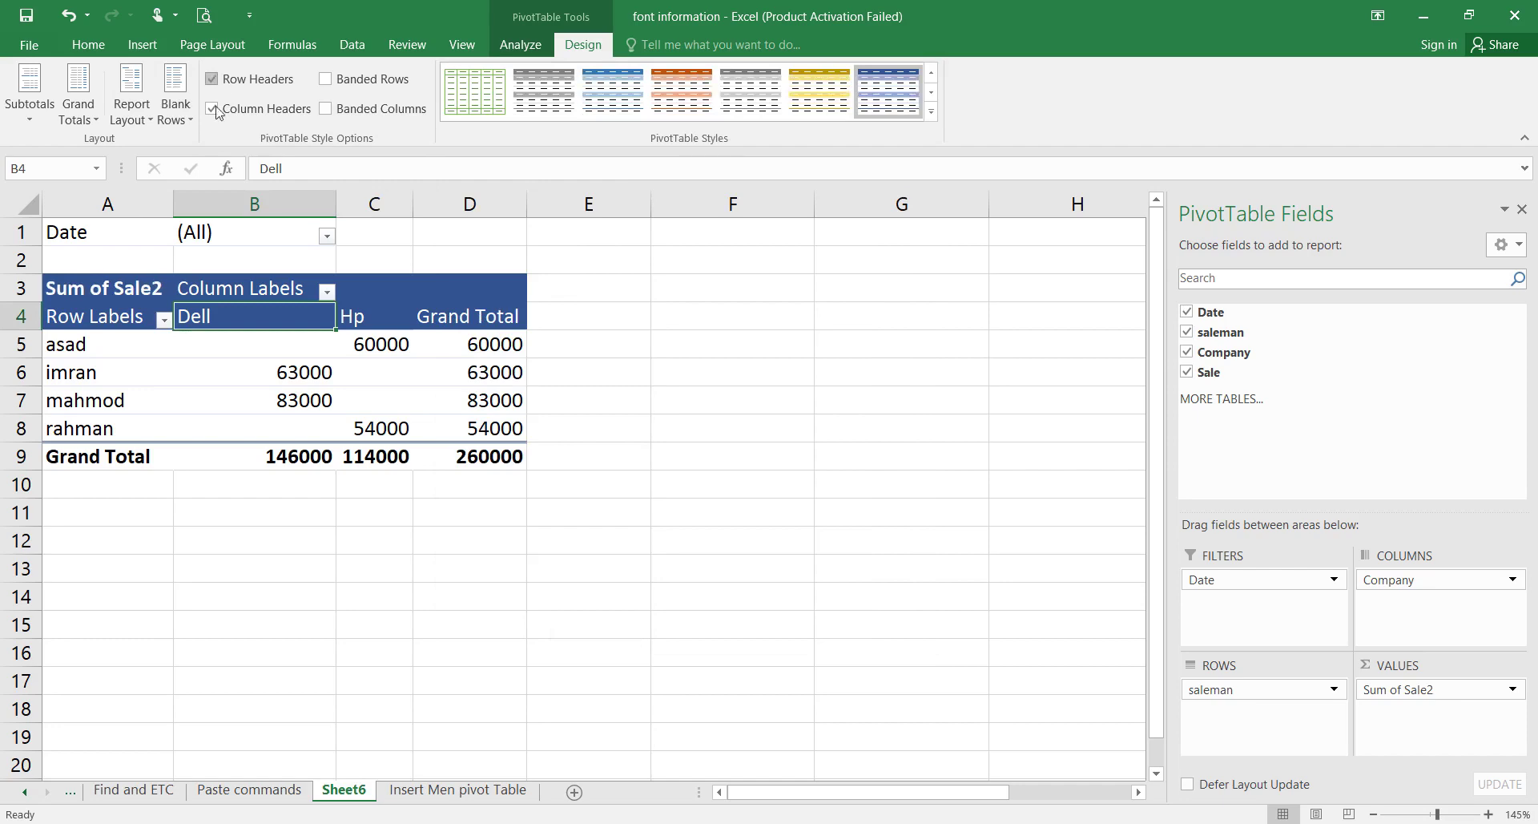
# Apply Pivot Style Medium 17 to the PivotTable.
pyautogui.click(932, 113)
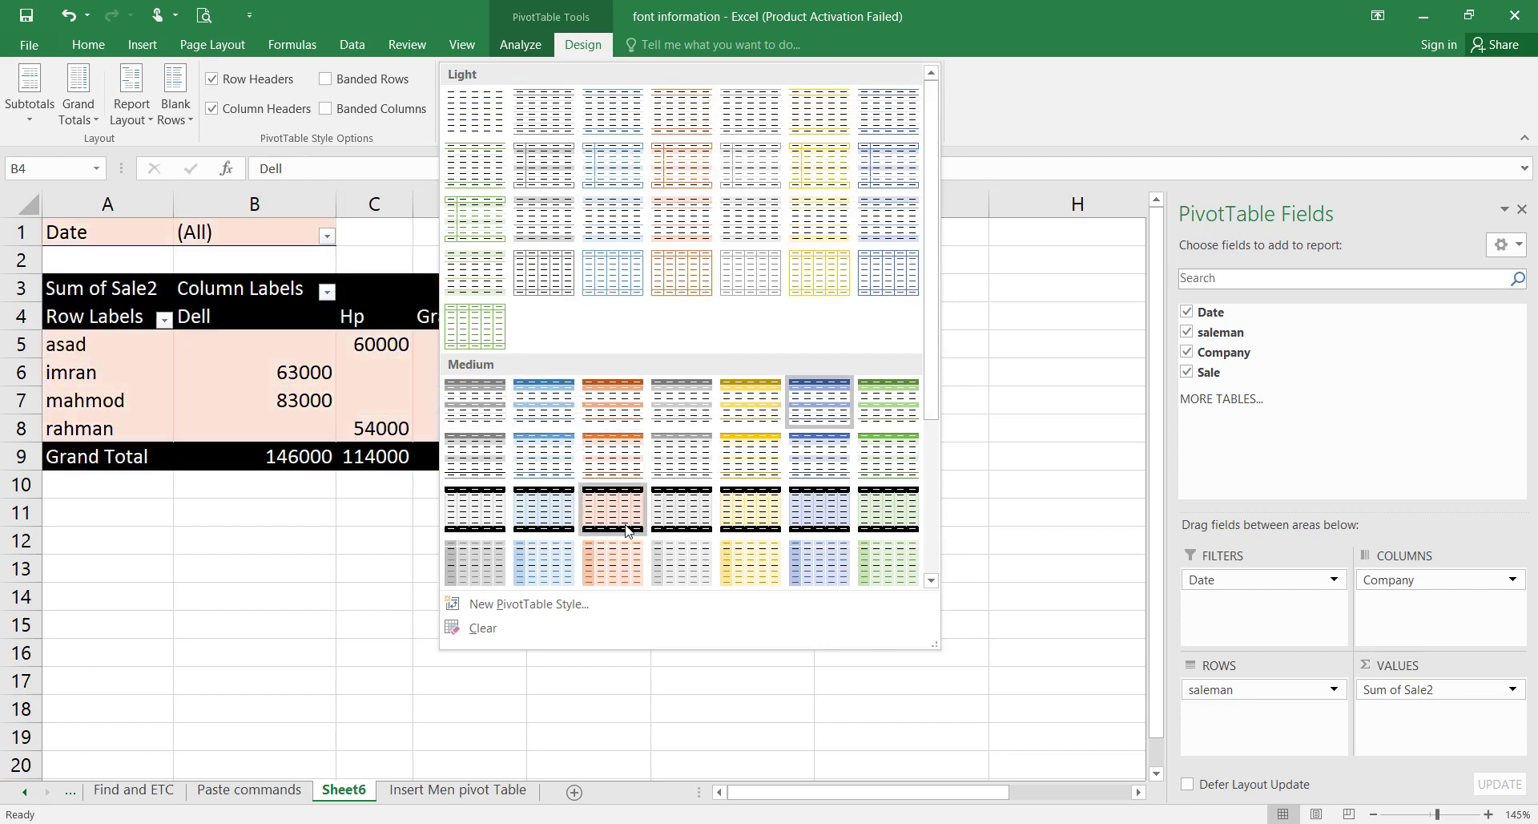
pyautogui.click(613, 508)
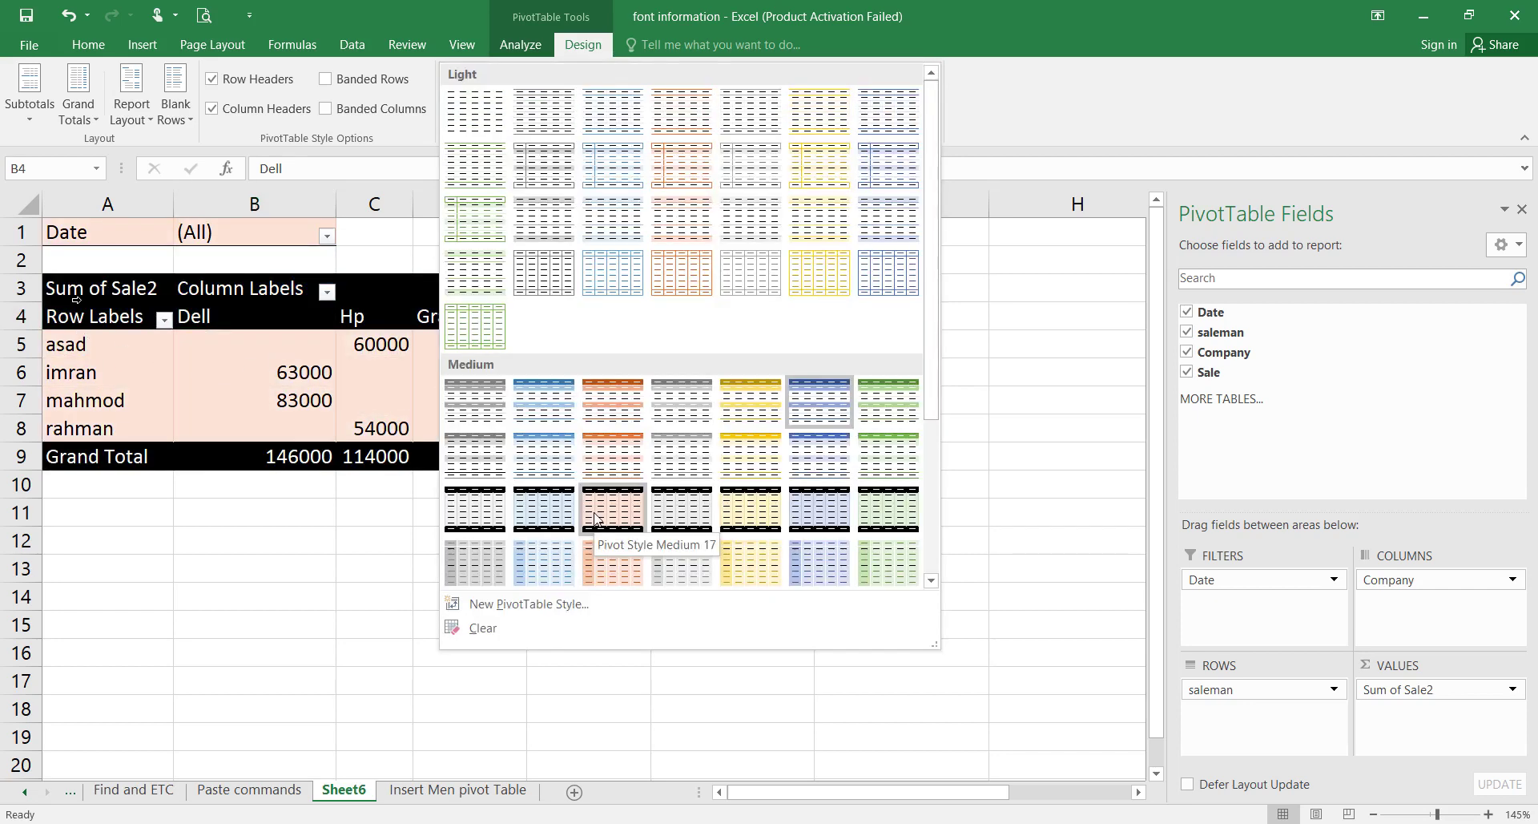
pyautogui.click(594, 519)
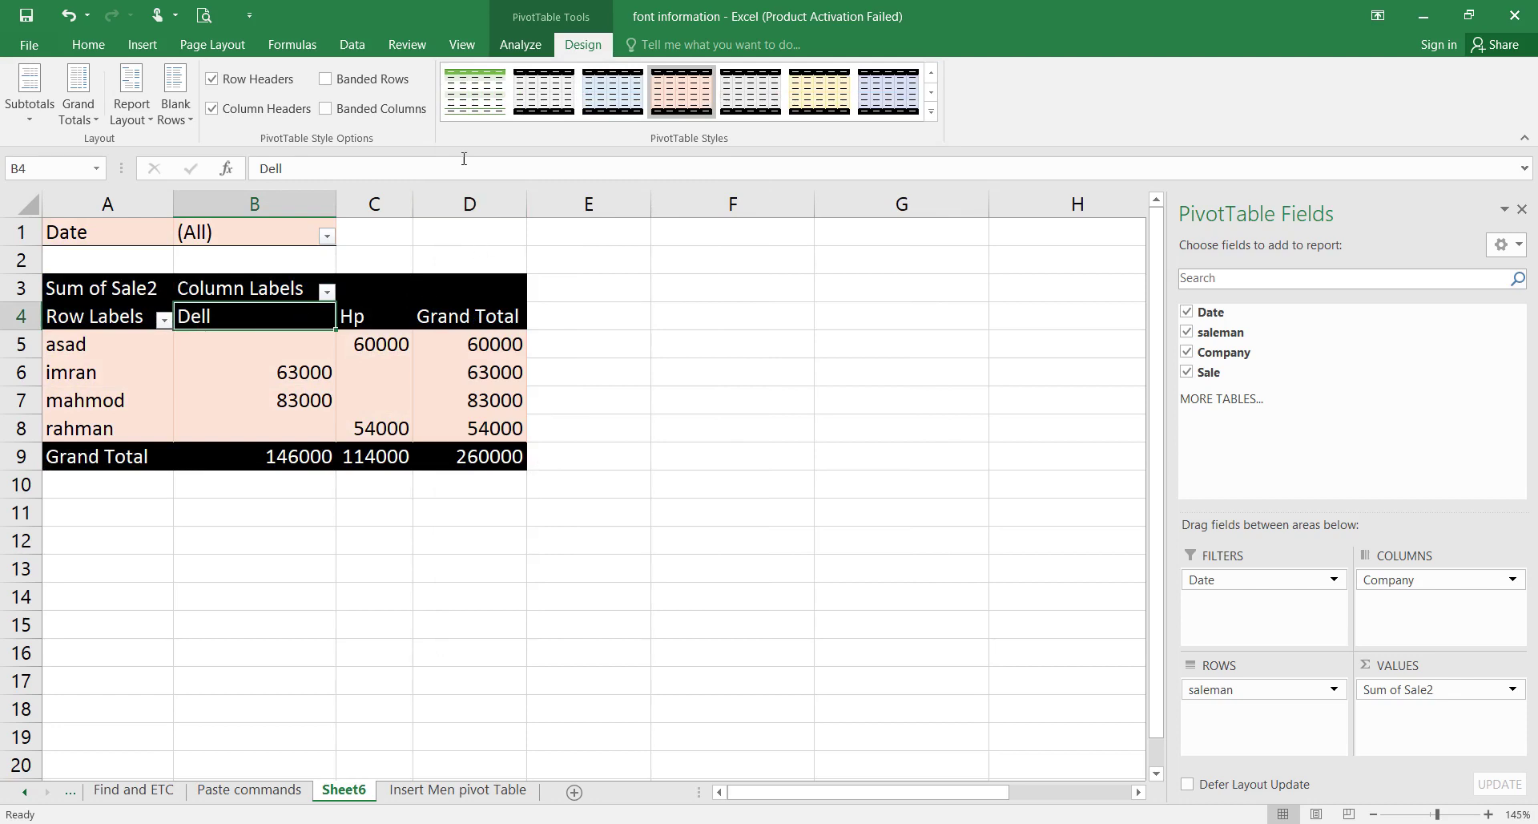
# Toggle the Row Headers option repeatedly with the black and orange style applied, leaving it on.
pyautogui.click(212, 79)
pyautogui.click(224, 87)
pyautogui.click(225, 88)
pyautogui.click(224, 87)
pyautogui.click(223, 86)
pyautogui.click(224, 85)
# Apply the lighter blue style from the first row of the Medium styles, and switch Row Headers off and back on.
pyautogui.click(931, 115)
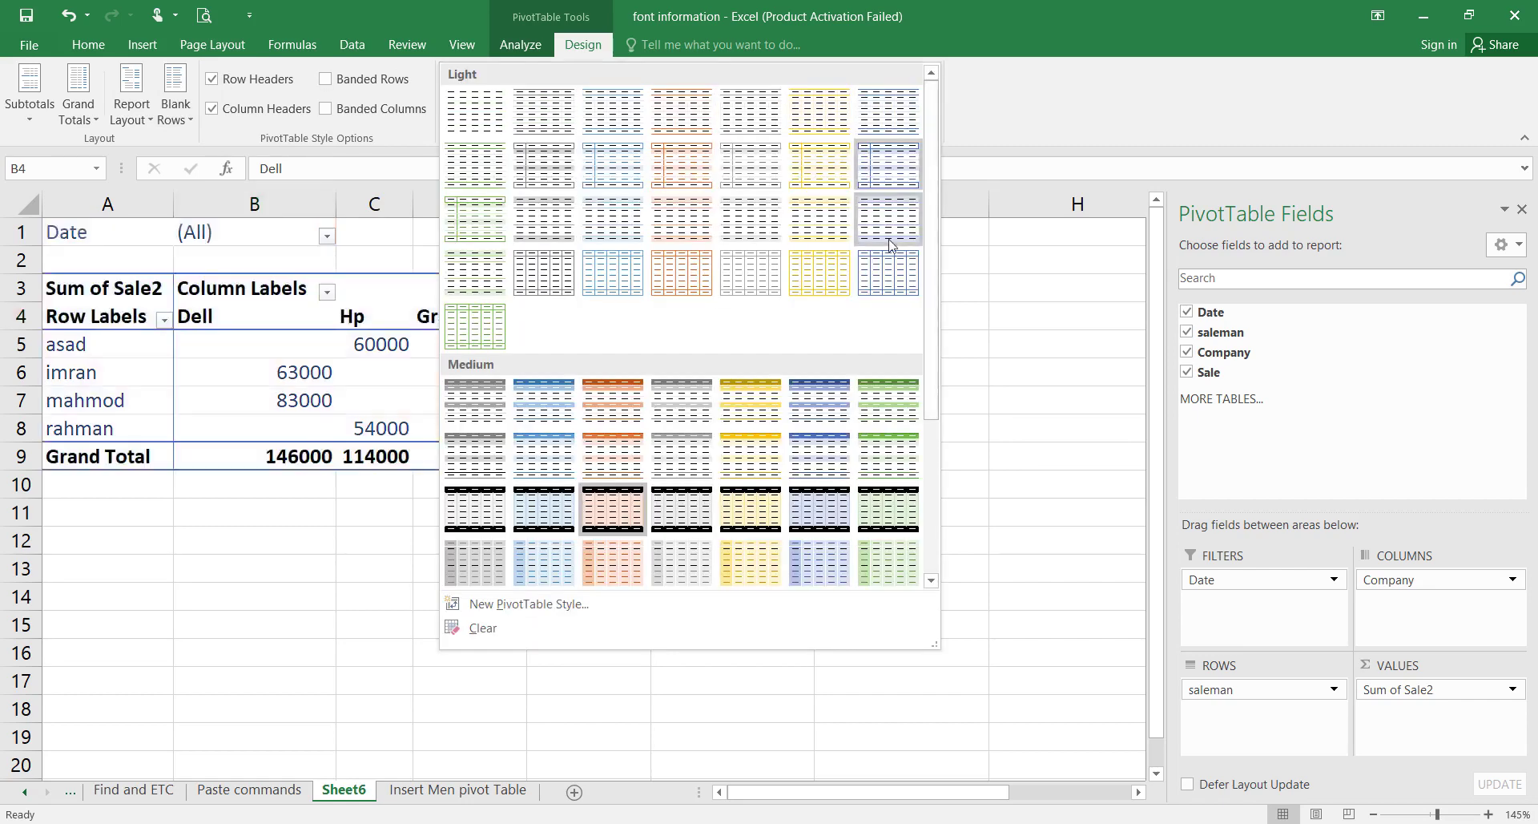
pyautogui.click(531, 391)
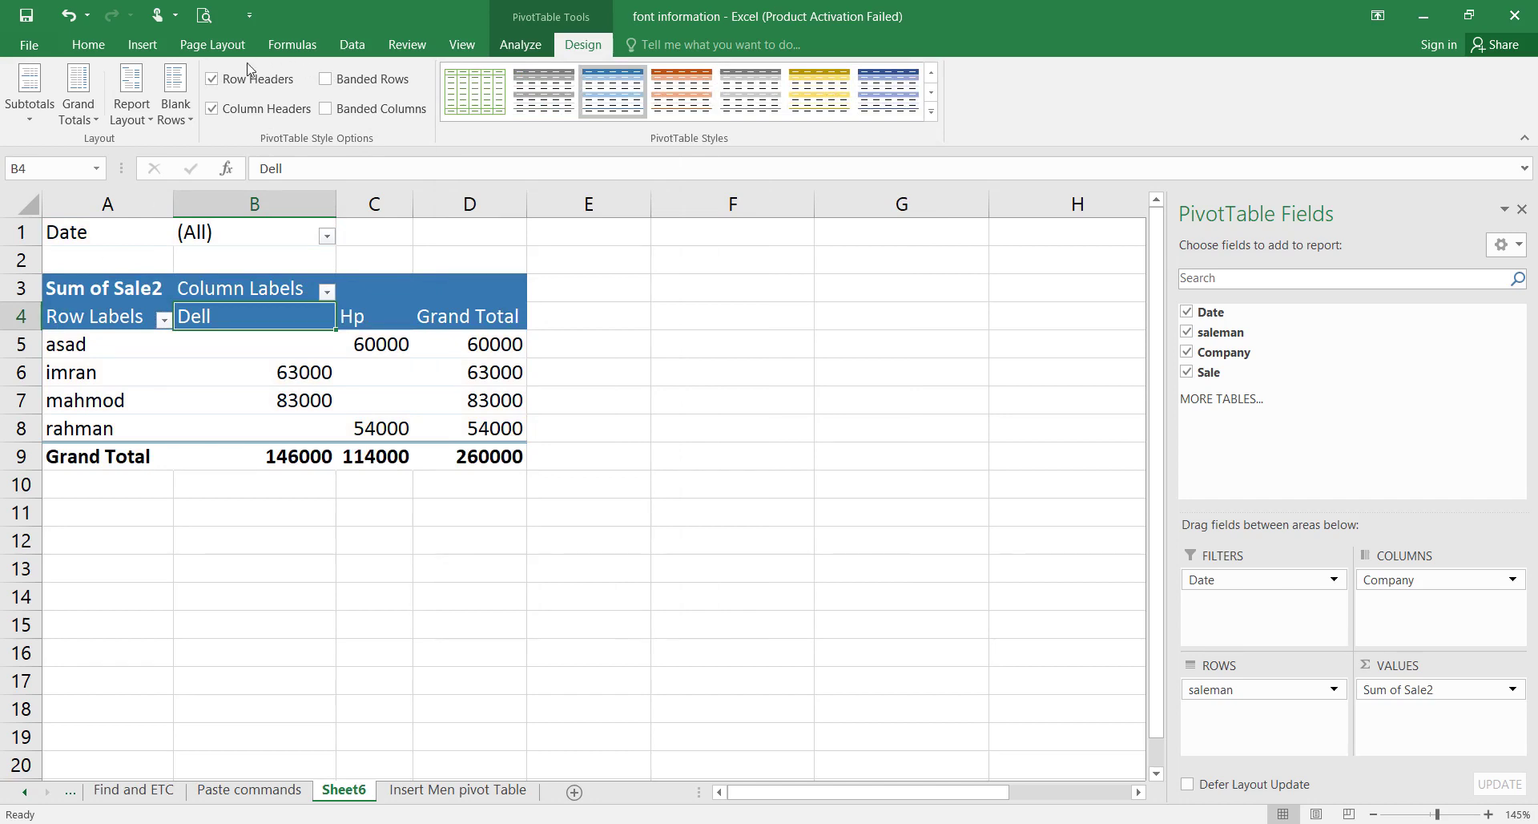
pyautogui.click(224, 77)
pyautogui.click(224, 77)
# Toggle the PivotTable's Column Headers style option repeatedly, leaving it on.
pyautogui.click(230, 112)
pyautogui.click(231, 112)
pyautogui.click(231, 112)
pyautogui.click(230, 112)
pyautogui.click(231, 113)
pyautogui.click(231, 112)
pyautogui.click(231, 112)
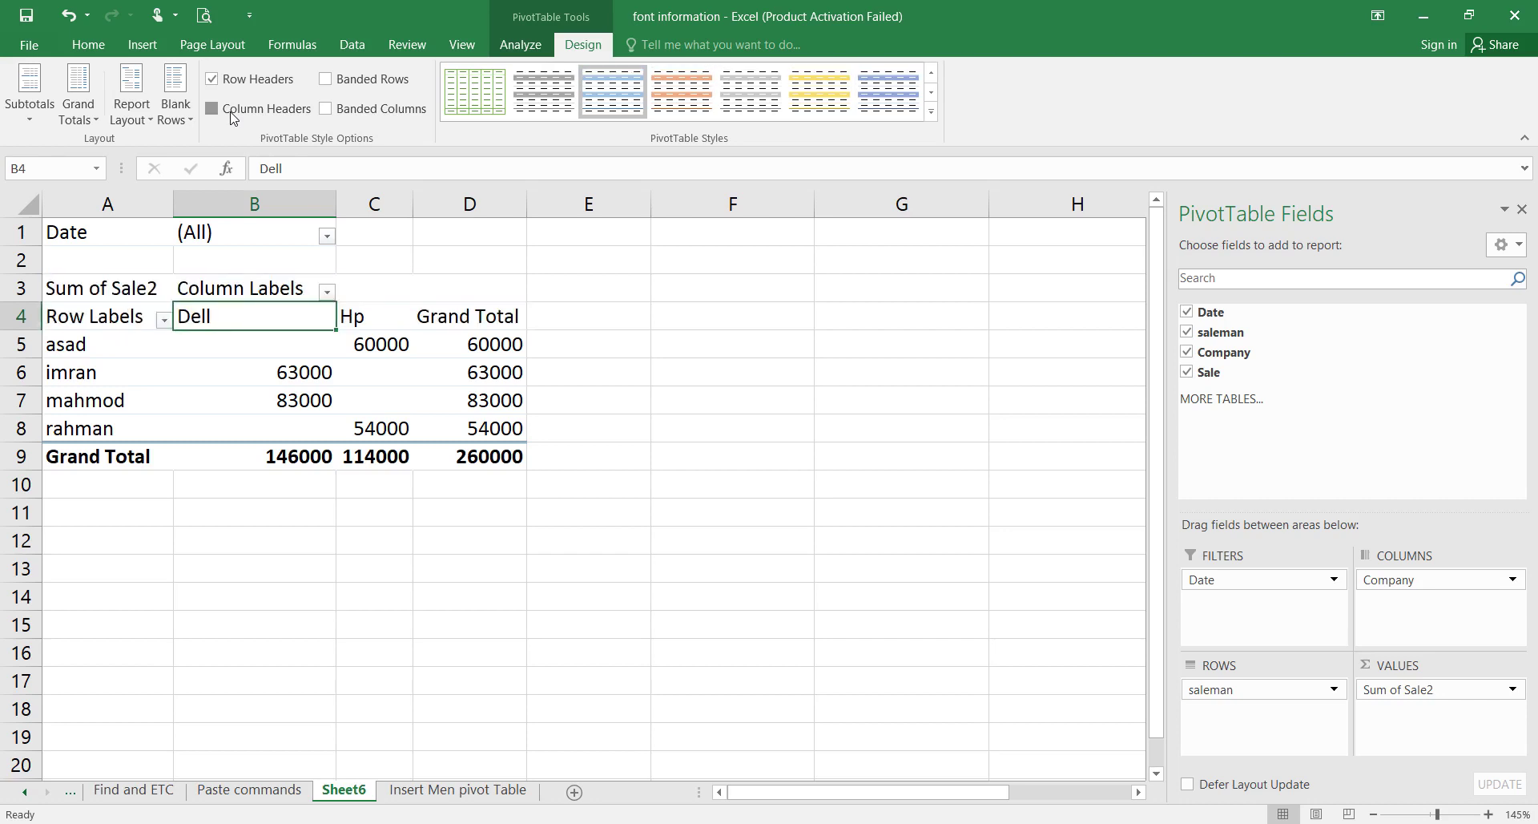
pyautogui.click(231, 114)
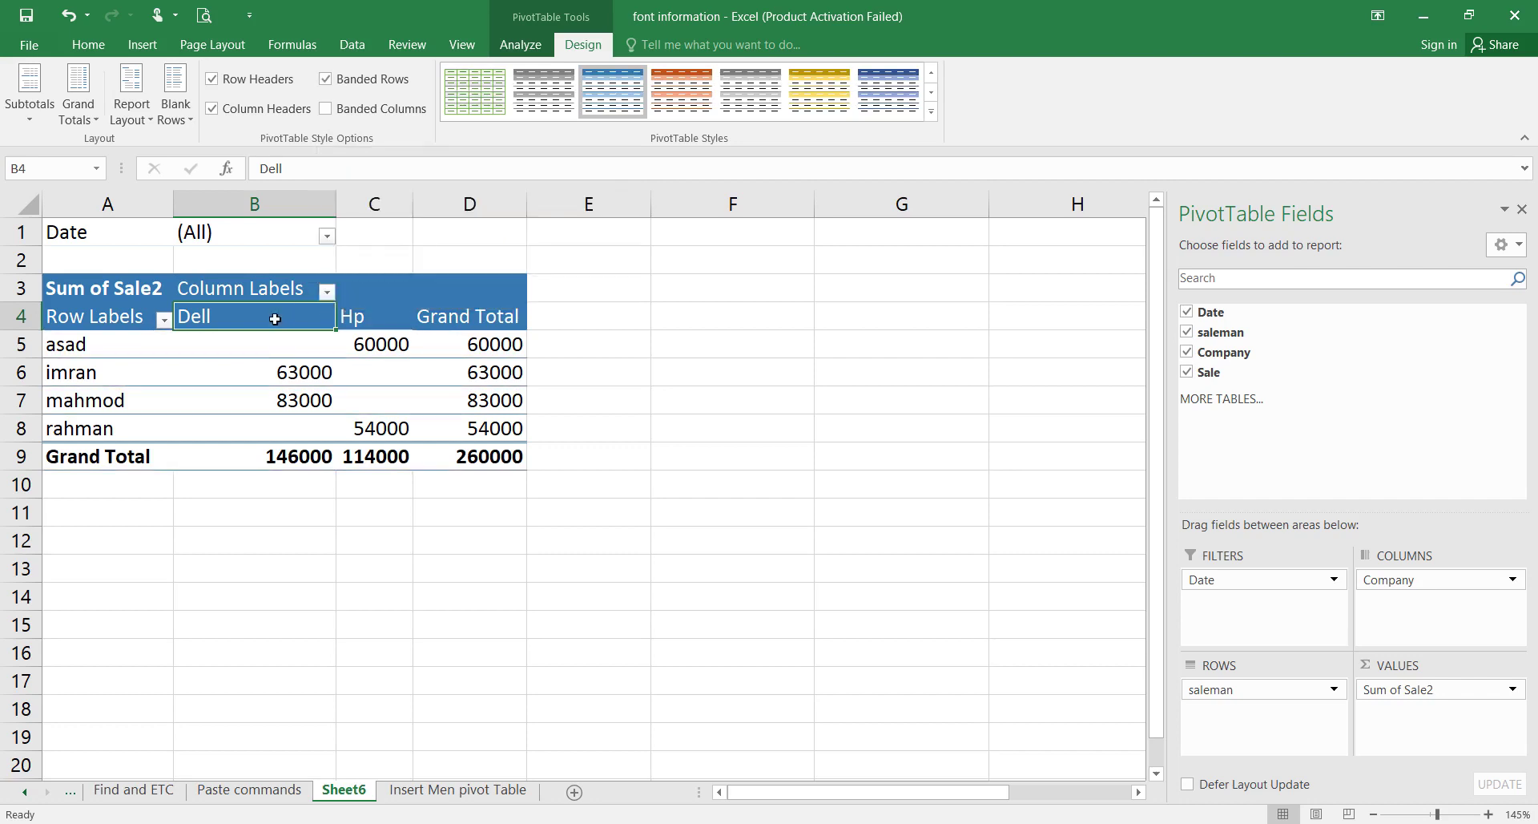
# Turn on Banded Rows for the PivotTable and select cell E5 outside it.
pyautogui.click(326, 78)
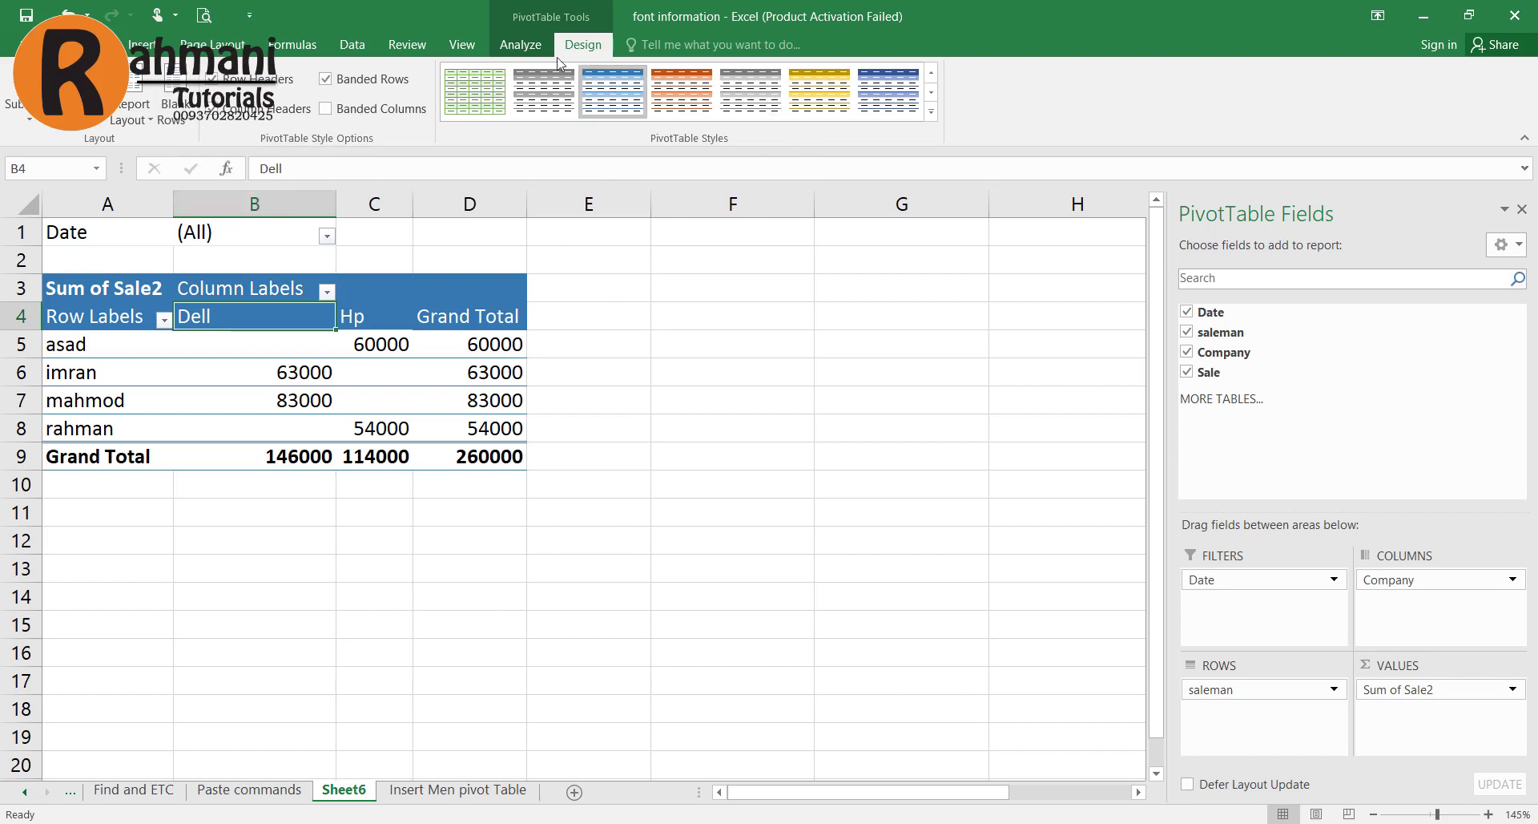
pyautogui.click(527, 49)
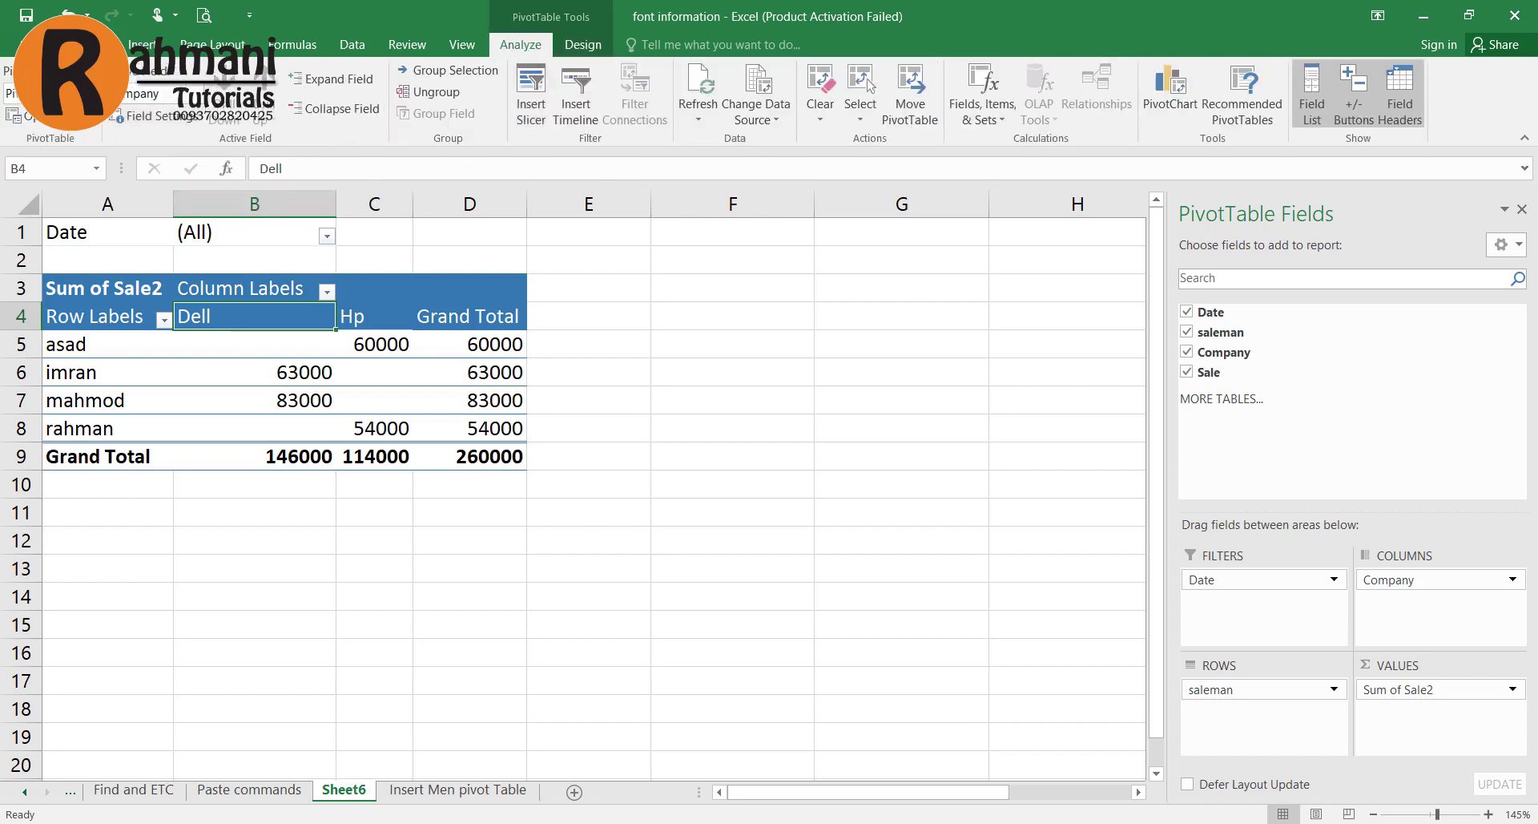
pyautogui.click(616, 350)
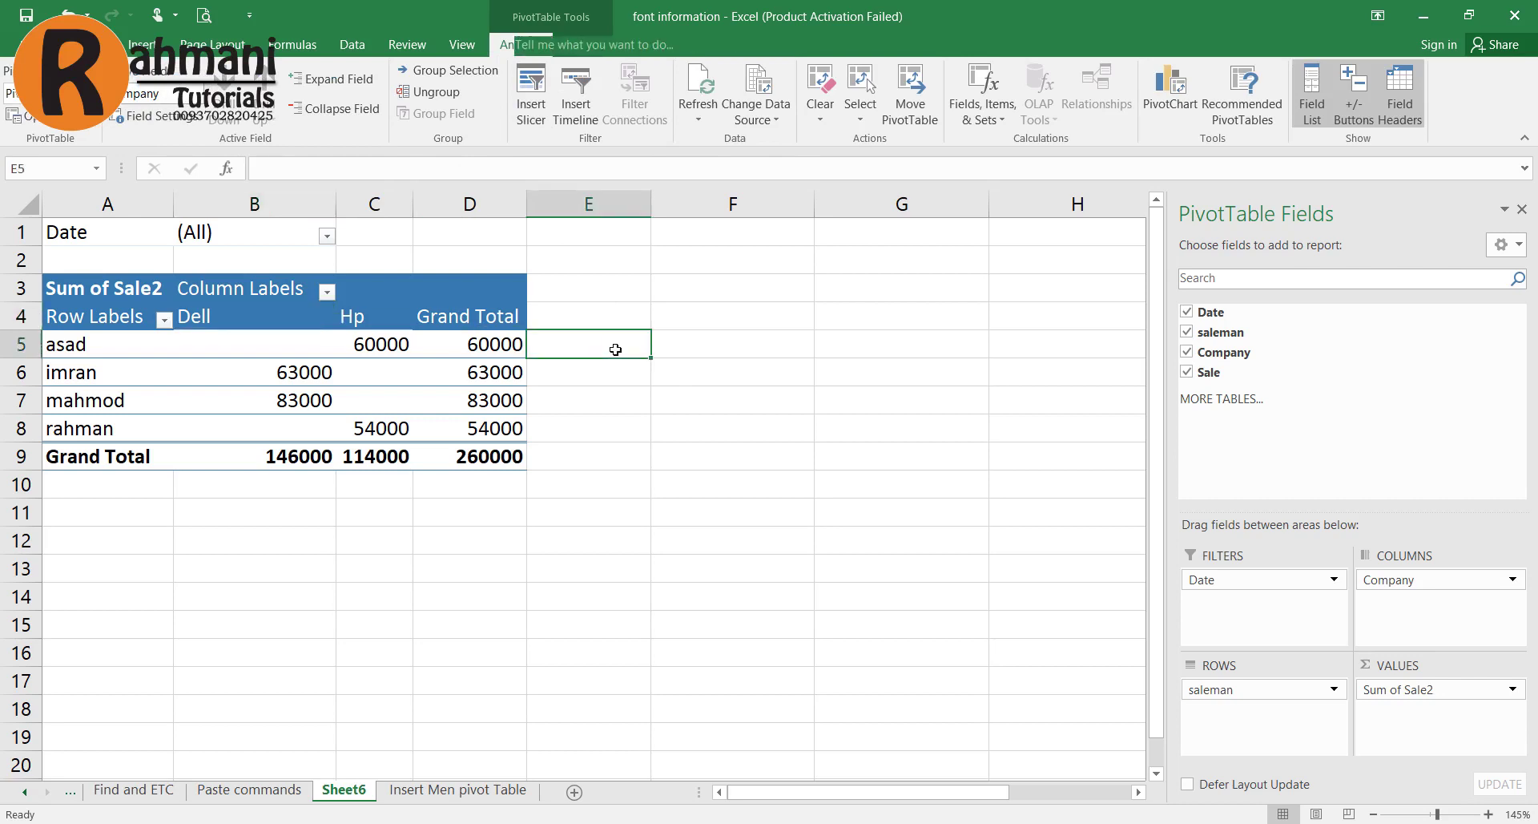